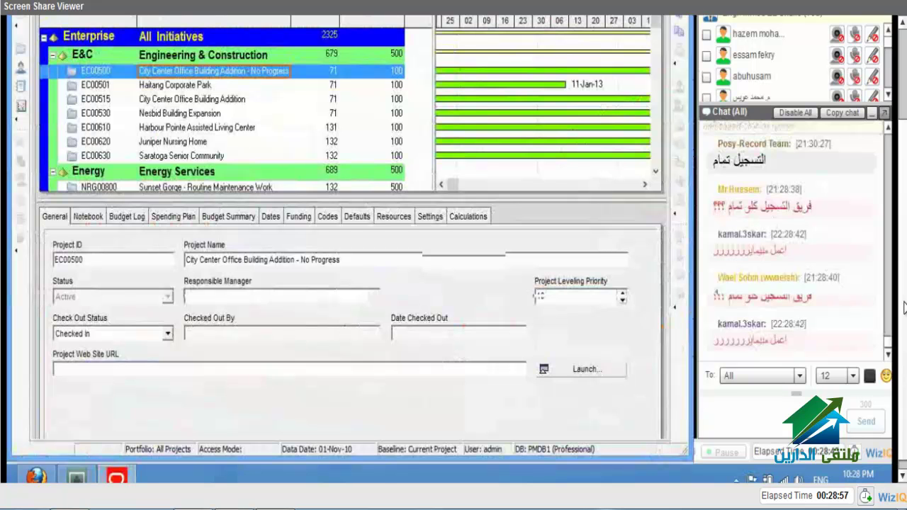
- Change the Resources view filter to display all resources
scroll(904, 306, down, 1)
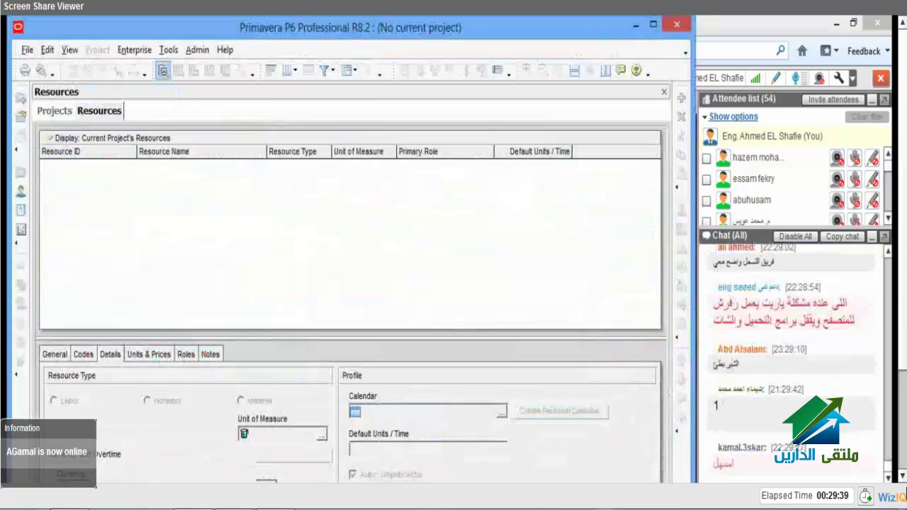
mouse_move(905, 506)
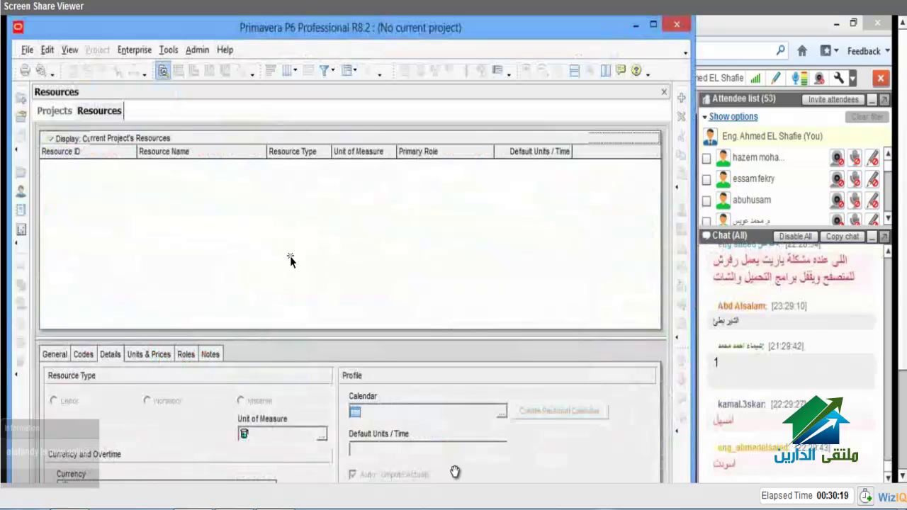
click(49, 138)
click(202, 257)
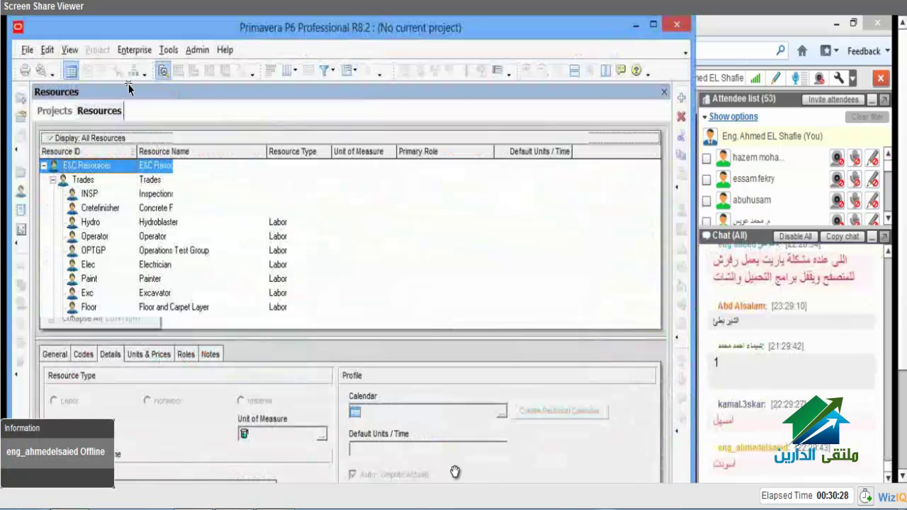
- Examine the price settings of the E&C Construction role and close the Roles dictionary
right_click(151, 113)
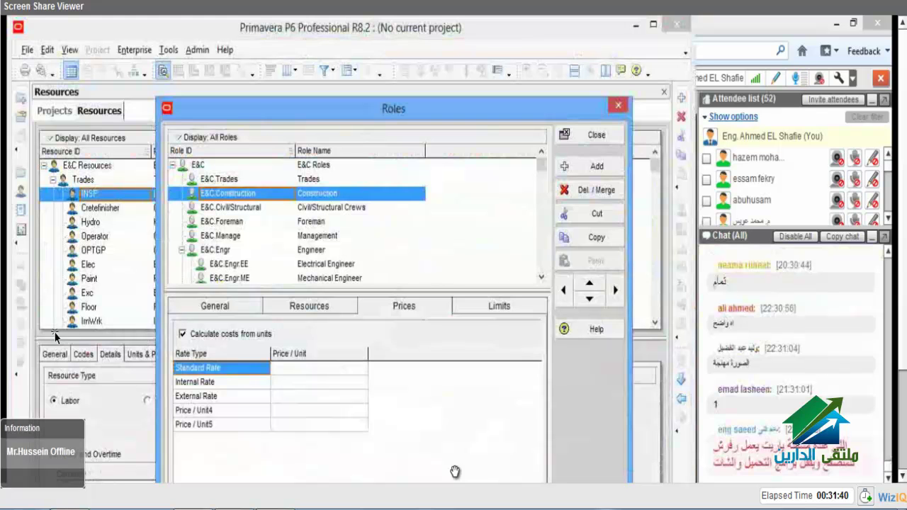
key(Escape)
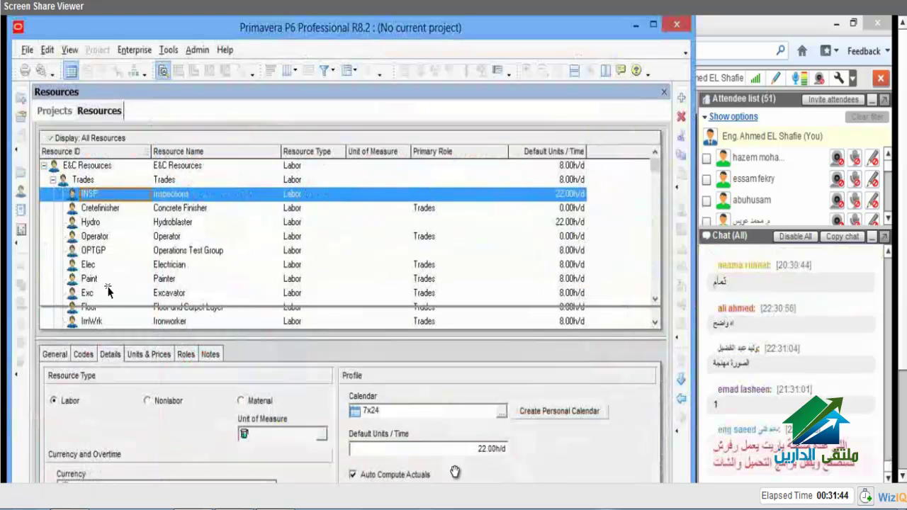
- Enlarge the resource details area and review the general details and role assignments of the INSP Inspections resource
drag(49, 330, 50, 306)
click(54, 331)
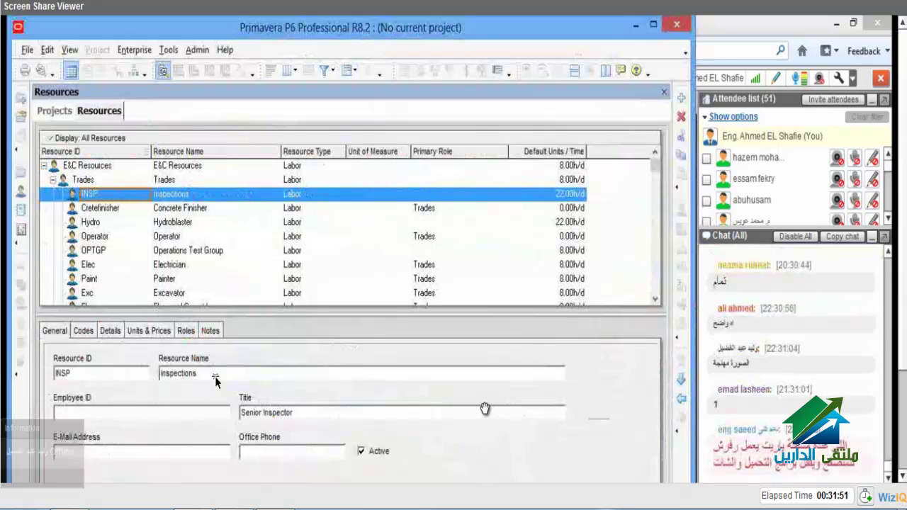
double_click(100, 375)
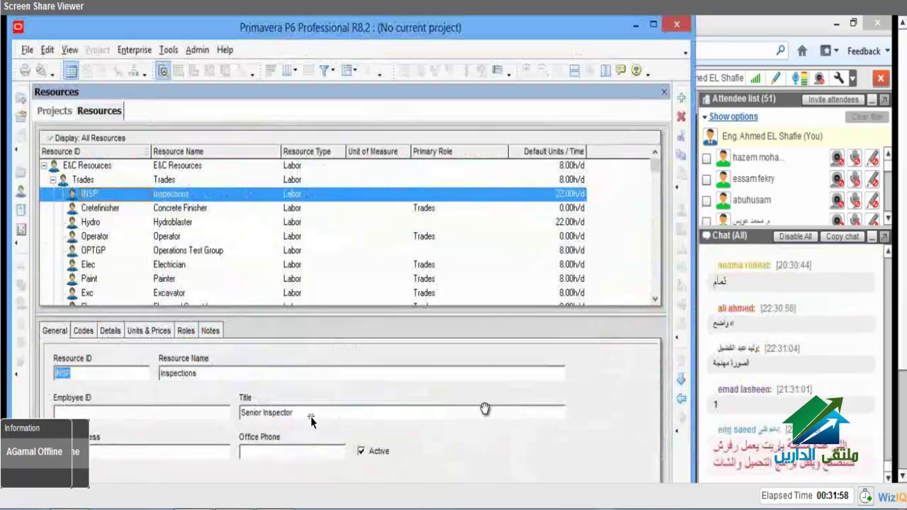
click(227, 420)
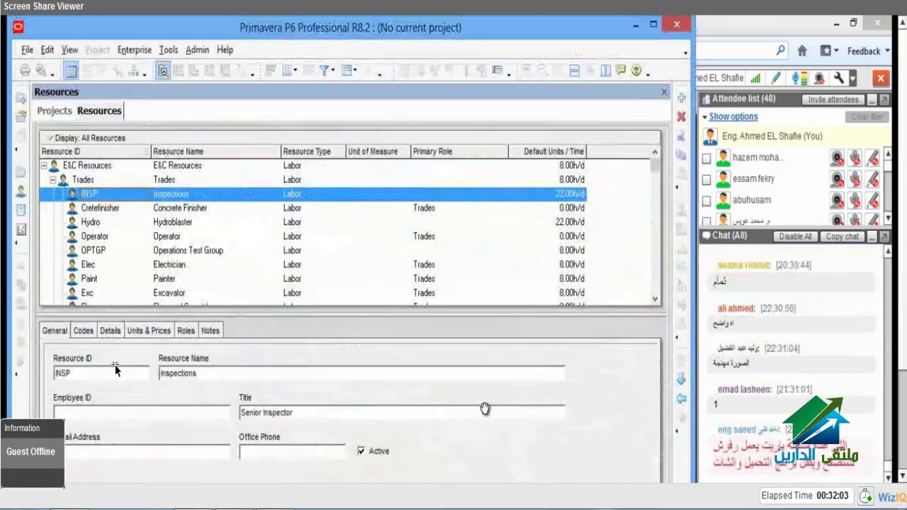
key(ctrl+Tab)
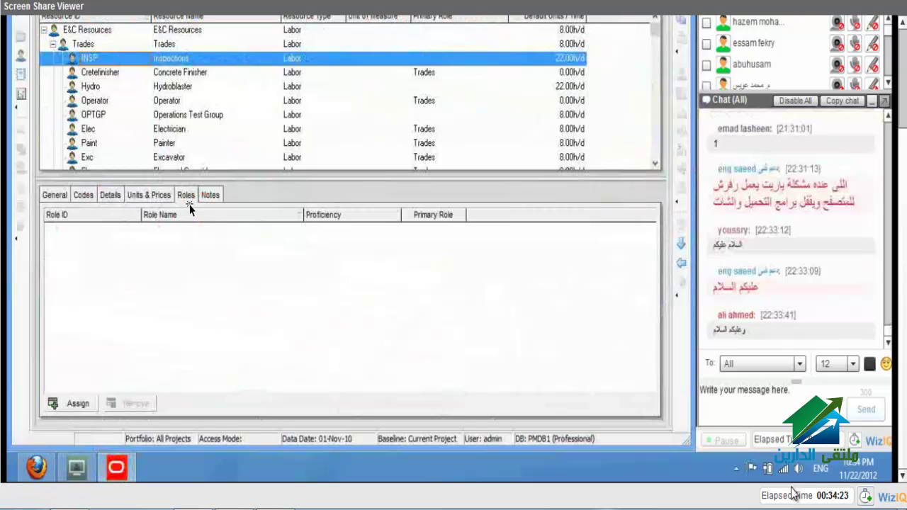
scroll(454, 248, up, 1)
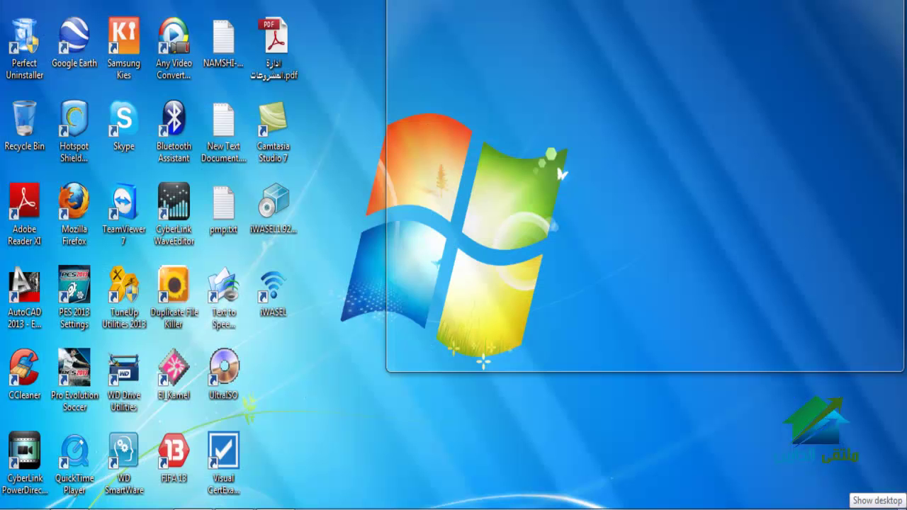
scroll(245, 190, up, 1)
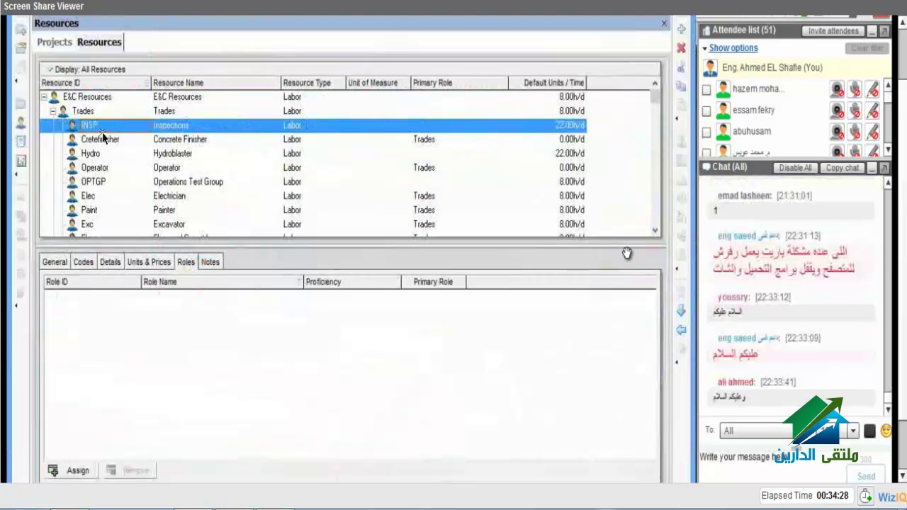
scroll(902, 306, down, 1)
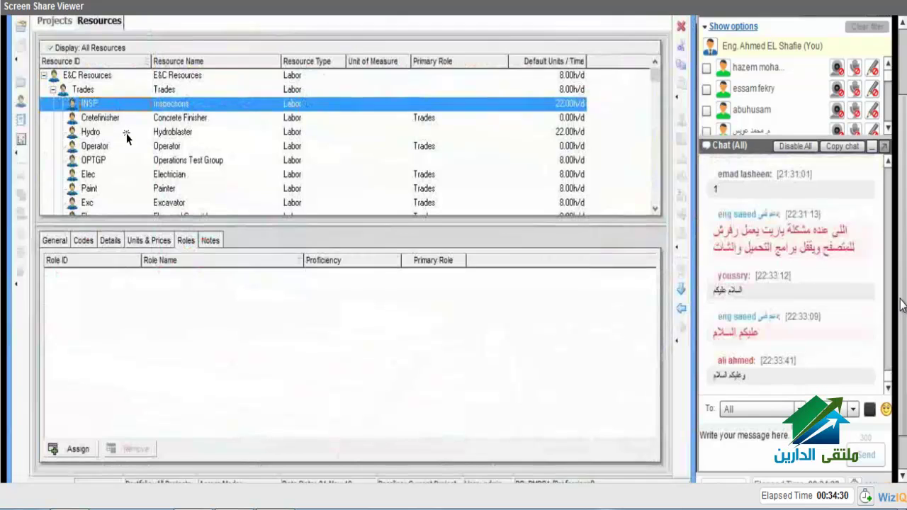
scroll(901, 306, up, 1)
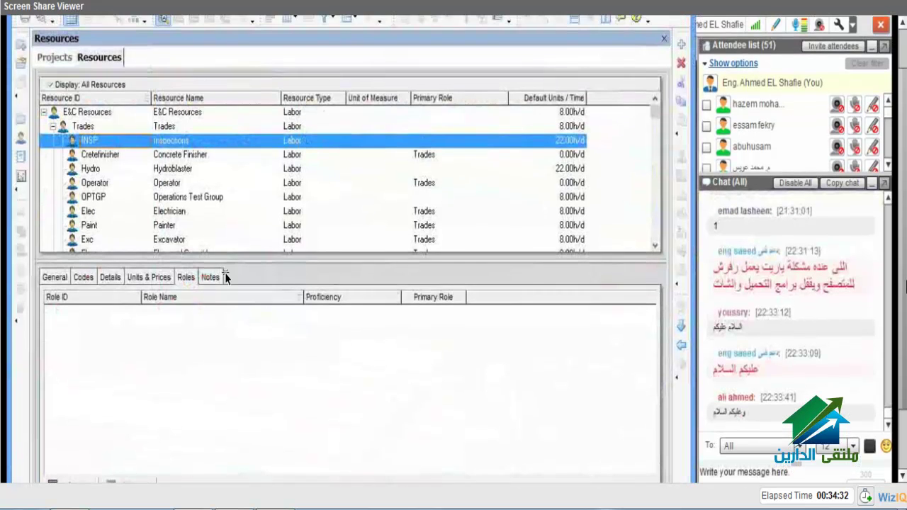
scroll(905, 287, up, 2)
scroll(904, 258, down, 1)
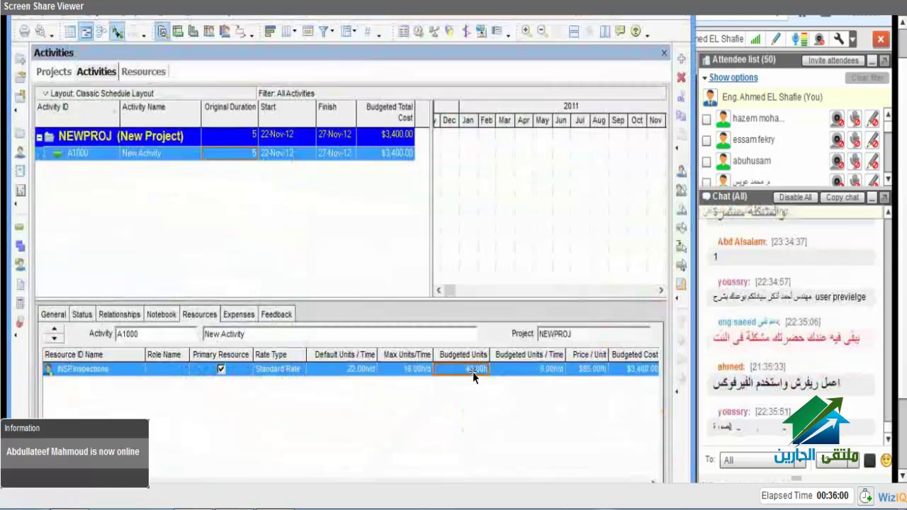
- Set the budgeted units of activity A1000's INSP assignment to 50 hours and check the units/time format in the user preferences
click(473, 372)
text(50)
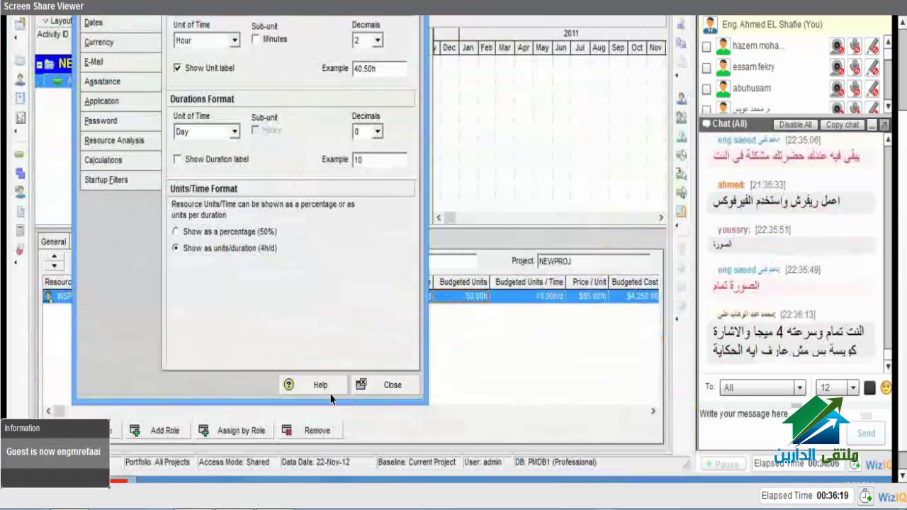
click(330, 392)
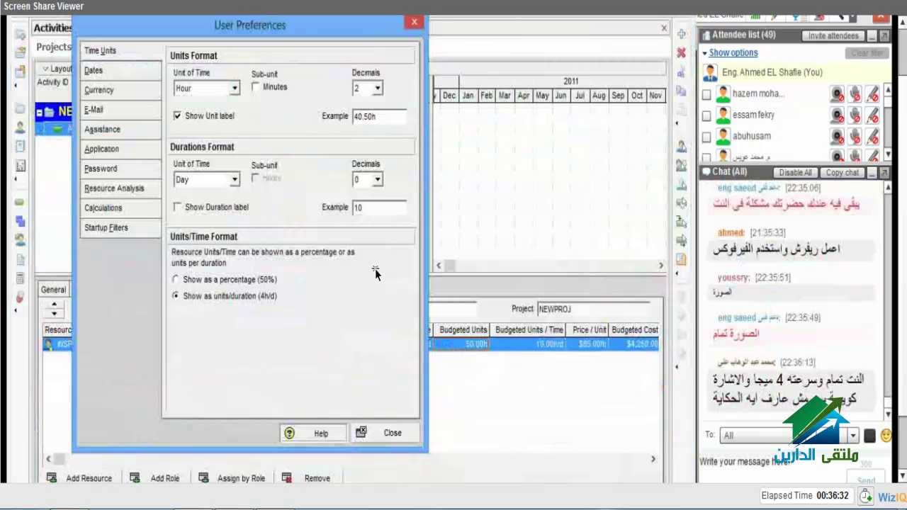
key(Escape)
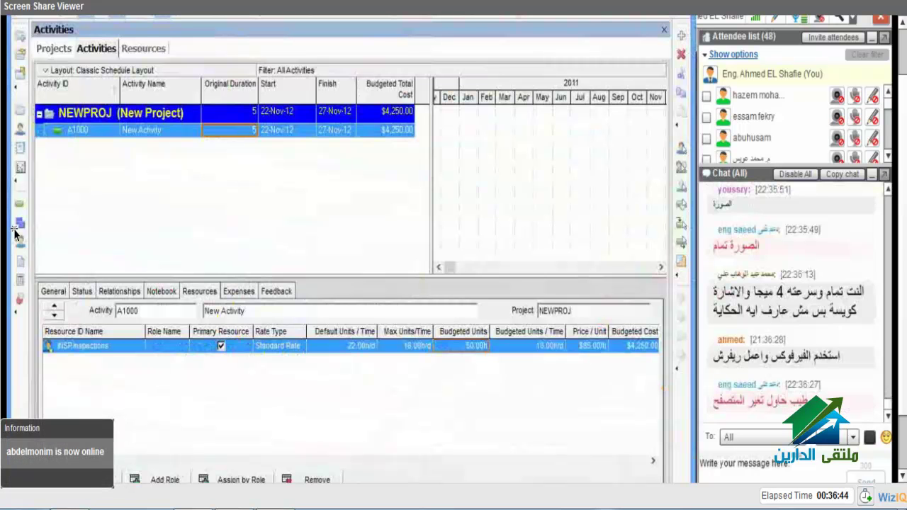
- Examine activity A1000's INSP assignment values and the resource usage profile of INSP Inspections
scroll(368, 304, down, 1)
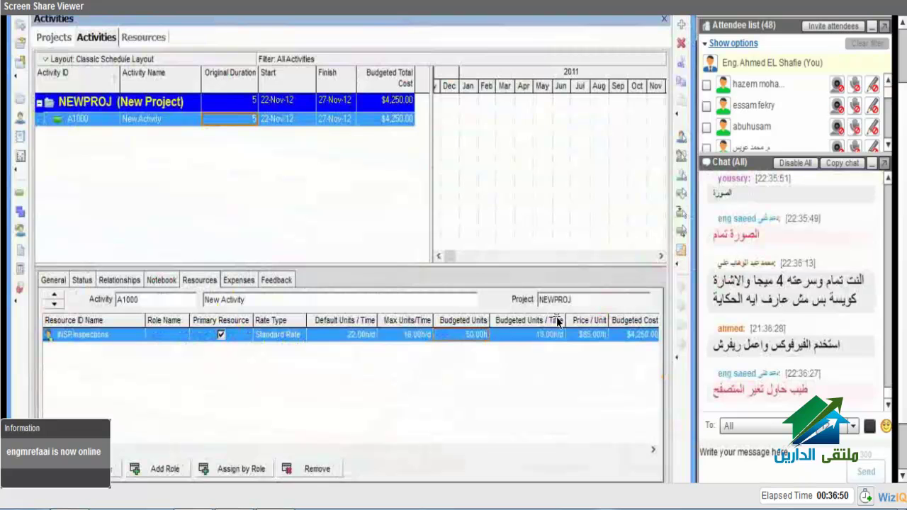
scroll(407, 357, right, 3)
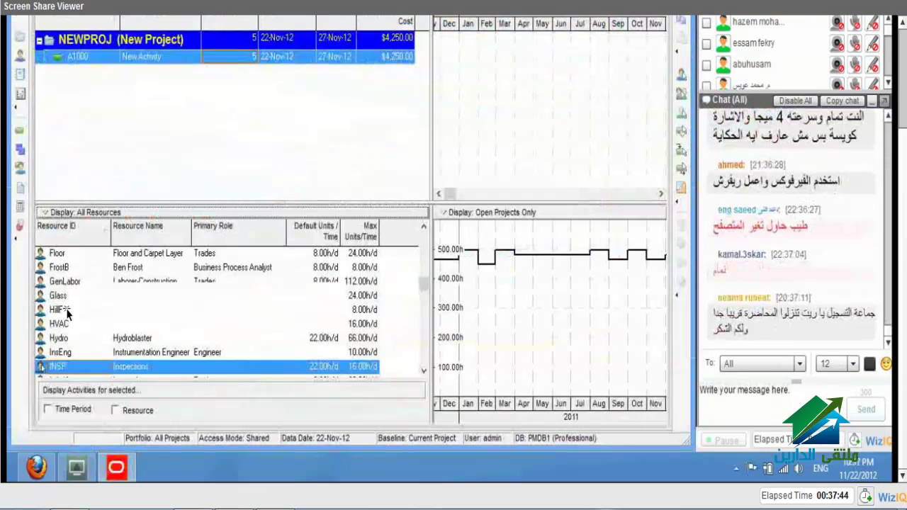
right_click(176, 296)
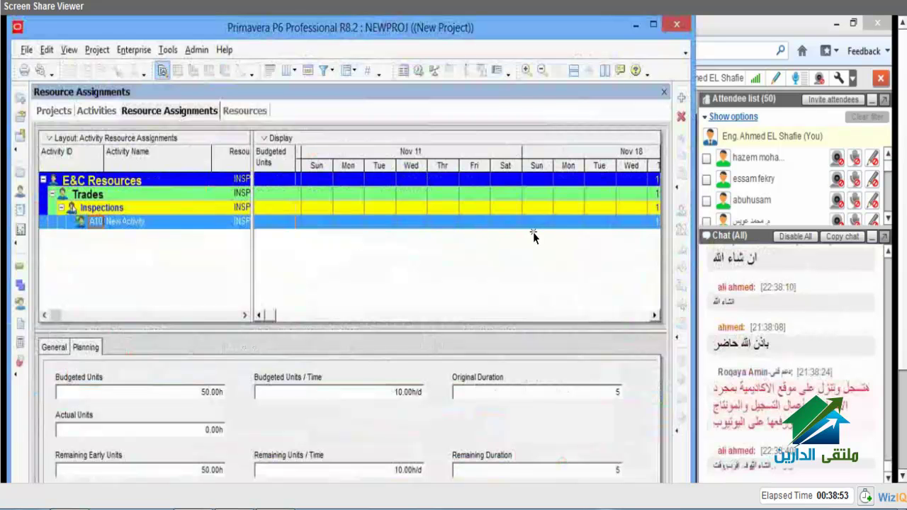
- Set the first Thursday's budgeted units of activity A1000's INSP assignment to 12 hours in the Resource Assignments spreadsheet
scroll(533, 231, right, 3)
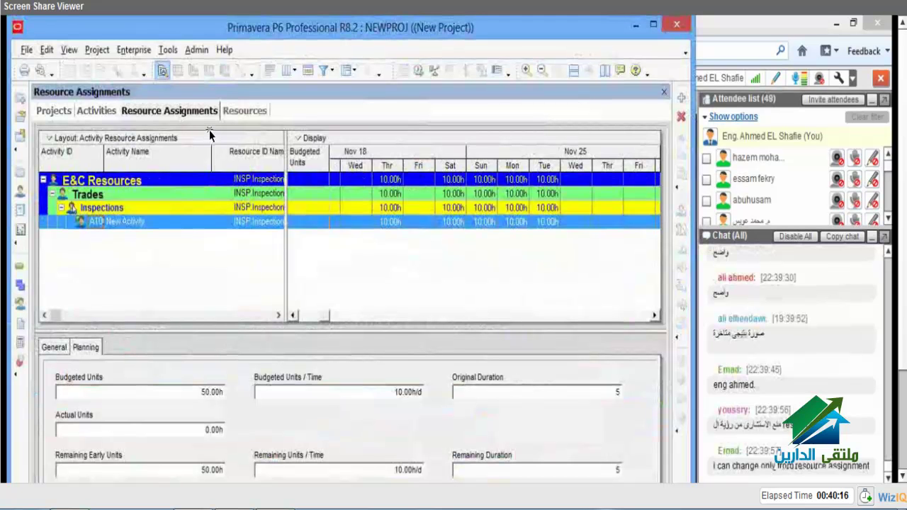
click(399, 228)
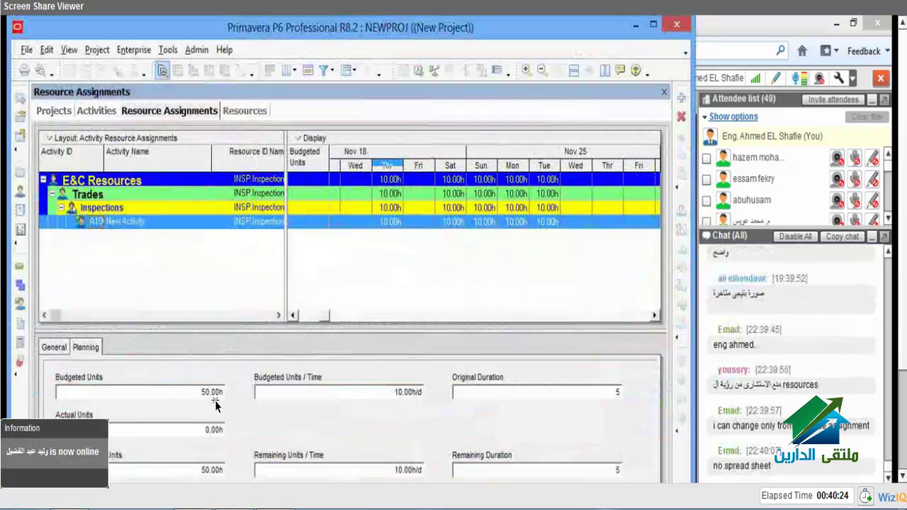
click(390, 219)
text(12)
key(Return)
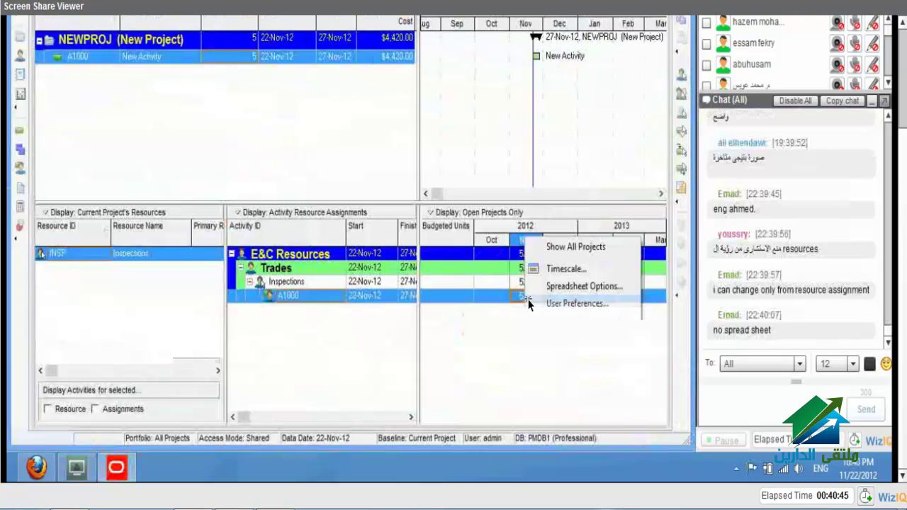
- Show the resource usage spreadsheet by day and open activity A1000's Saturday budgeted units for editing
click(528, 296)
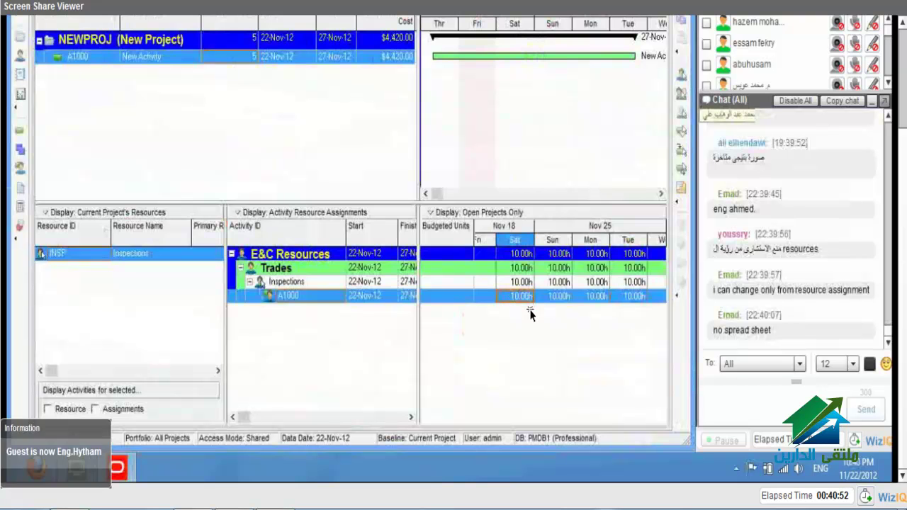
key(F2)
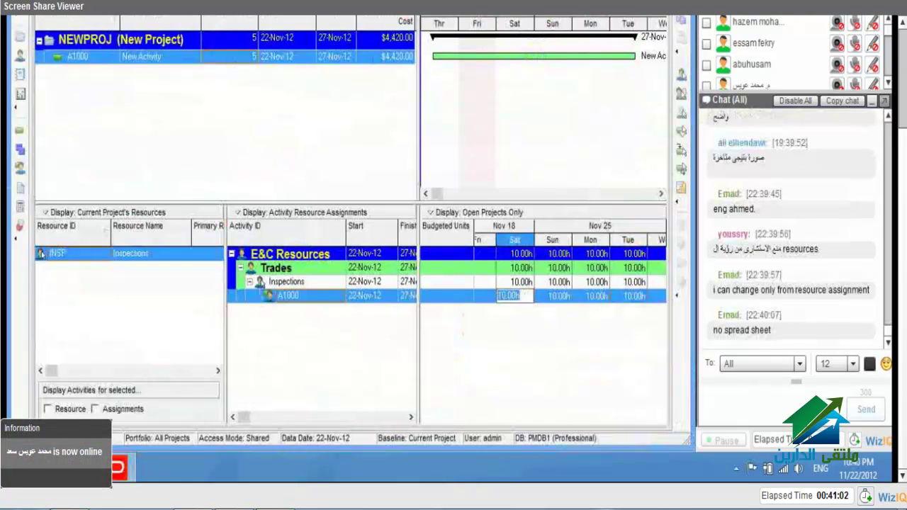
click(513, 340)
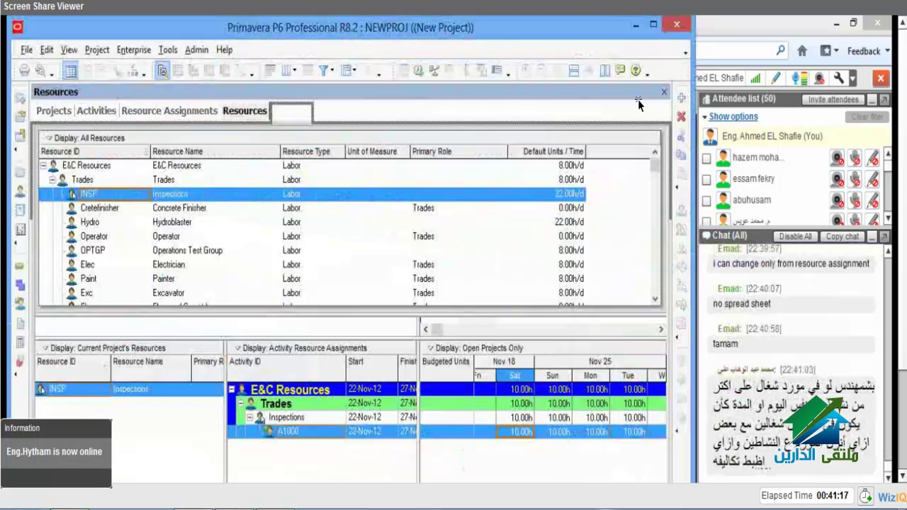
- Close the Resources view and add a global security profile named Export Without Cost
click(665, 92)
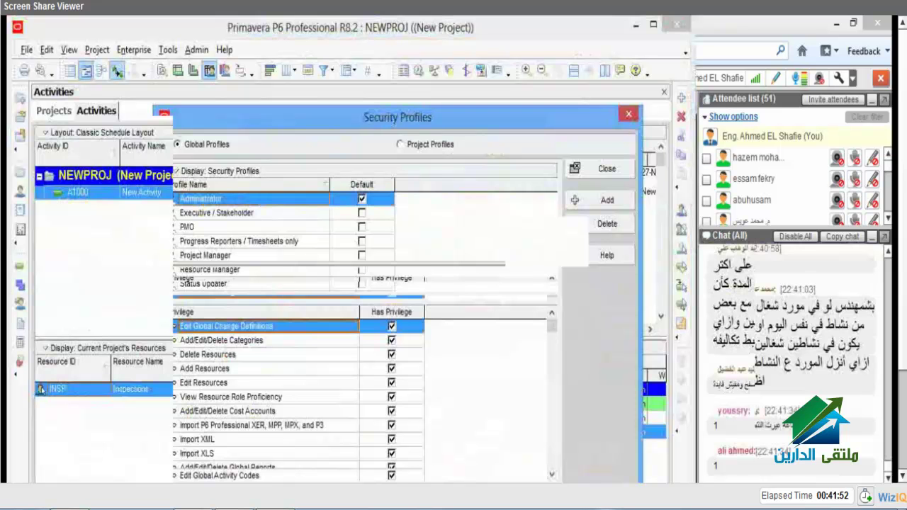
text(Export W)
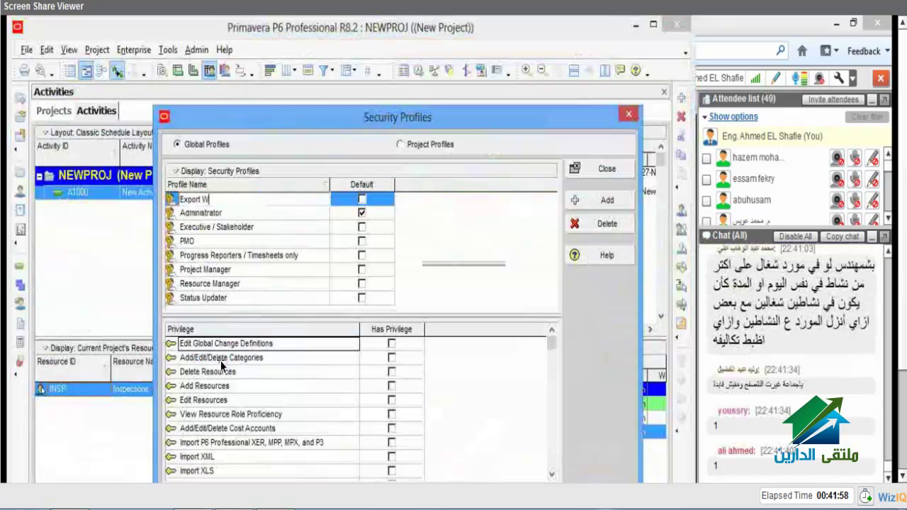
text(ithout Cost)
key(Return)
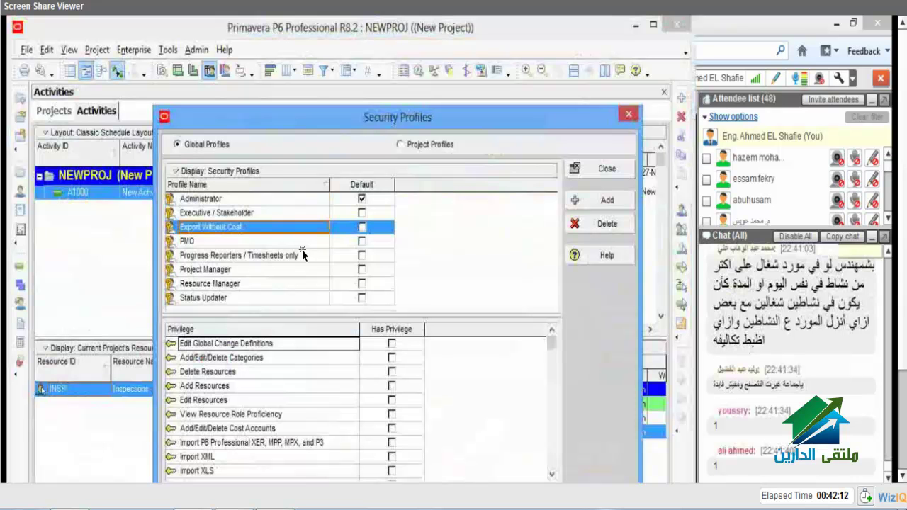
- Switch to the project security profiles and select the View Project Costs/Financials privilege of the Export Without Cost profile
click(405, 148)
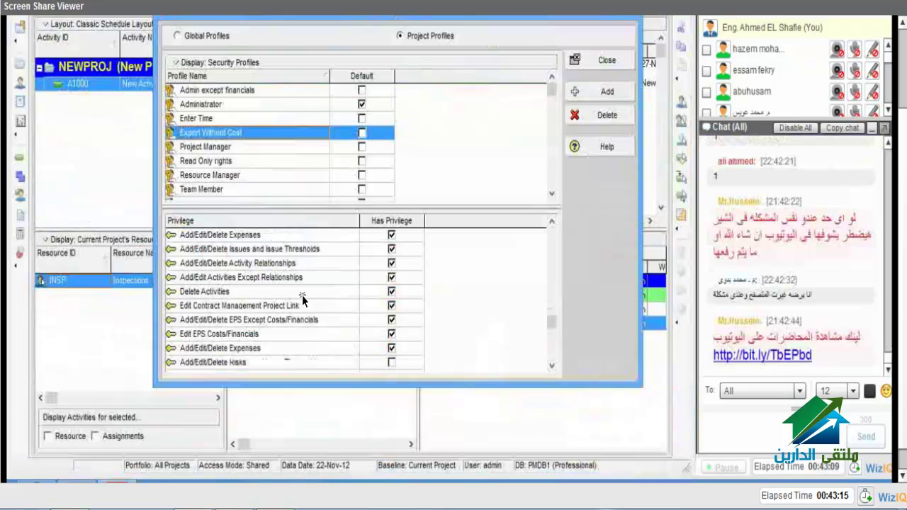
scroll(275, 308, down, 5)
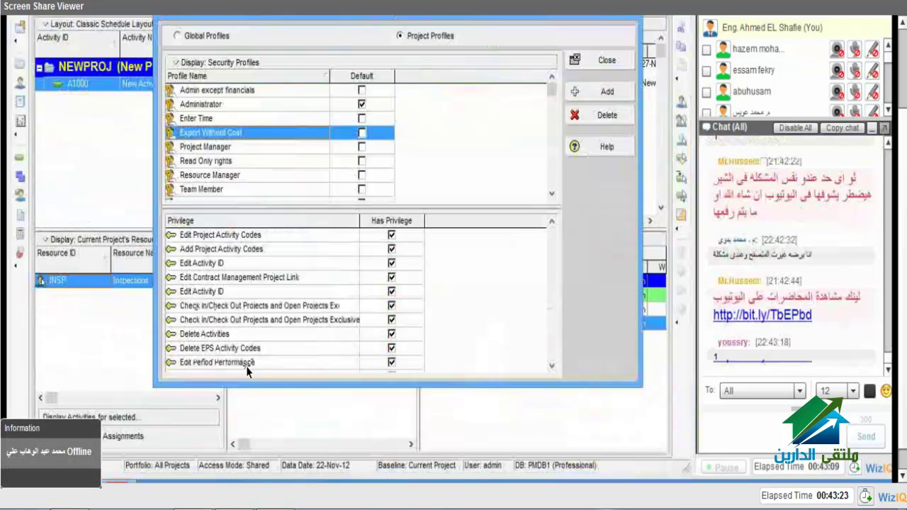
scroll(318, 356, down, 5)
click(318, 359)
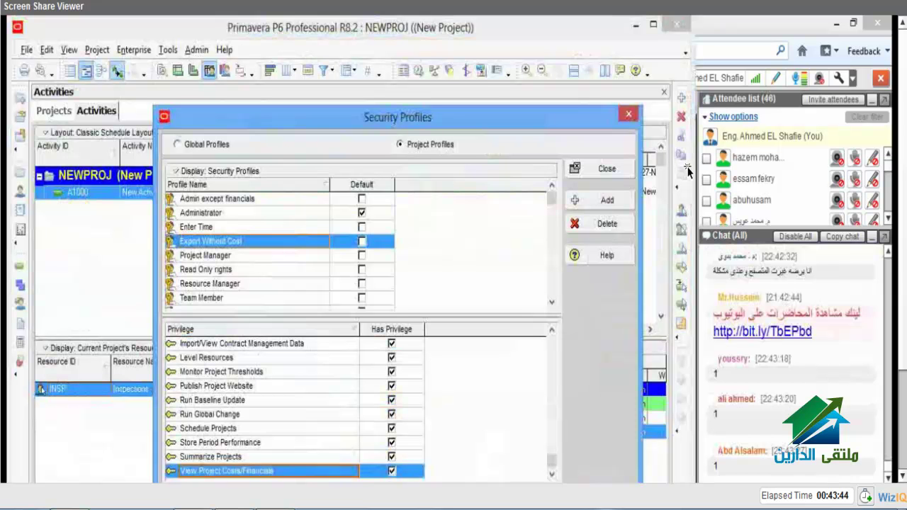
click(361, 213)
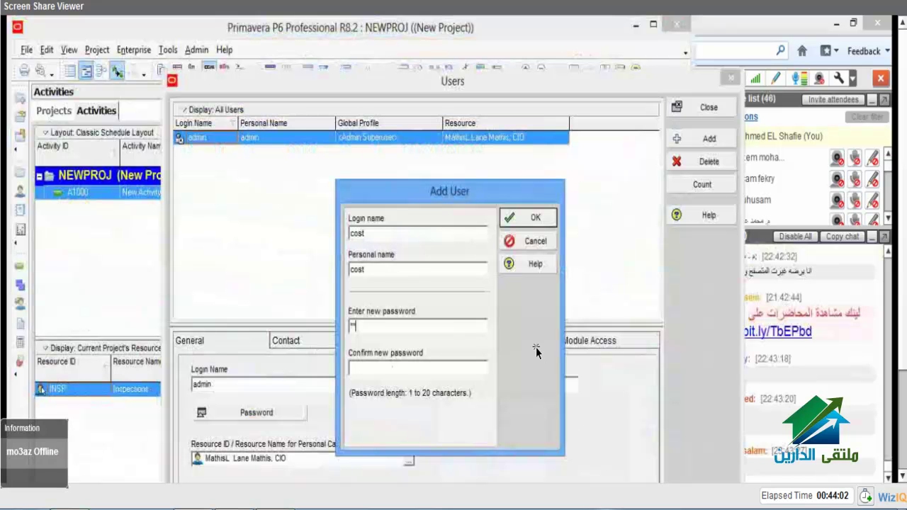
- Finish adding the user cost with the Export Without Cost project profile for E&C and close the Users dialog
key(Escape)
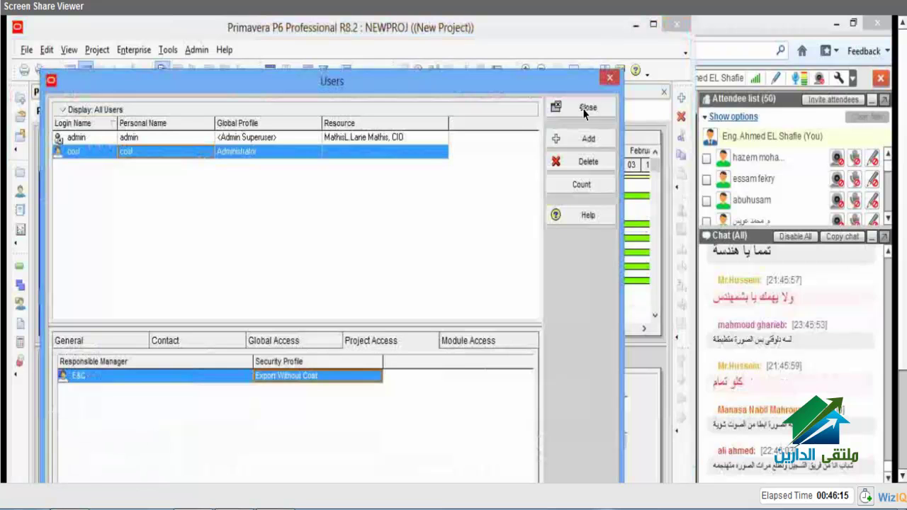
click(585, 109)
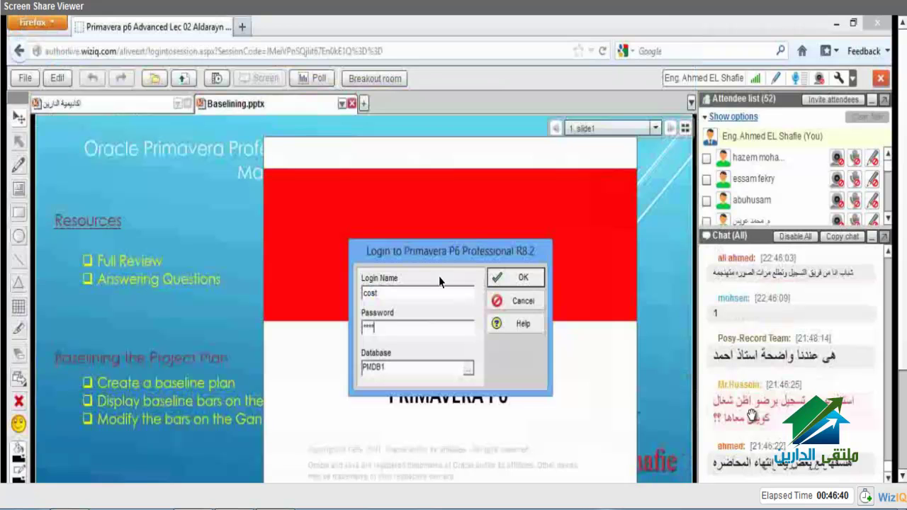
- Log in to the PMDB1 database as the user cost and open the project NEWPROJ
click(518, 278)
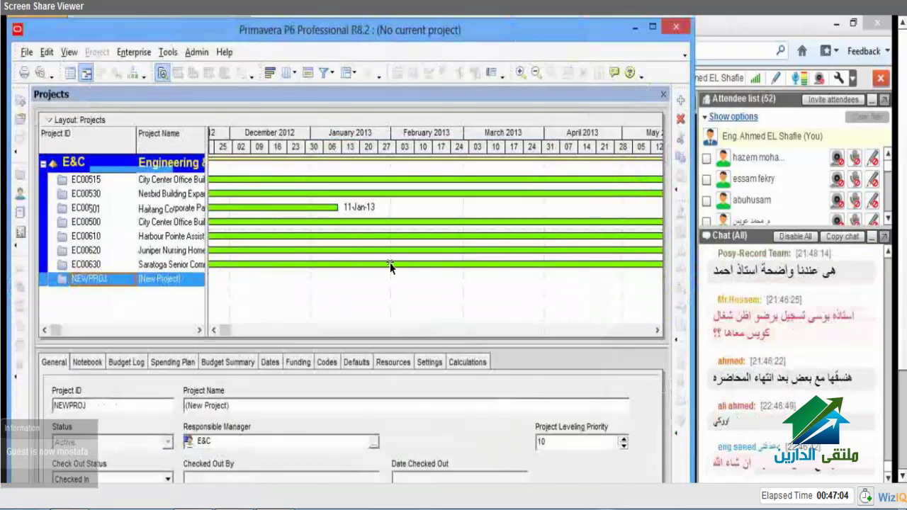
mouse_move(904, 508)
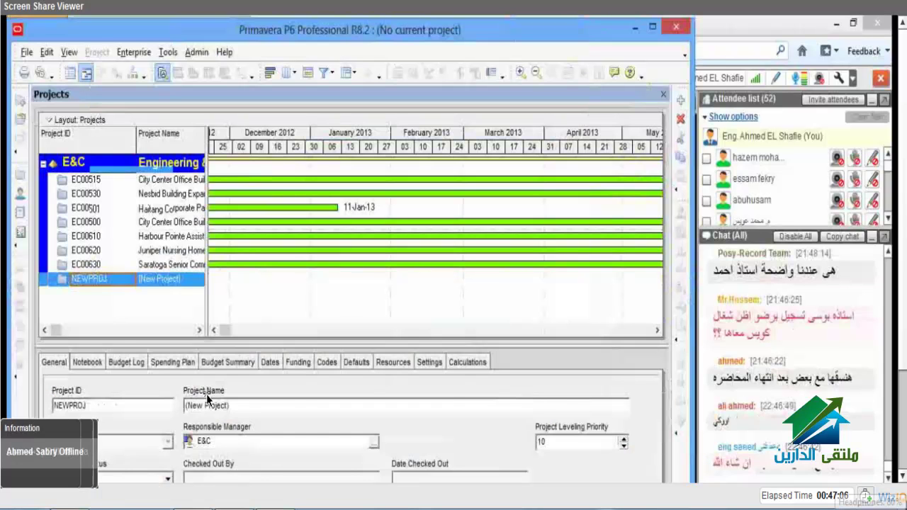
right_click(124, 279)
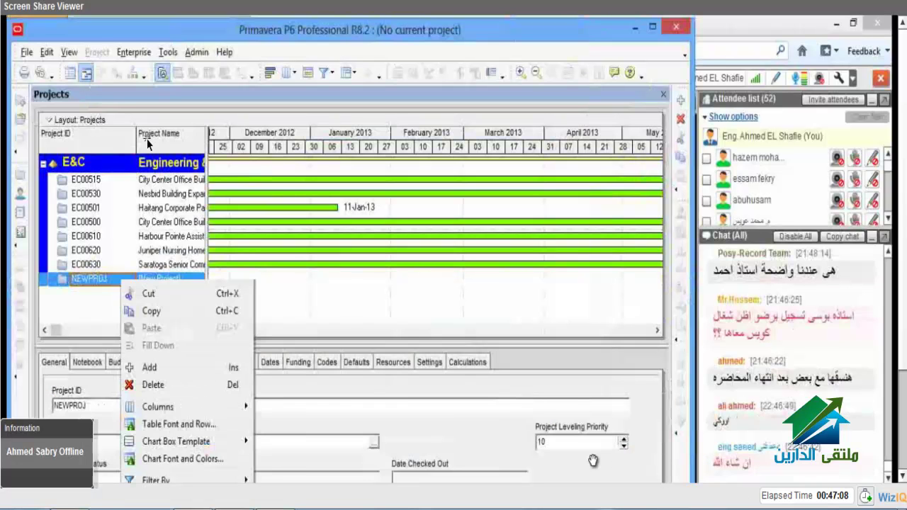
key(ctrl+o)
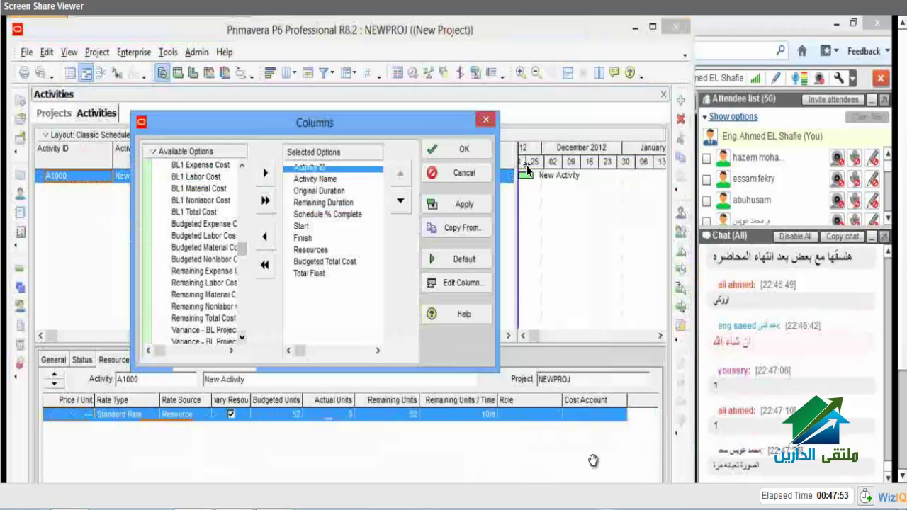
- Cancel the column selection and check the Budgeted Total Cost of activity A1000
click(470, 173)
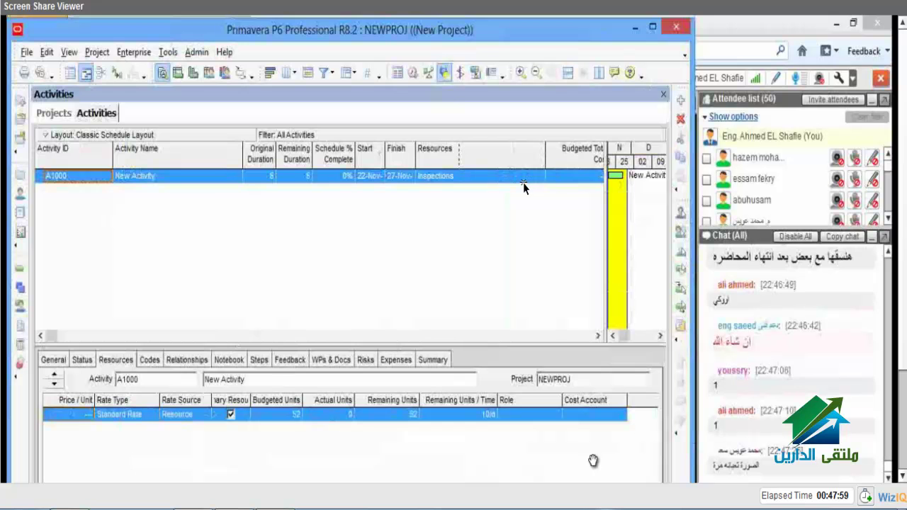
drag(523, 182, 525, 184)
click(504, 179)
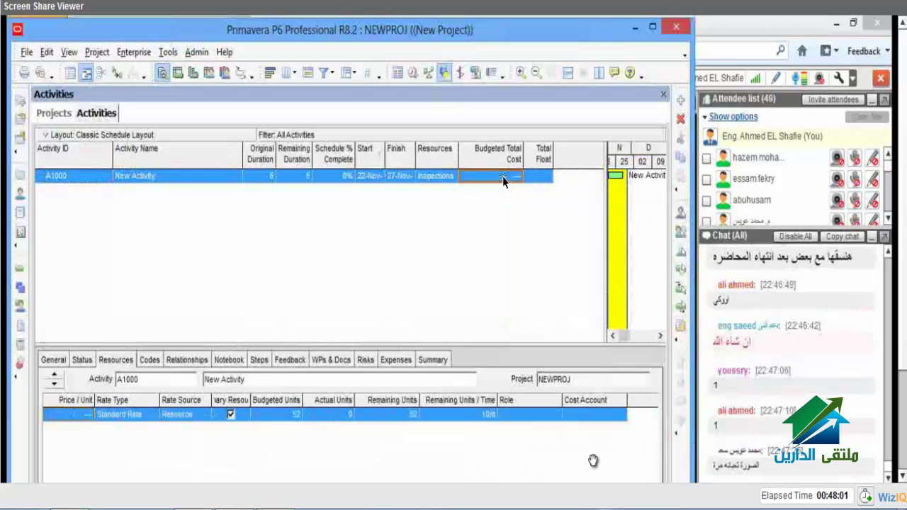
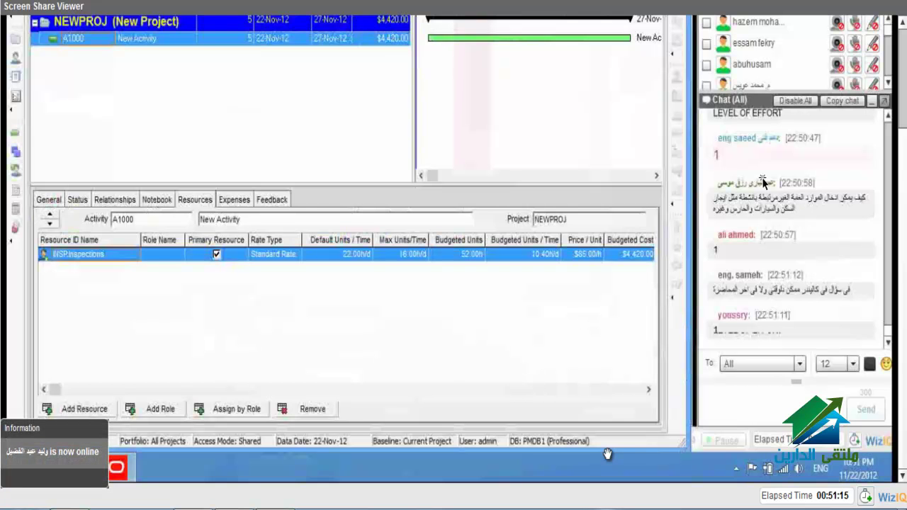
- Add an expense item named asd with unit of measure LS to activity A1000
click(234, 201)
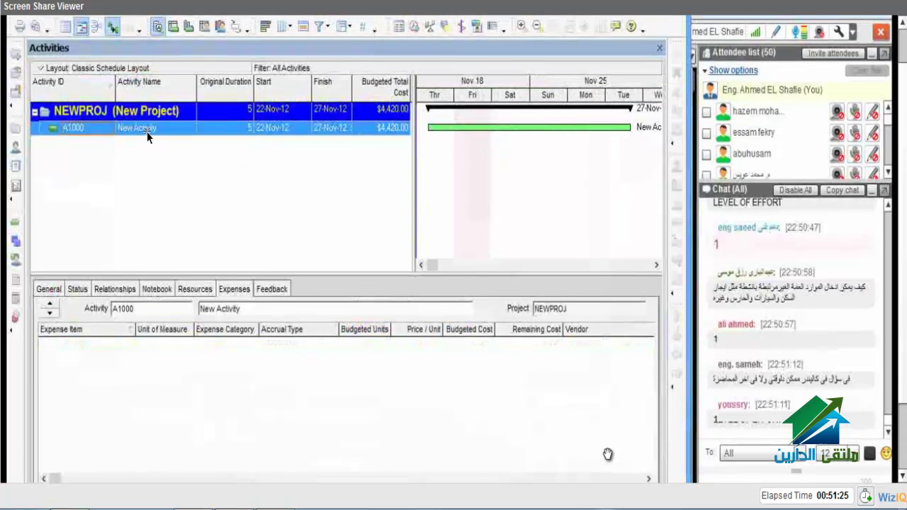
key(Insert)
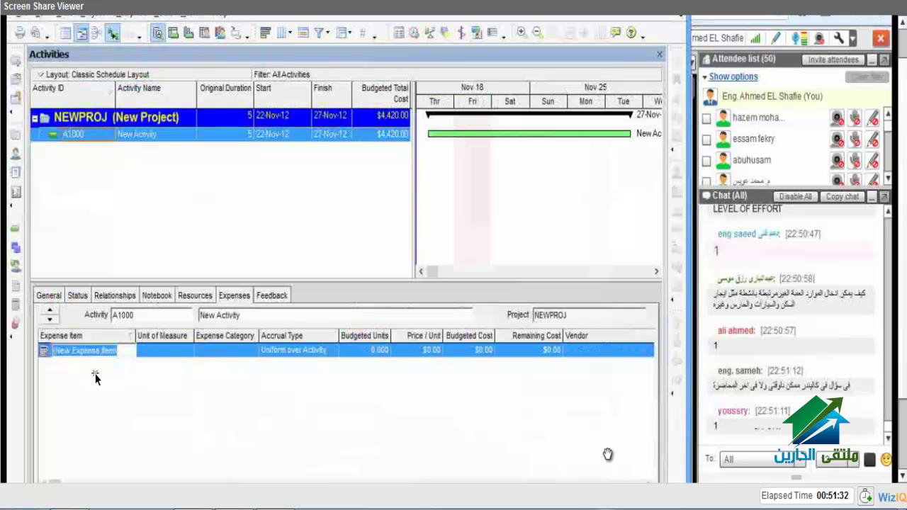
text(asd)
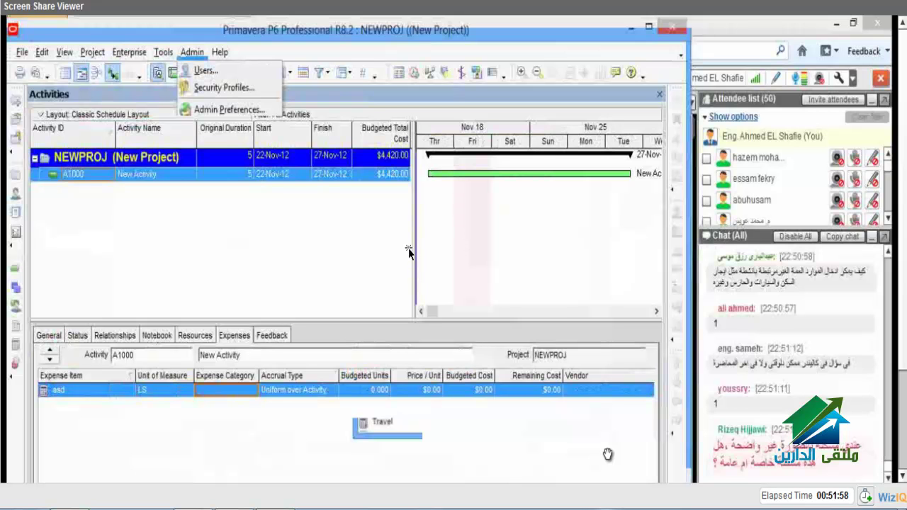
- Review the admin expense categories and the accrual type options of the expense item asd, keeping Uniform over Activity
key(c)
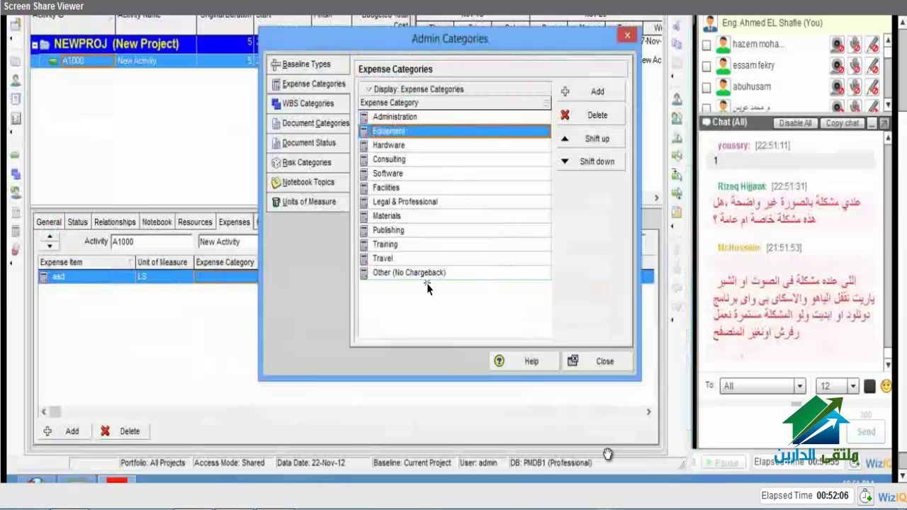
key(Escape)
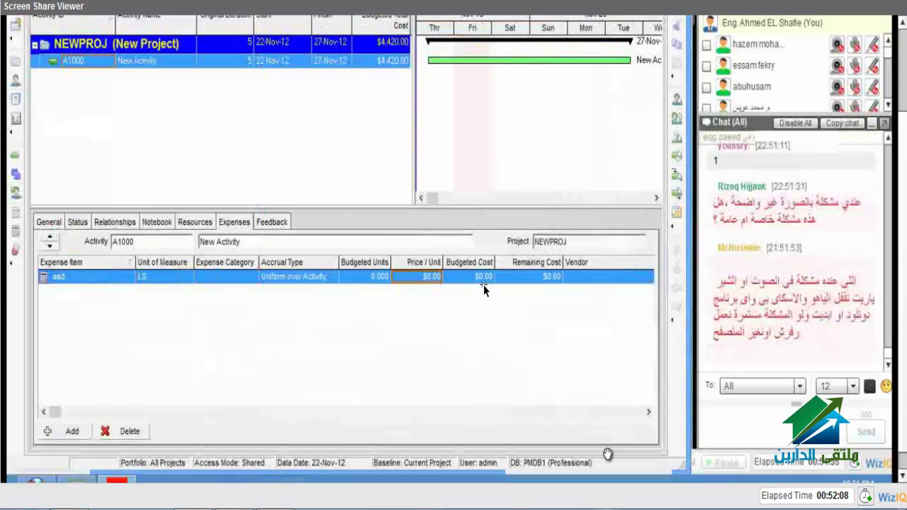
scroll(607, 454, up, 3)
scroll(607, 454, down, 1)
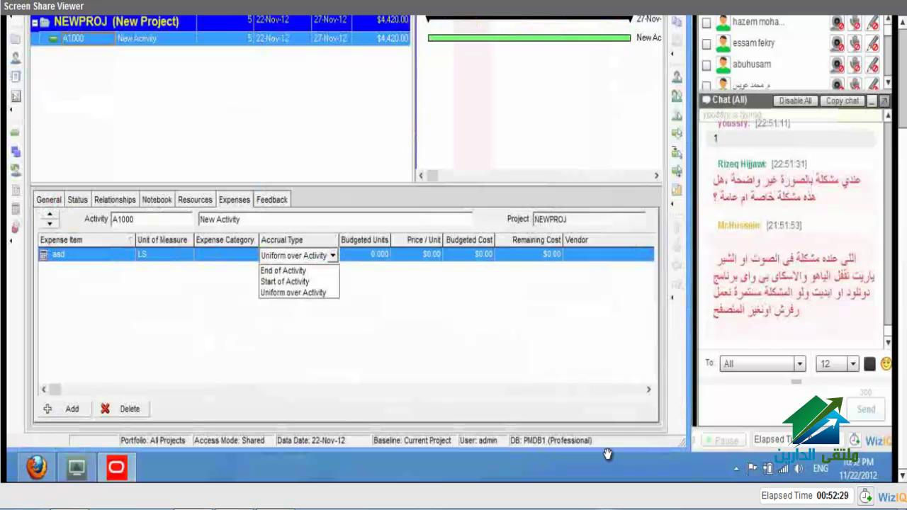
key(Return)
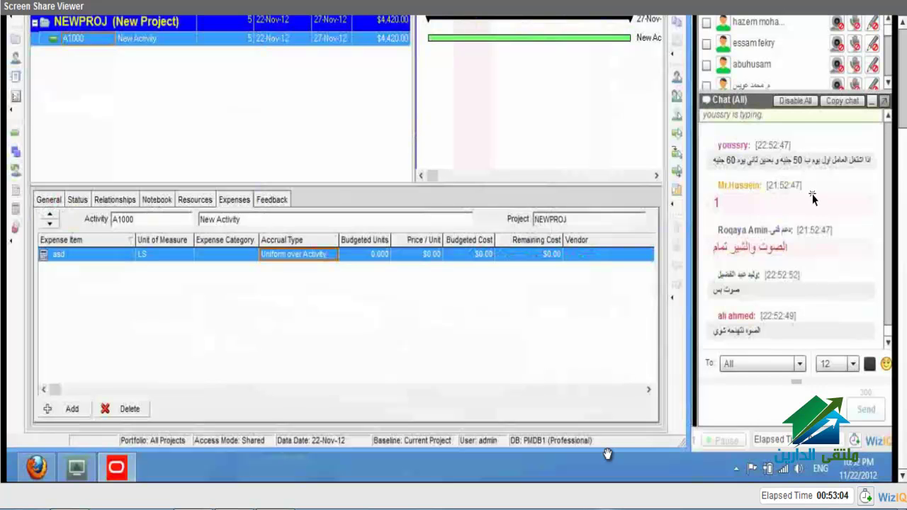
scroll(608, 455, up, 1)
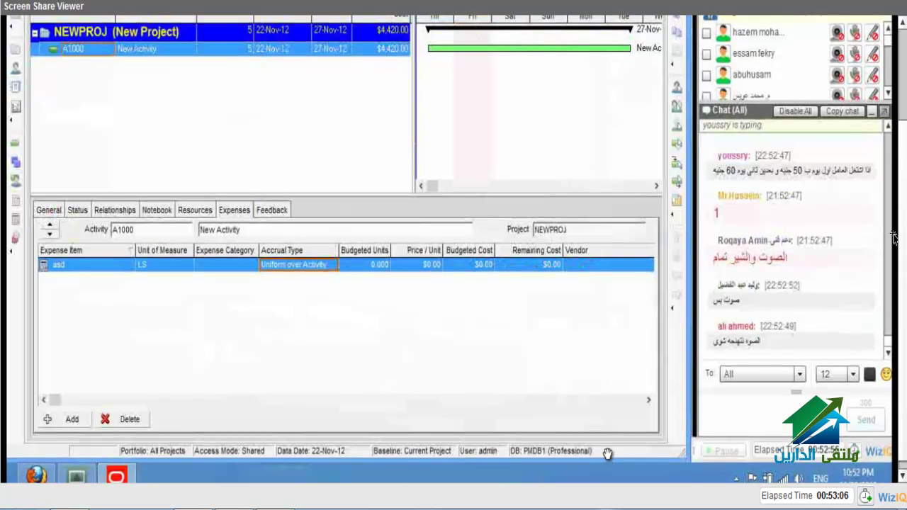
scroll(608, 454, down, 1)
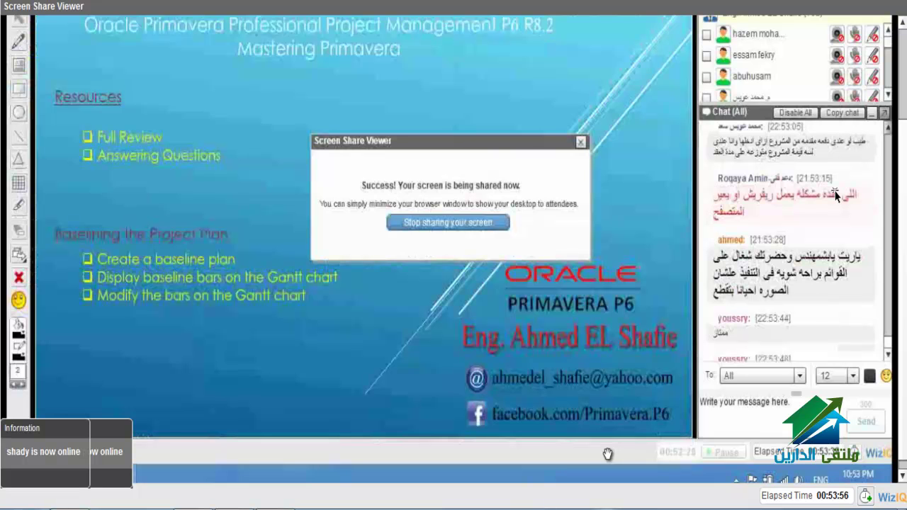
scroll(771, 190, up, 1)
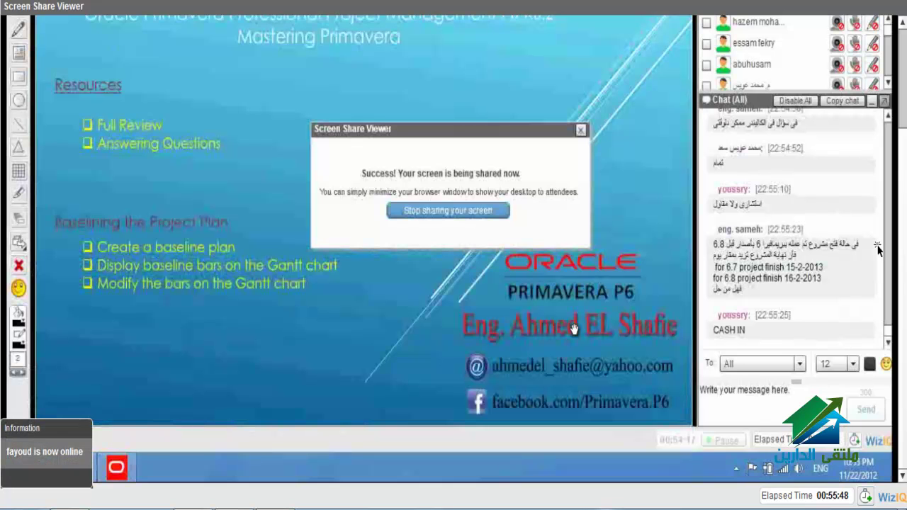
scroll(574, 328, up, 1)
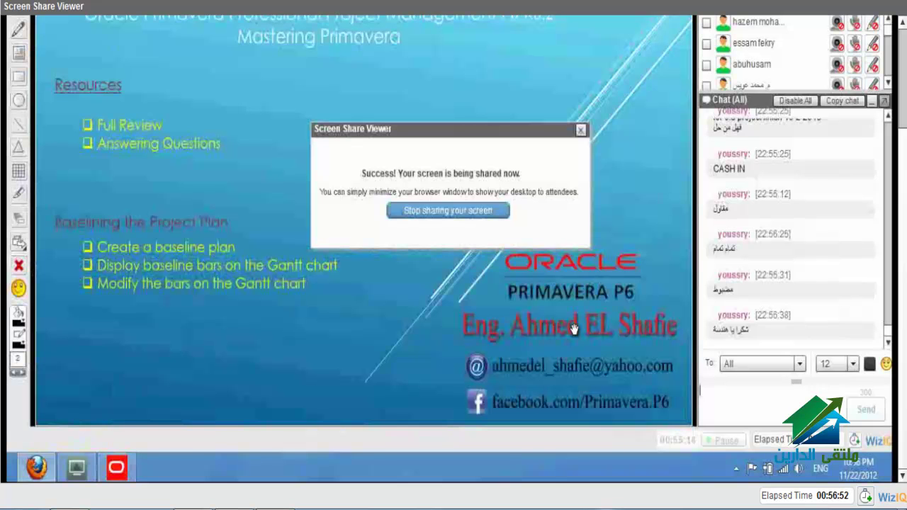
- Switch back to Primavera P6 and name activity A1030 D
mouse_move(116, 467)
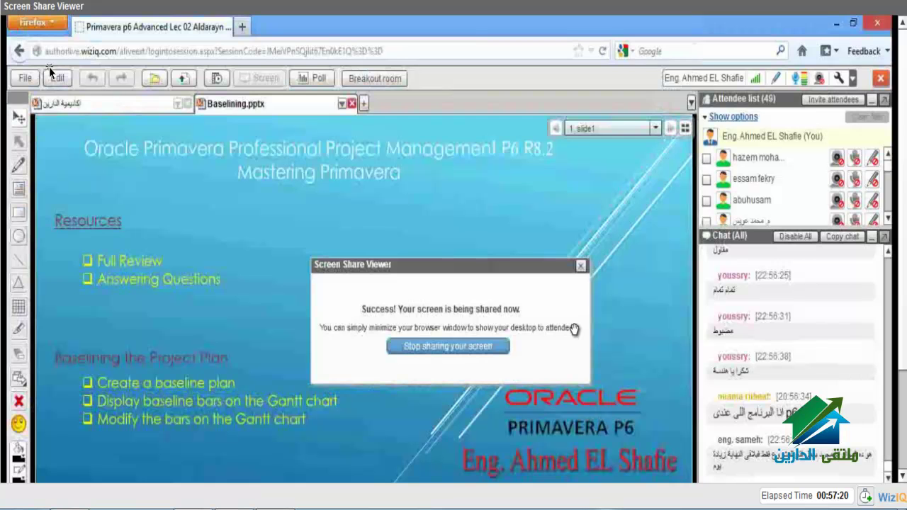
click(42, 52)
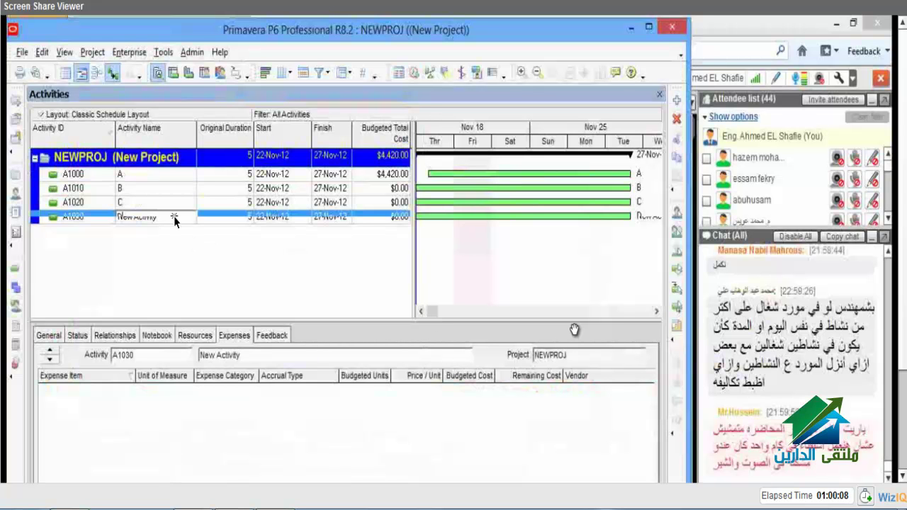
text(D)
key(Return)
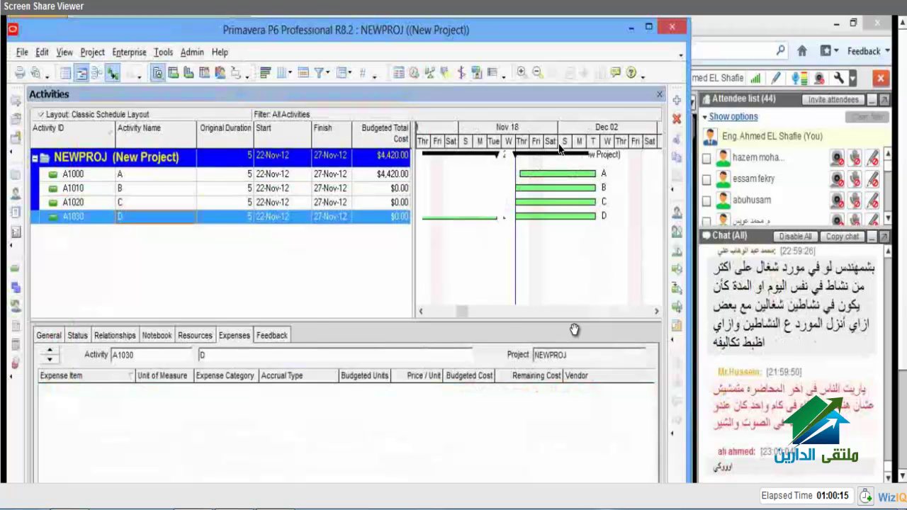
- Link activities A, B, C and D in sequence and clear the multiple selection
key(ctrl+a)
key(ctrl+l)
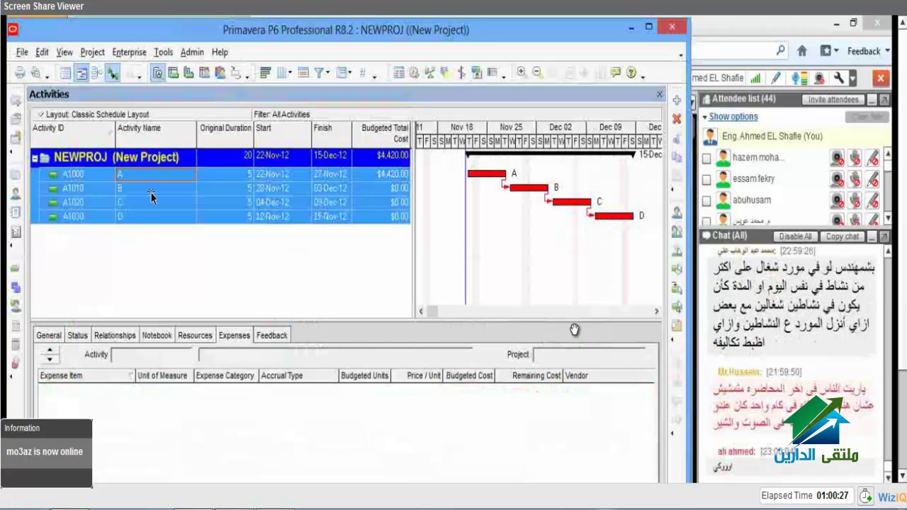
click(149, 227)
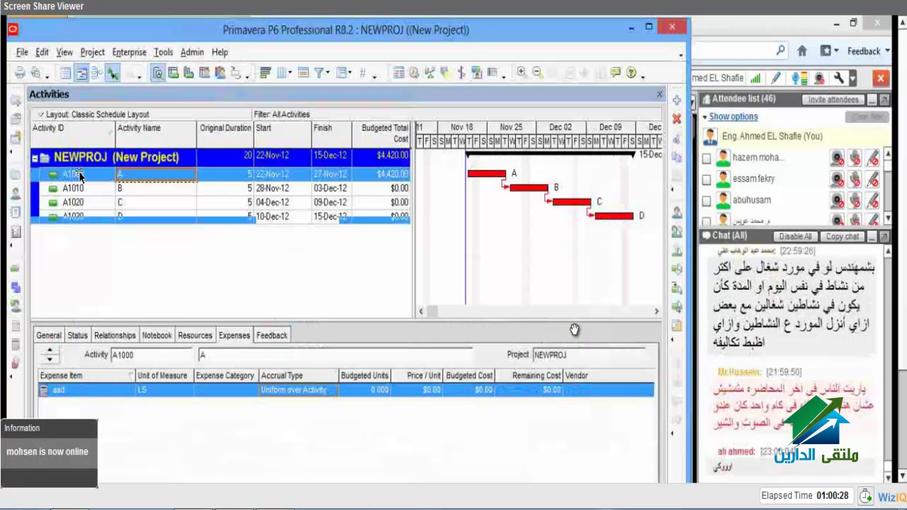
click(90, 54)
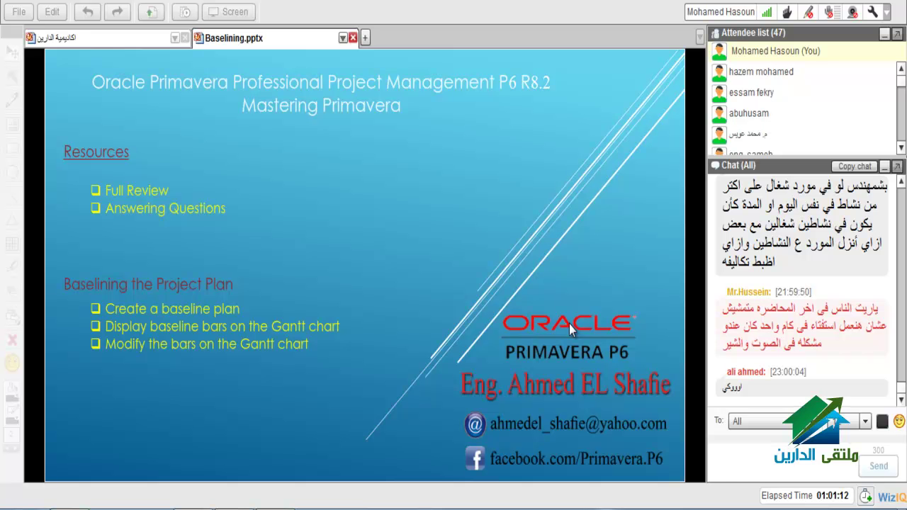
- Send the message "الشير قفل" to everyone in the WizIQ class chat
click(776, 472)
text(أشير قل)
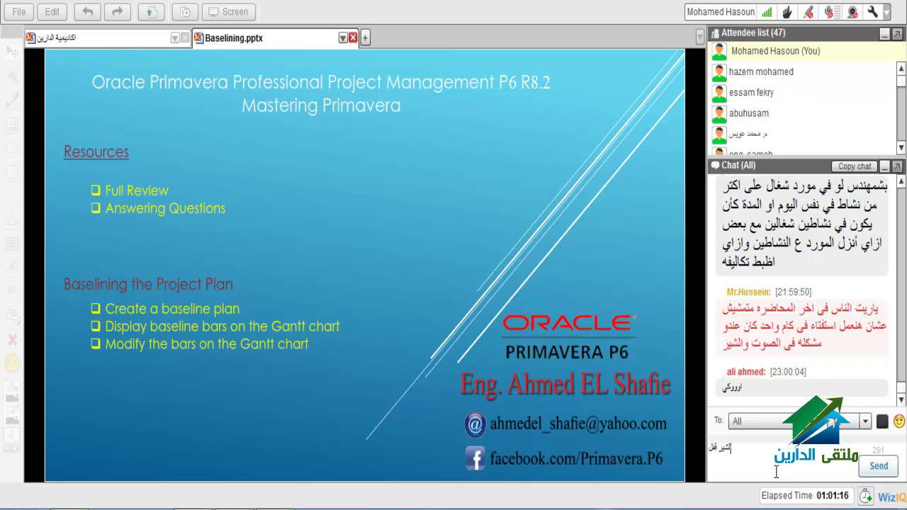
key(Return)
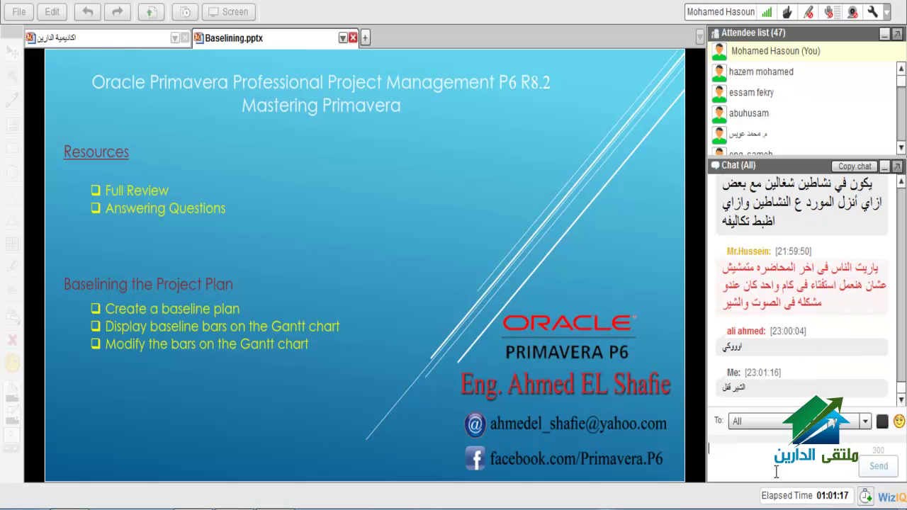
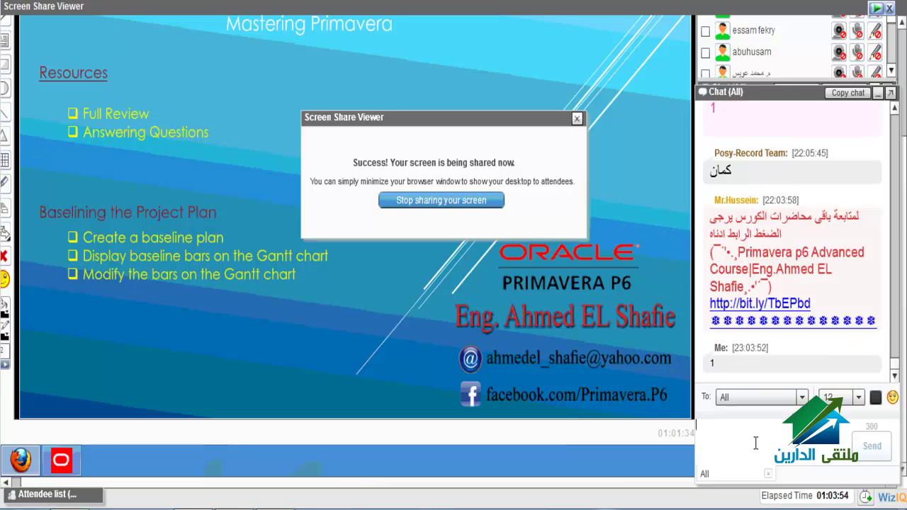
- Send the message "والصوره واضحه عن الاول بكثير" to everyone in the class chat
text(ول)
text(لصوره)
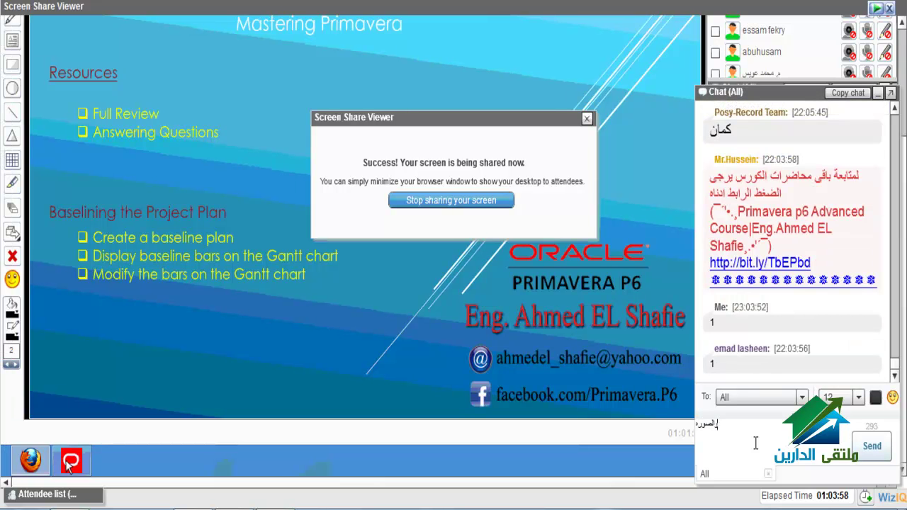
text( واضحه عن)
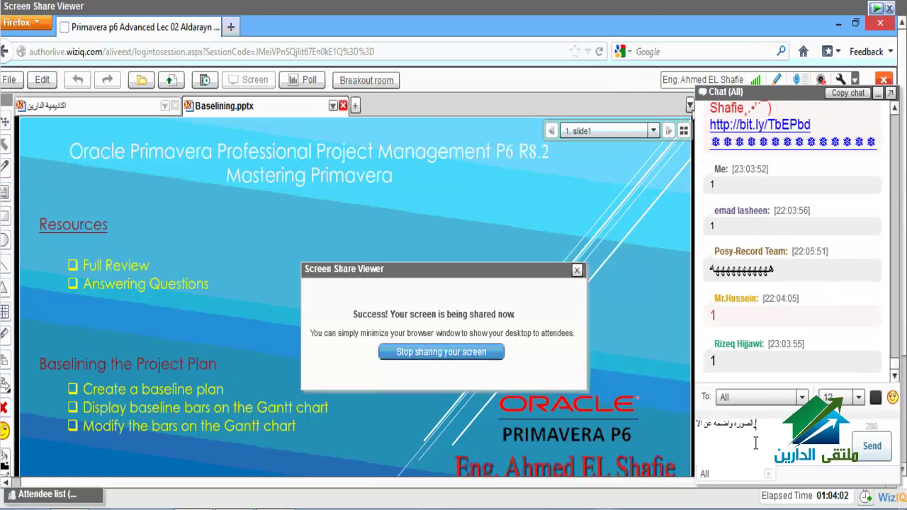
text( الاول بكثير)
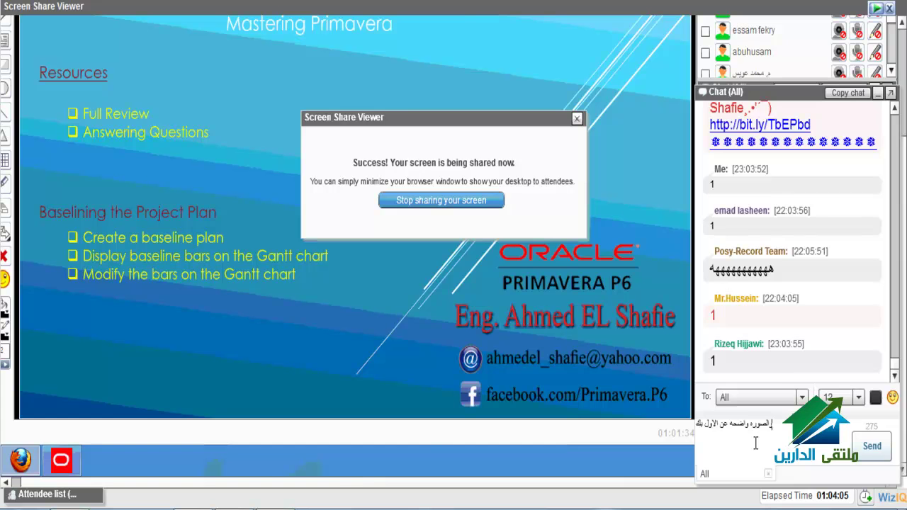
key(Return)
- Send the message "بس ياريت يامهندس تبطئ الرتم عشان الصوت بيسبق الصوره" to everyone in the class chat
text(بس )
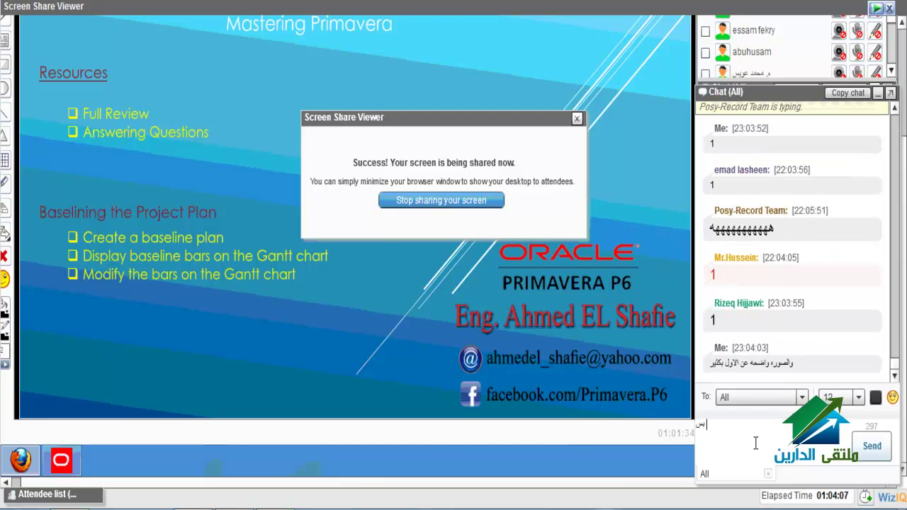
text(باري)
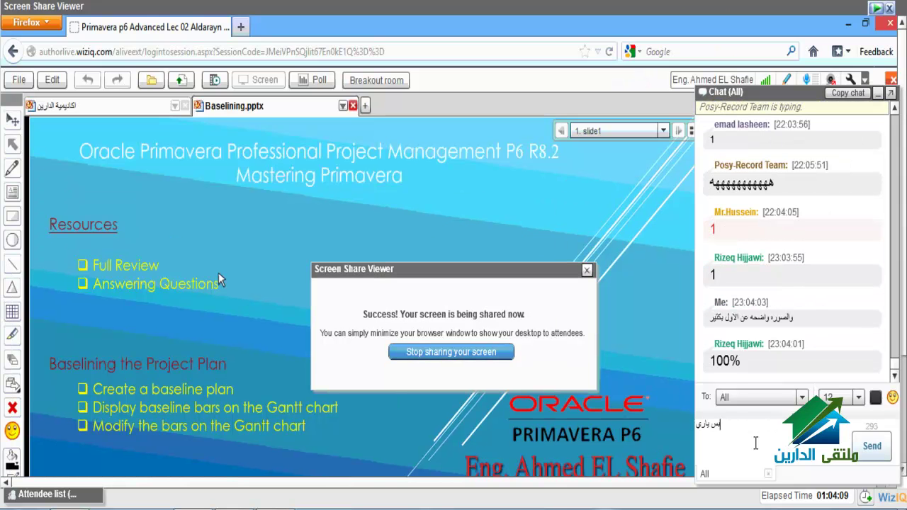
text(ت يامهن)
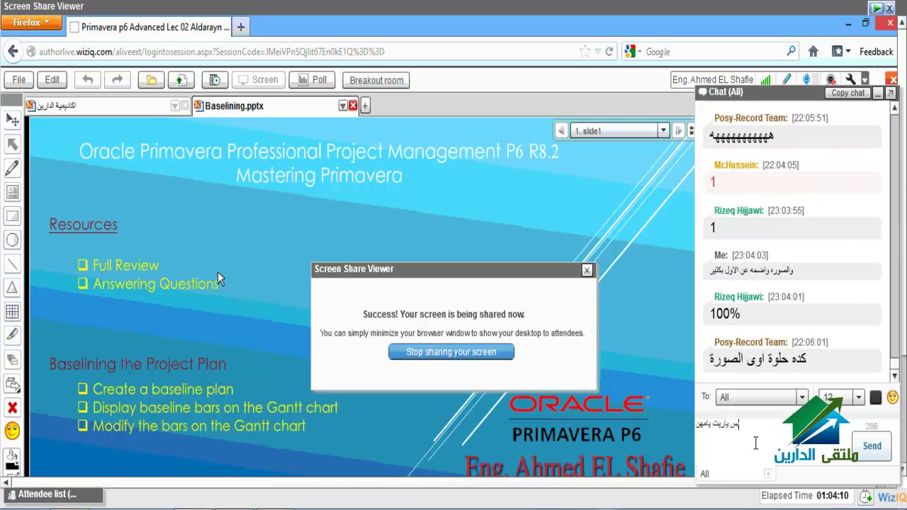
text(دس )
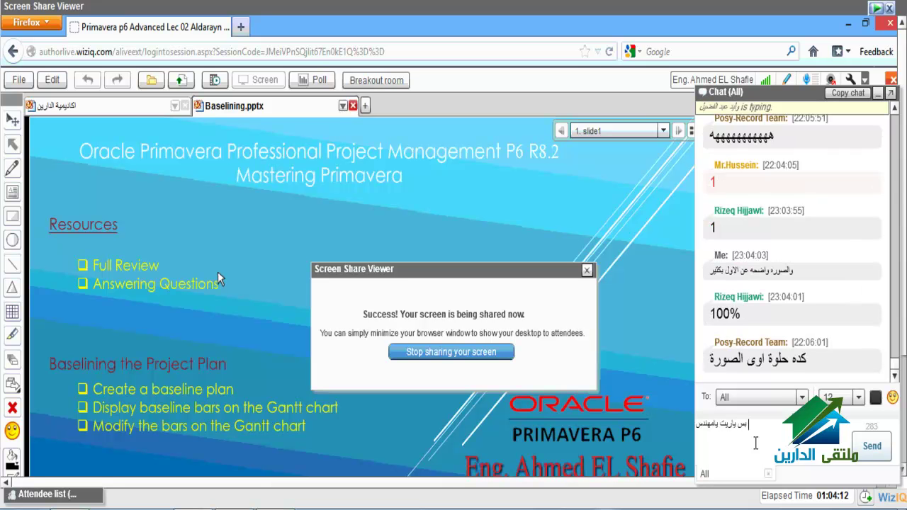
text(تبطئ ال)
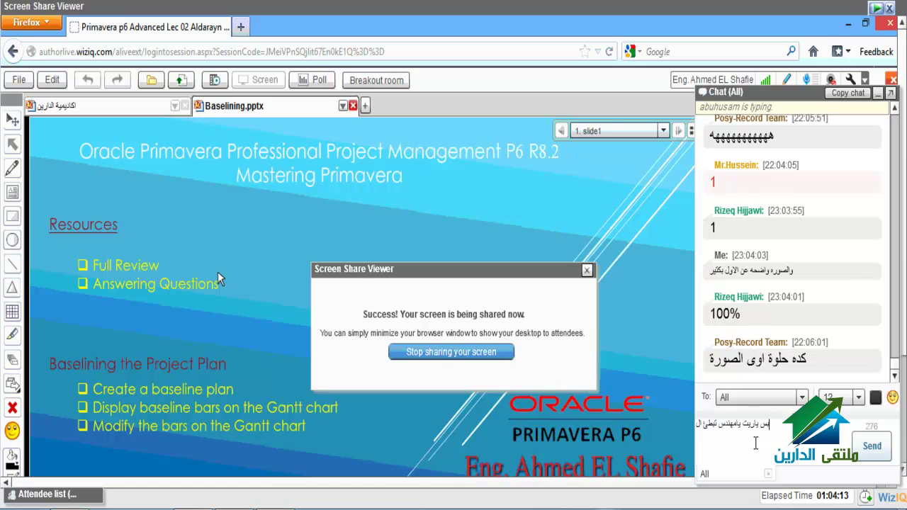
text(رتم عشان)
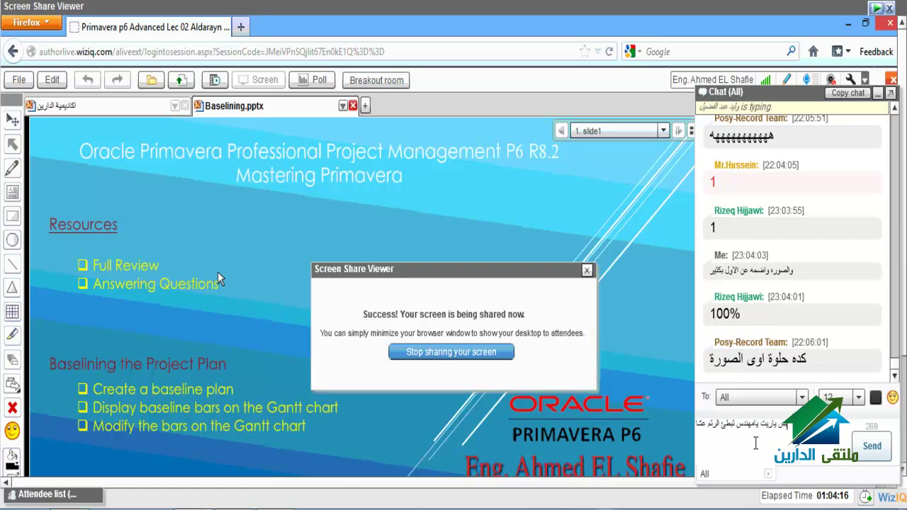
text( الص)
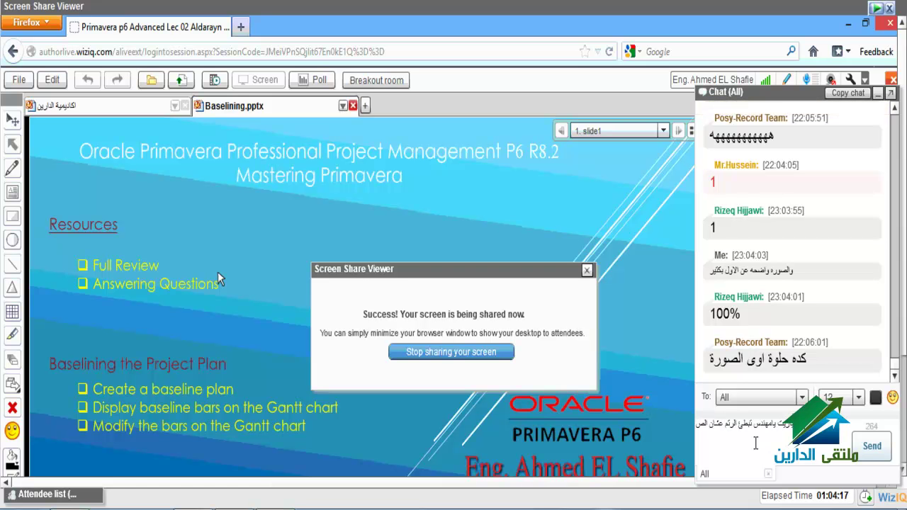
text(وت بيسبق)
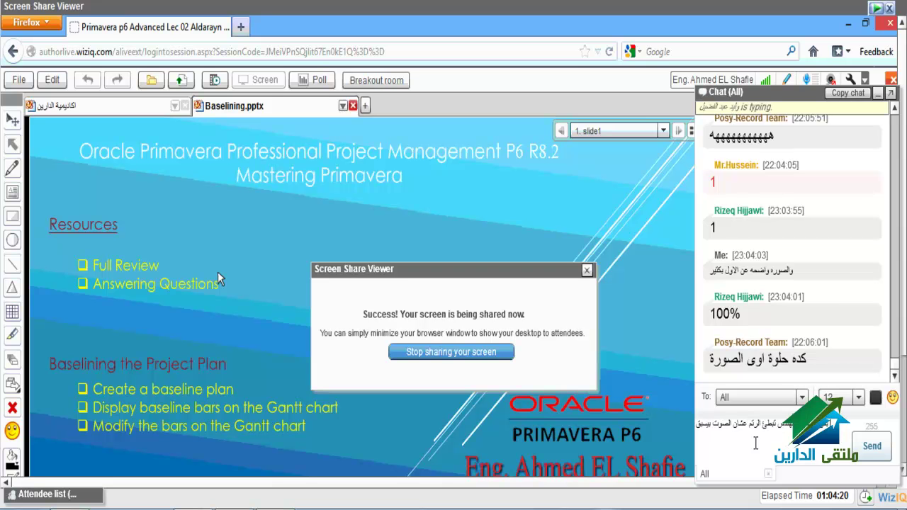
text( الصوره)
key(Return)
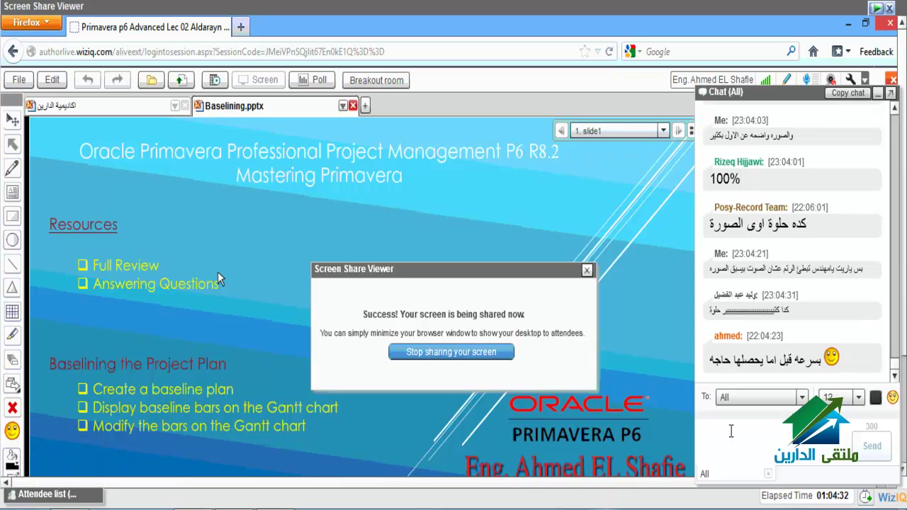
- Shift the class chat aside to uncover the shared Primavera P6 window and display the resource assignments of activity A1000
drag(695, 436, 703, 435)
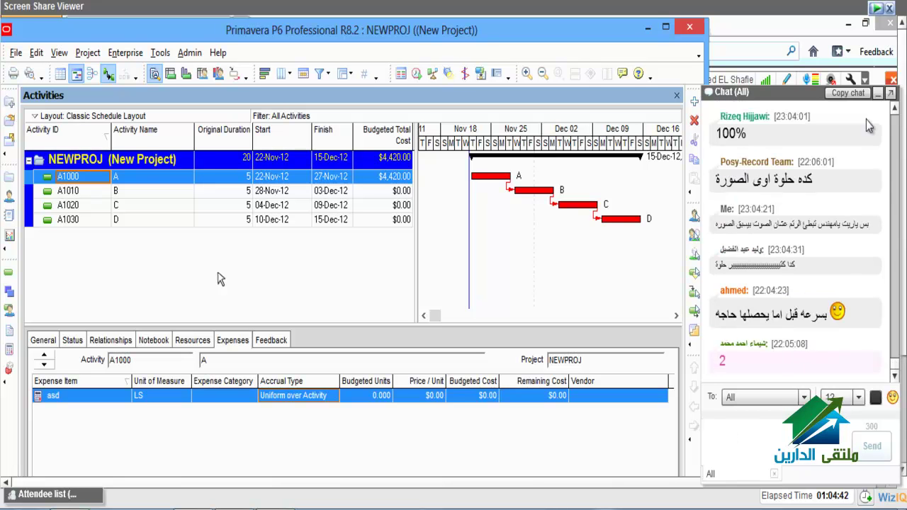
click(812, 94)
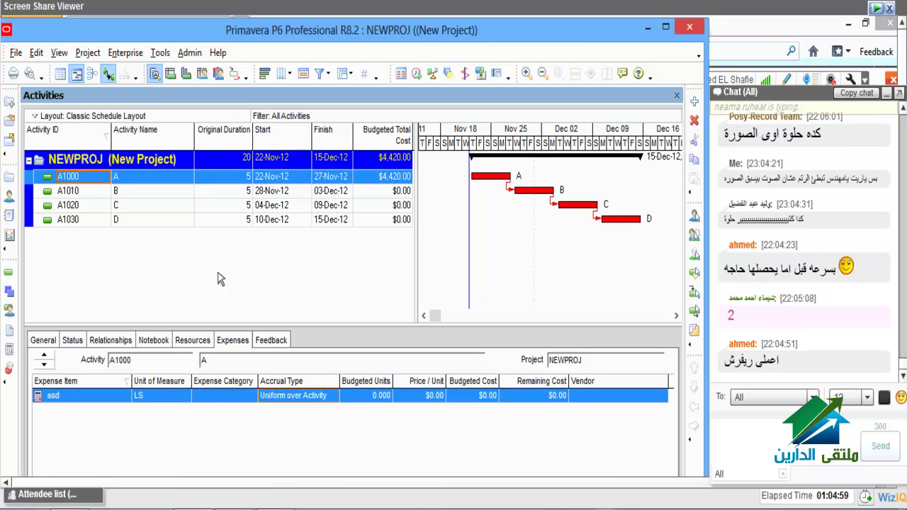
click(202, 341)
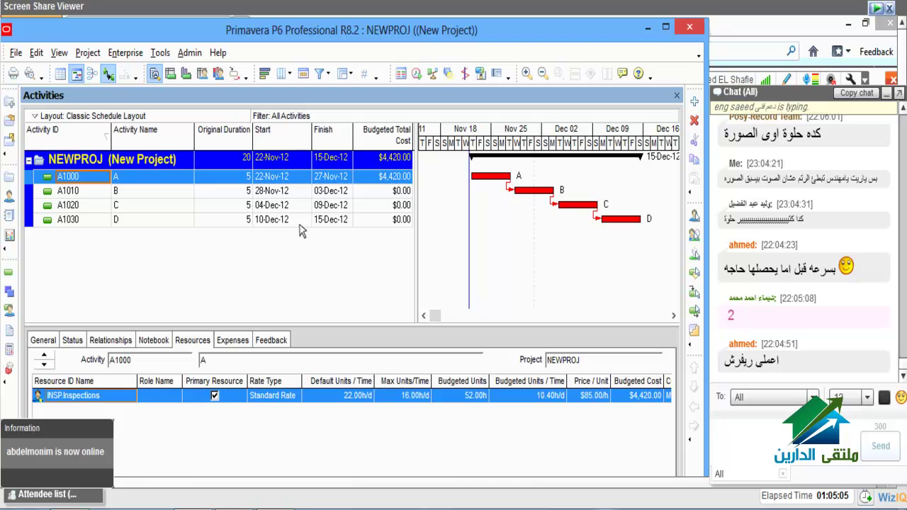
- Add a new baseline to NEWPROJ by saving a copy of the current project
click(88, 53)
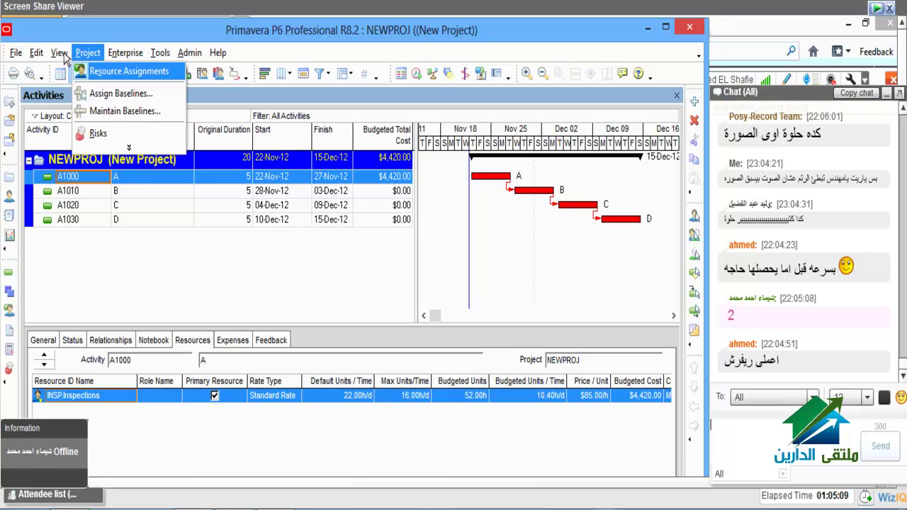
click(95, 112)
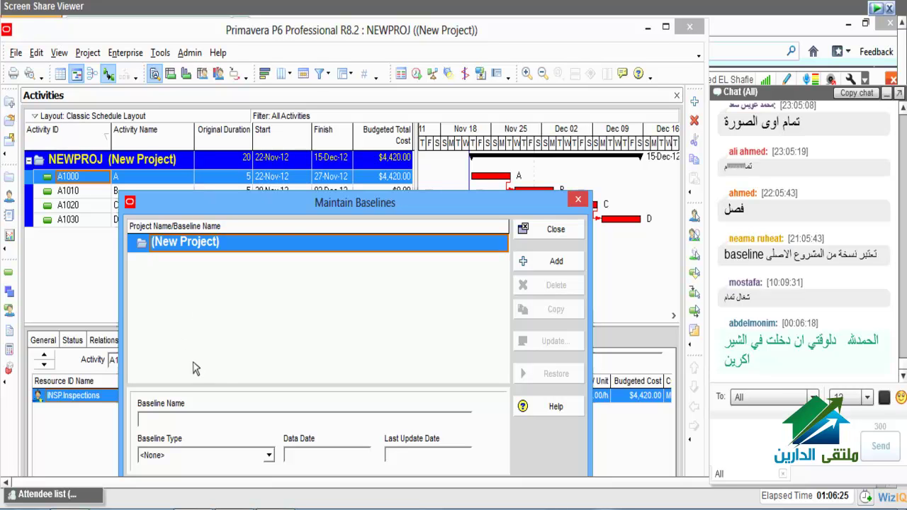
click(553, 263)
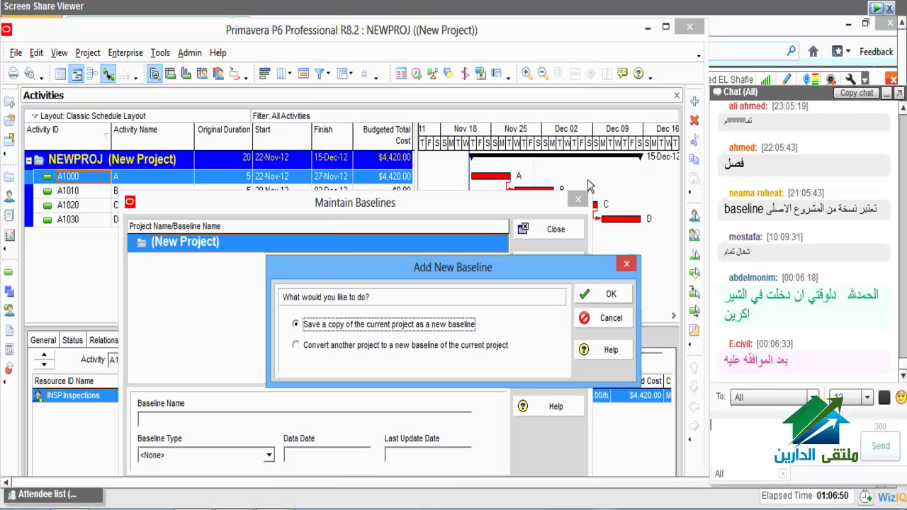
click(603, 300)
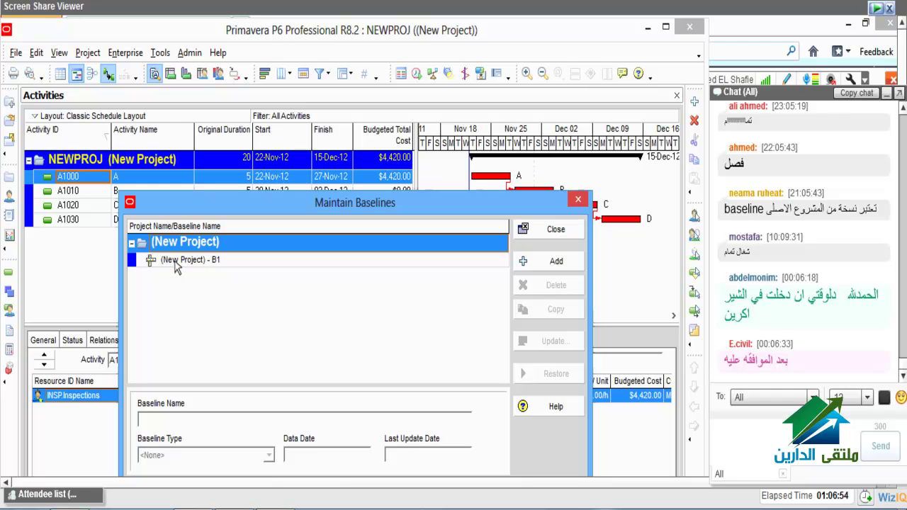
- Rename the new project baseline as "Planned Baseline -BL"
click(175, 261)
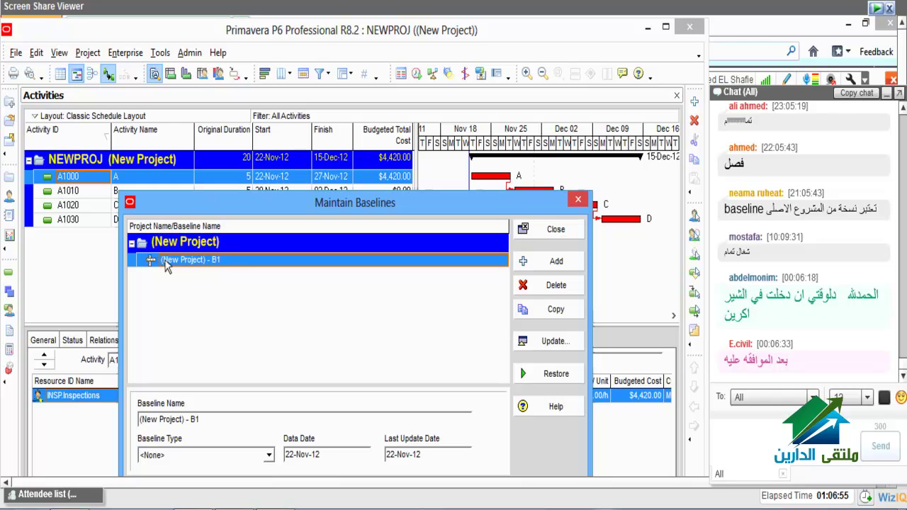
click(251, 265)
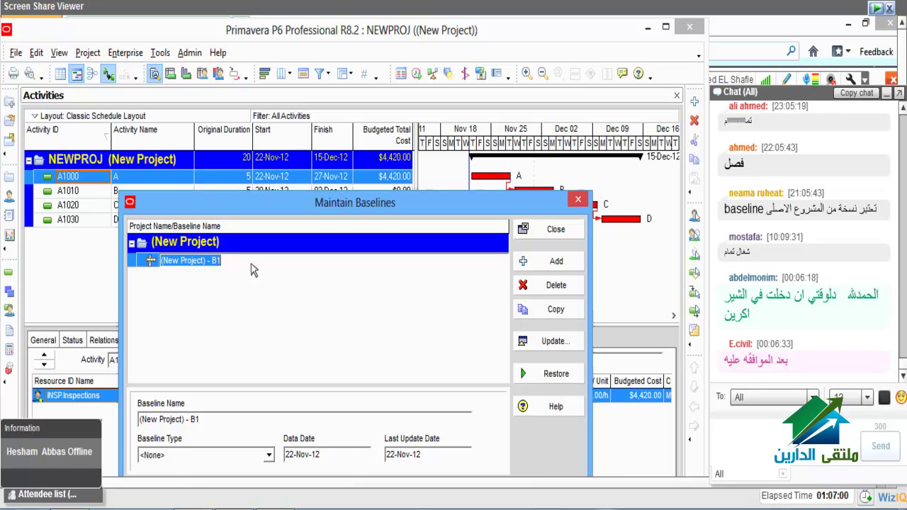
text(P)
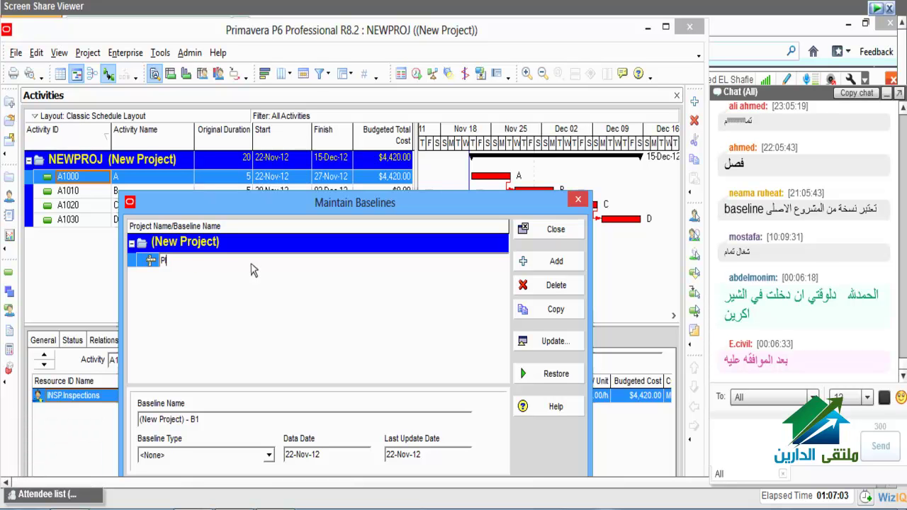
text(lanned Baseline)
key(Return)
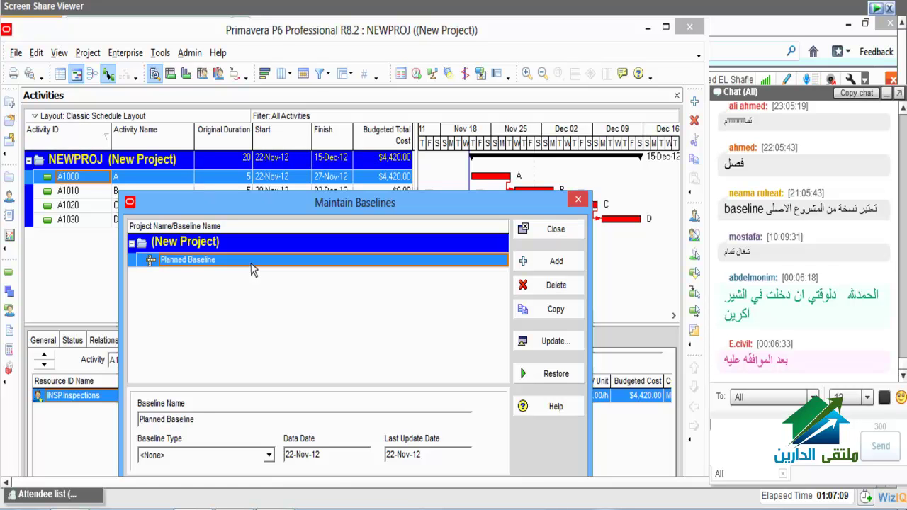
click(252, 265)
text(-B)
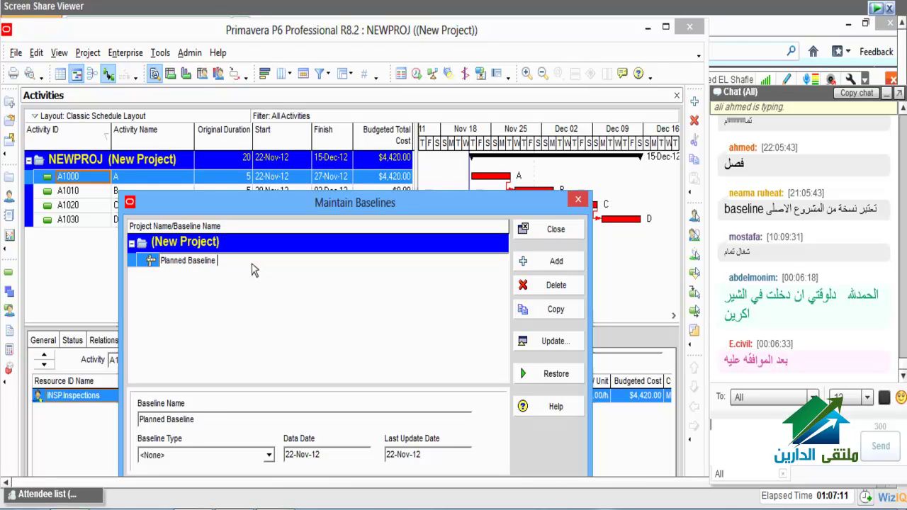
text(L)
key(Return)
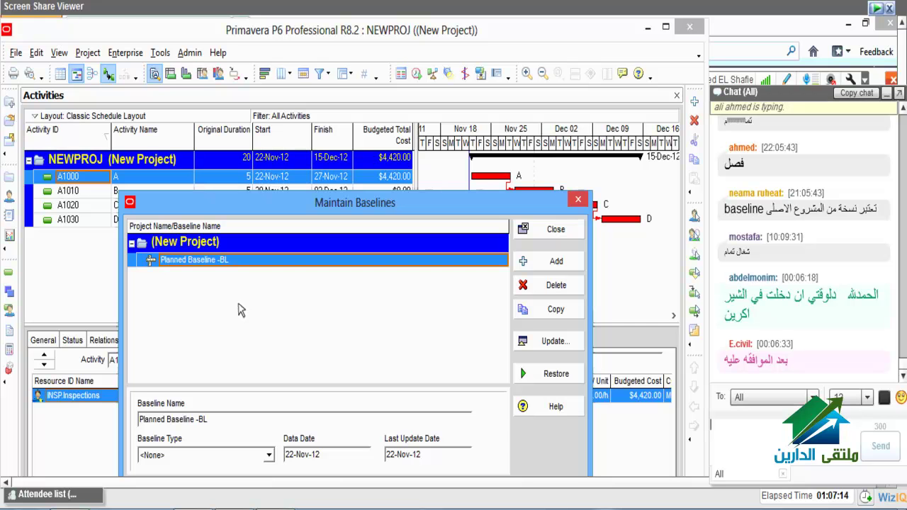
- Look at the baseline type choices for Planned Baseline -BL without changing the type, and close Maintain Baselines
click(202, 456)
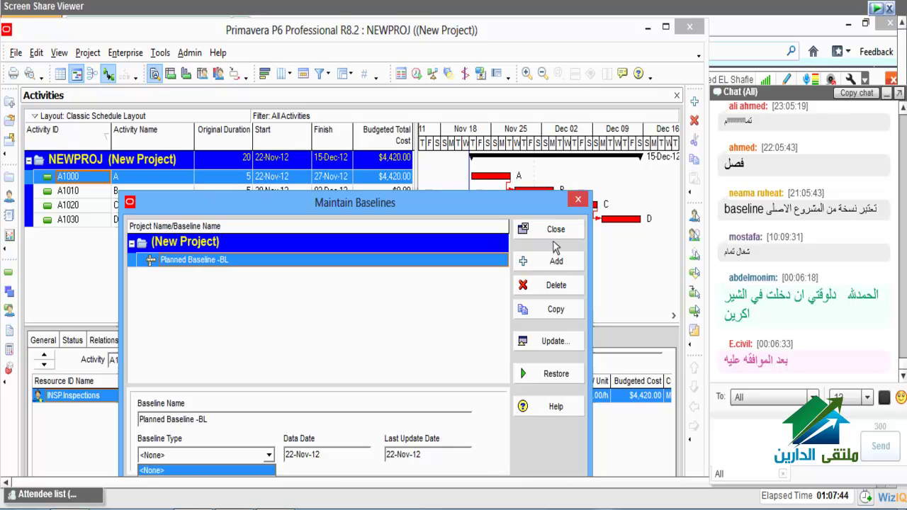
key(Return)
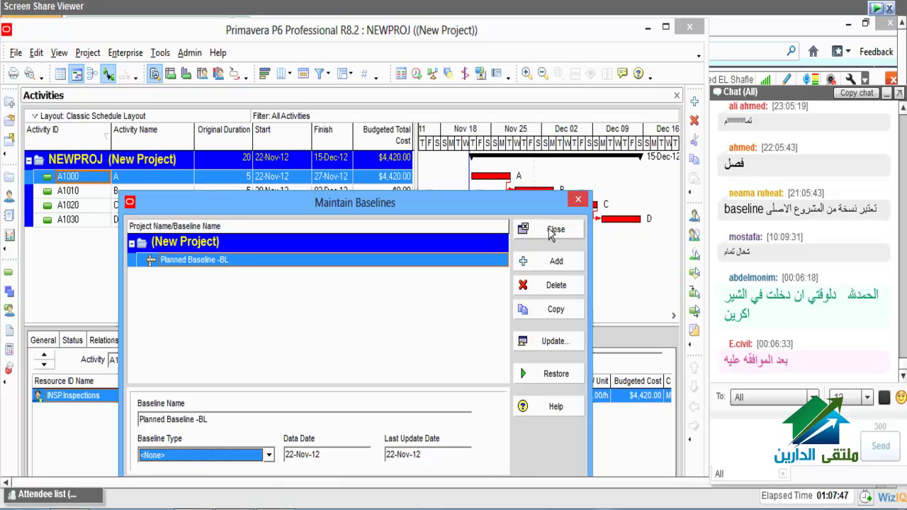
click(551, 229)
- Review the baseline types defined in Admin Categories, from Initial Planning Baseline through What-if Project Plan Baseline, and close the dialog
click(189, 52)
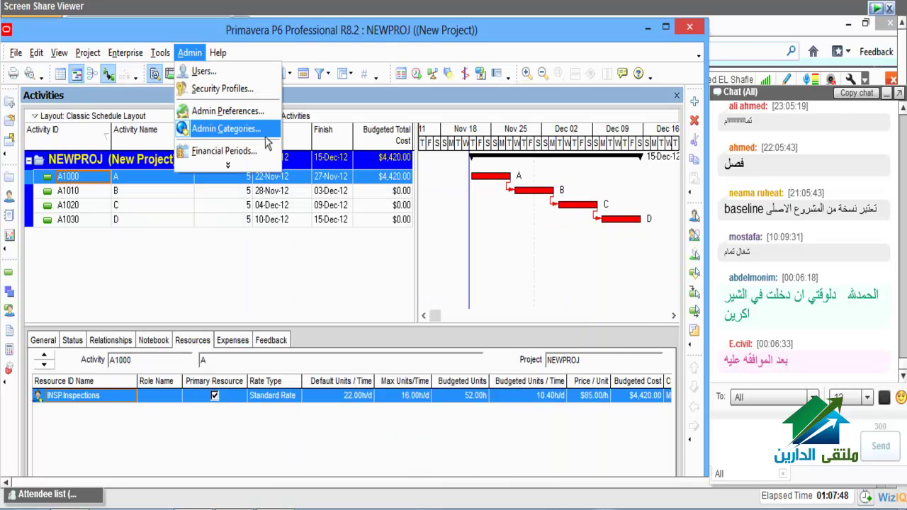
click(203, 133)
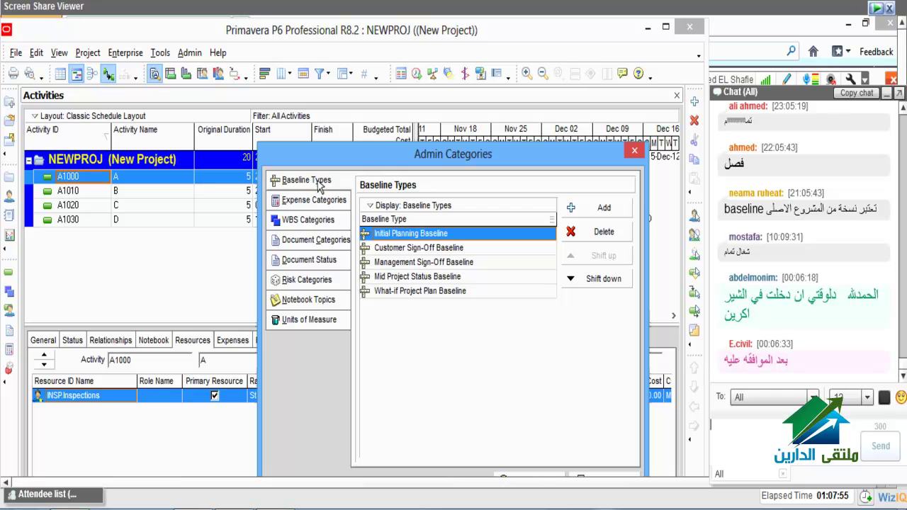
key(Down)
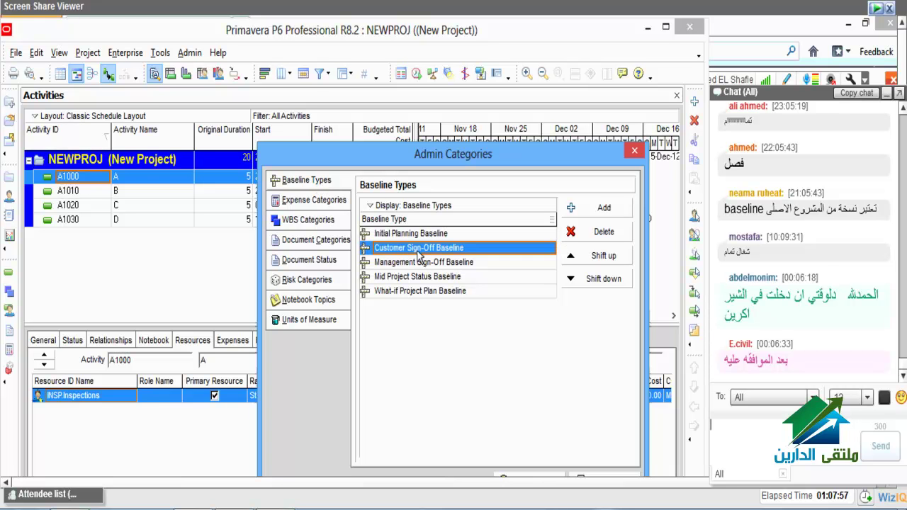
key(Down)
key(Down)
key(Down)
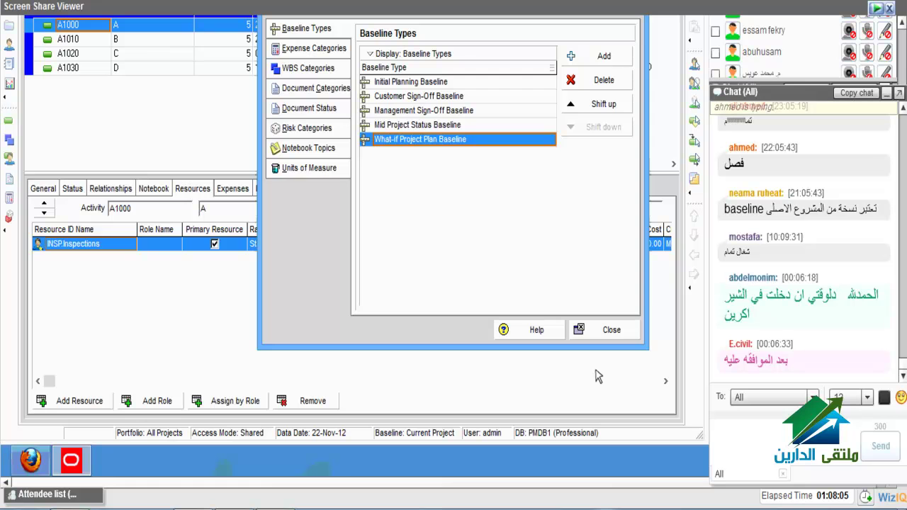
key(Escape)
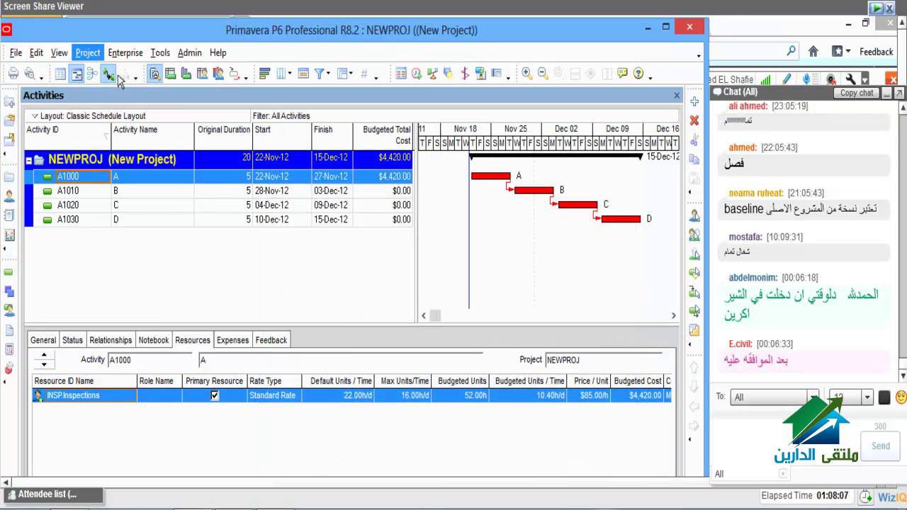
- Set the type of Planned Baseline -BL to Initial Planning Baseline and check its data date and last update date
click(91, 54)
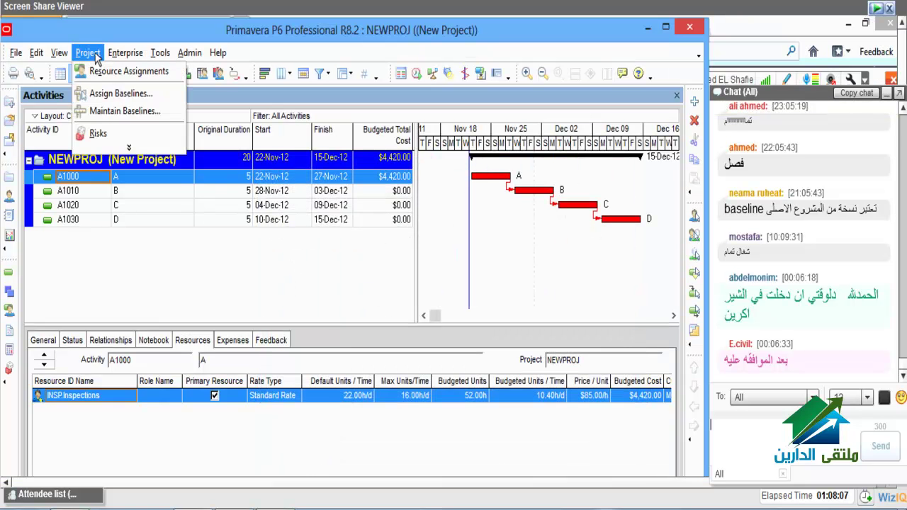
click(105, 119)
key(Tab)
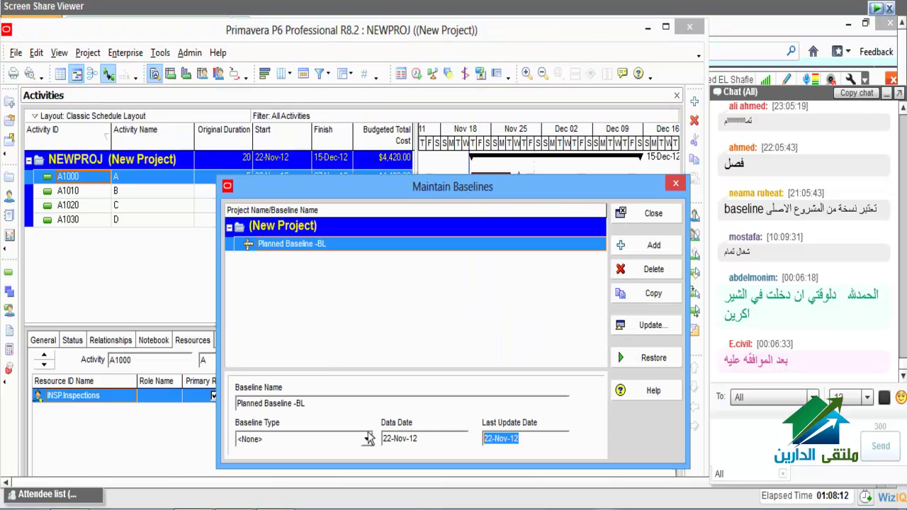
click(424, 440)
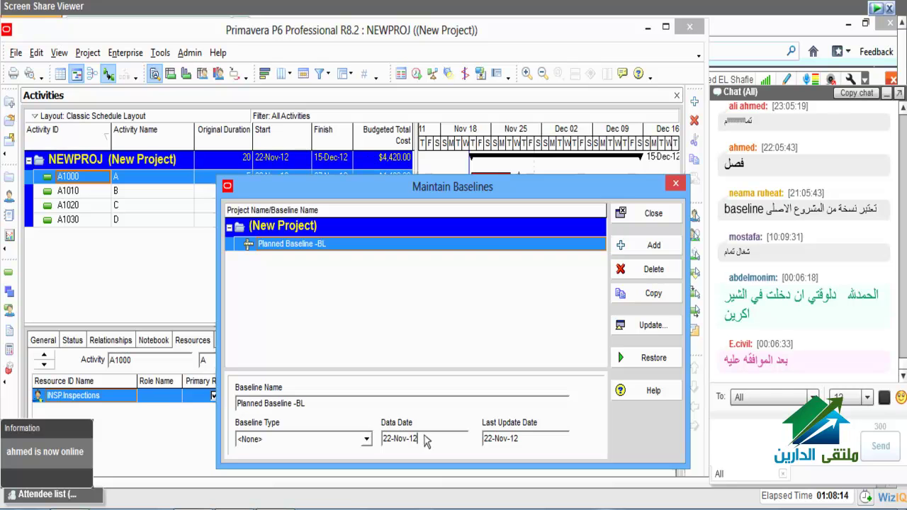
click(480, 440)
click(464, 440)
click(367, 440)
click(322, 475)
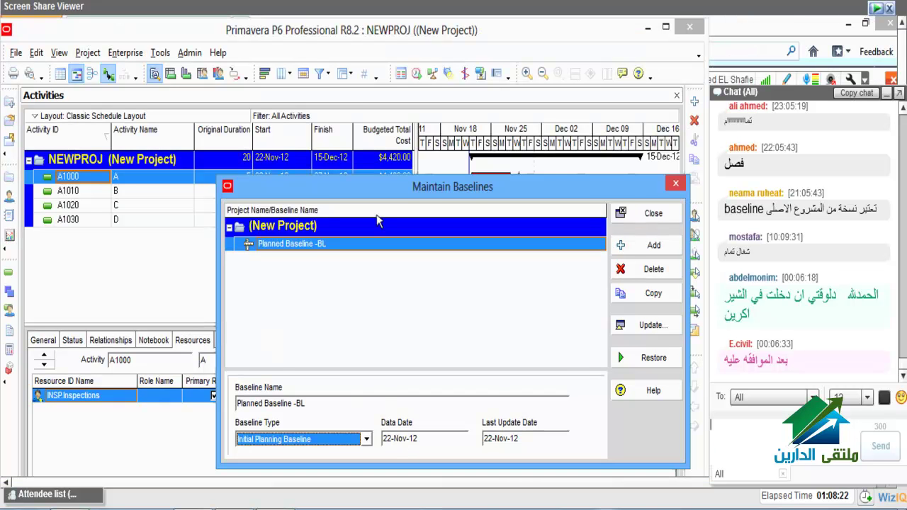
click(395, 411)
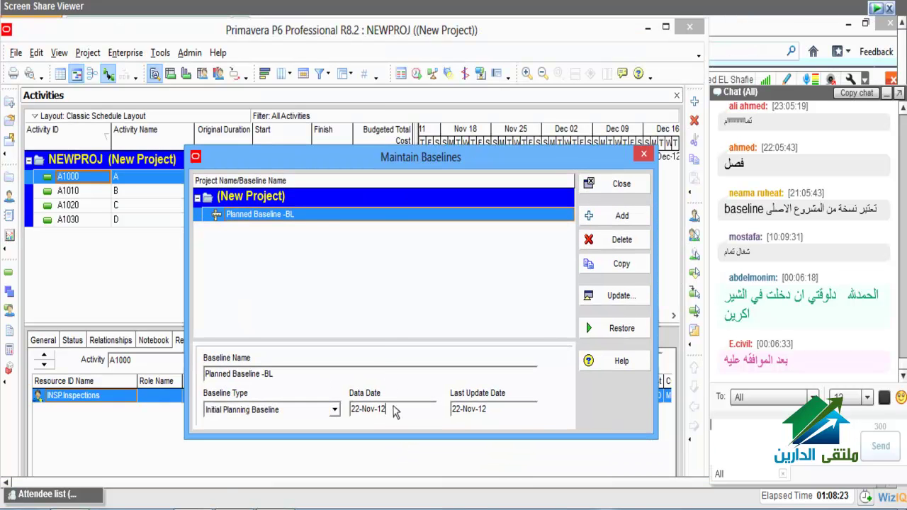
double_click(495, 409)
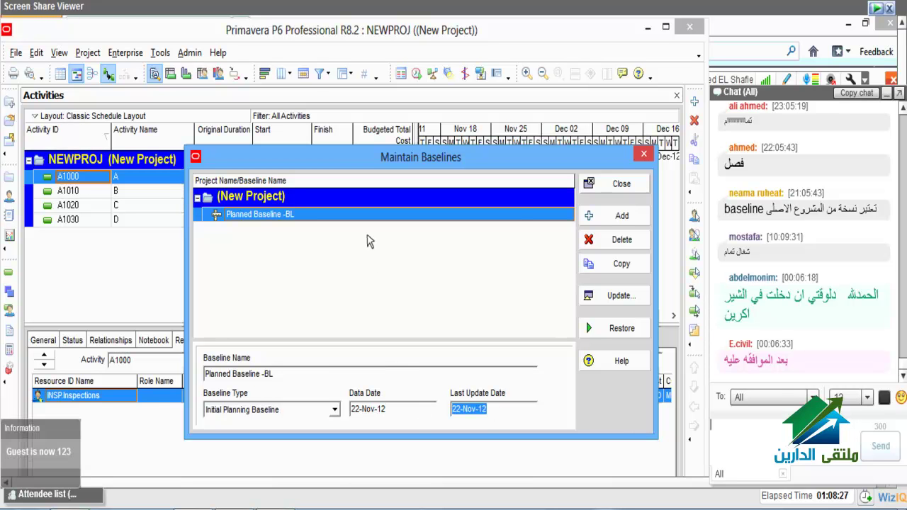
- Close Maintain Baselines and open Assign Baselines with NEWPROJ chosen as the project
click(624, 190)
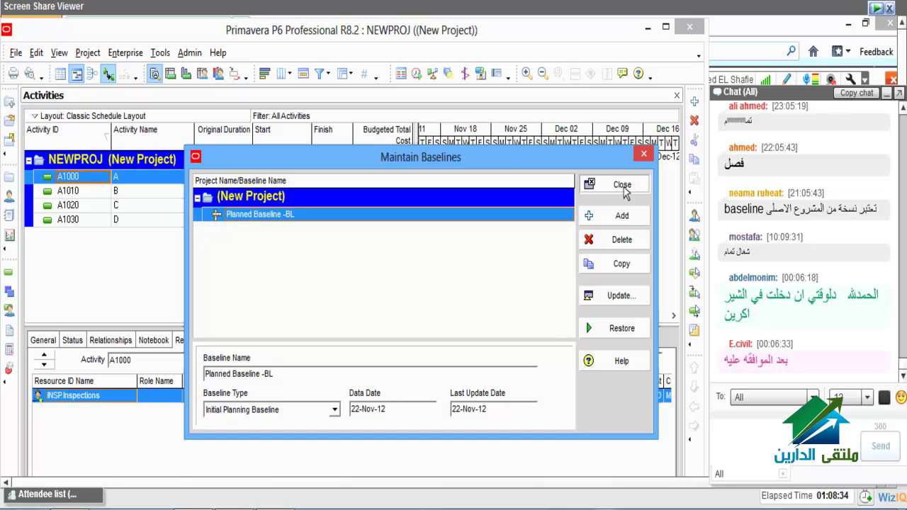
click(624, 188)
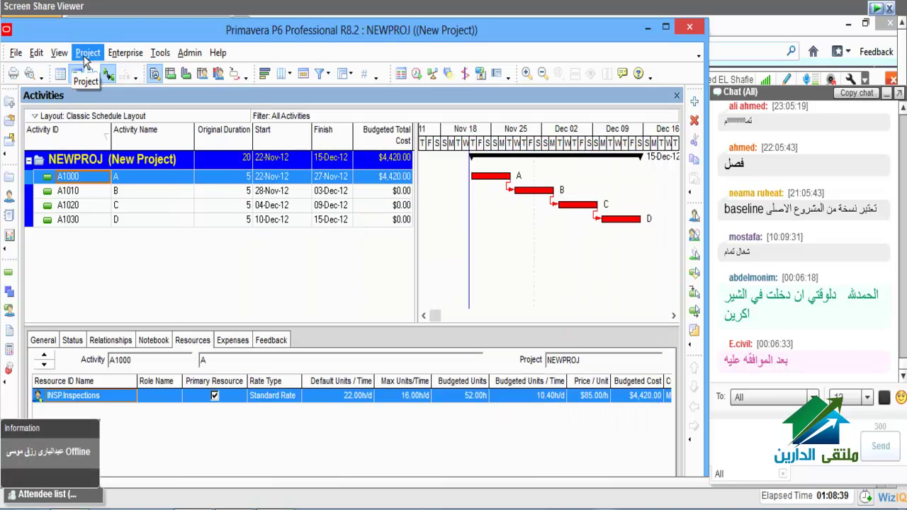
click(86, 60)
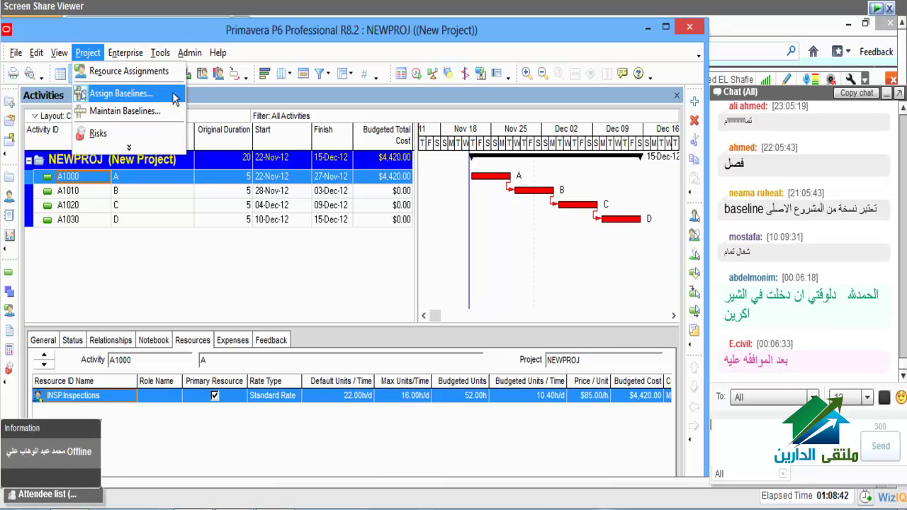
click(122, 94)
drag(377, 178, 191, 233)
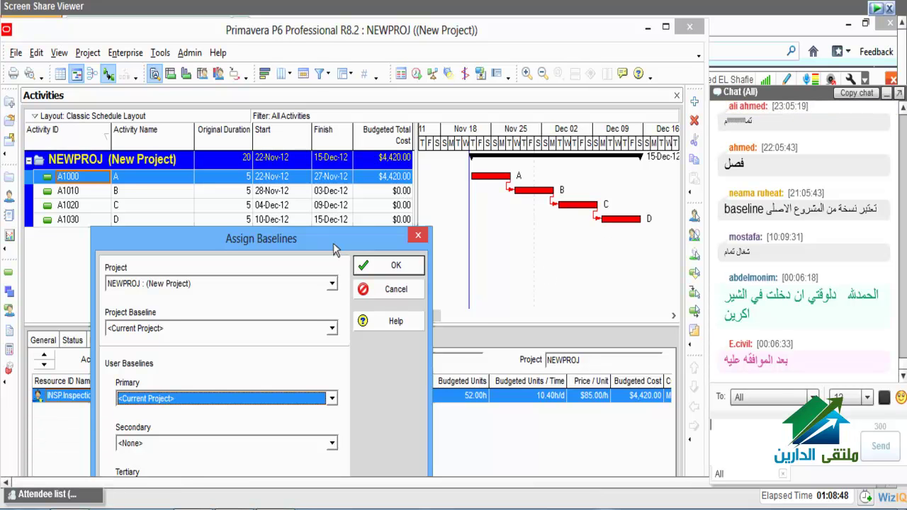
drag(335, 244, 317, 165)
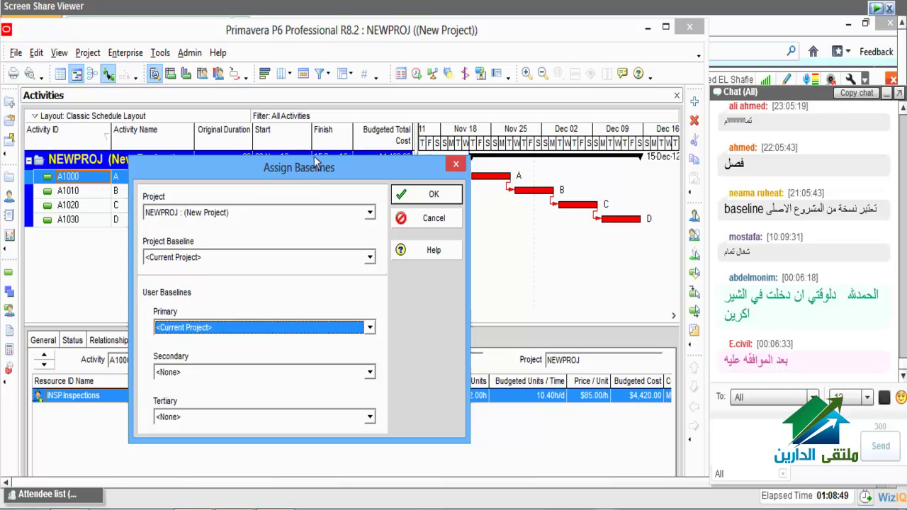
click(369, 212)
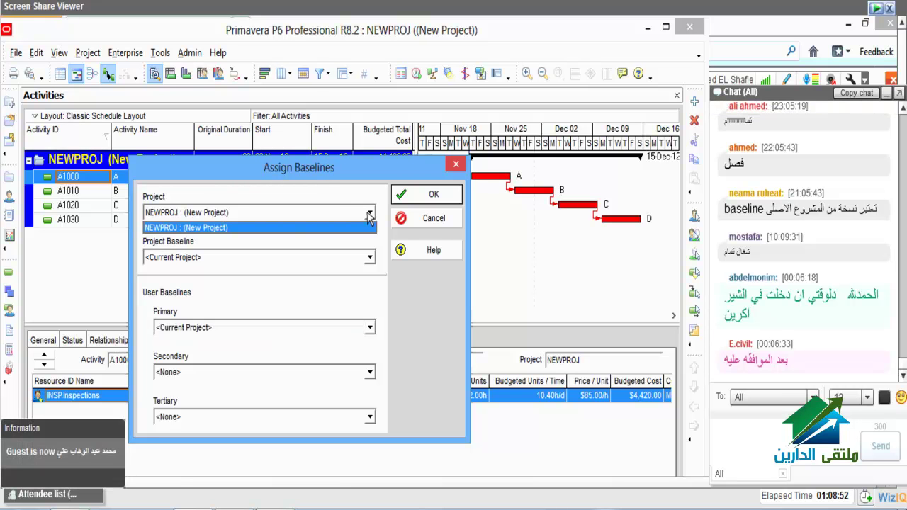
click(204, 225)
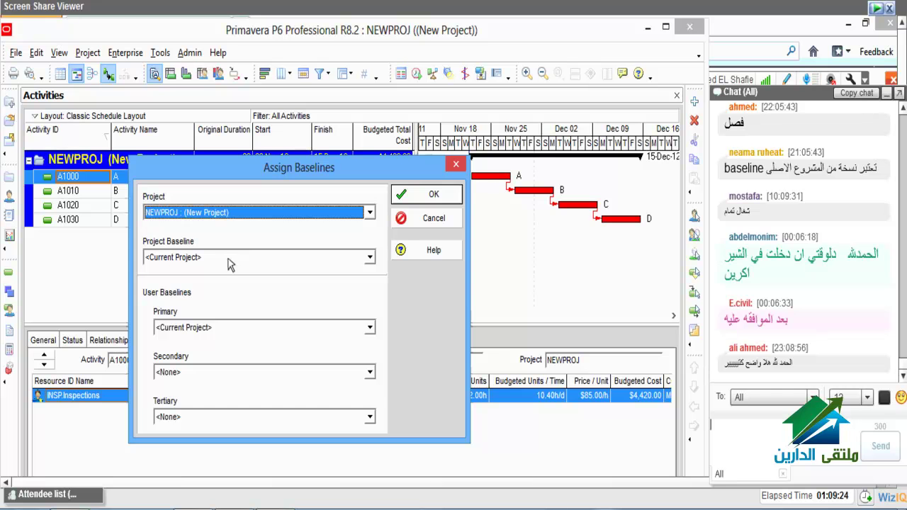
- Assign Planned Baseline -BL as both the project baseline and the primary user baseline, and accept the assignment
click(223, 261)
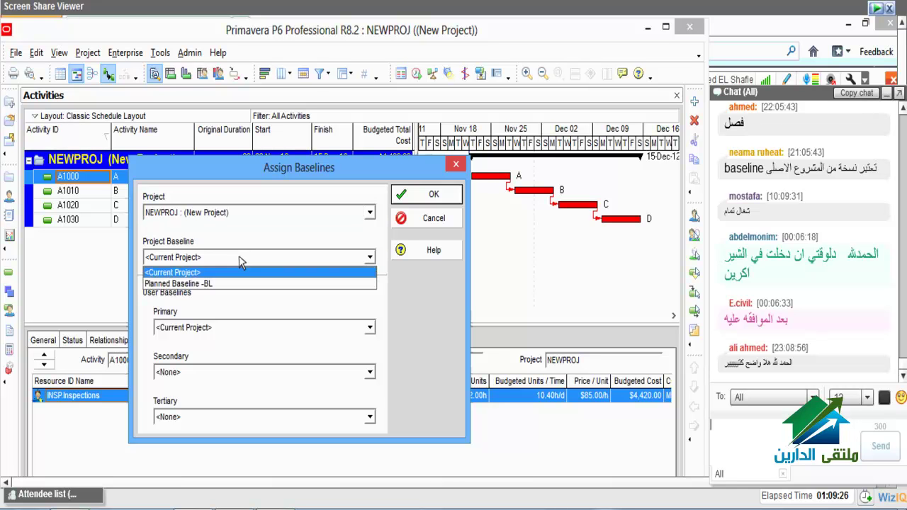
click(224, 283)
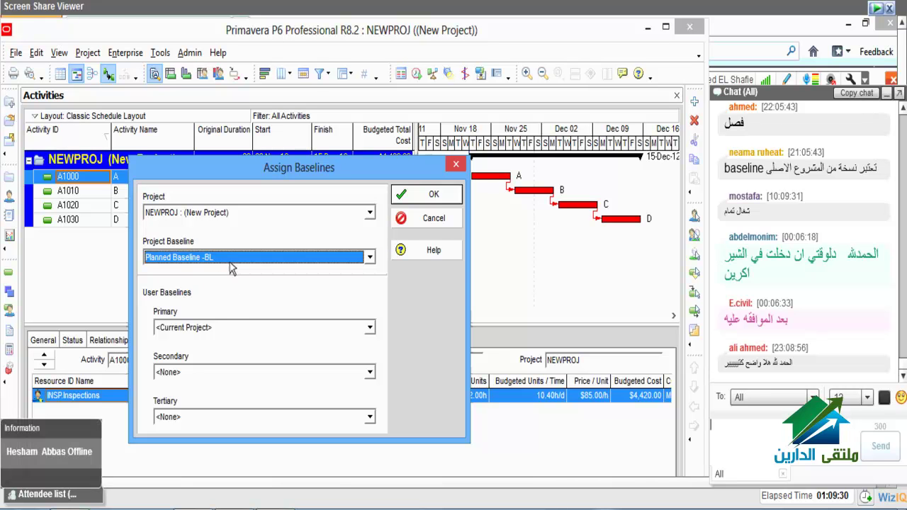
click(231, 327)
click(209, 354)
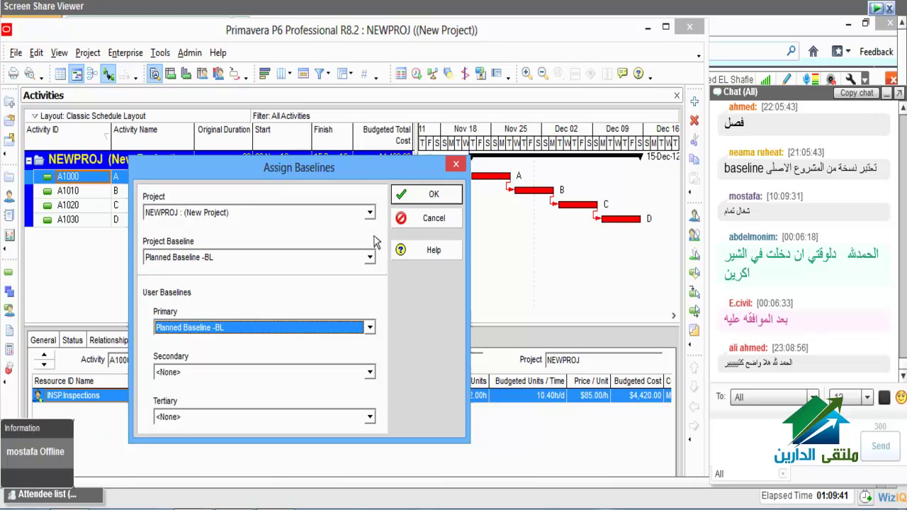
click(434, 197)
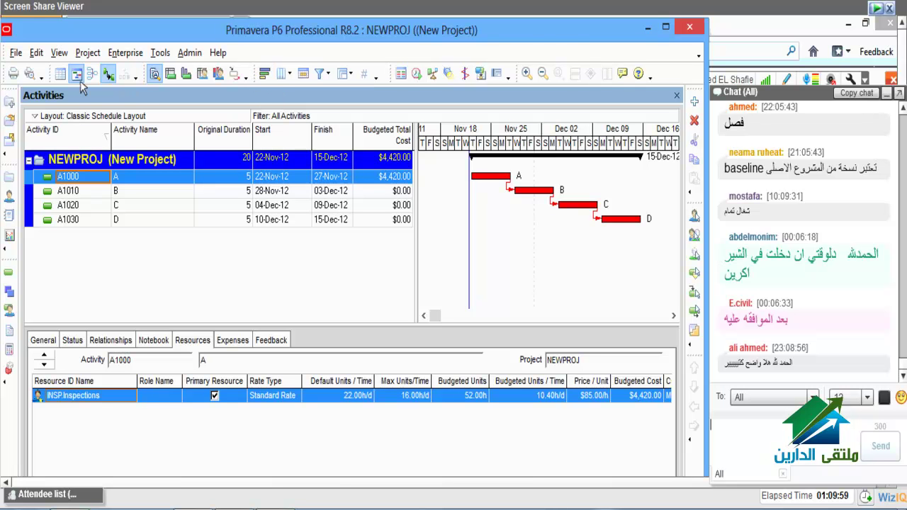
- Open the Gantt bar definitions and examine the timescales and styles of the Primary, Second and Third Baseline bars
click(59, 53)
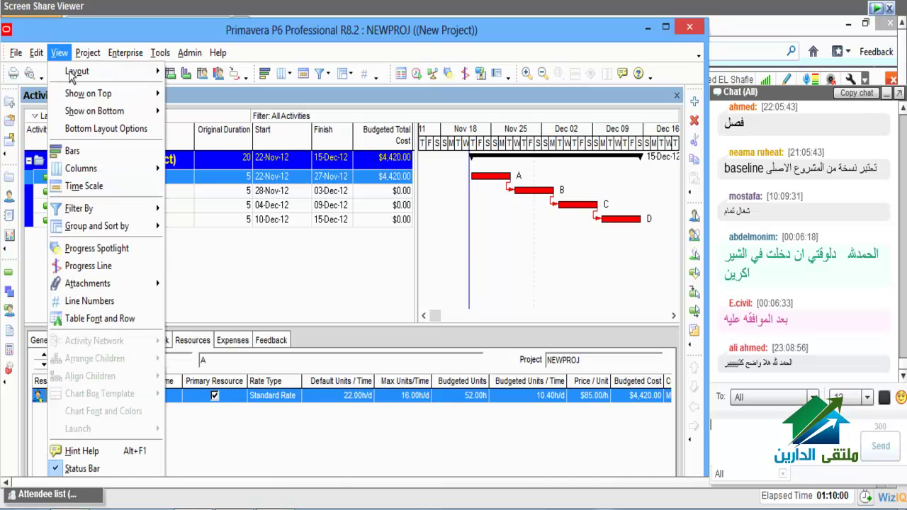
click(98, 157)
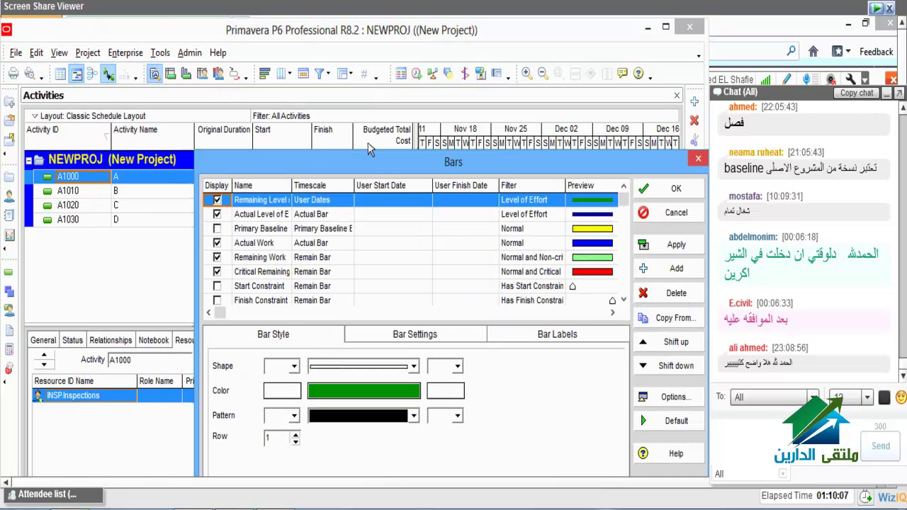
drag(371, 158, 242, 150)
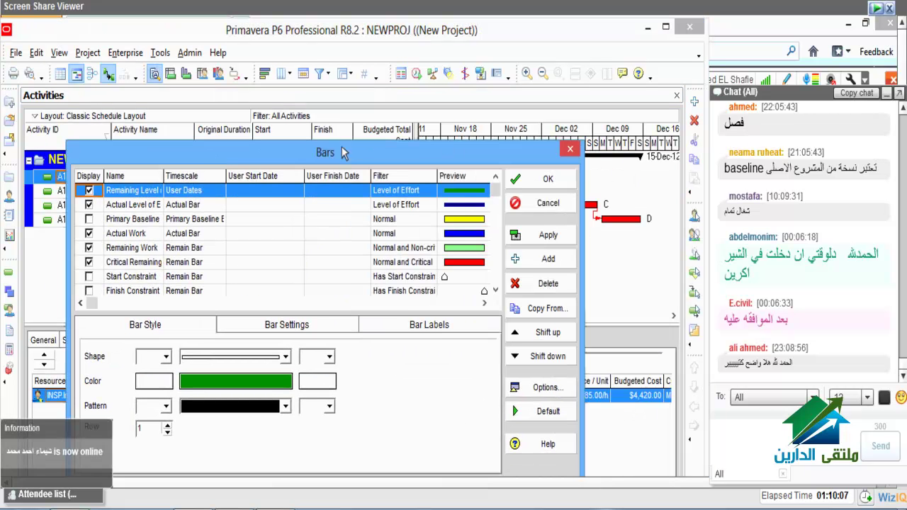
click(146, 221)
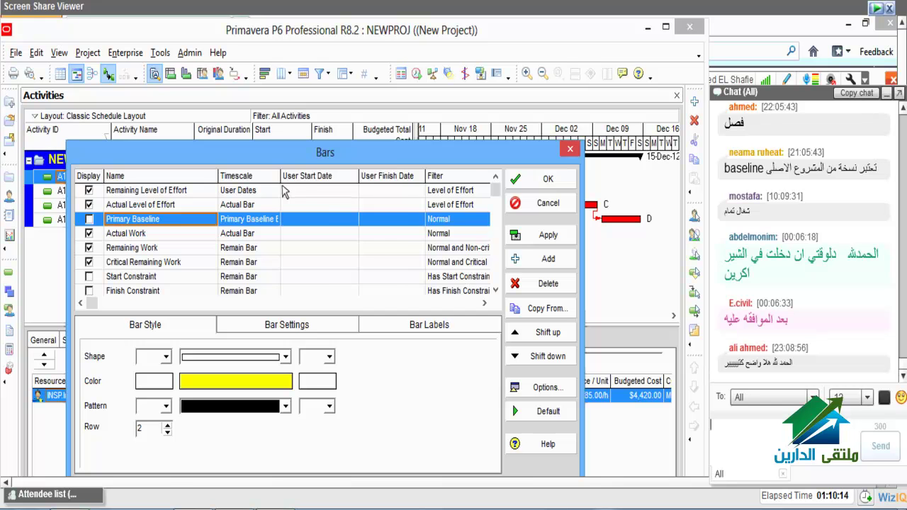
click(283, 220)
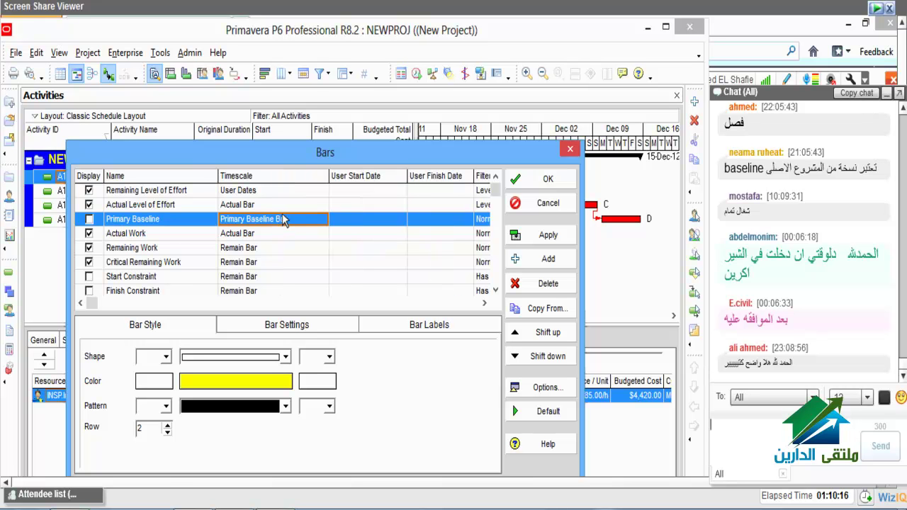
scroll(284, 220, down, 4)
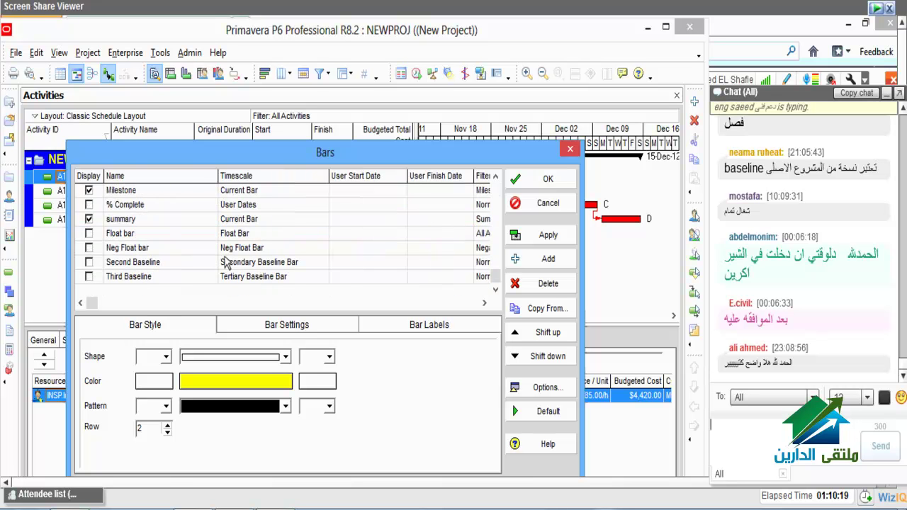
click(153, 278)
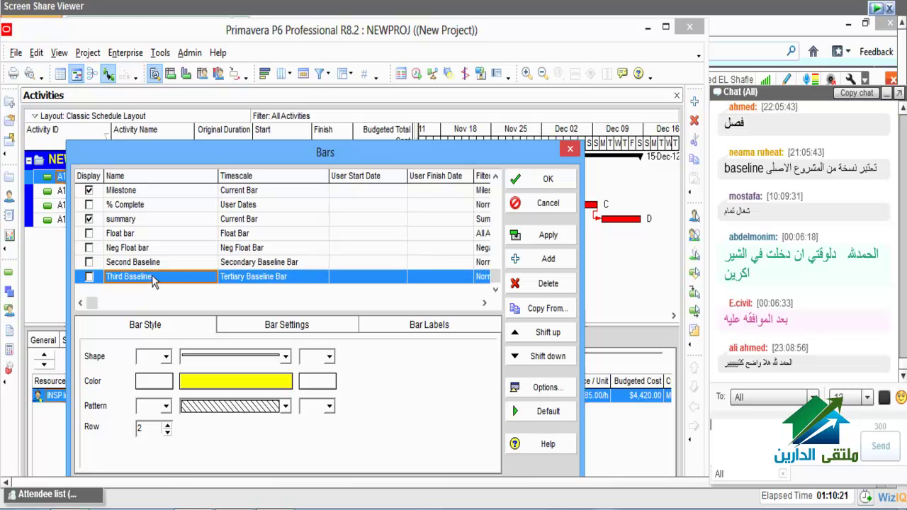
key(Up)
key(Down)
key(Up)
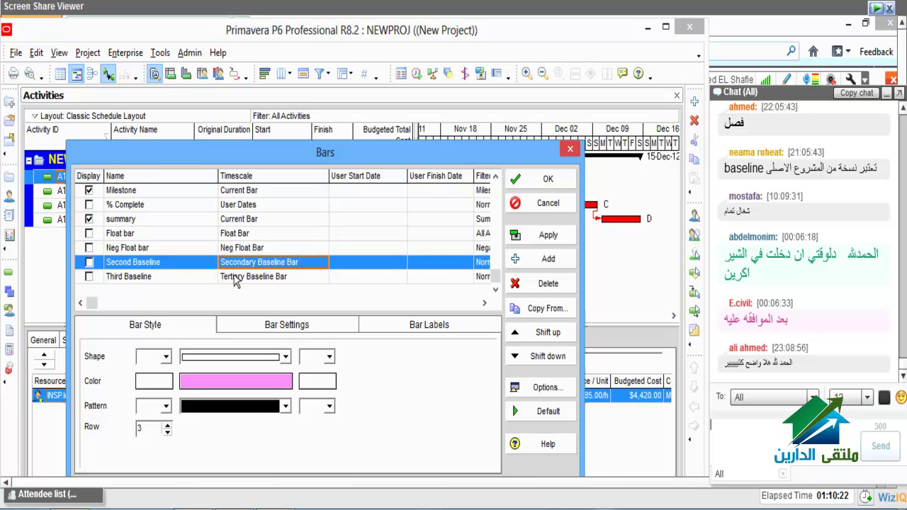
click(238, 278)
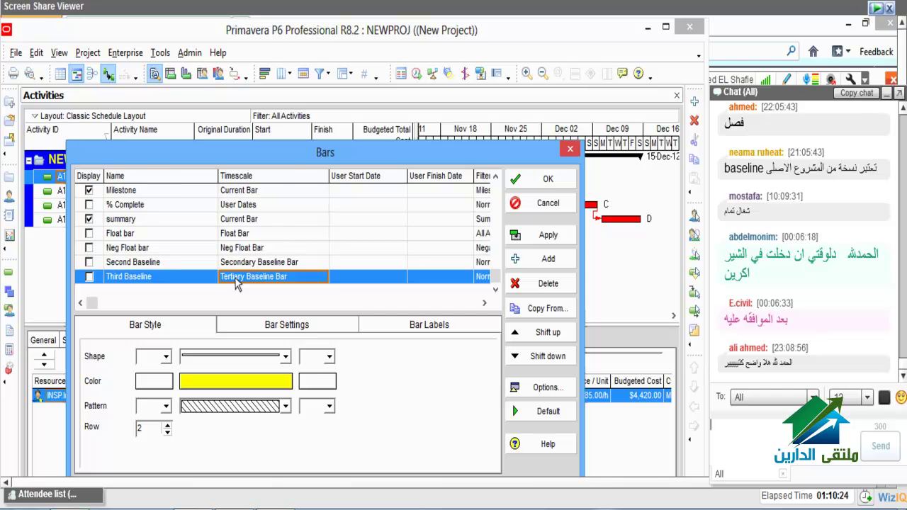
scroll(236, 284, up, 4)
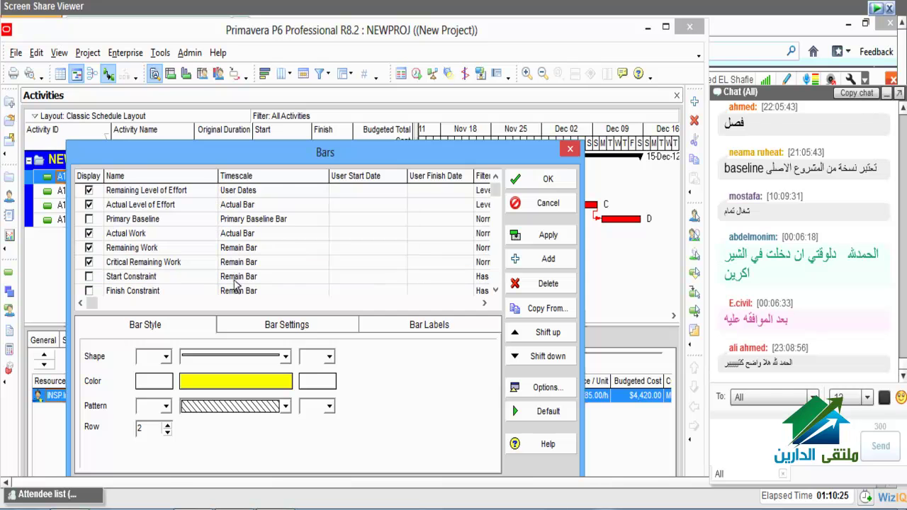
- Turn on the display of the Primary Baseline bar in the Gantt chart and accept the bar settings
click(177, 222)
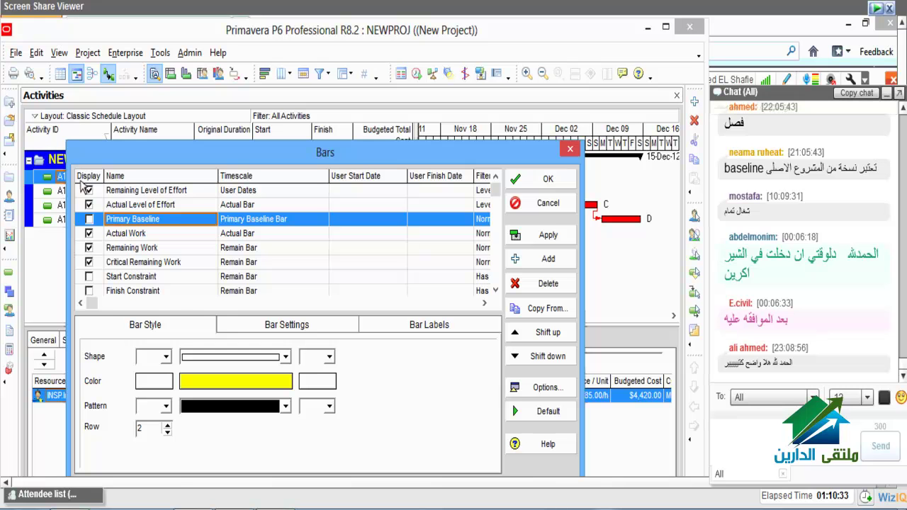
click(88, 219)
drag(432, 161, 446, 211)
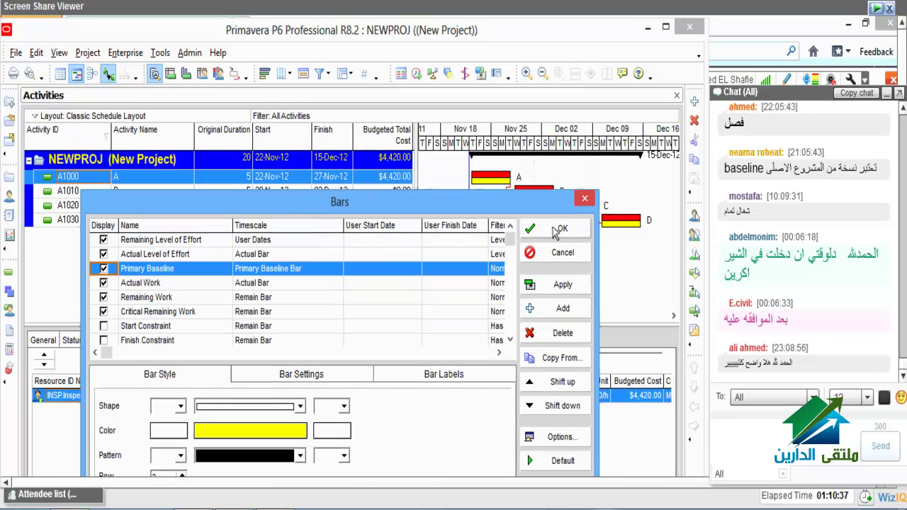
click(557, 230)
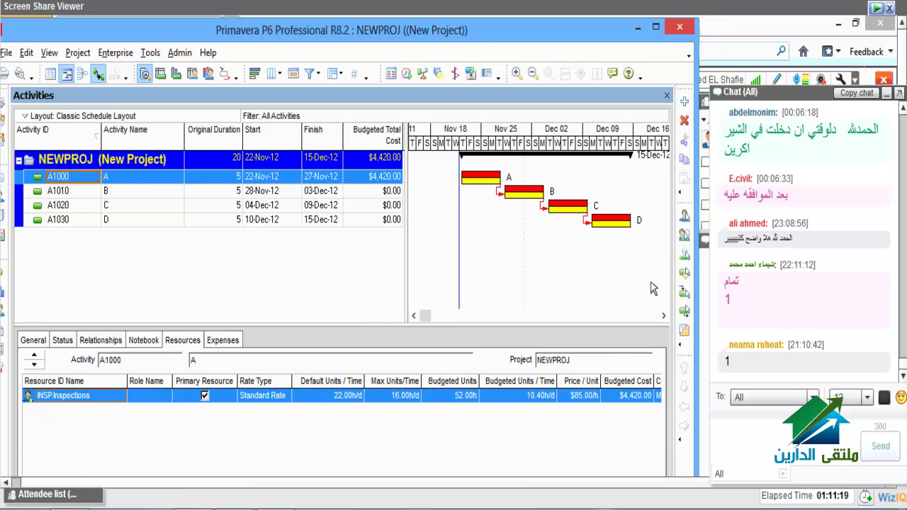
- Mark activity A1000 as started on 27-Nov-12 and schedule the project using the existing data date
click(73, 341)
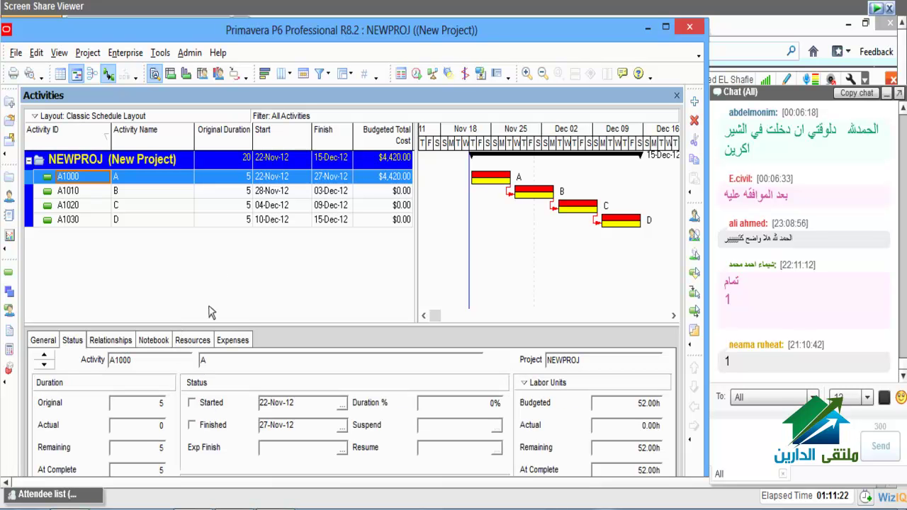
click(191, 403)
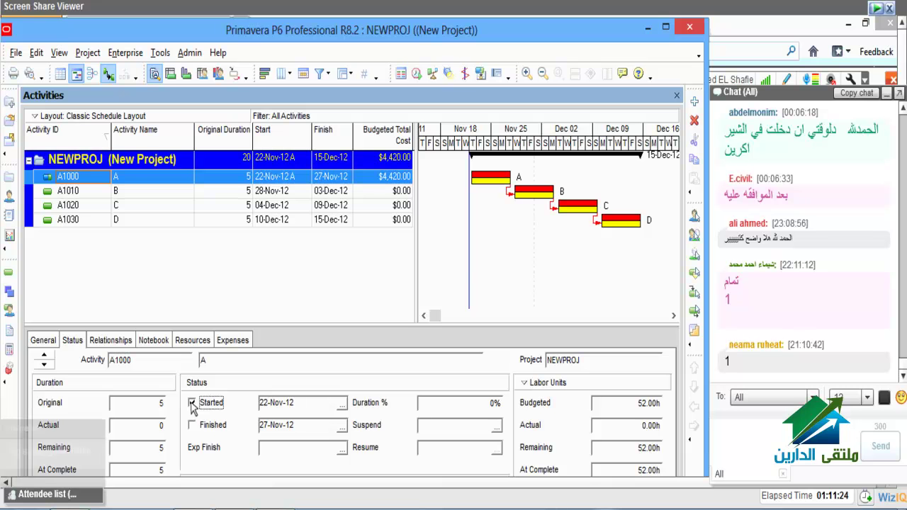
click(342, 403)
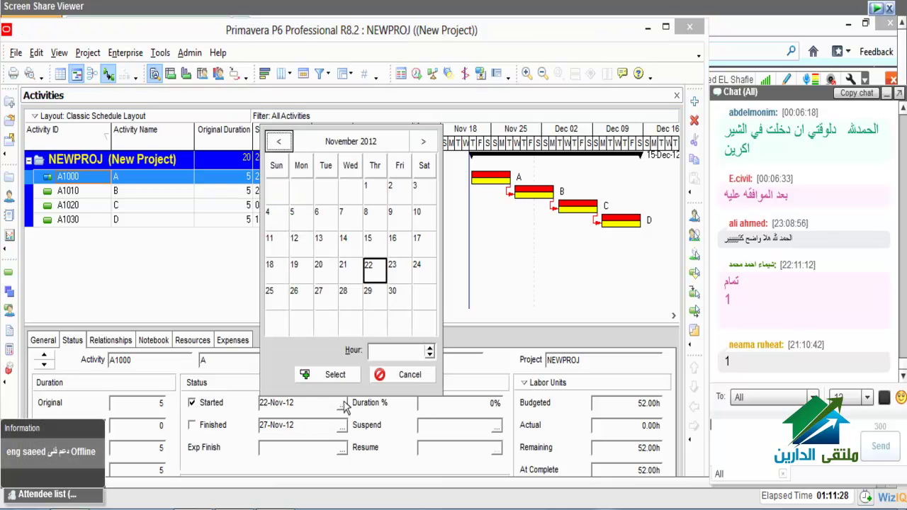
click(328, 298)
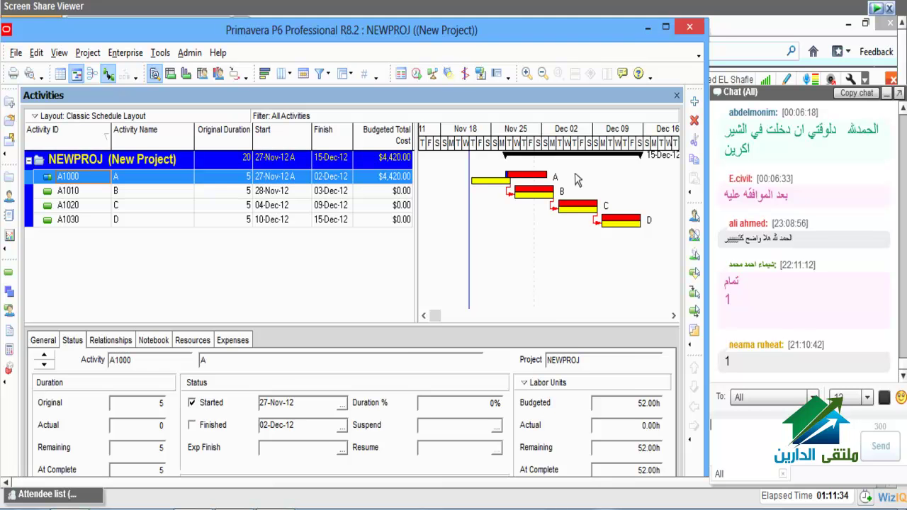
key(F9)
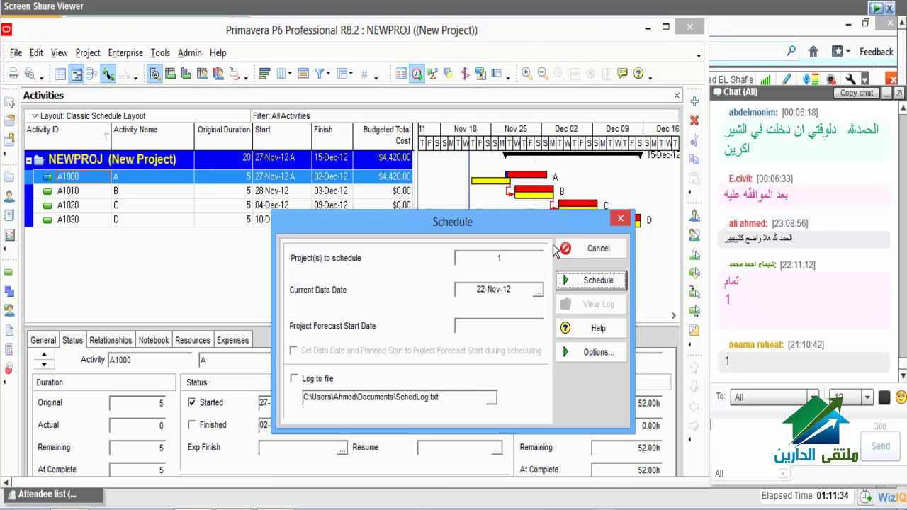
click(580, 282)
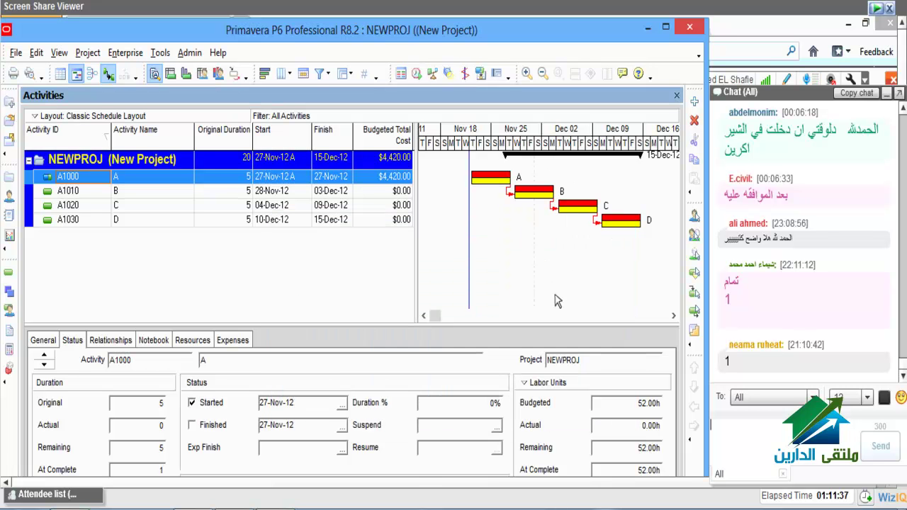
- Set activity A1000's actual start to 28-Nov-12 and reschedule the project with a data date of 30-Nov-12
click(343, 406)
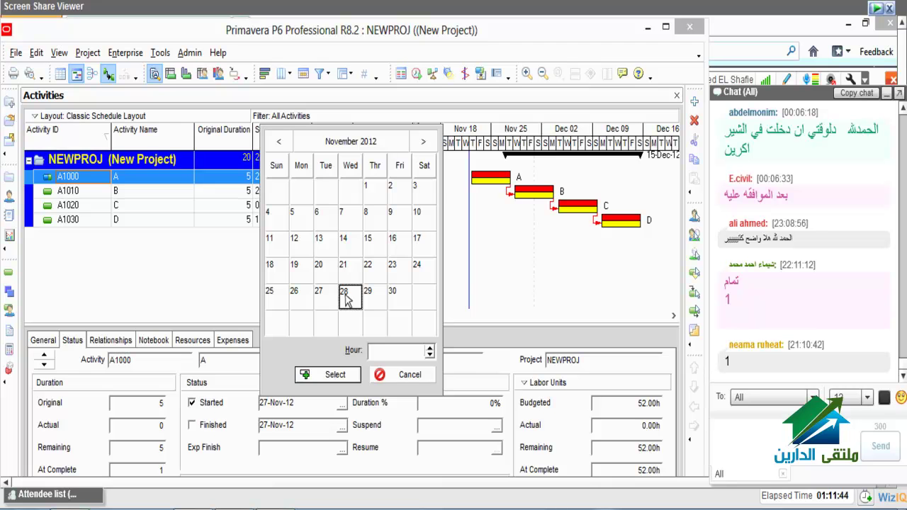
double_click(346, 296)
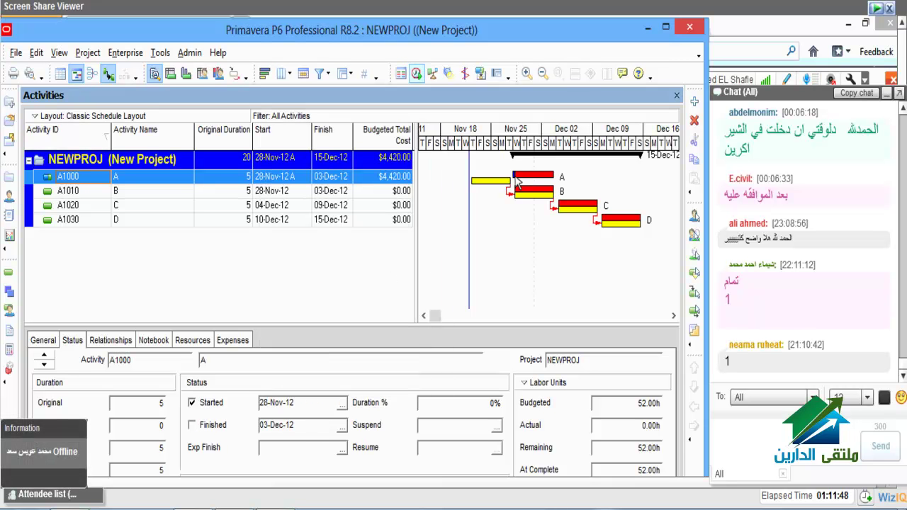
click(417, 74)
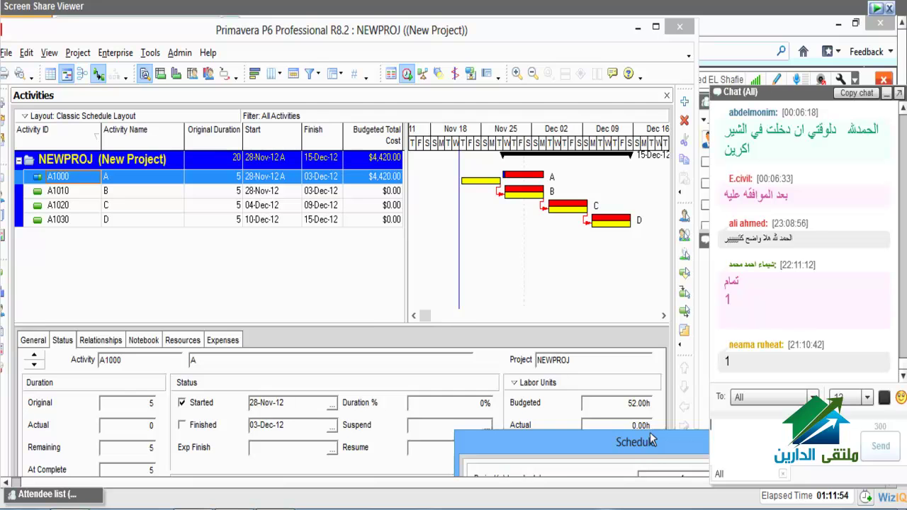
click(502, 274)
click(556, 452)
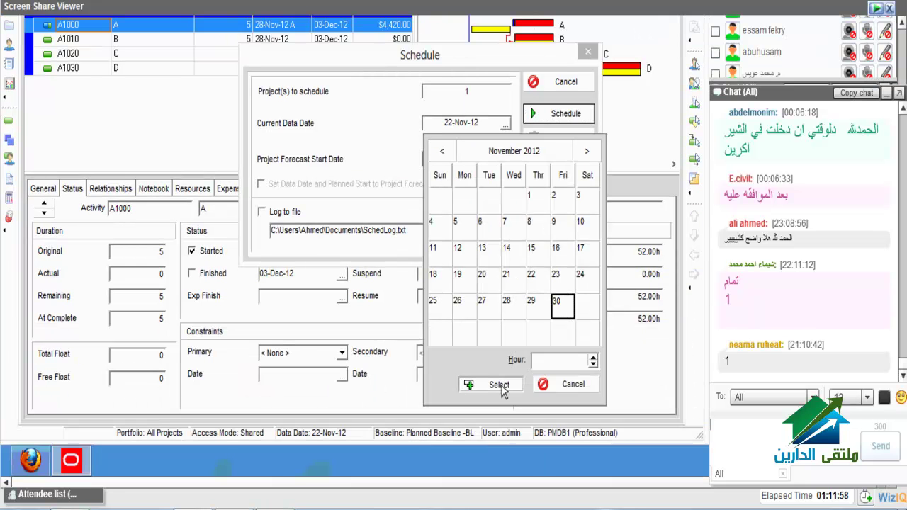
click(500, 386)
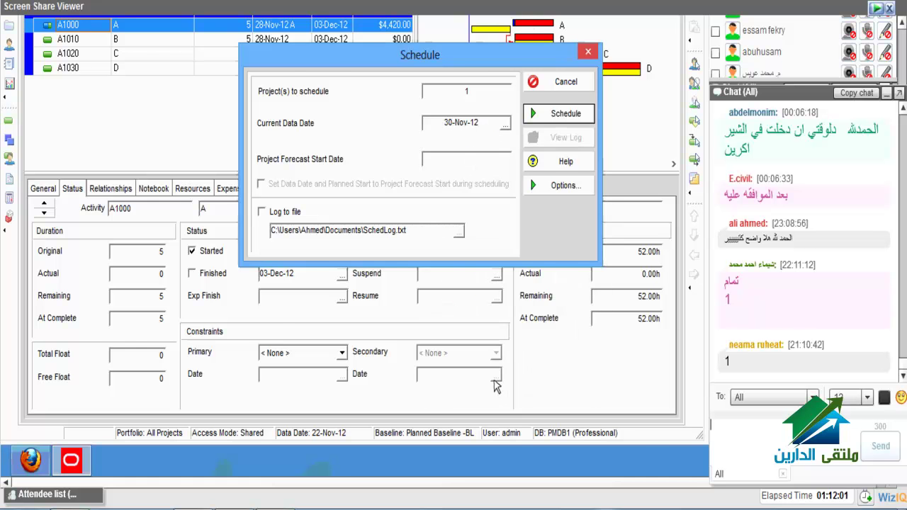
key(Return)
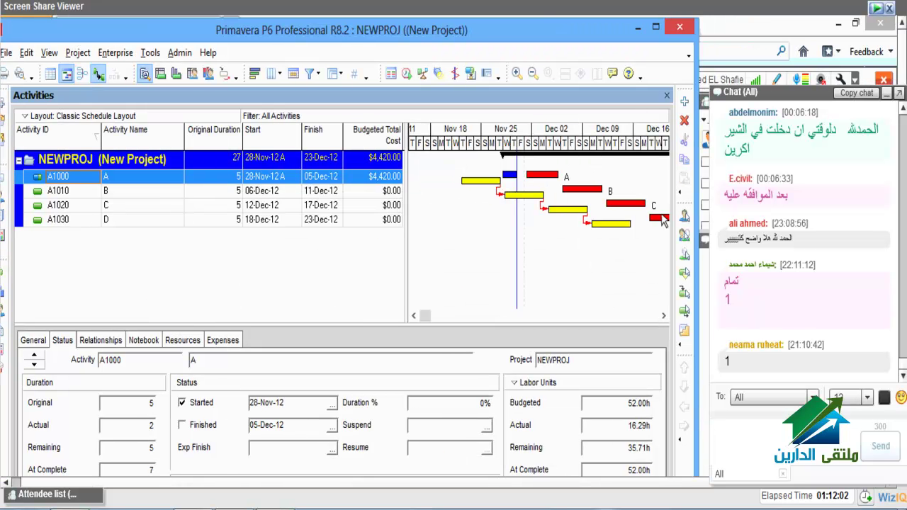
click(664, 317)
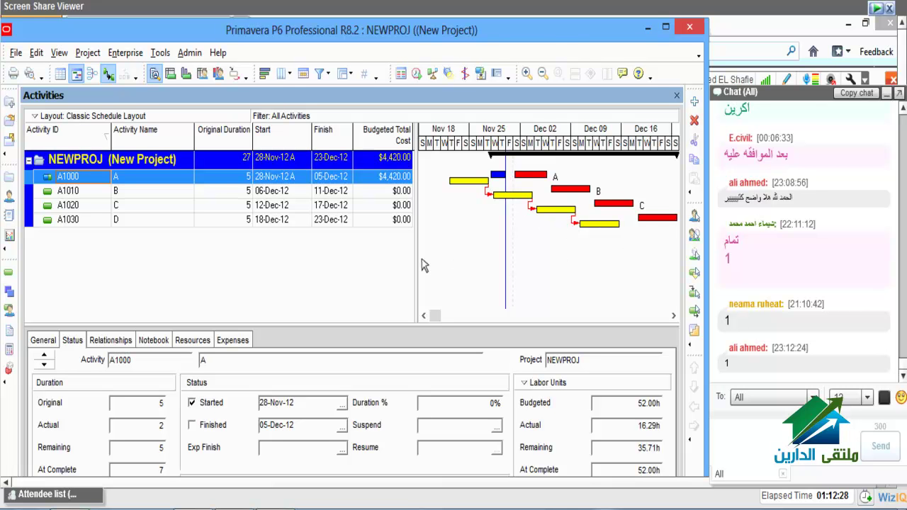
drag(418, 269, 512, 255)
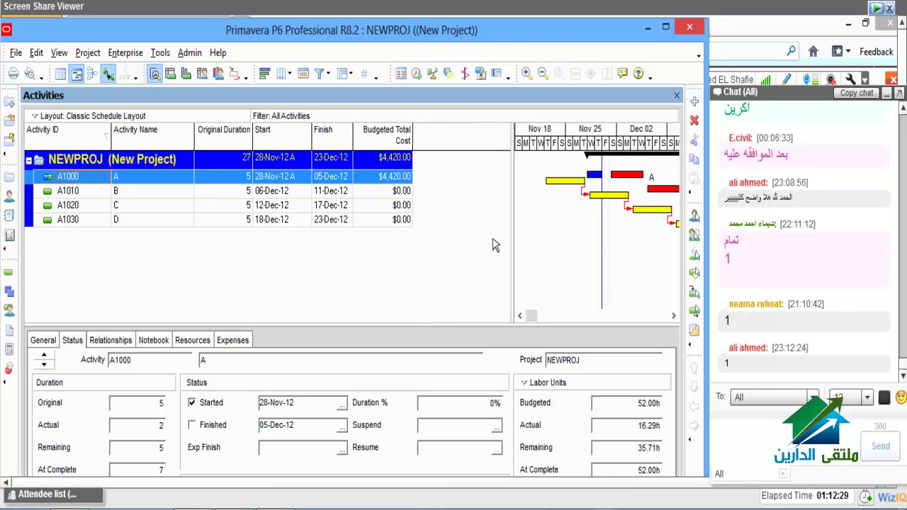
right_click(441, 144)
click(537, 317)
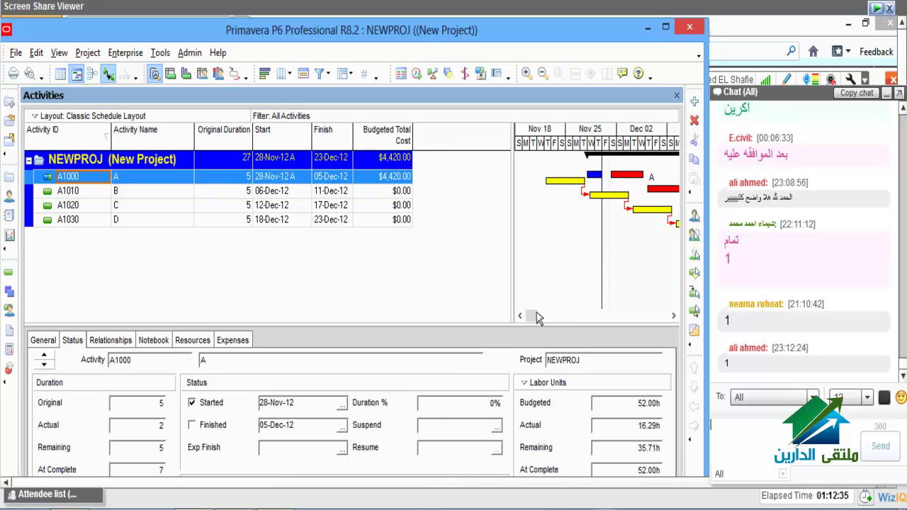
right_click(430, 141)
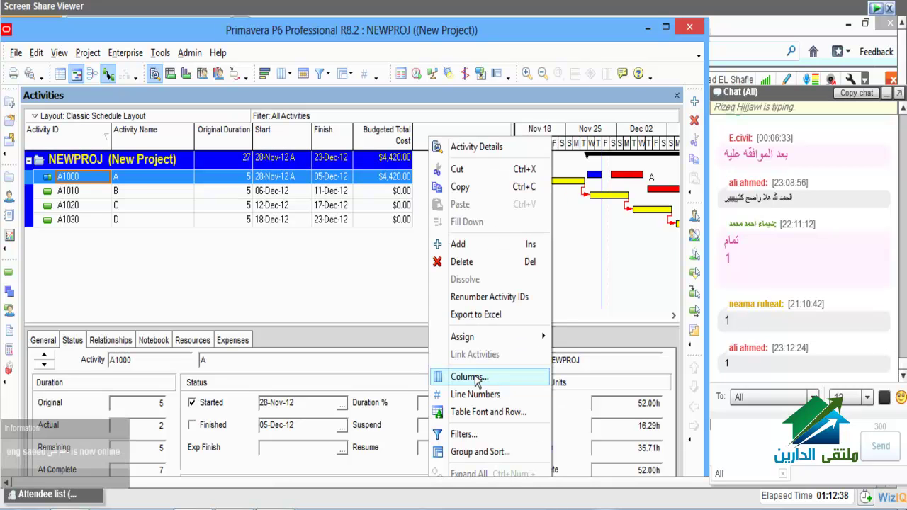
click(471, 377)
key(Escape)
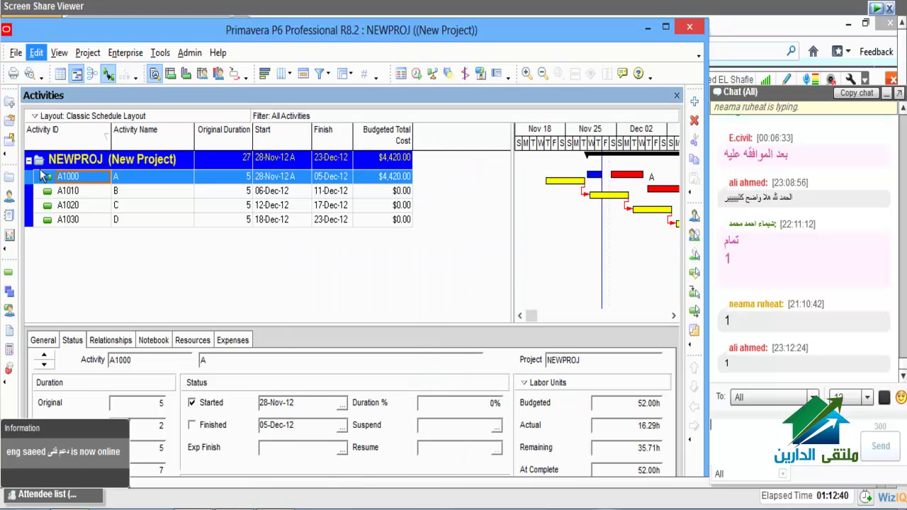
- Customize the activity table's columns by adding BL1 Finish and BL1 Start from the Dates category
click(59, 53)
mouse_move(86, 170)
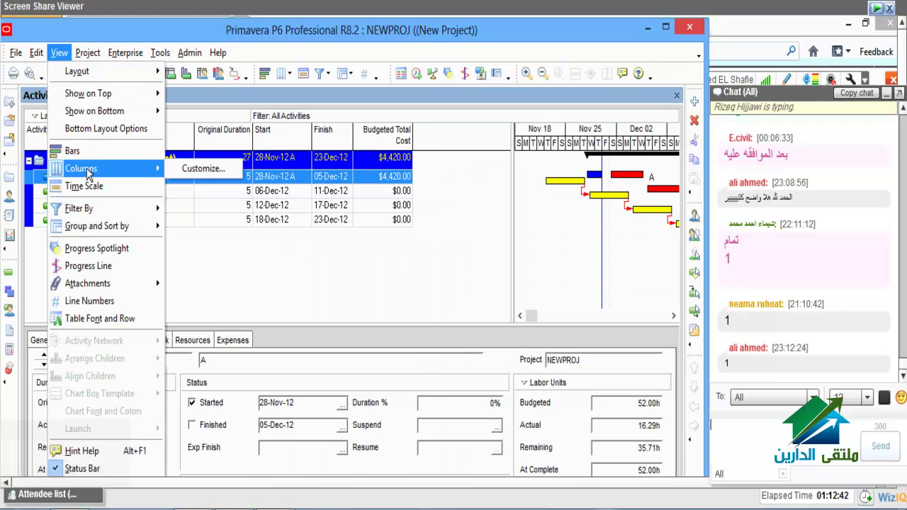
click(202, 169)
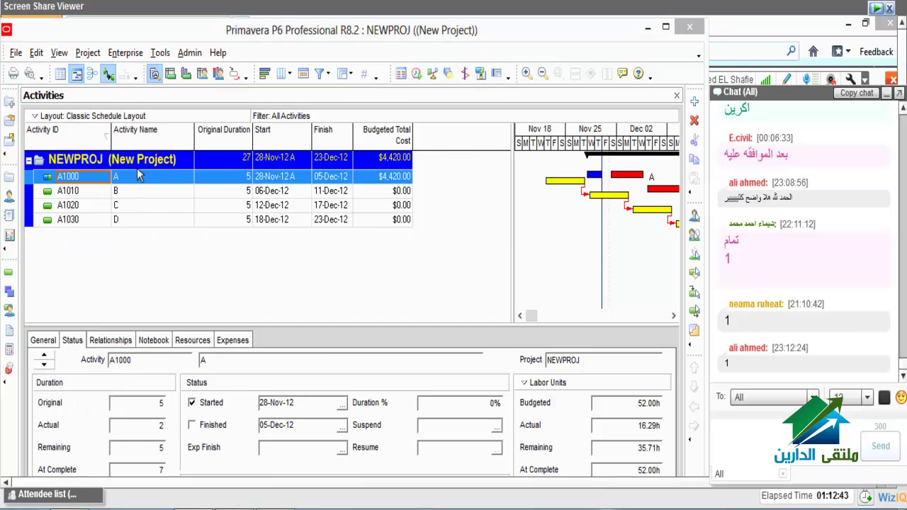
drag(324, 221, 293, 226)
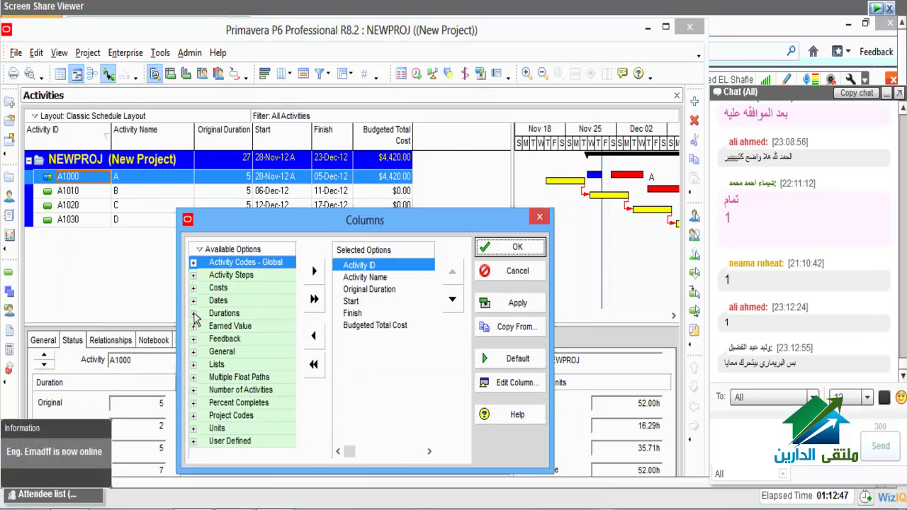
click(194, 301)
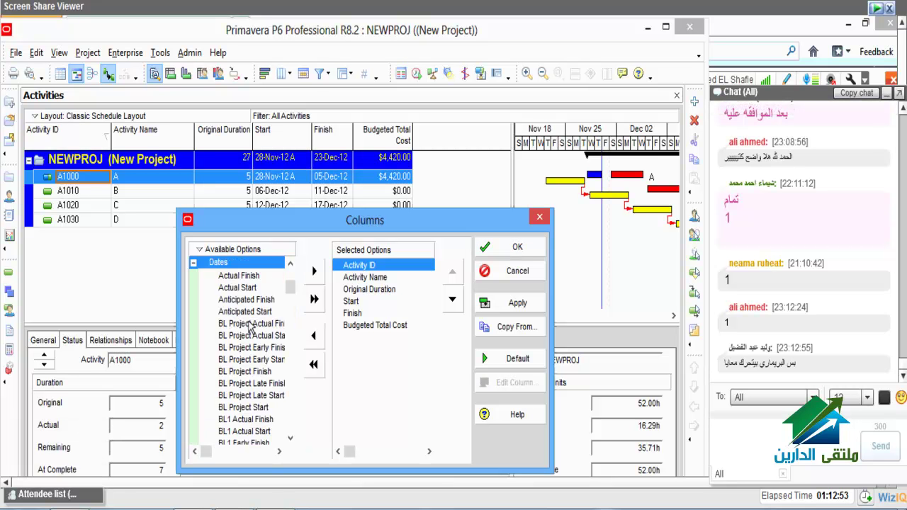
click(250, 324)
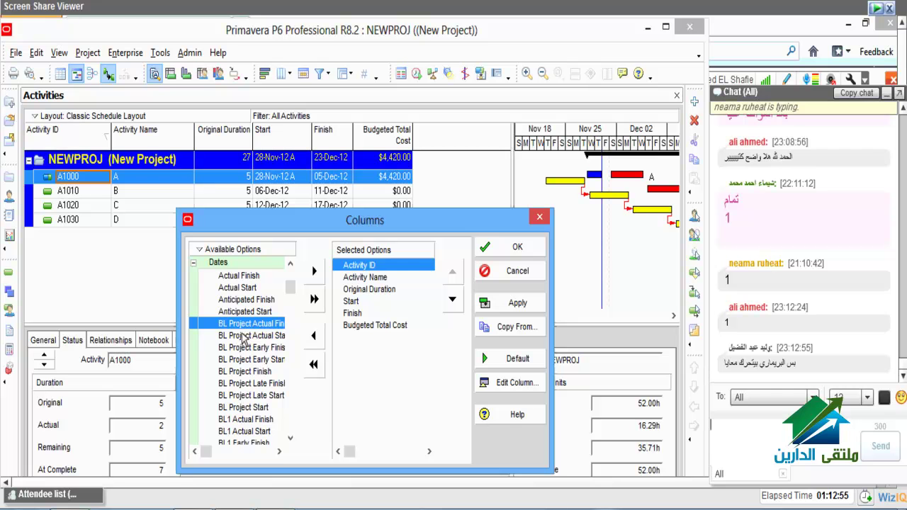
click(243, 336)
click(244, 347)
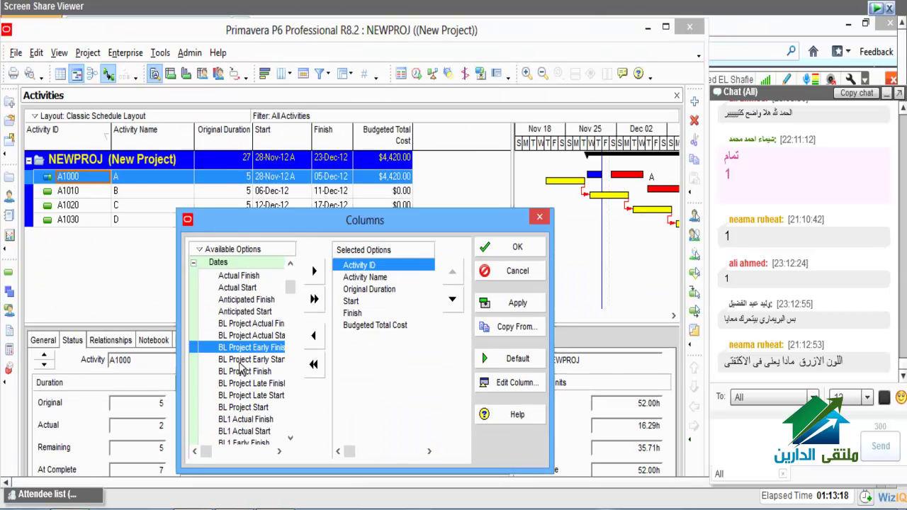
click(241, 361)
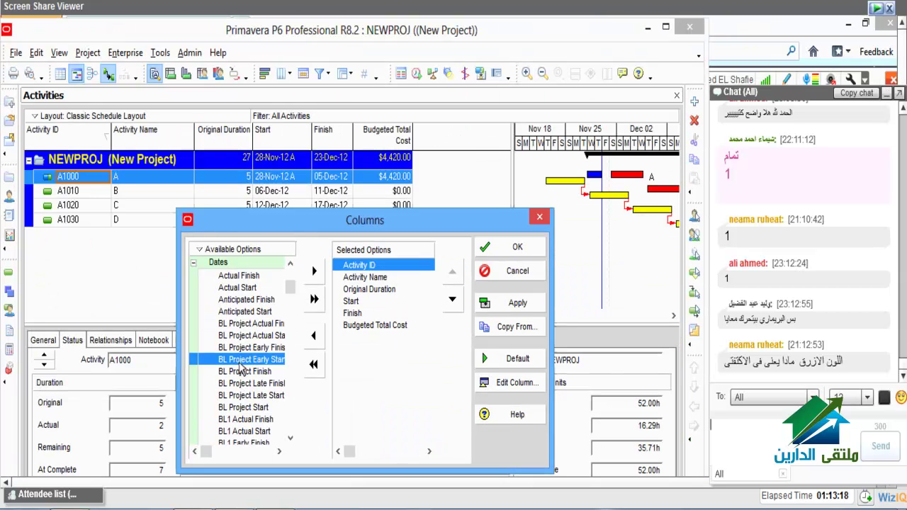
click(255, 421)
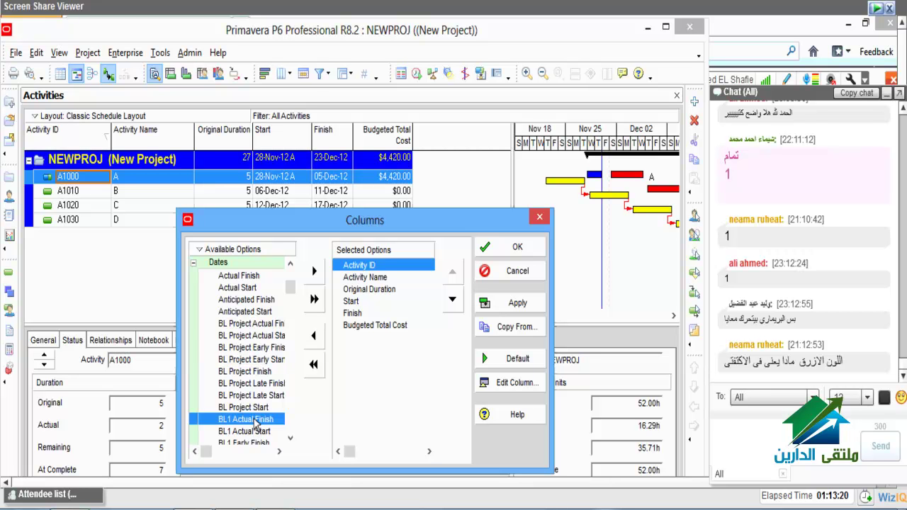
scroll(256, 421, down, 2)
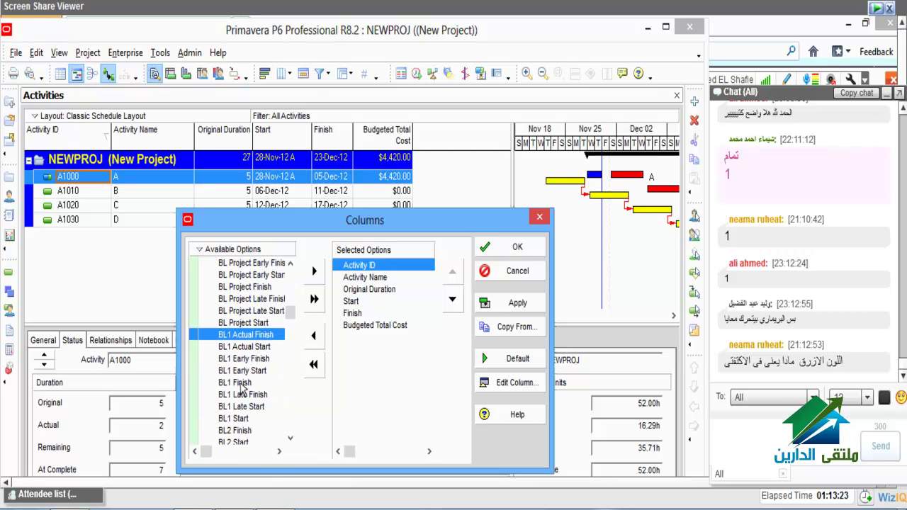
double_click(241, 383)
double_click(248, 407)
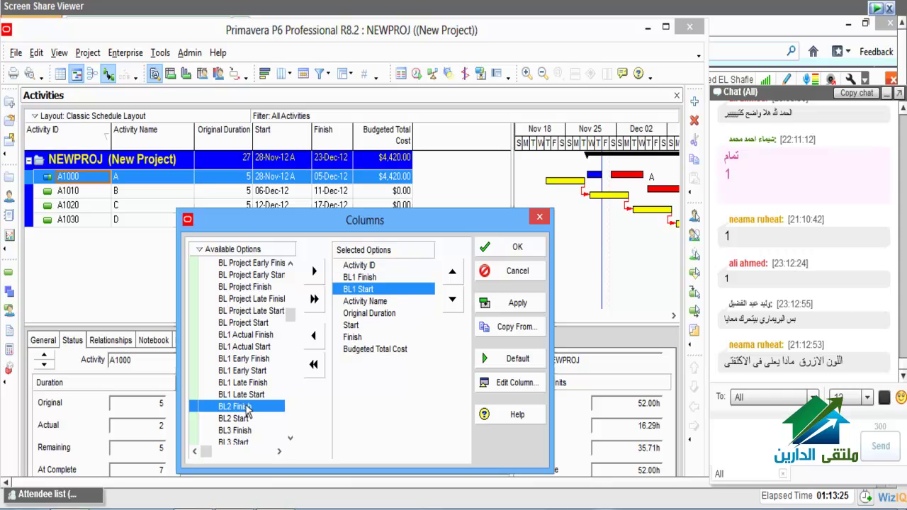
- Reorder the selected columns so BL1 Start follows Start and BL1 Finish follows Finish, and accept the column settings
click(452, 301)
click(452, 300)
click(453, 300)
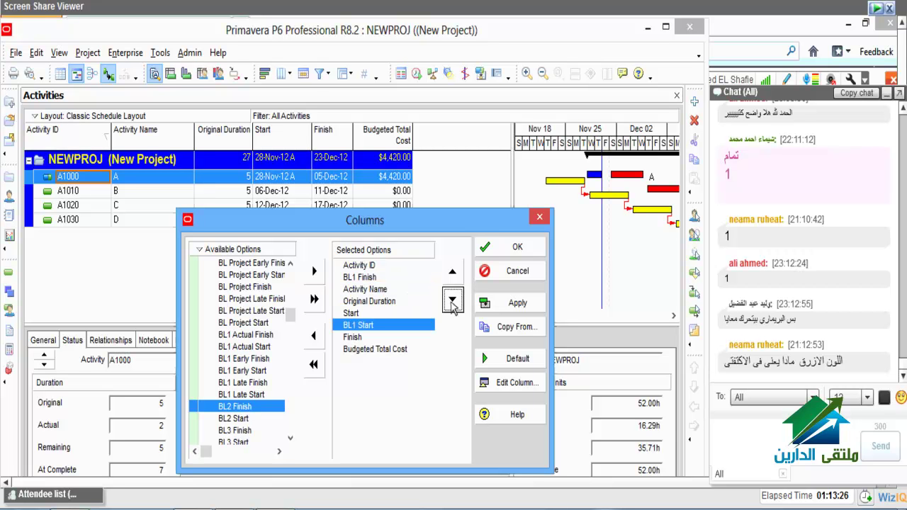
click(353, 314)
click(359, 278)
click(453, 301)
click(452, 301)
click(452, 301)
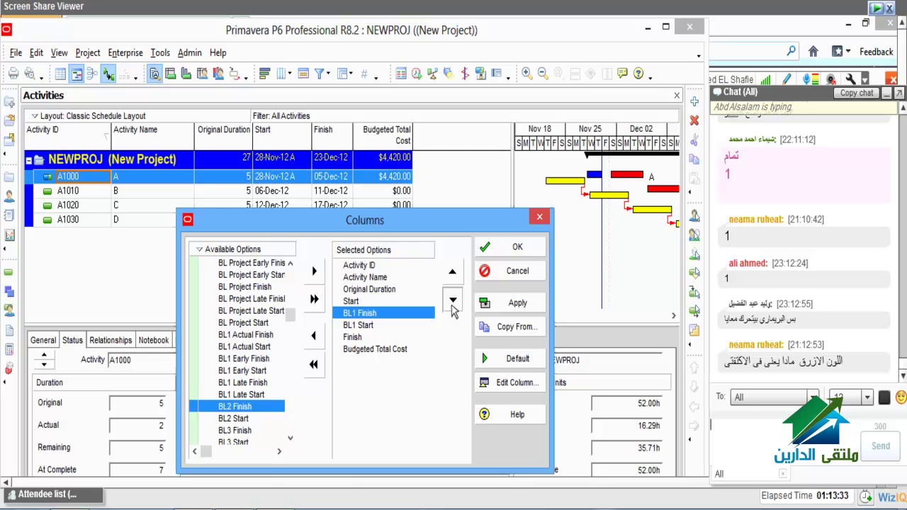
click(518, 247)
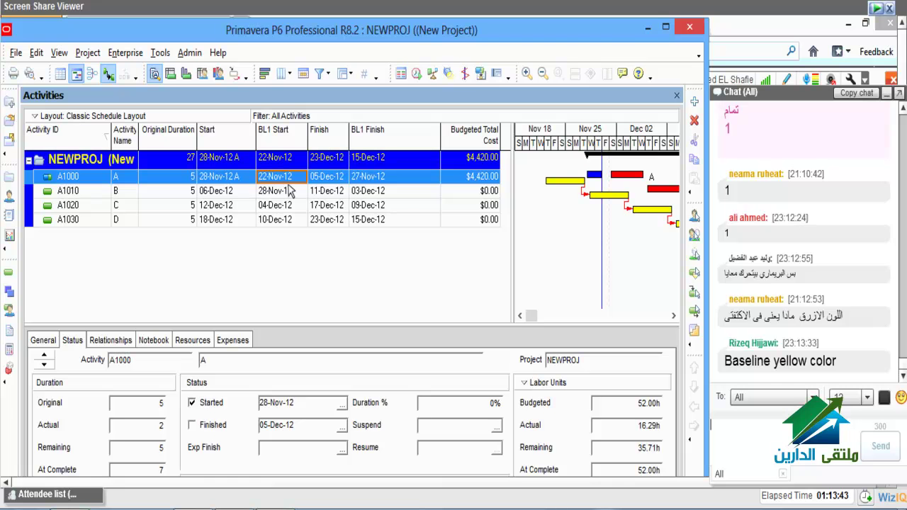
- Compare the Start and BL1 Start dates of activities A1000 and A1010
click(260, 179)
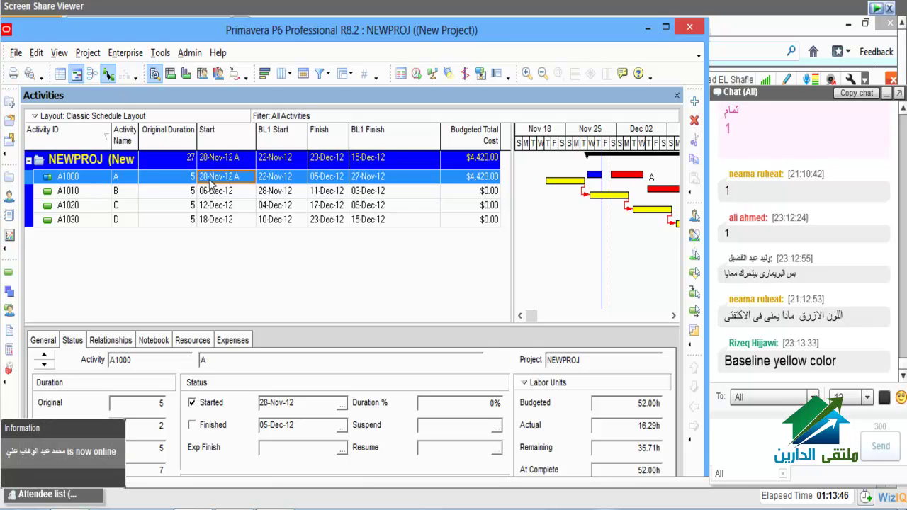
click(282, 194)
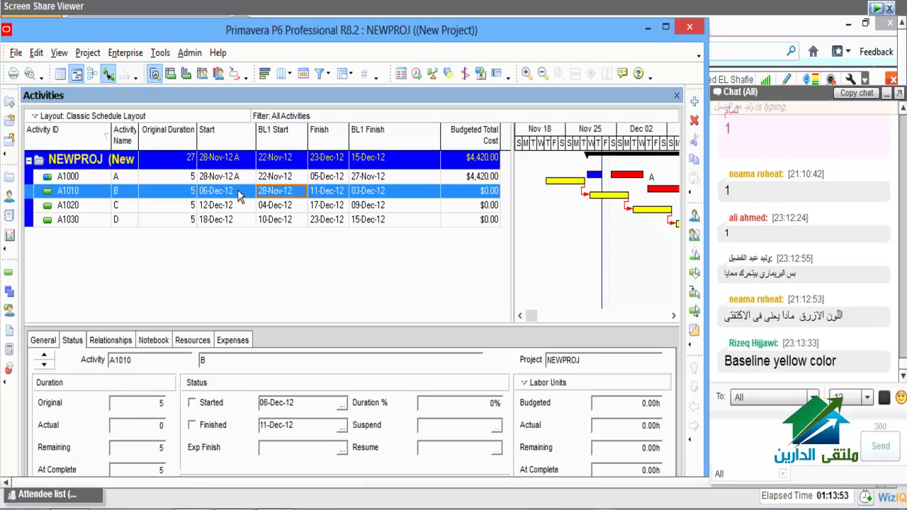
click(238, 193)
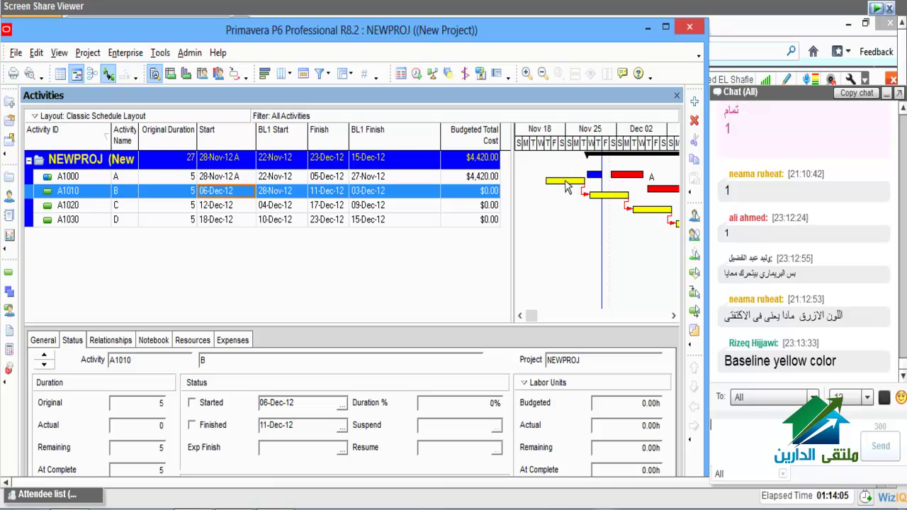
- Check the Primary Baseline bar's style in the Gantt bar definitions and close them
click(267, 75)
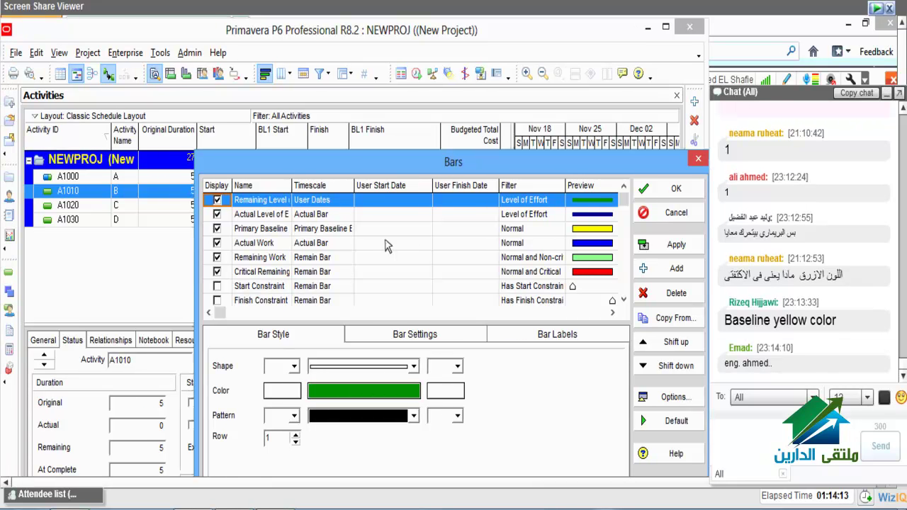
click(260, 229)
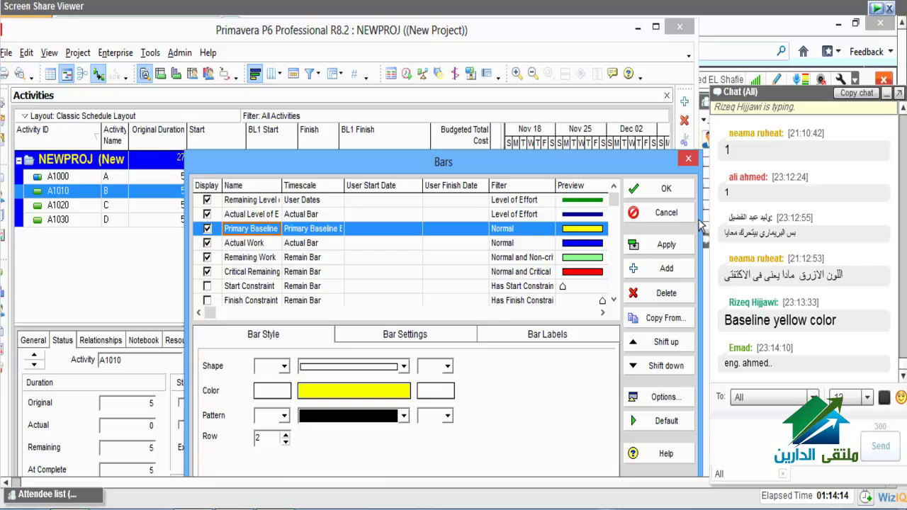
click(666, 188)
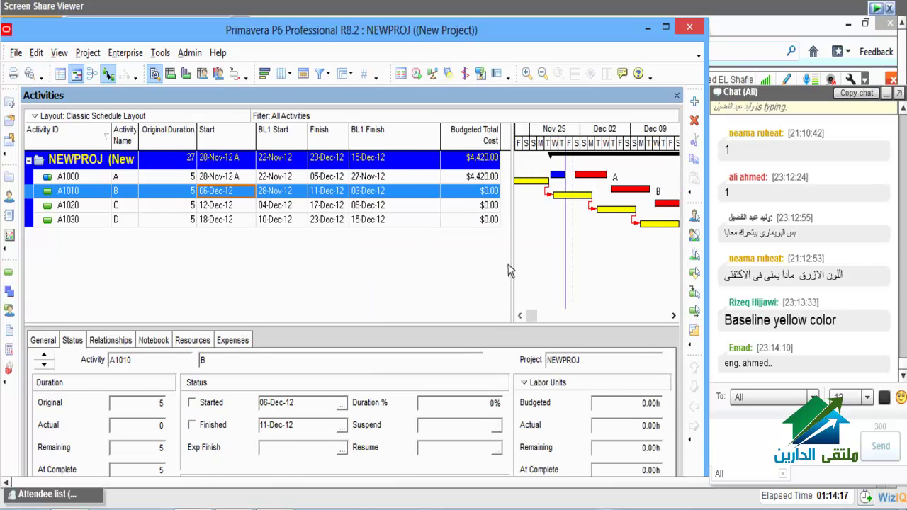
- Narrow the activity table to end at the BL1 Finish column, and look over the available column categories without changing the selection
drag(510, 264, 434, 263)
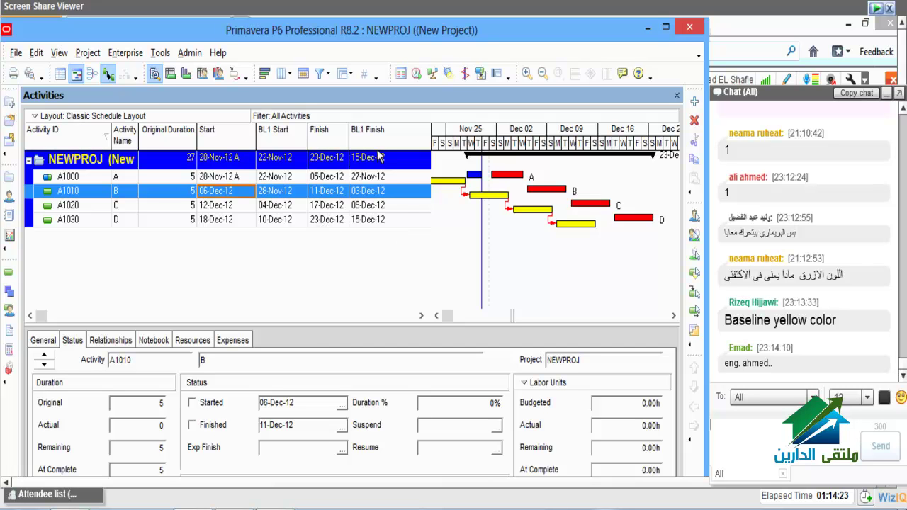
click(59, 54)
mouse_move(142, 169)
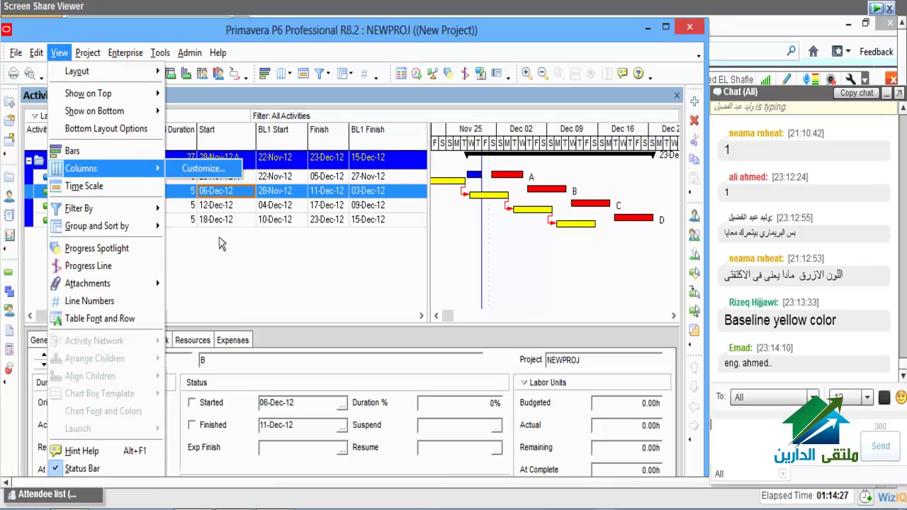
click(190, 174)
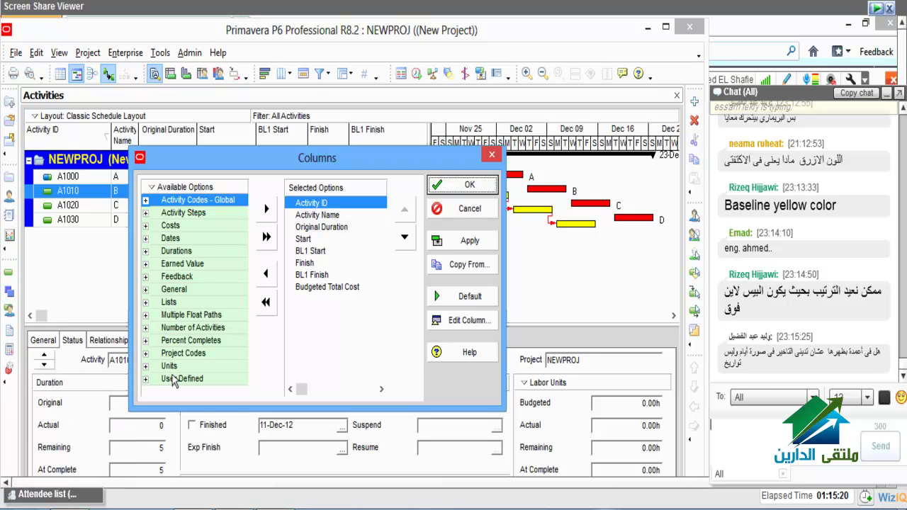
click(490, 157)
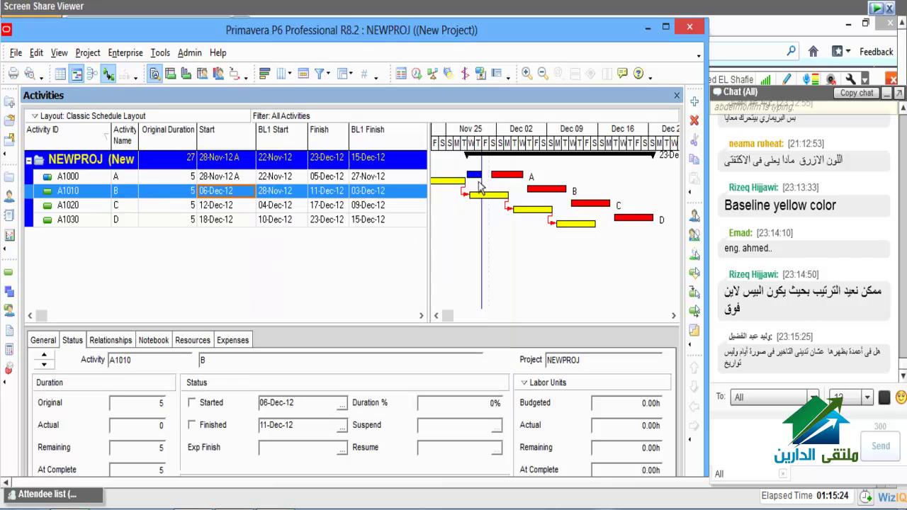
drag(429, 287, 414, 288)
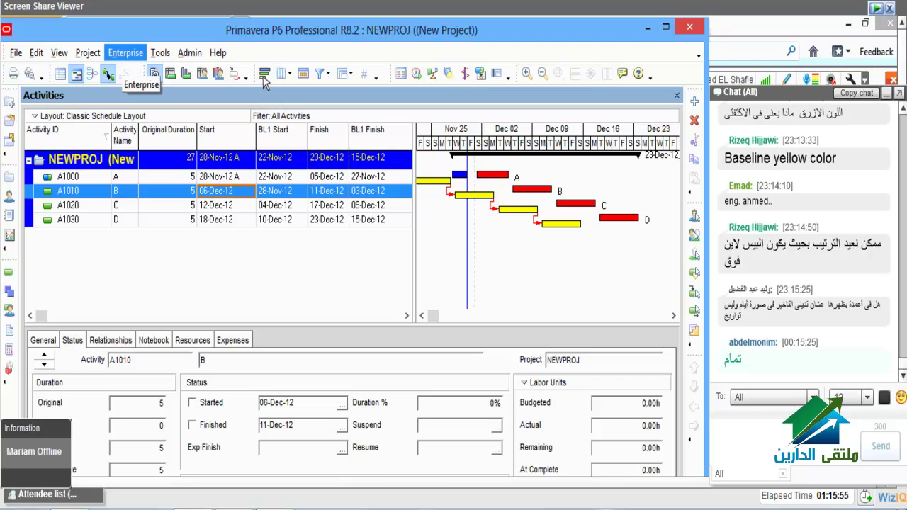
- Move the Primary Baseline bar down the Gantt bar definitions to just above Second Baseline, and accept the bar order
click(58, 52)
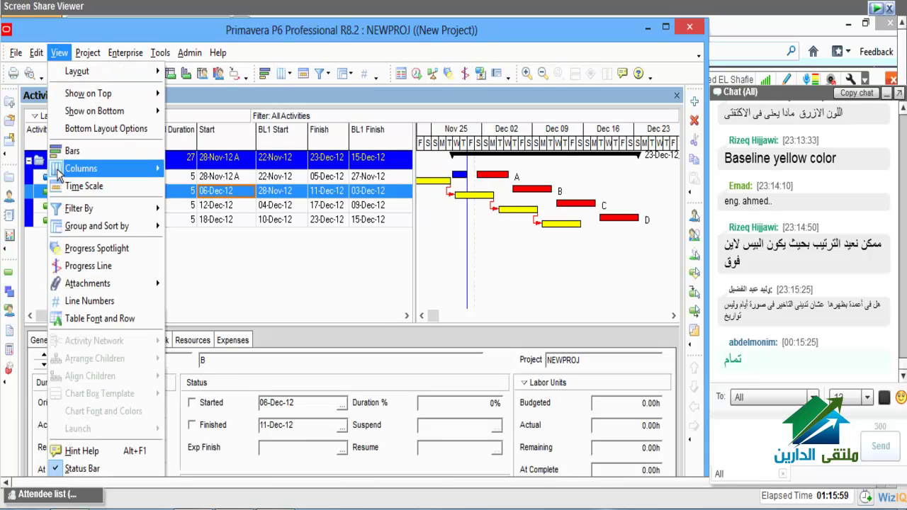
click(71, 151)
click(261, 228)
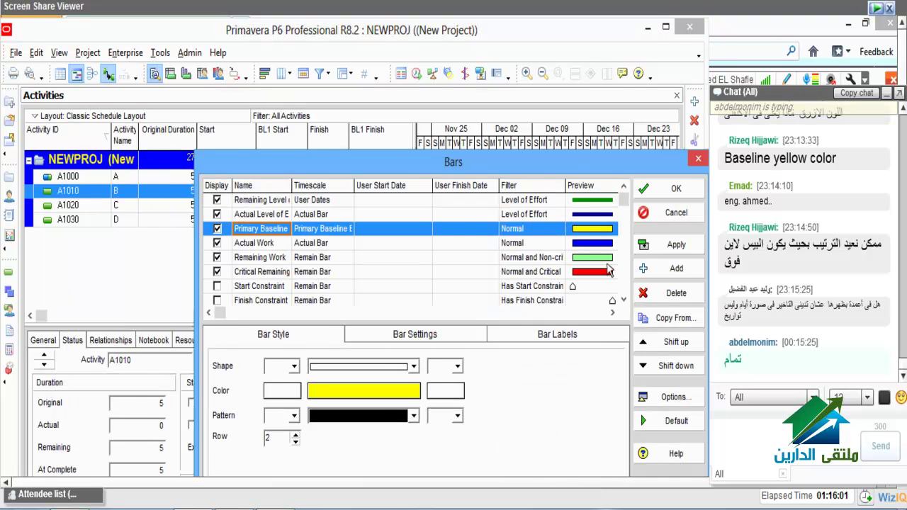
click(666, 367)
click(666, 367)
click(667, 366)
click(666, 366)
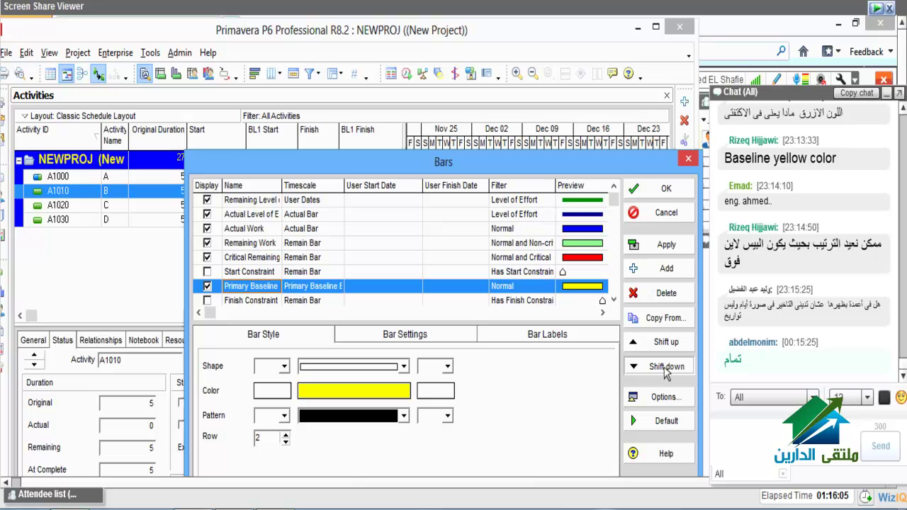
click(666, 367)
click(667, 367)
click(667, 367)
click(666, 367)
click(666, 367)
click(667, 366)
click(667, 367)
click(666, 367)
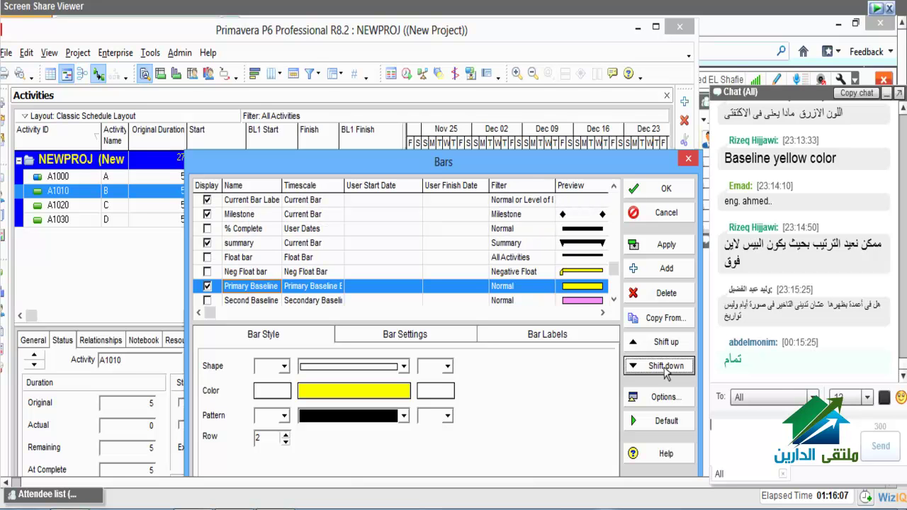
click(666, 367)
click(667, 366)
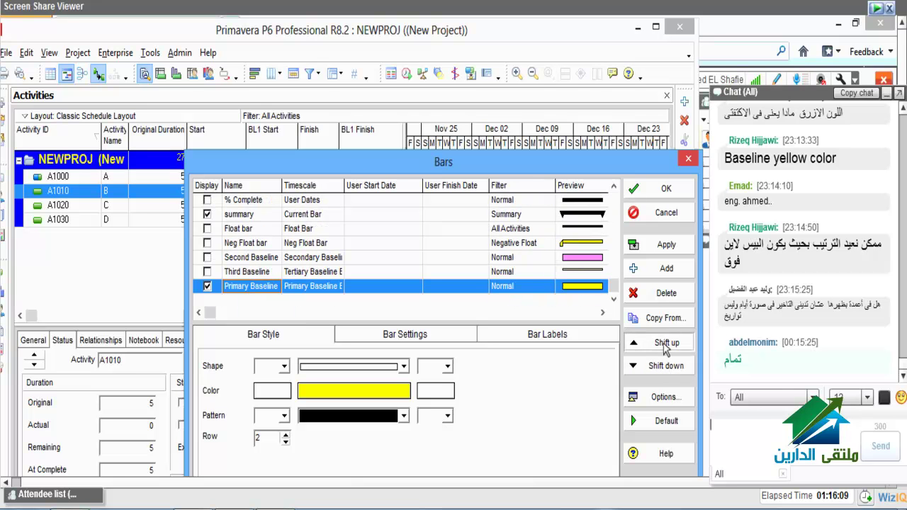
click(667, 343)
click(666, 343)
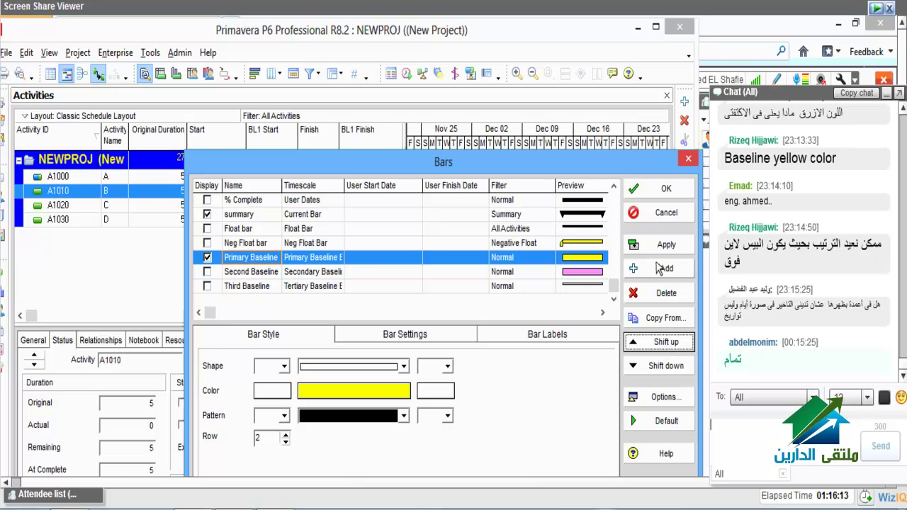
key(Return)
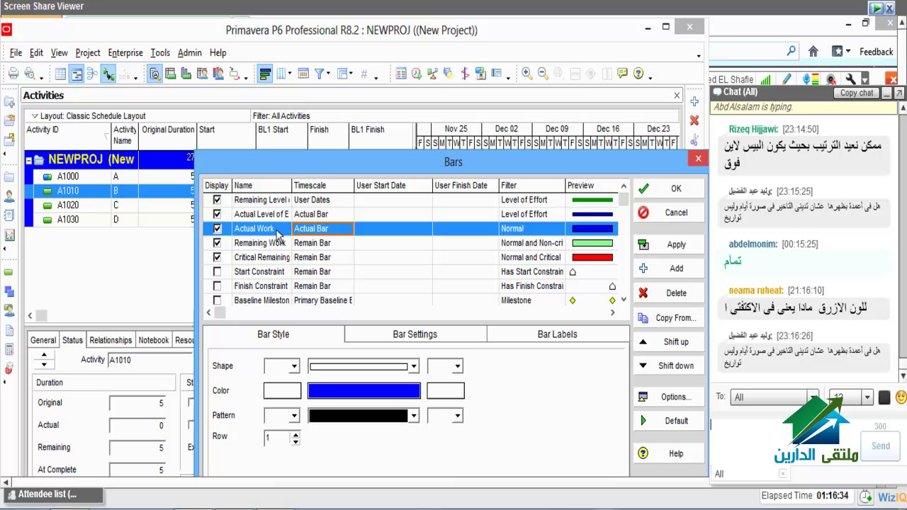
- Check the Actual Work bar's style in the Gantt bar definitions and close them
click(276, 232)
key(Return)
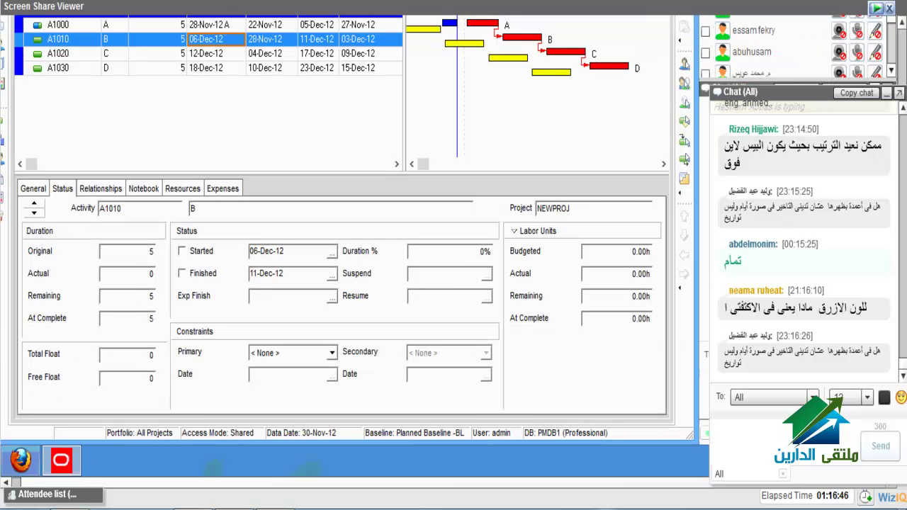
- Write the message "حضرتك ازاي عملات العلاقه مابين الانشطه في خطوه واحده" in the session chat addressed to All
text(c)
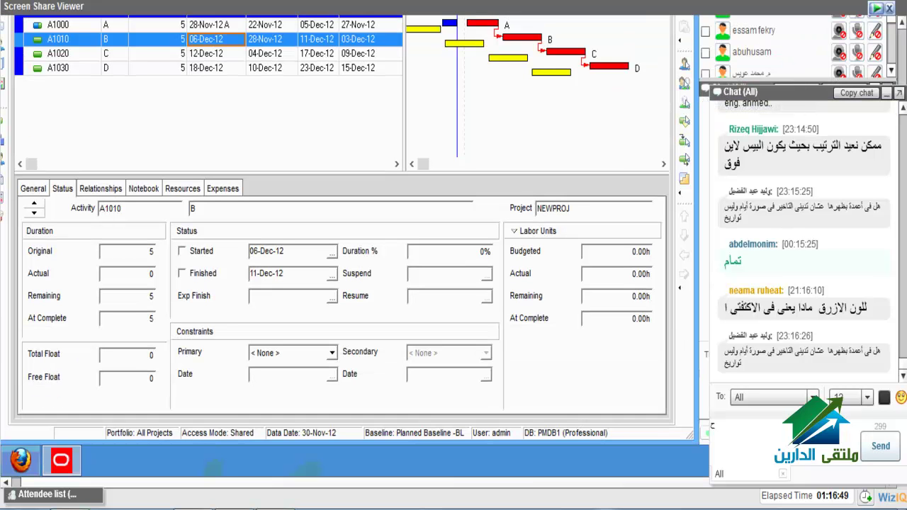
text(ضرتك)
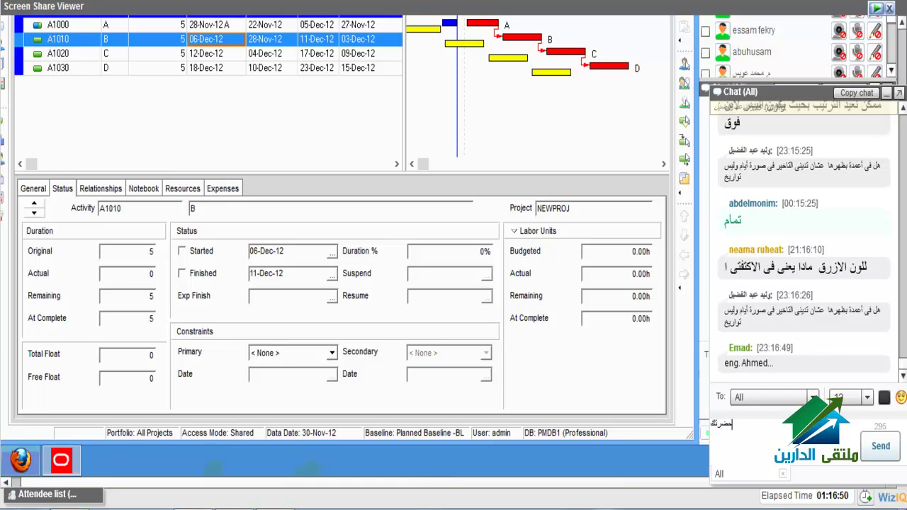
text( ازاي ع)
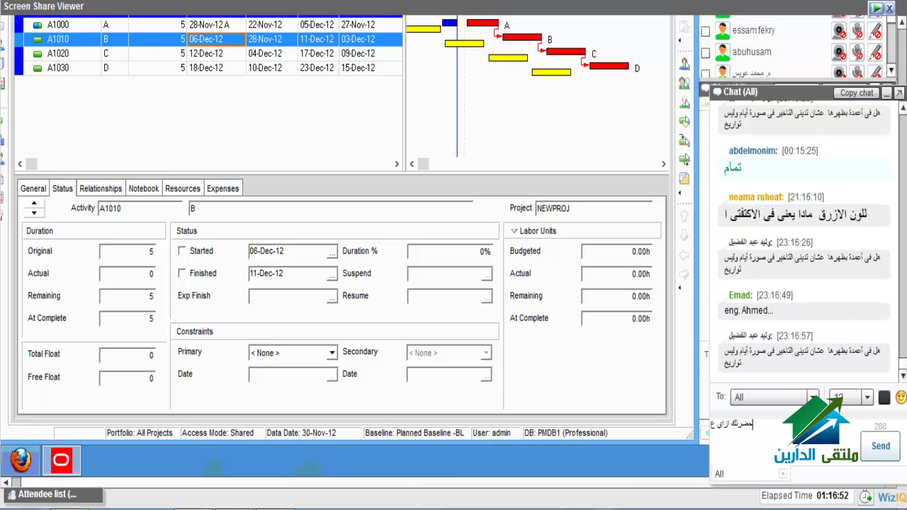
text(ملات ال)
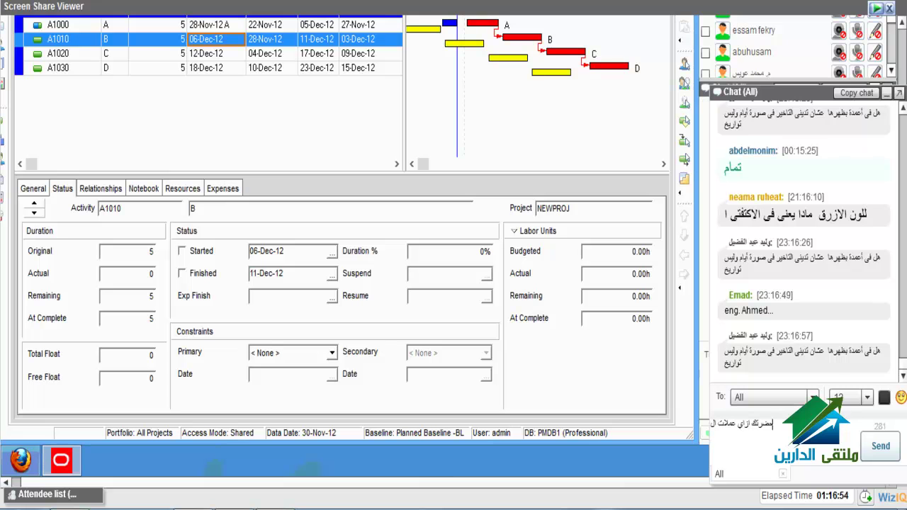
text(علاقه)
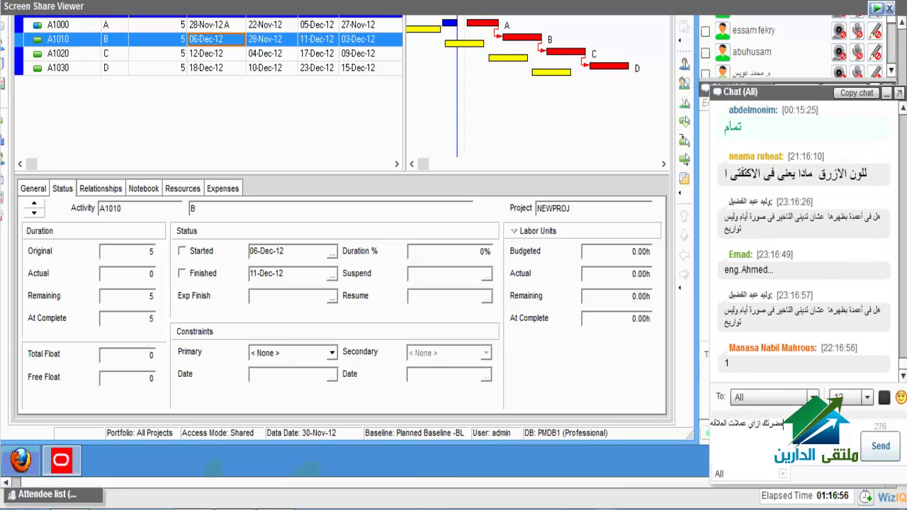
text( مابين ال)
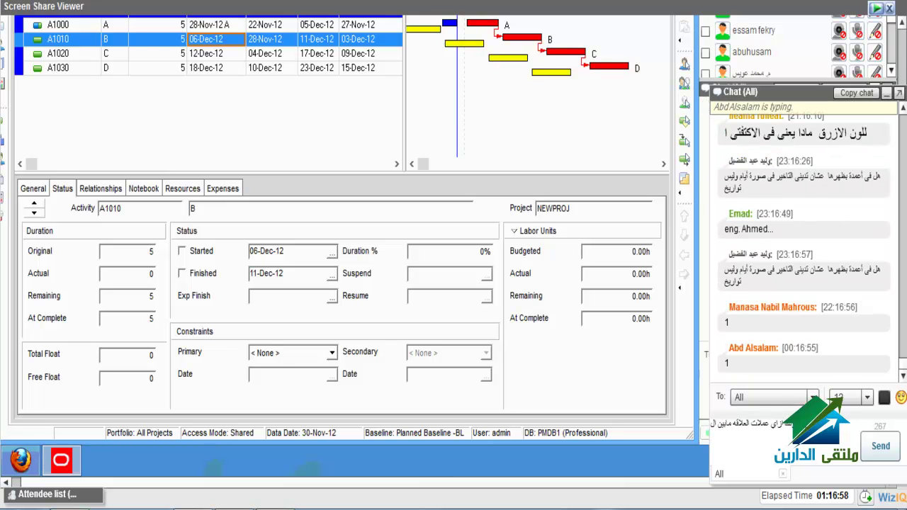
text(انشطه في )
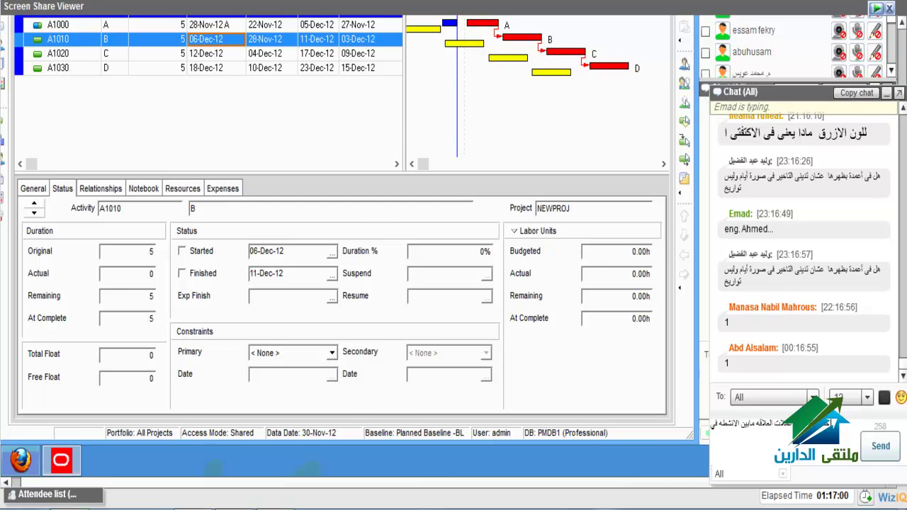
text(خطوه )
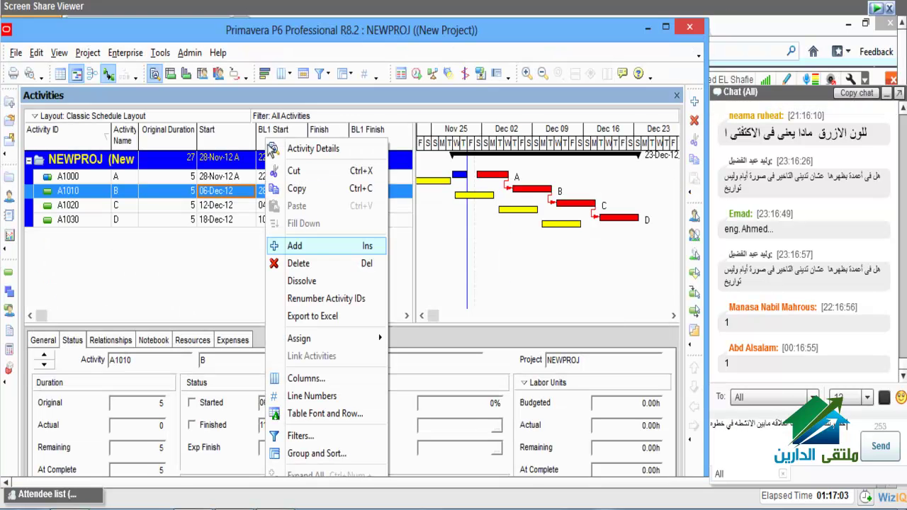
text(واحده)
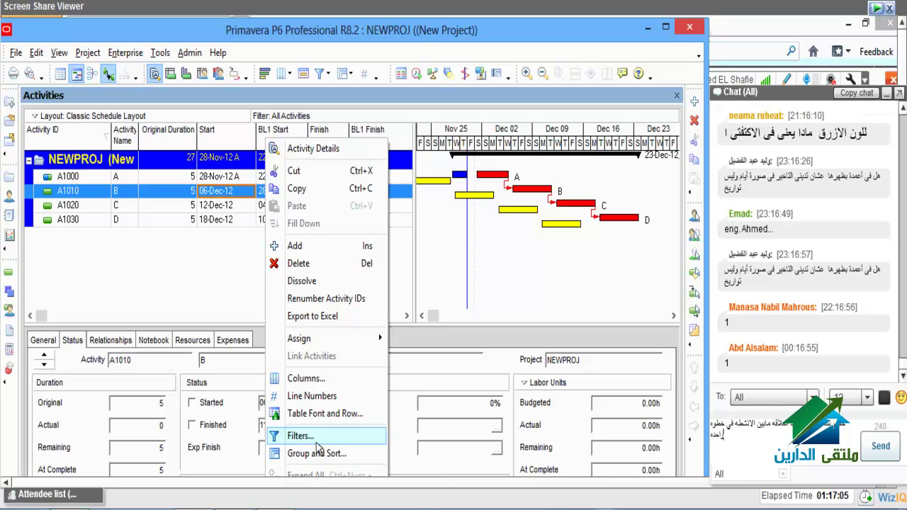
- Look through the Dates fields among the available activity table columns, and collapse that category
click(332, 379)
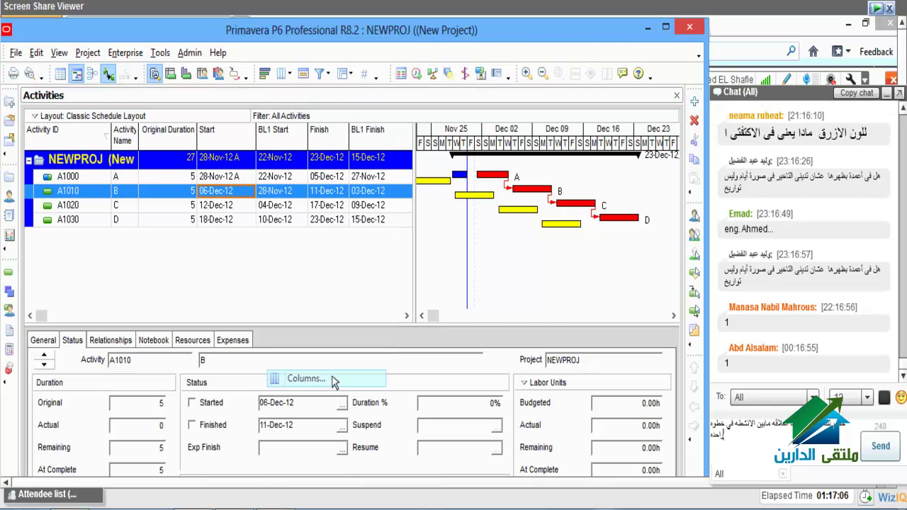
click(168, 317)
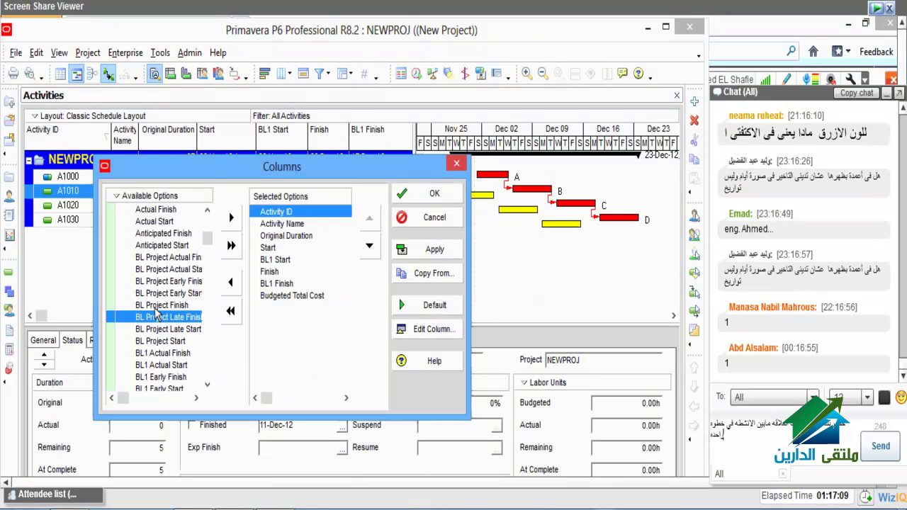
scroll(172, 366, down, 5)
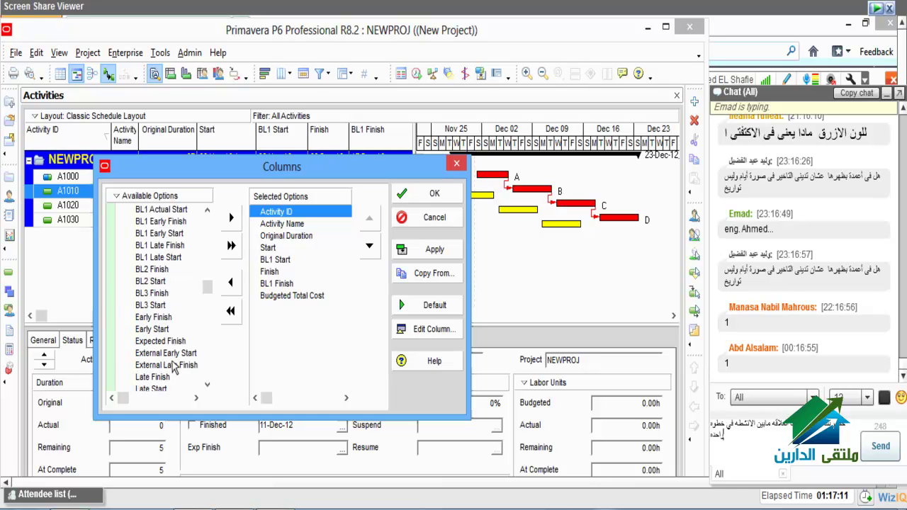
scroll(172, 365, down, 3)
scroll(172, 365, down, 1)
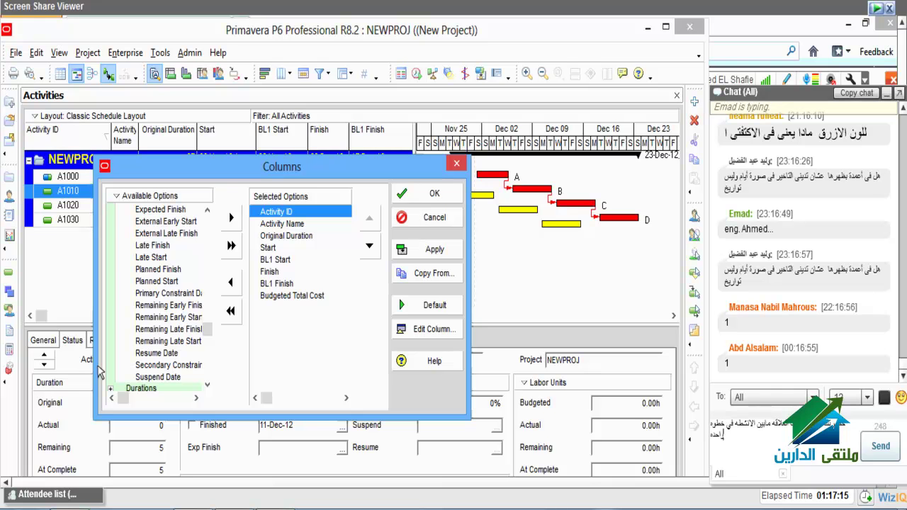
click(114, 317)
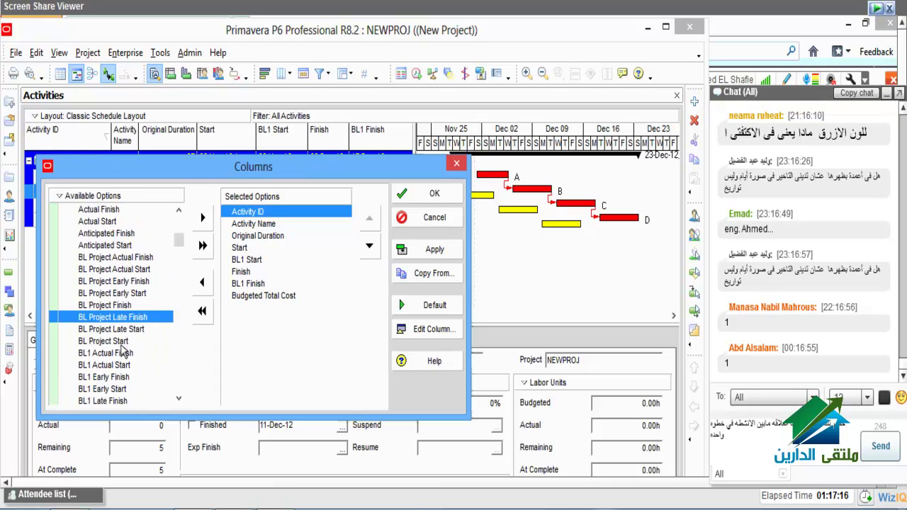
scroll(122, 344, up, 2)
key(Left)
key(Left)
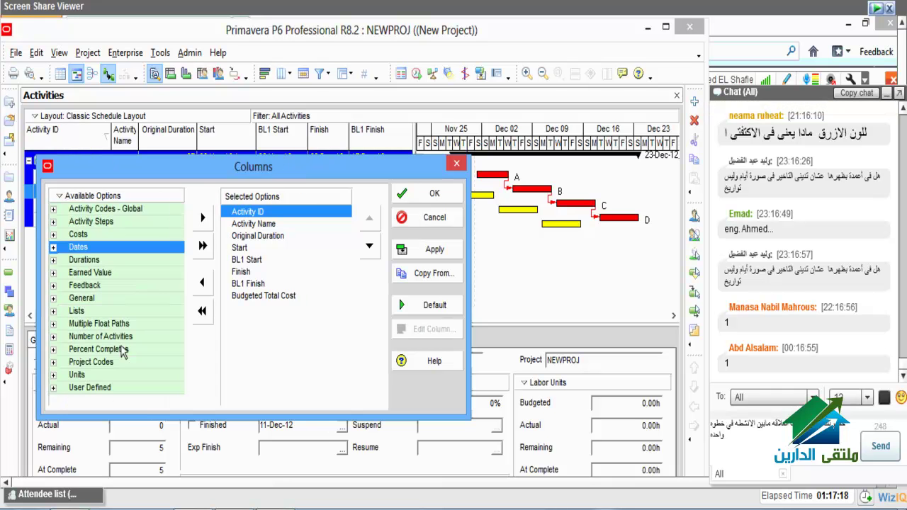
- Examine the BL Project and BL1 variance fields for duration, finish date and start date in the Durations column category
double_click(103, 261)
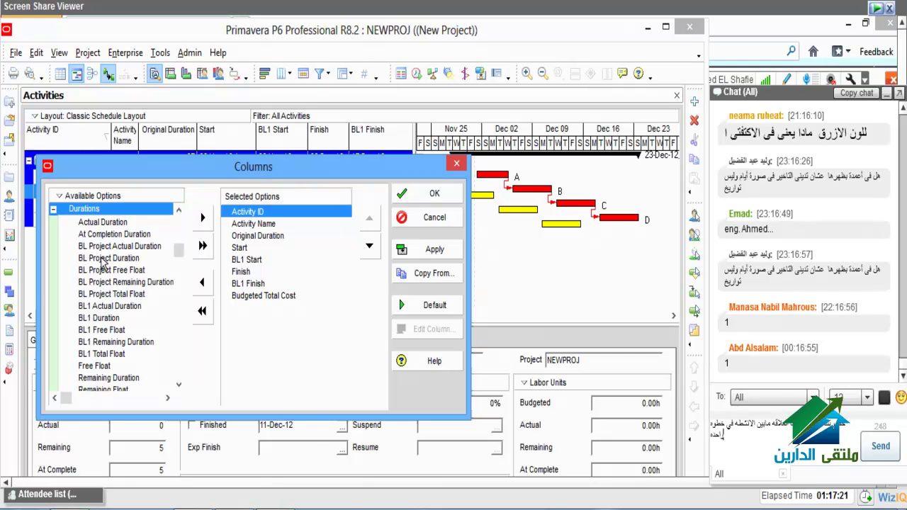
scroll(112, 361, down, 2)
scroll(112, 364, down, 1)
click(117, 353)
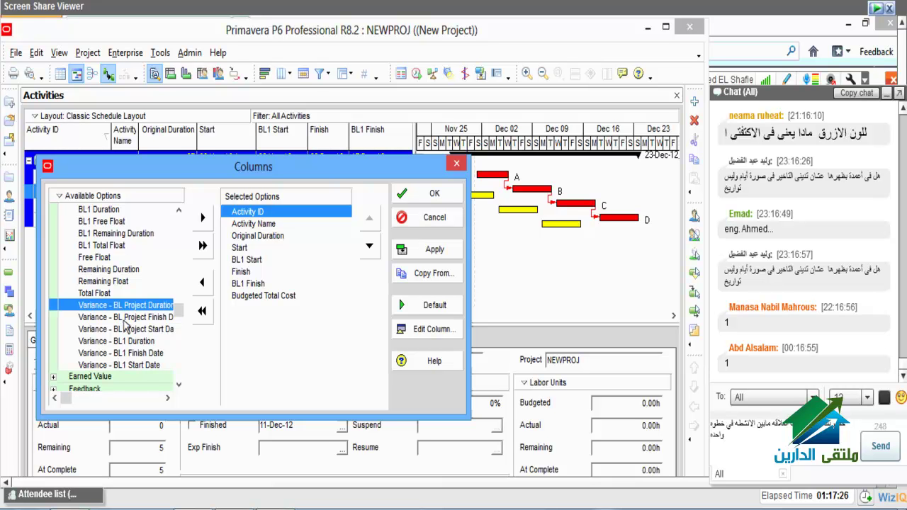
click(129, 319)
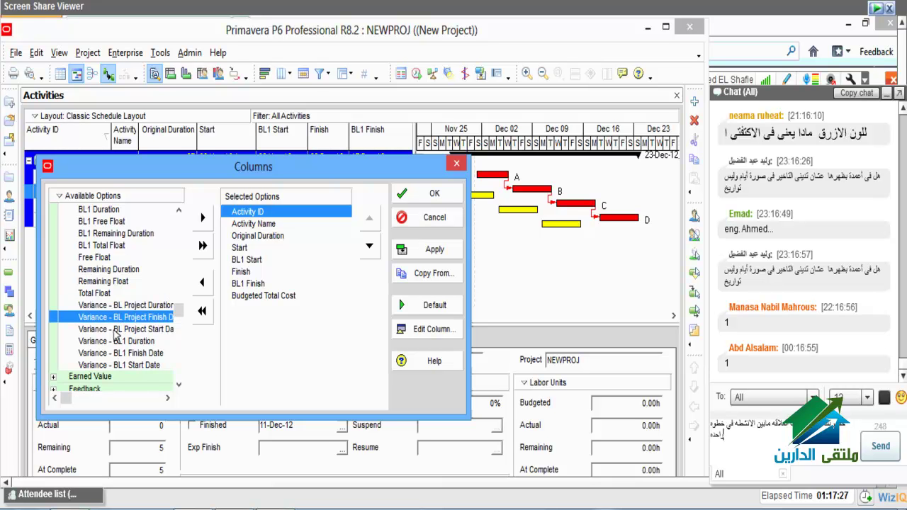
click(118, 331)
click(127, 342)
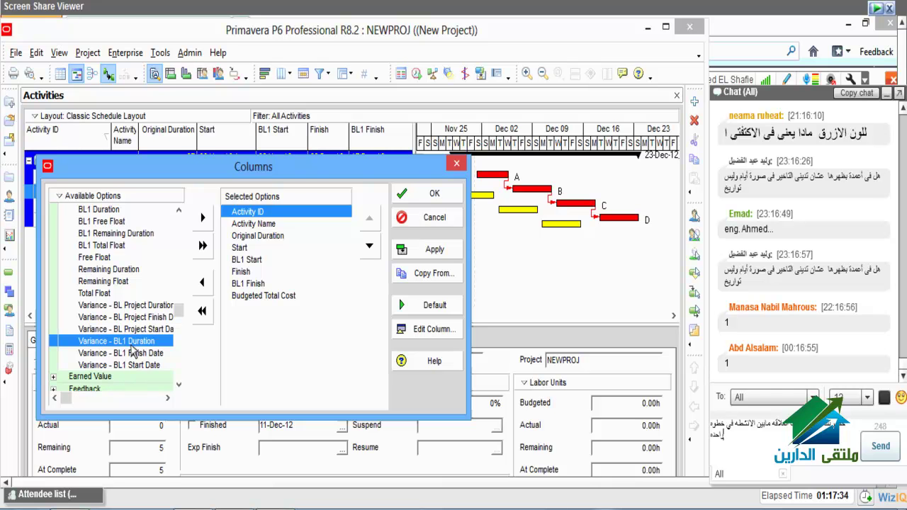
click(132, 353)
click(140, 363)
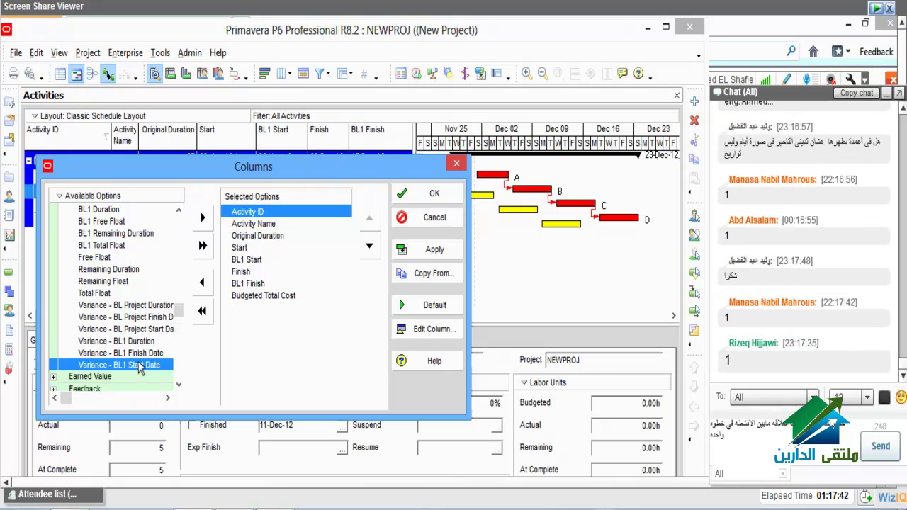
- Send the written chat message and close the column settings without changing the selected columns
key(Return)
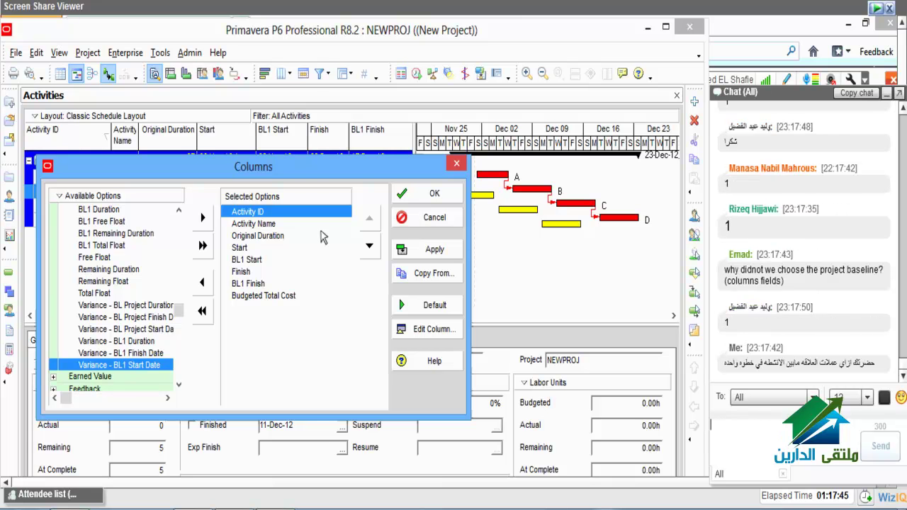
click(457, 166)
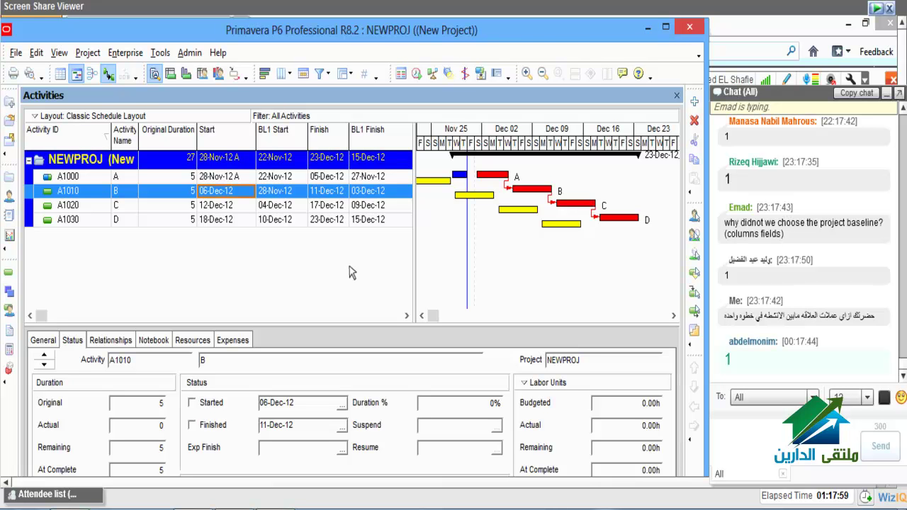
- Review NEWPROJ's project baseline and primary user baseline assignments, keeping Planned Baseline -BL selected, and close them without saving changes
click(90, 56)
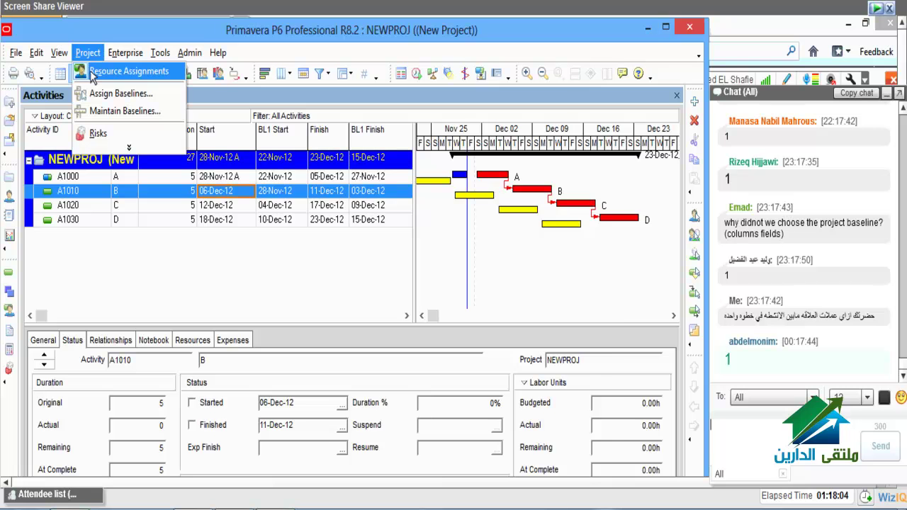
click(106, 93)
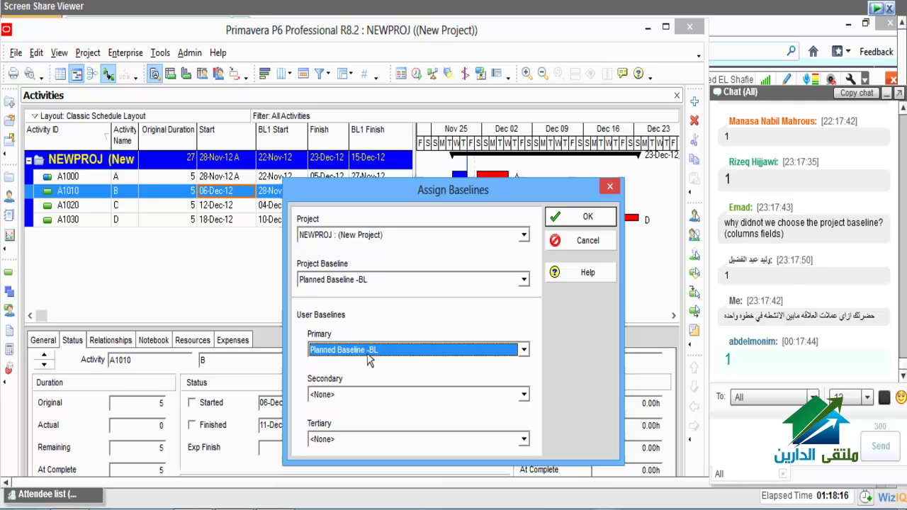
click(414, 357)
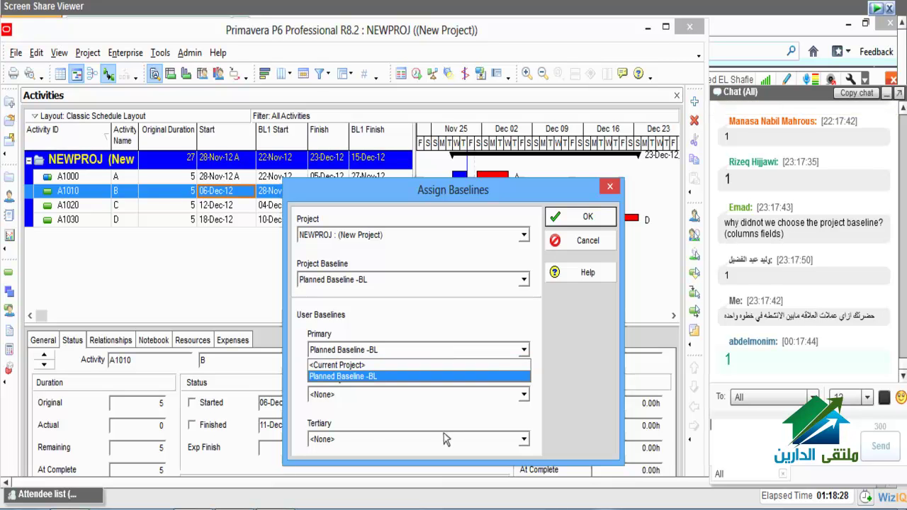
click(434, 377)
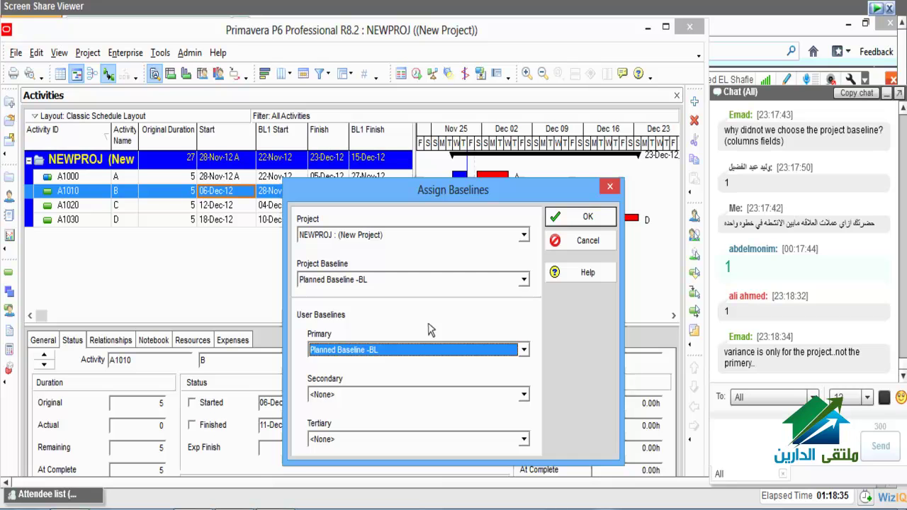
click(588, 243)
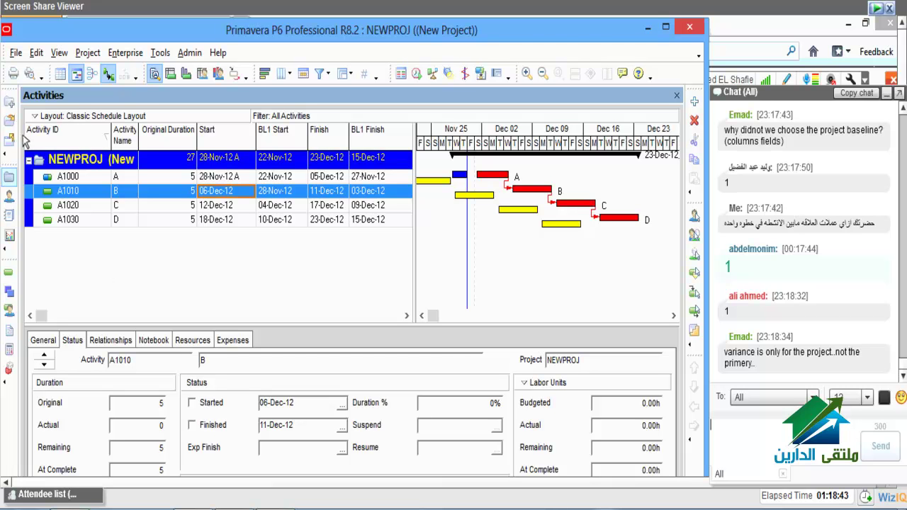
- Review the baseline options for earned value calculations in NEWPROJ's project settings, keeping Project baseline selected, and return to the activities
click(10, 178)
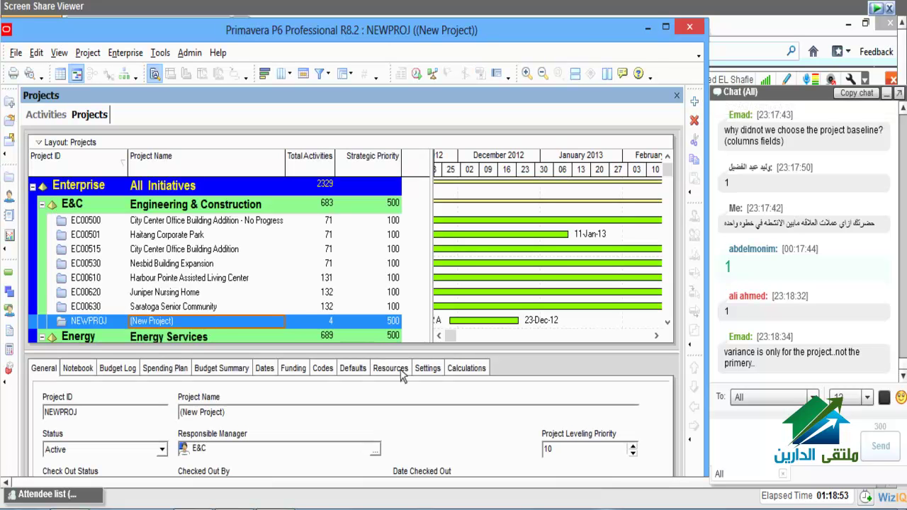
click(428, 369)
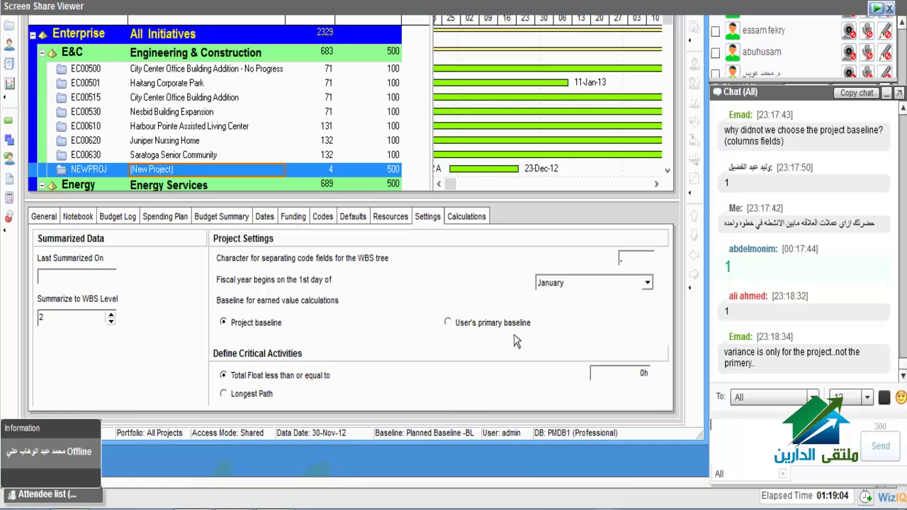
click(225, 323)
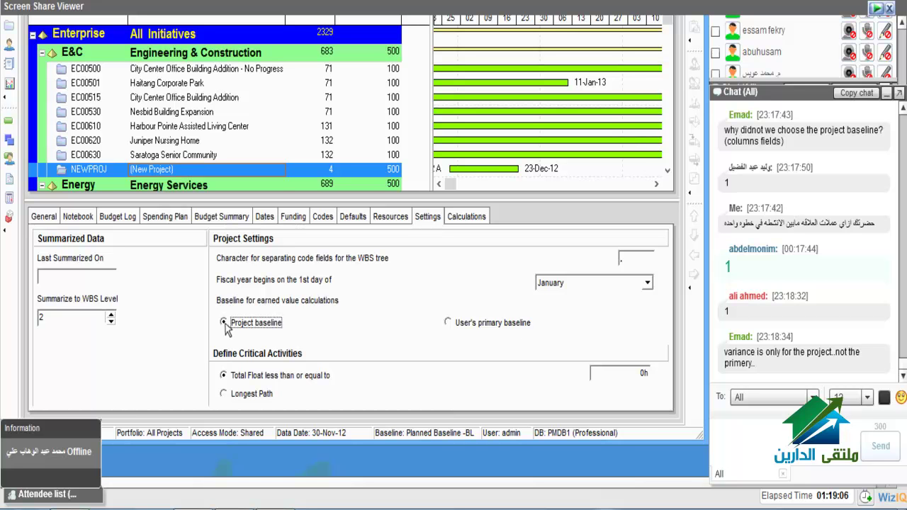
click(455, 326)
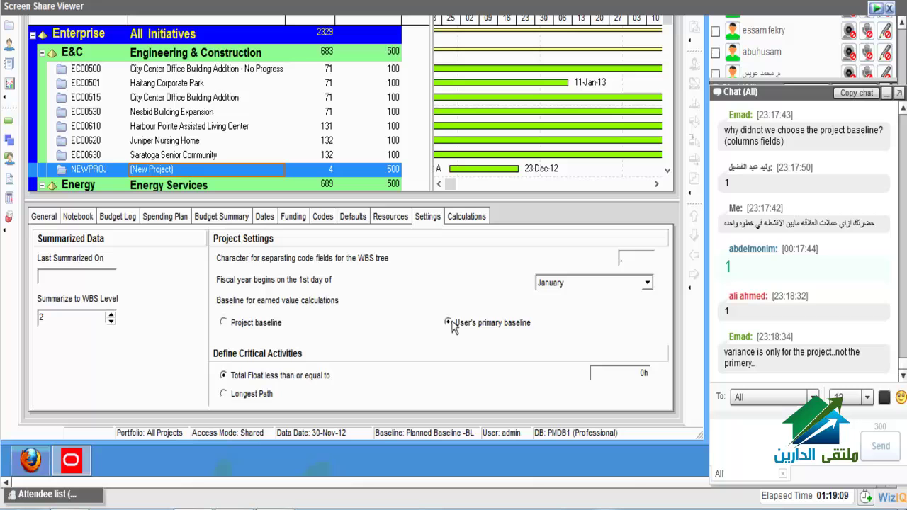
click(229, 322)
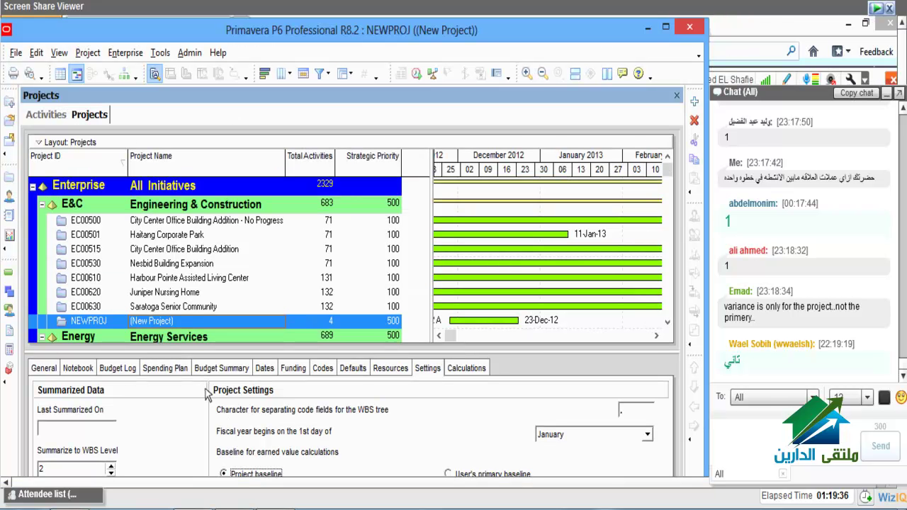
click(46, 116)
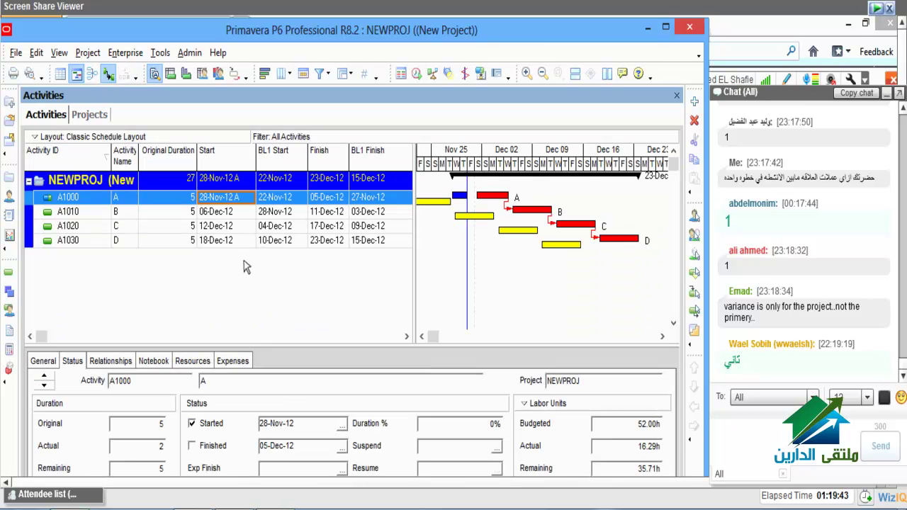
click(422, 336)
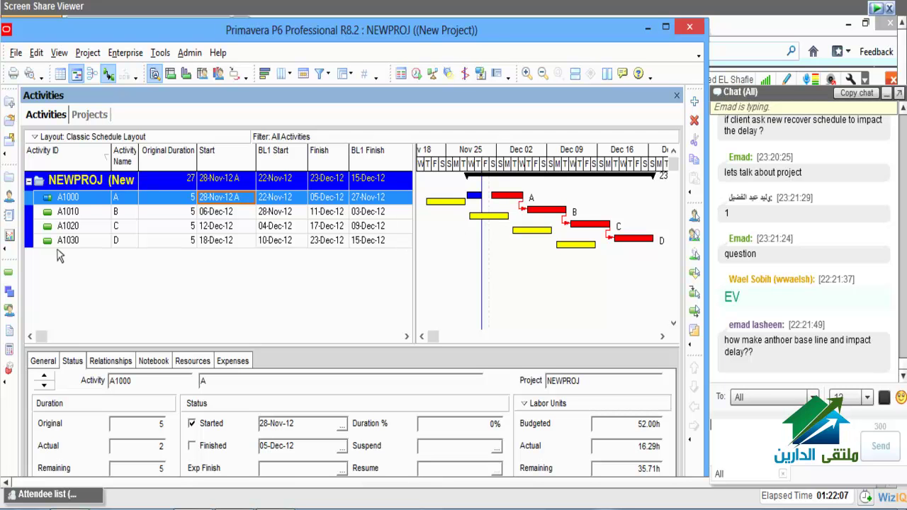
click(88, 115)
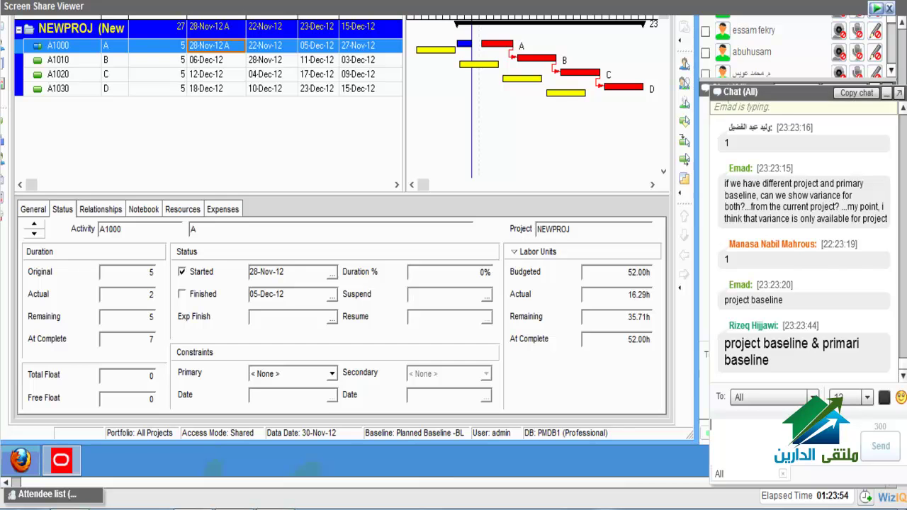
click(61, 460)
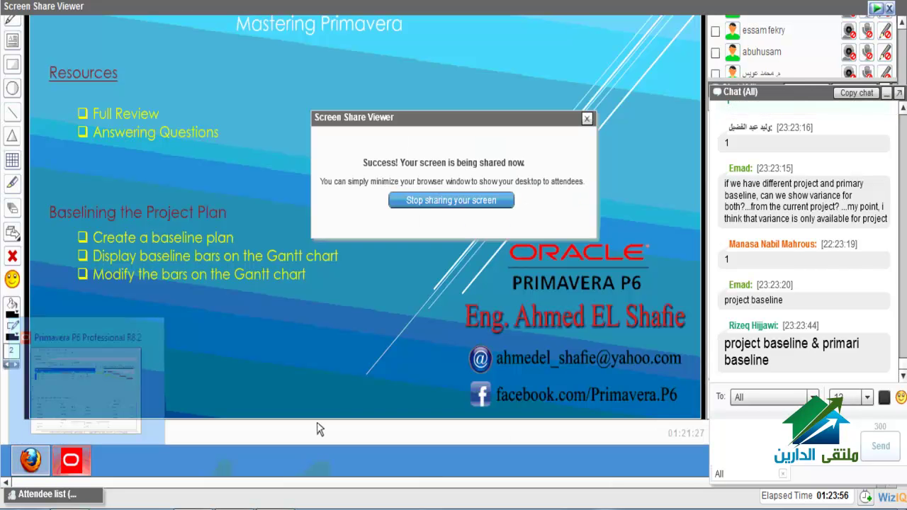
click(75, 461)
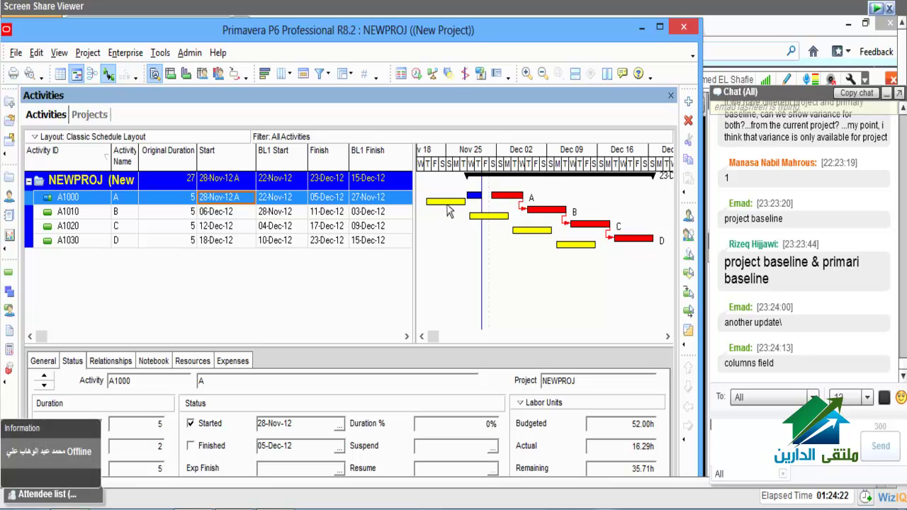
- Open the Gantt chart's bar definitions and look through the existing level of effort, work and baseline bars
click(266, 75)
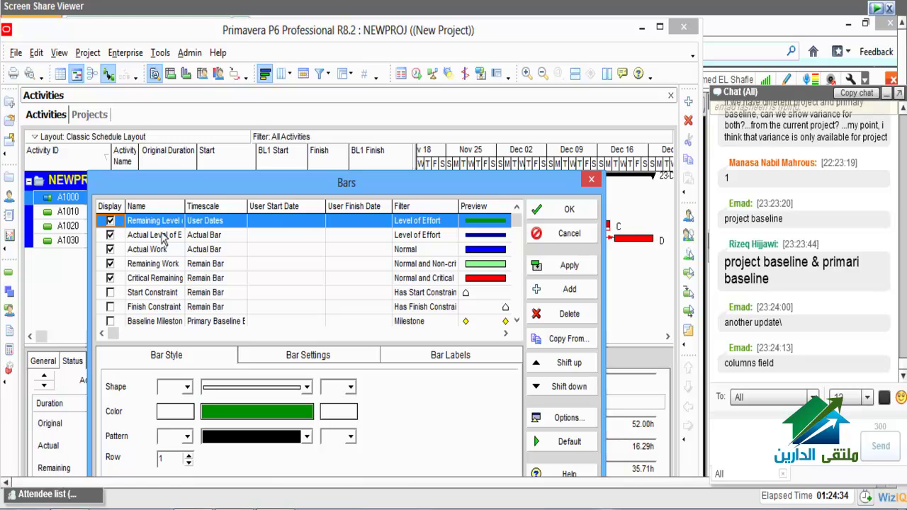
scroll(163, 239, down, 4)
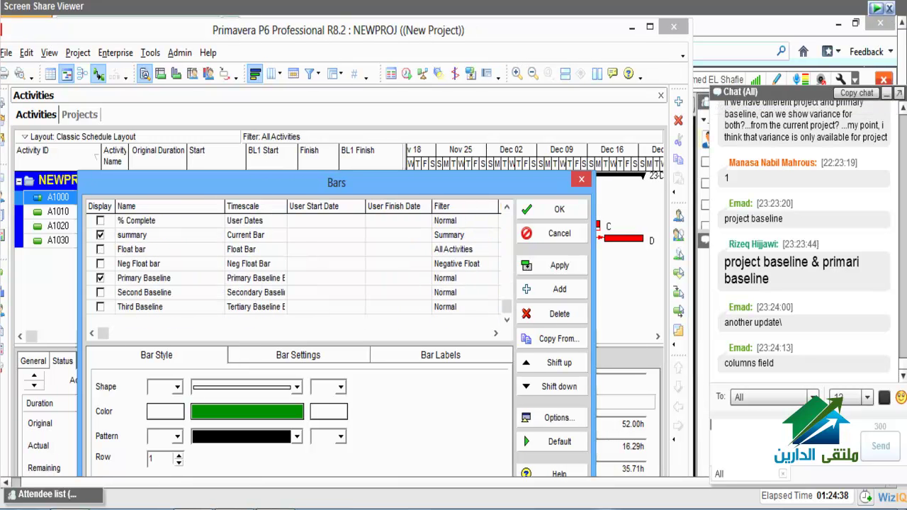
scroll(269, 337, up, 5)
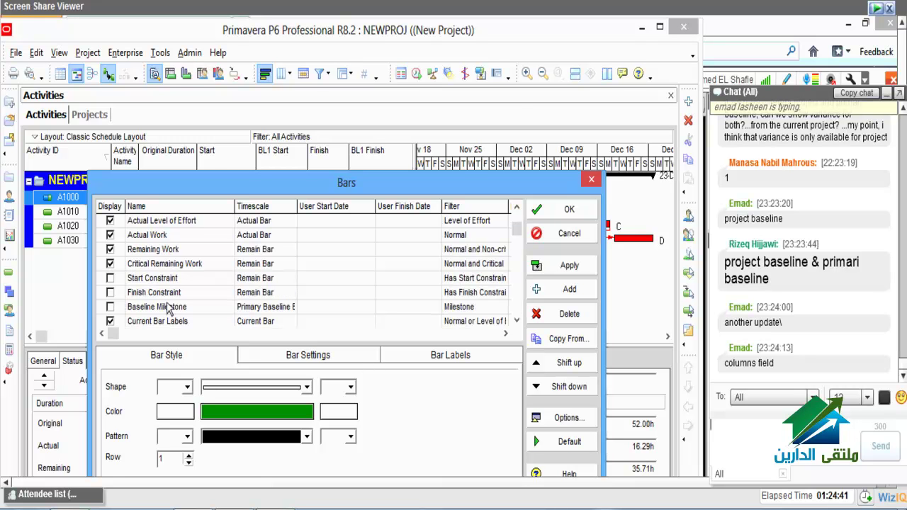
scroll(168, 306, up, 1)
click(163, 234)
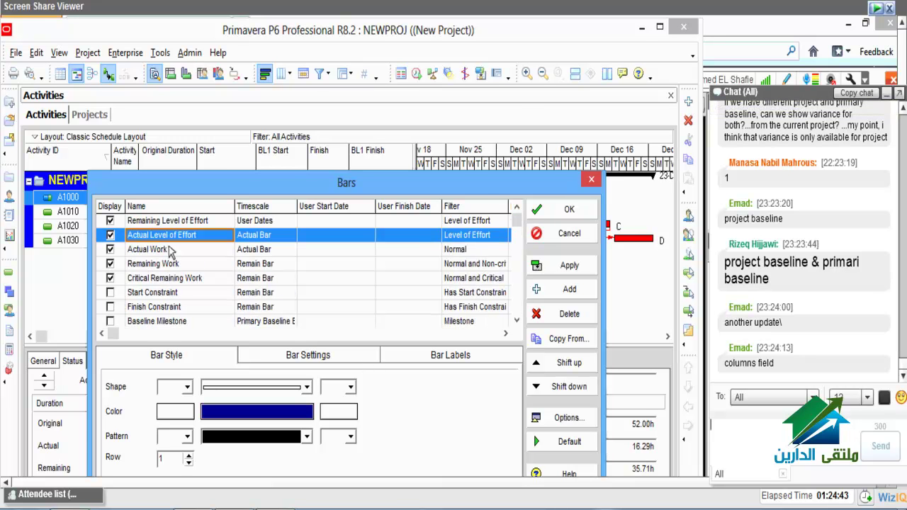
click(164, 220)
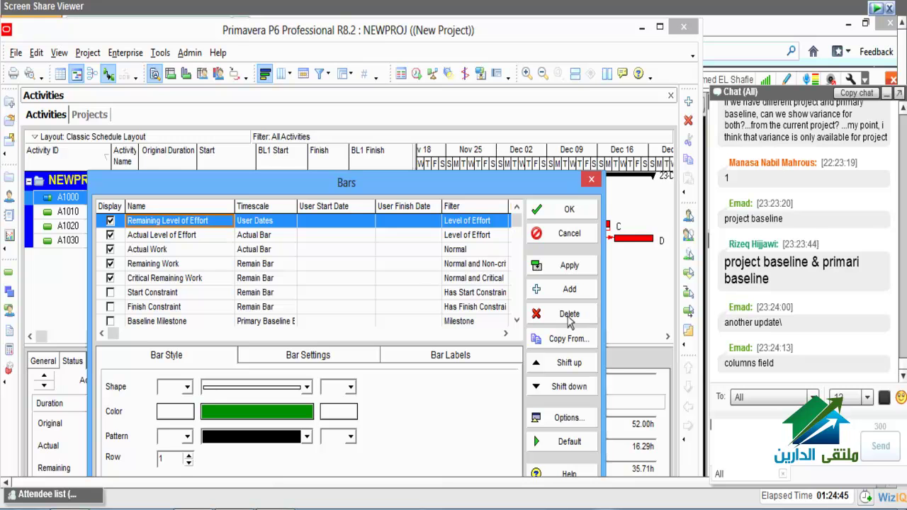
scroll(145, 255, down, 3)
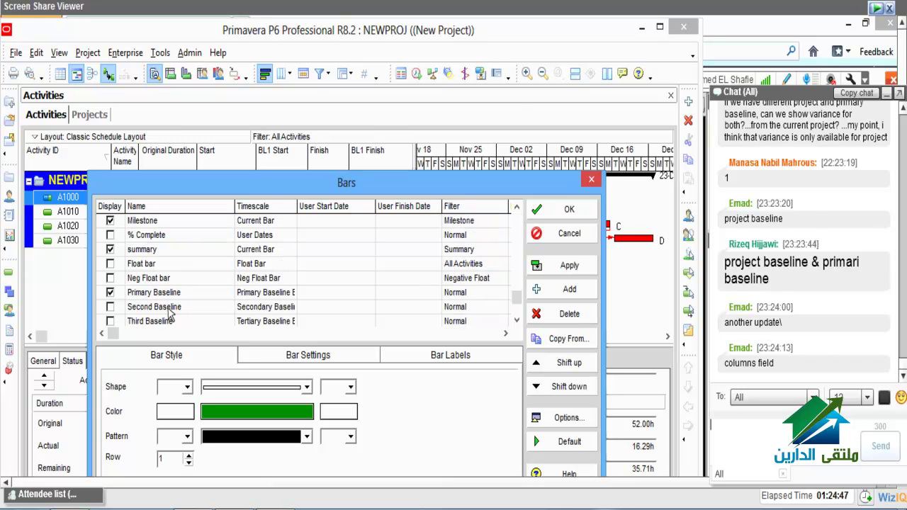
- Add a bar named Project Baseline directly below the Primary Baseline bar and open its timescale choices
click(154, 279)
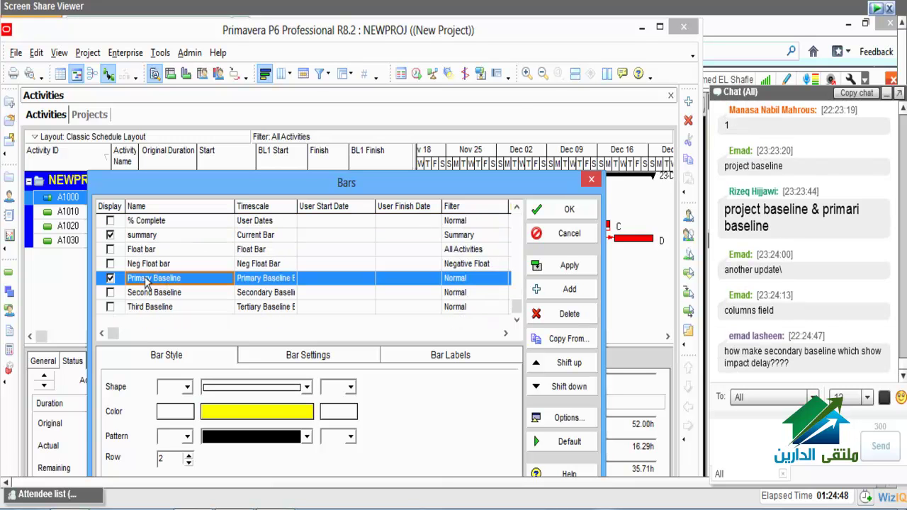
click(569, 289)
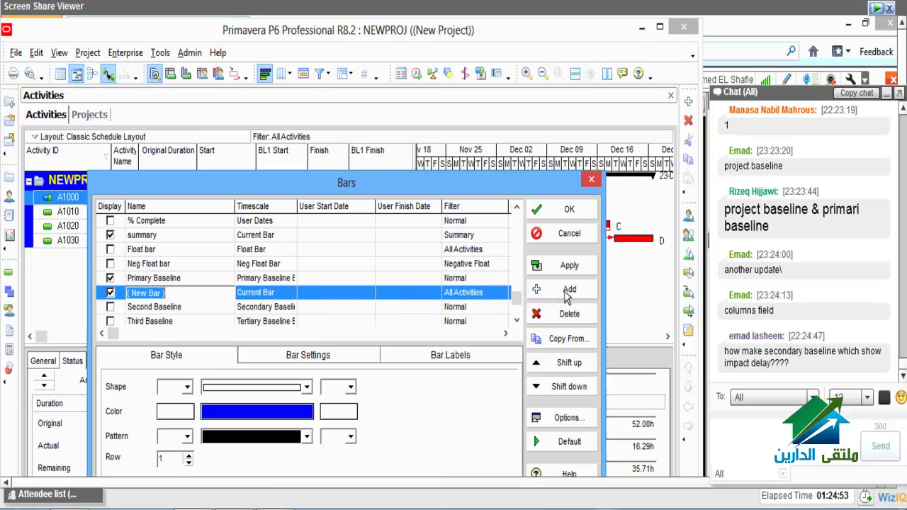
text(P)
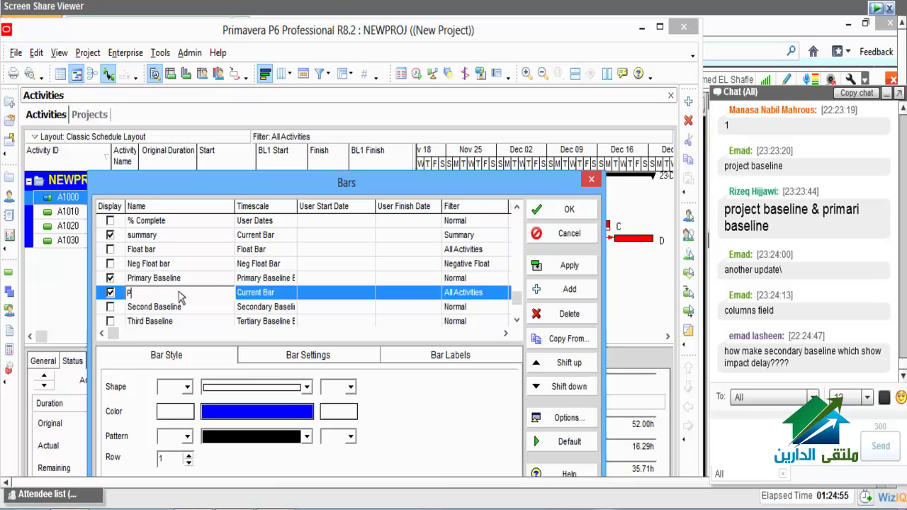
text(roject Baseline)
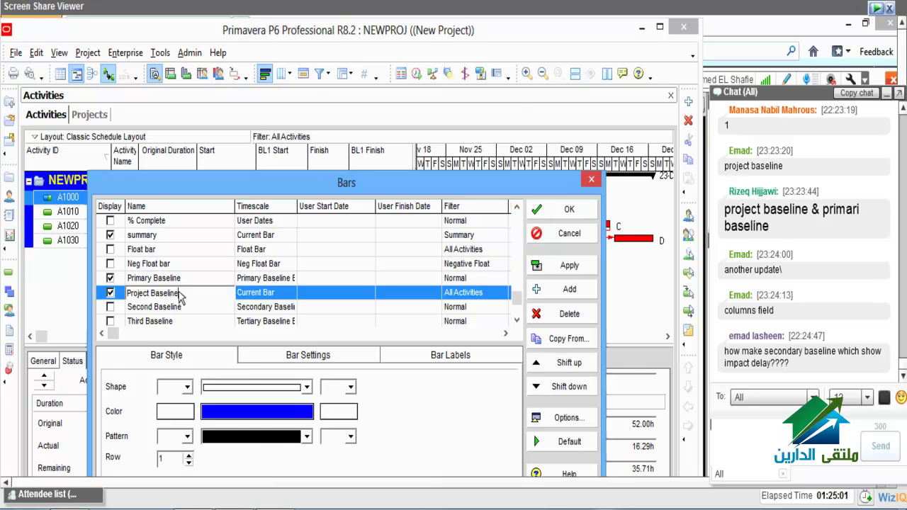
key(Return)
click(291, 294)
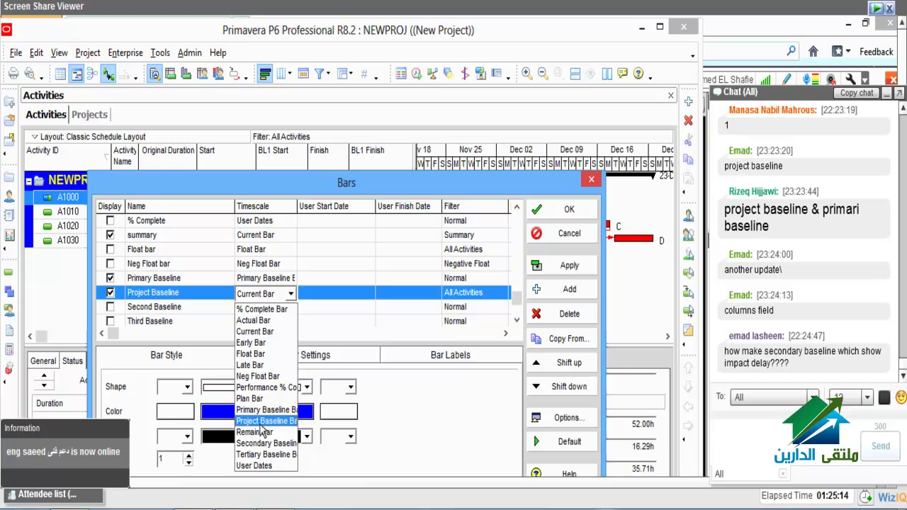
- Set the Project Baseline bar's timescale to Project Baseline Bar, keep its All Activities filter, and accept the bar settings
click(251, 422)
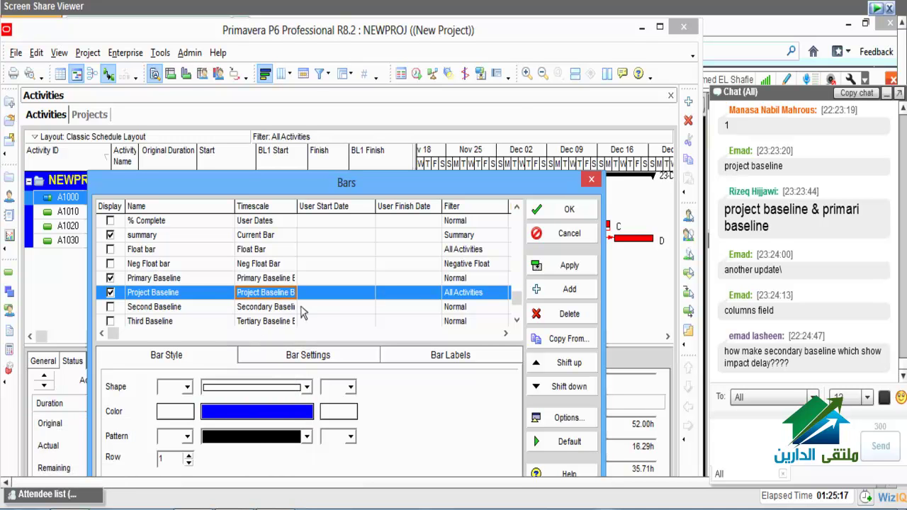
click(466, 298)
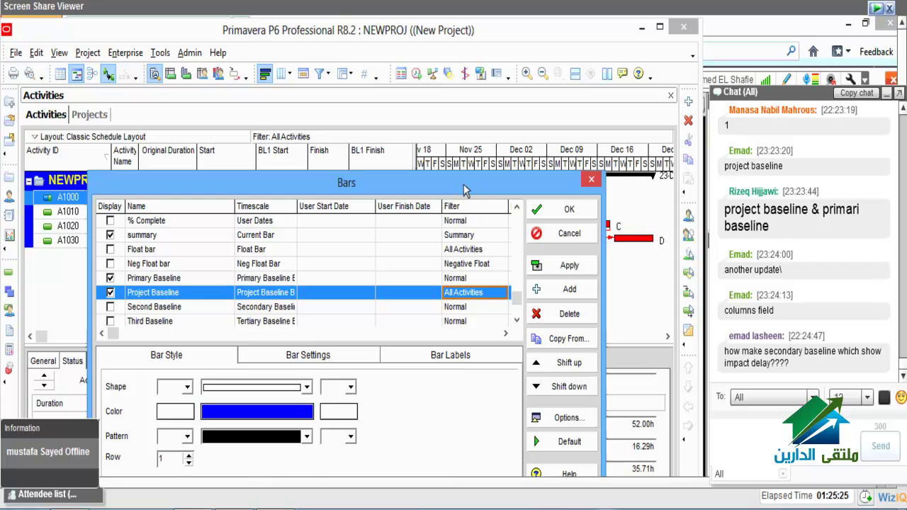
drag(464, 190, 468, 253)
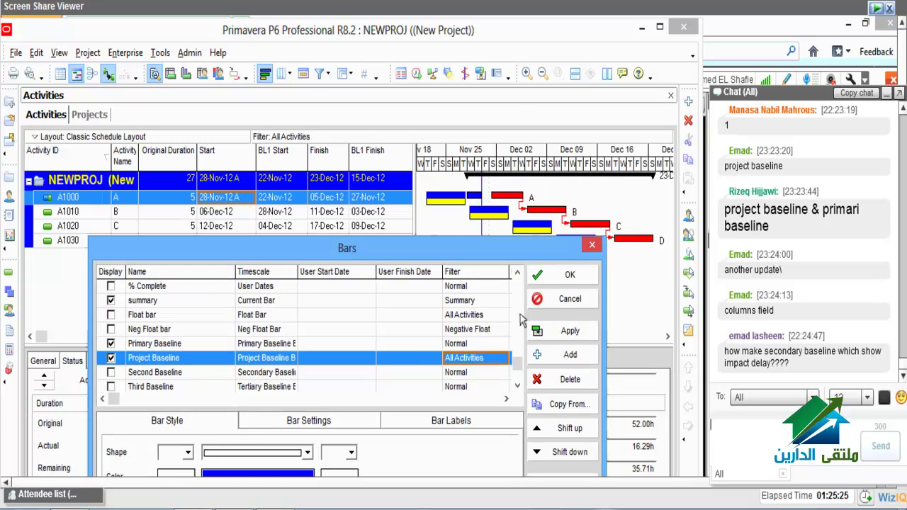
click(546, 282)
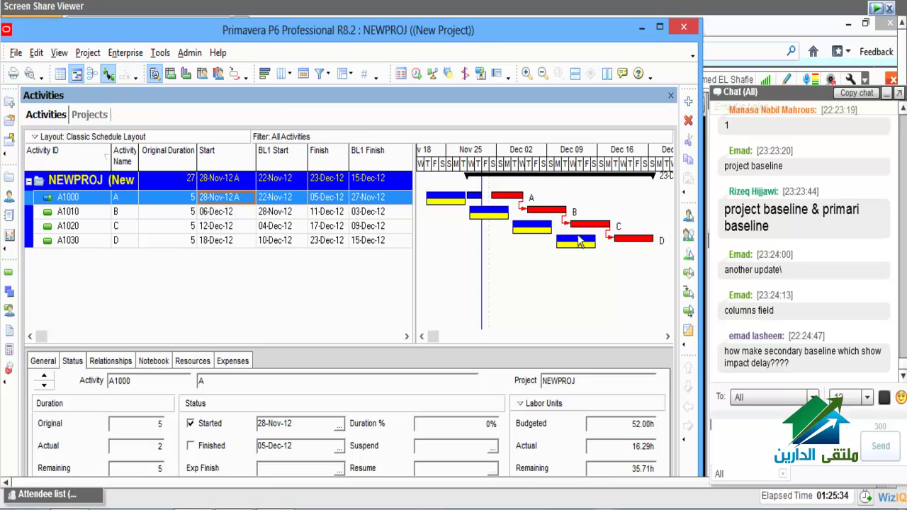
- Reopen the bar settings and set the Project Baseline bar's row to 3
click(264, 75)
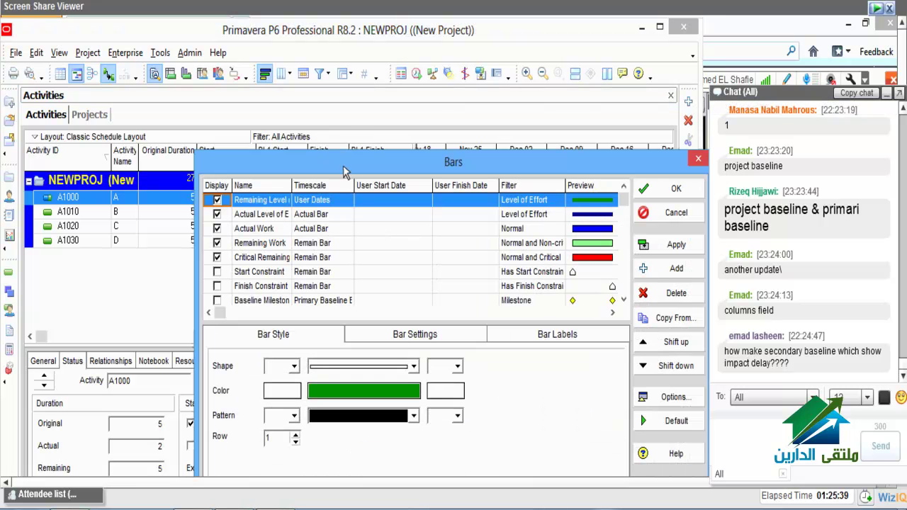
drag(345, 173, 203, 240)
scroll(141, 312, down, 5)
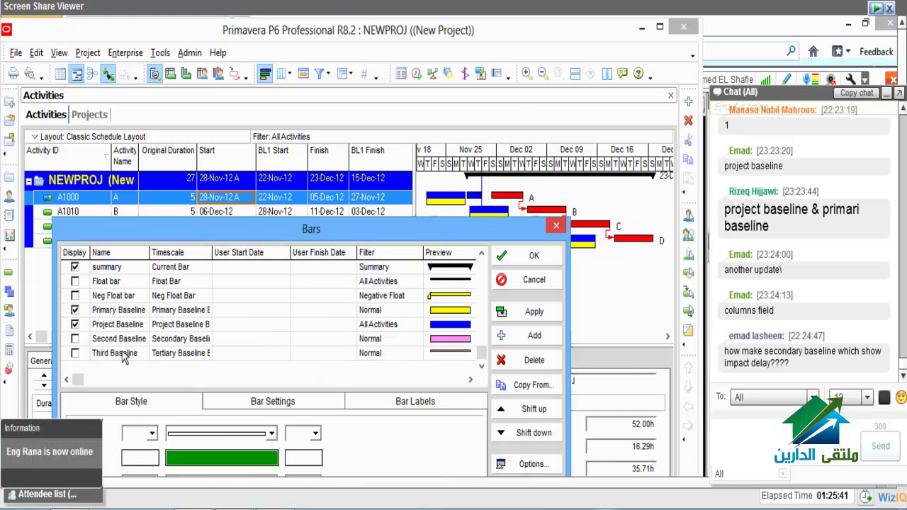
click(122, 326)
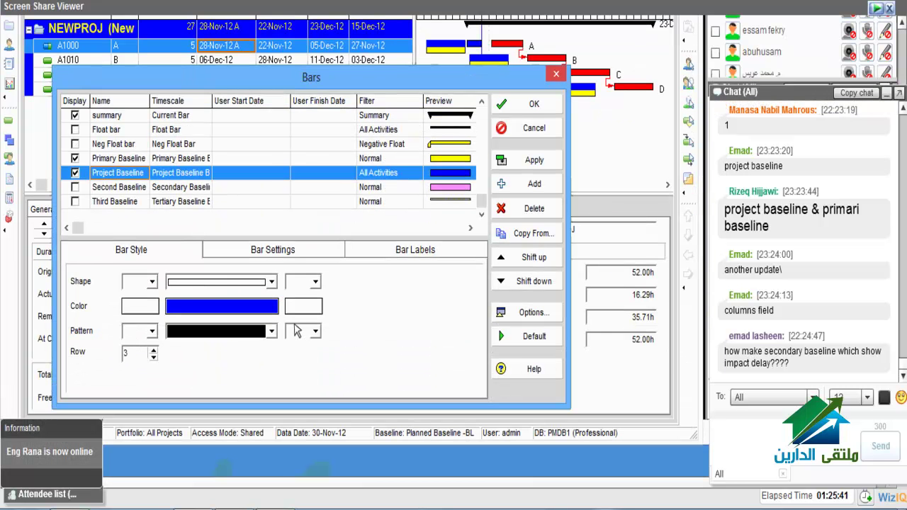
double_click(126, 353)
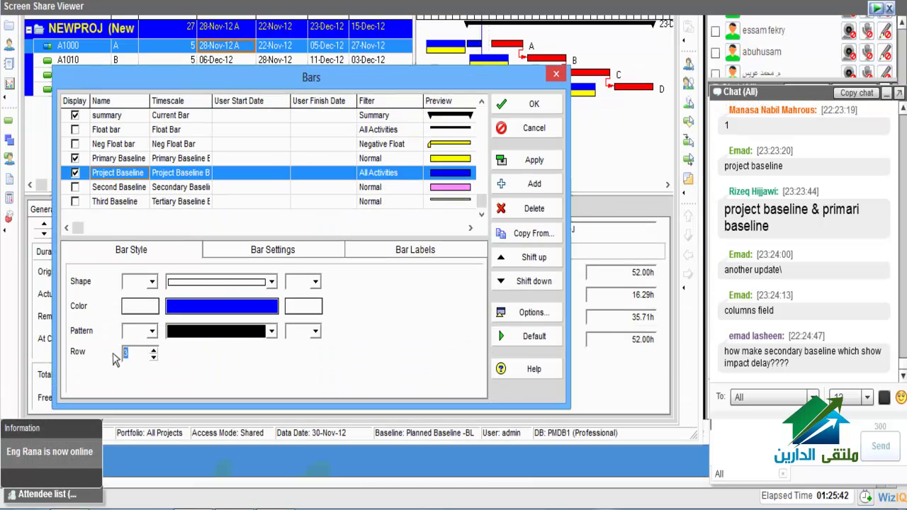
click(153, 349)
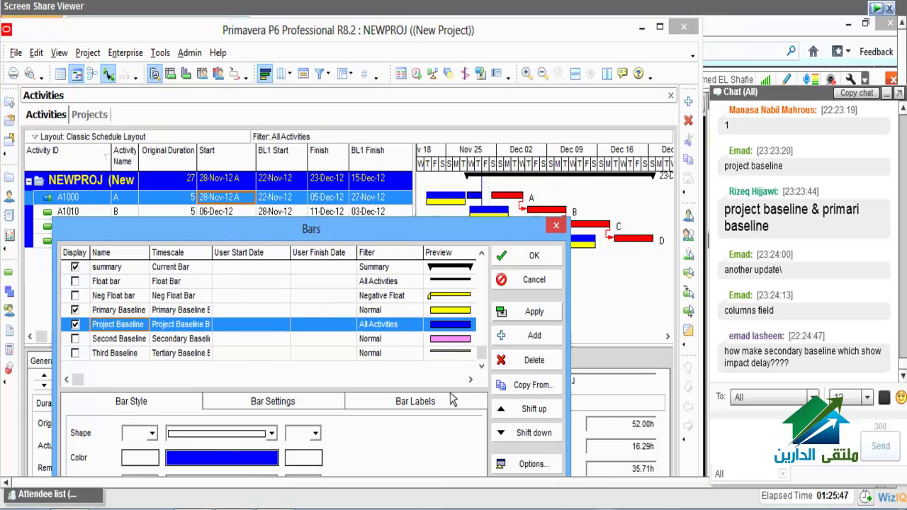
- Color the Project Baseline bar orange and accept the bar settings
click(250, 459)
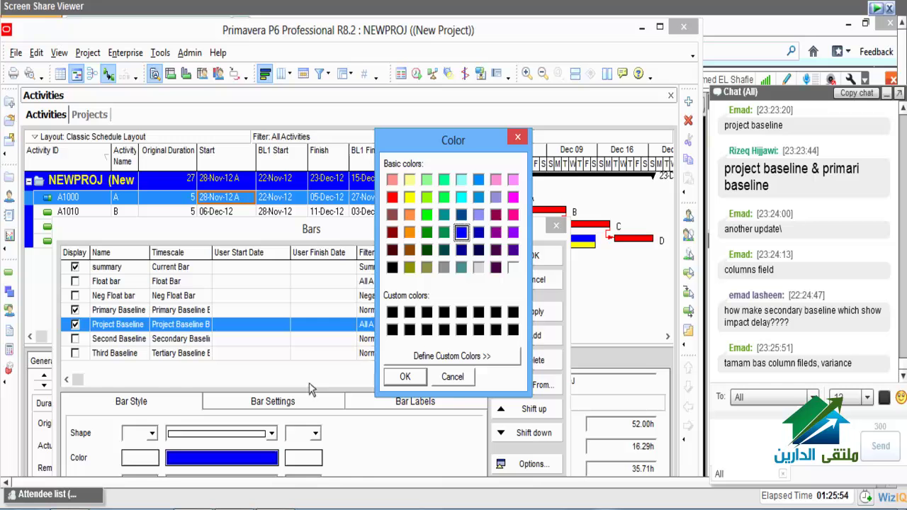
click(410, 232)
click(404, 376)
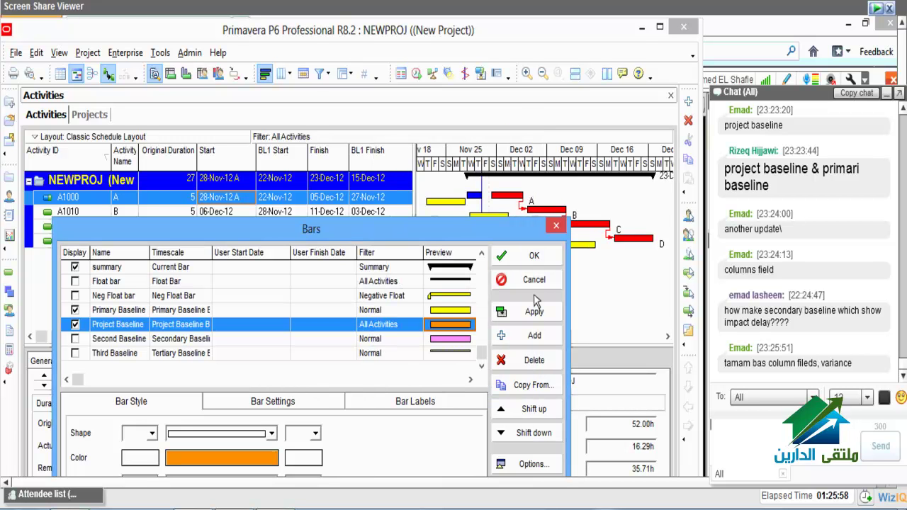
click(532, 256)
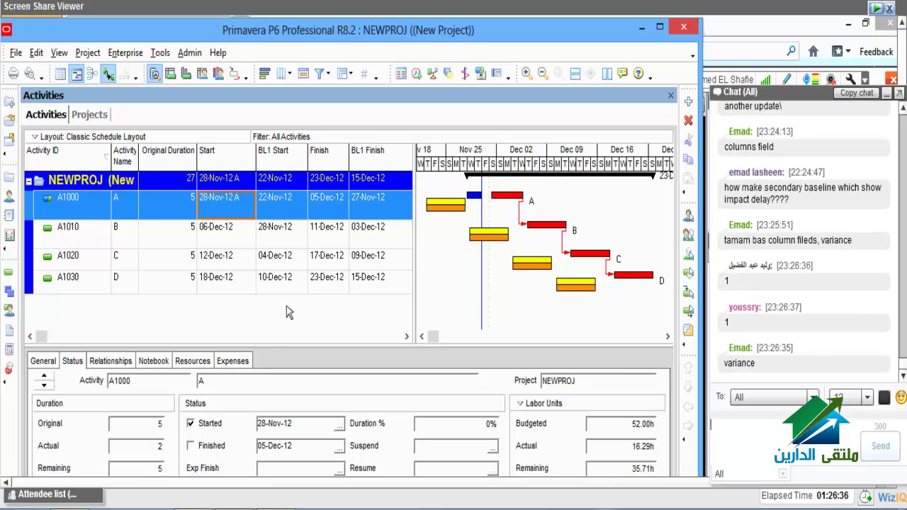
- Add a new activity below activity D and name it C
click(173, 282)
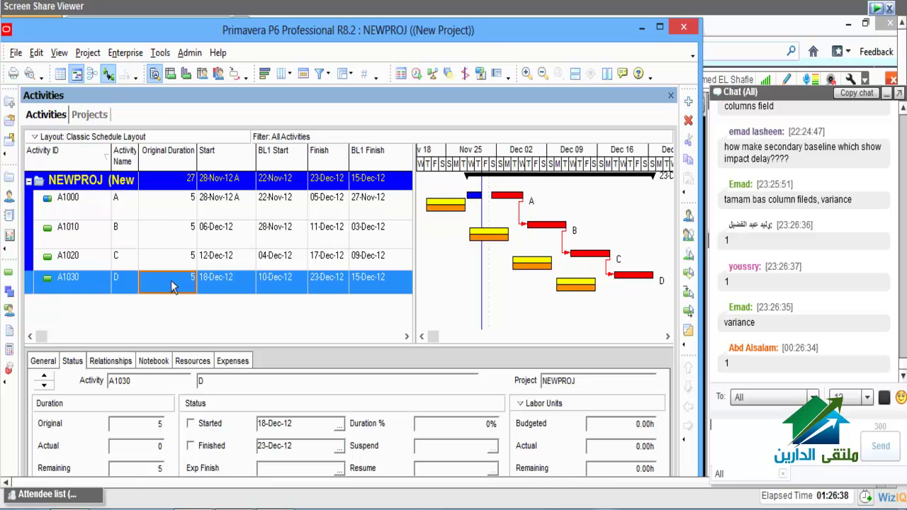
click(167, 208)
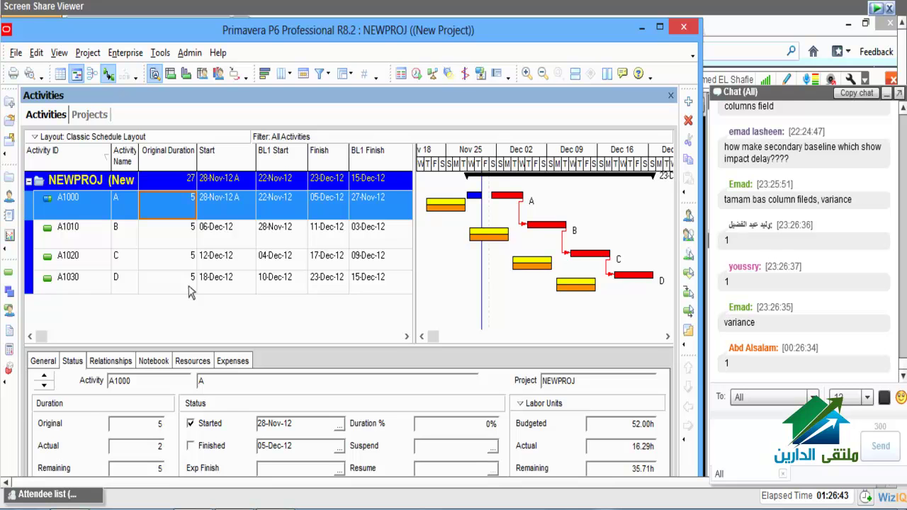
click(92, 284)
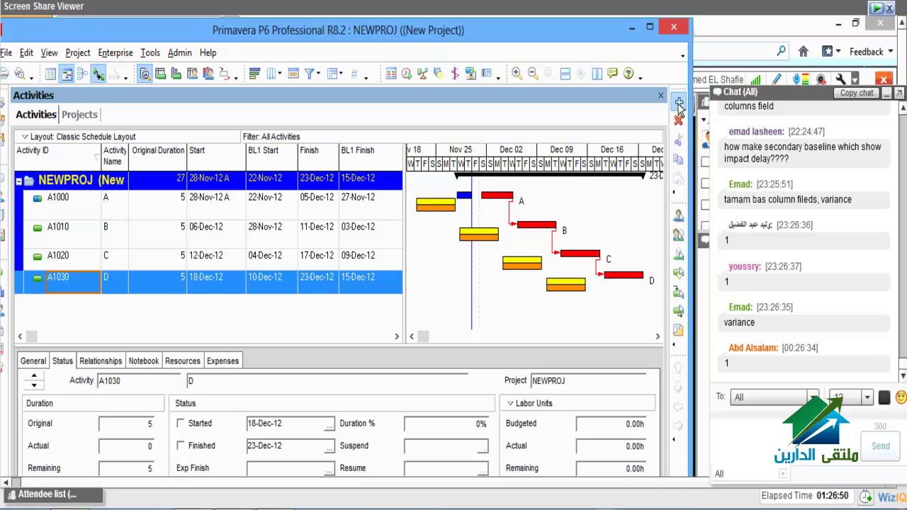
click(679, 105)
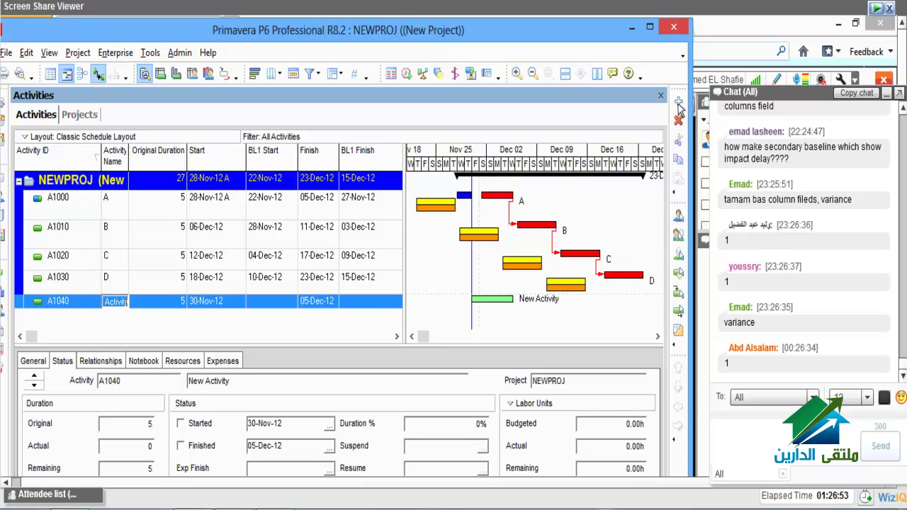
text(C)
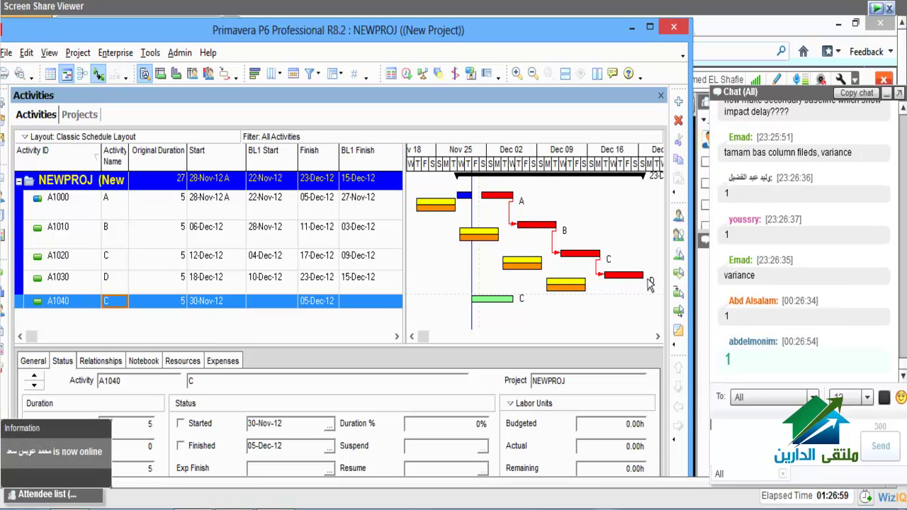
- Link the finish of activity D to the start of new activity A1040 and reschedule the project
key(Up)
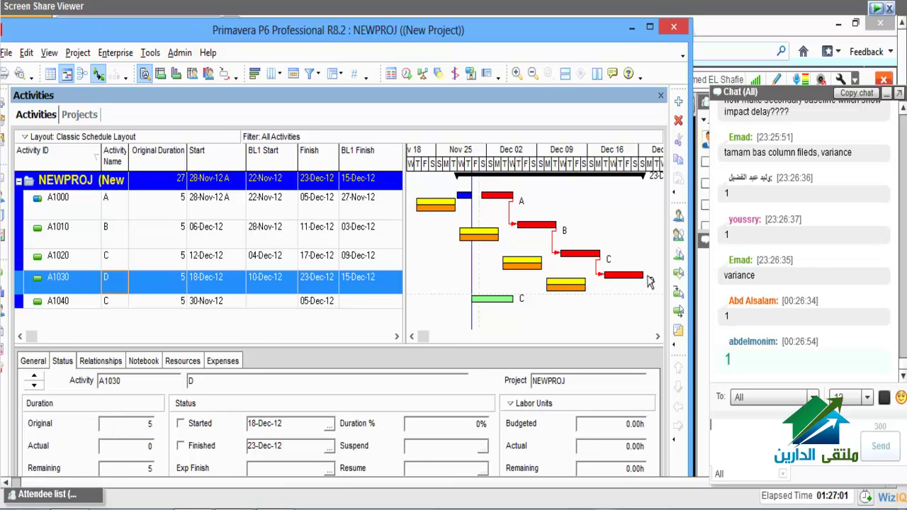
drag(644, 277, 494, 298)
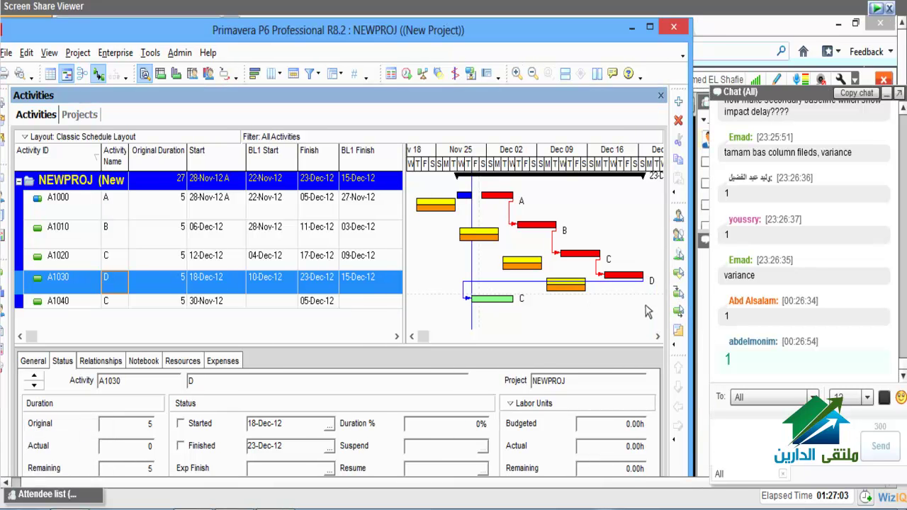
click(416, 75)
click(600, 280)
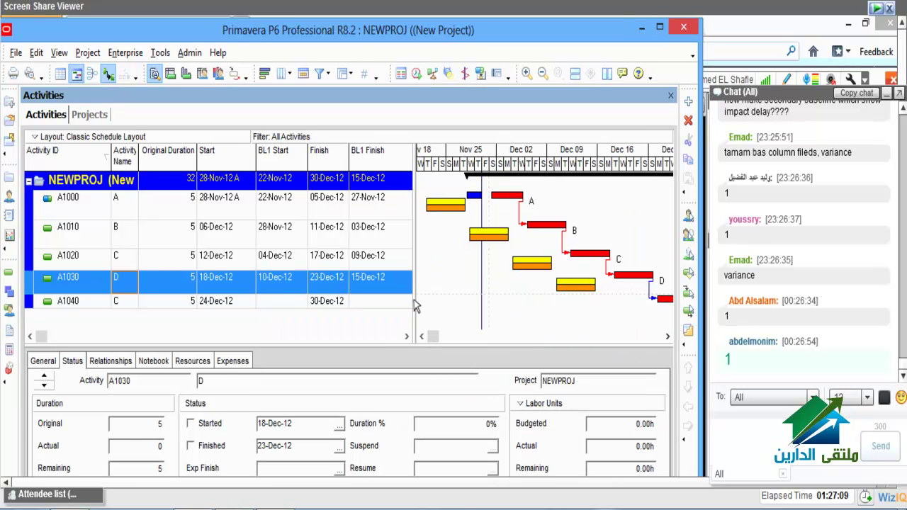
- Examine the BL1 Start and BL1 Finish values of activity A1040 and its bar in the Gantt chart
drag(414, 305, 475, 319)
click(287, 305)
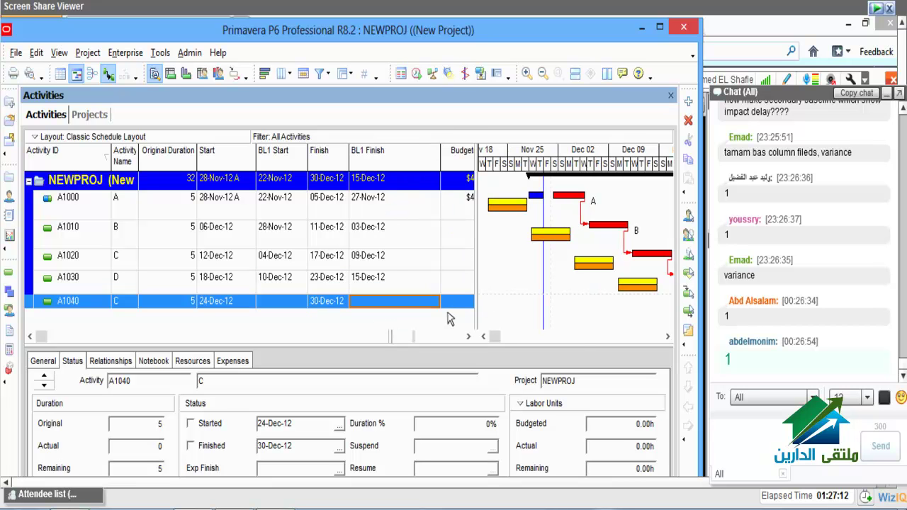
click(273, 303)
key(Tab)
key(shift+Tab)
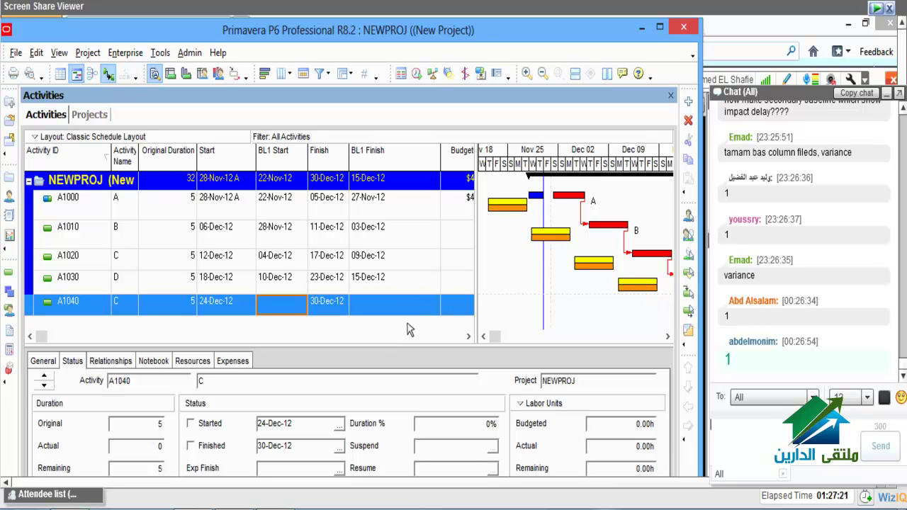
drag(404, 330, 395, 329)
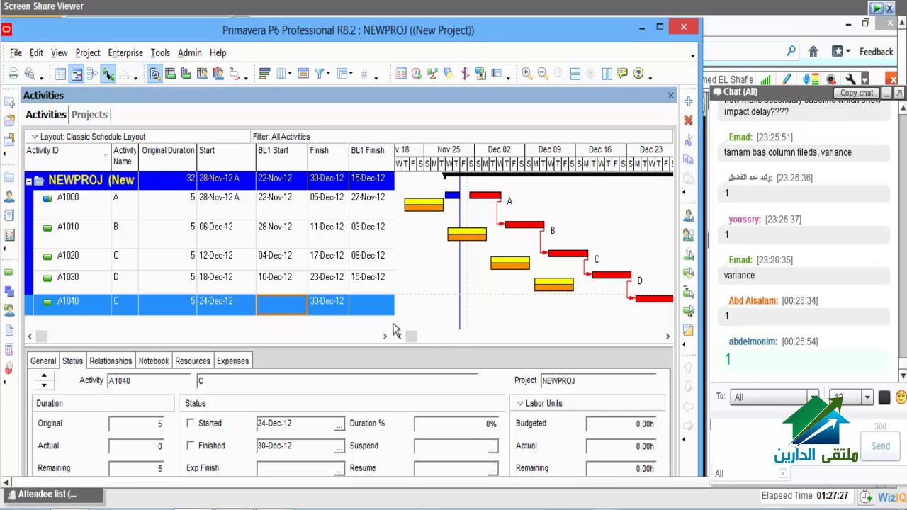
drag(394, 330, 382, 331)
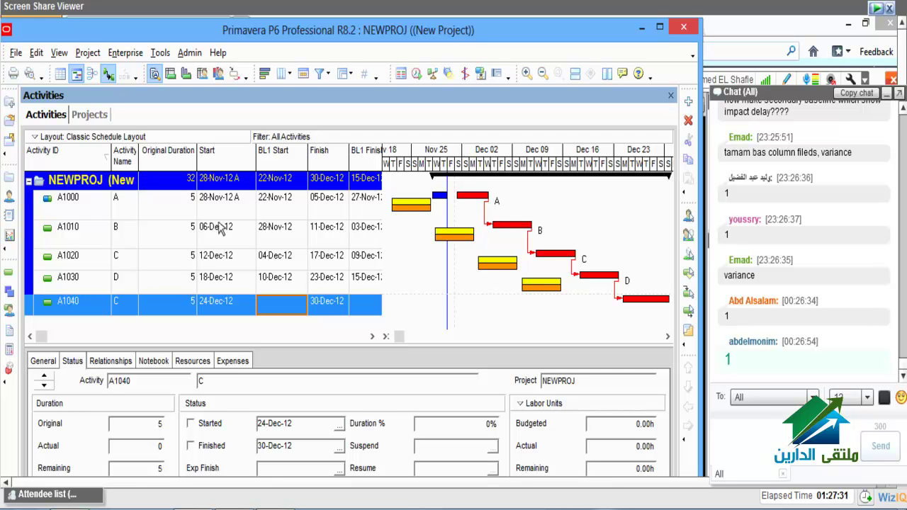
- Open Maintain Baselines for the project, keeping the Gantt chart in view
click(85, 56)
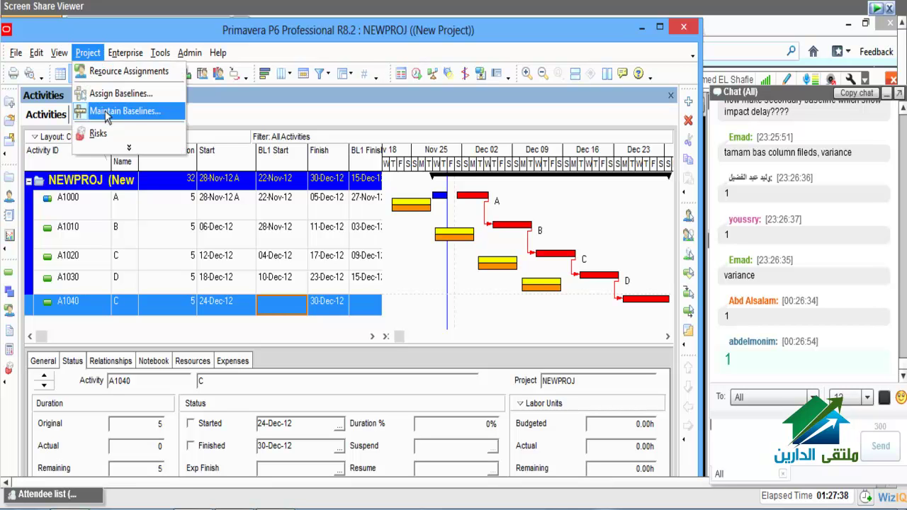
click(106, 115)
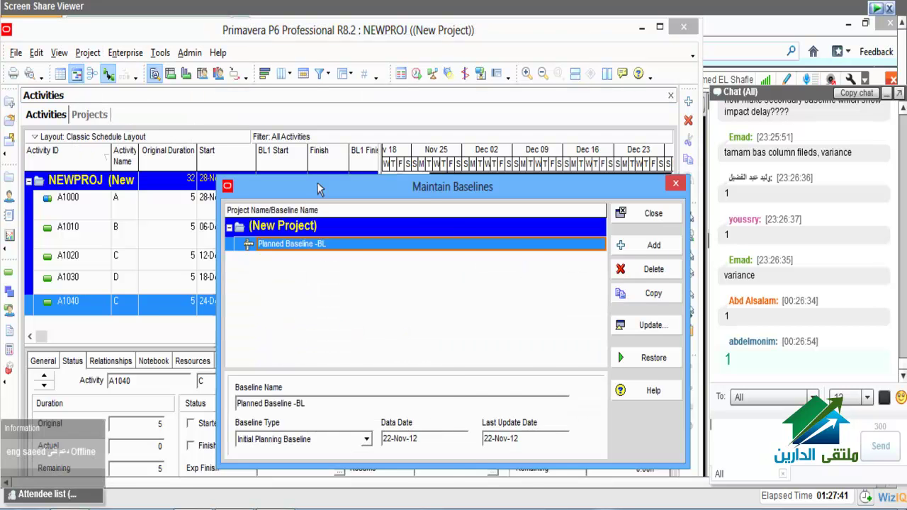
drag(319, 187, 165, 258)
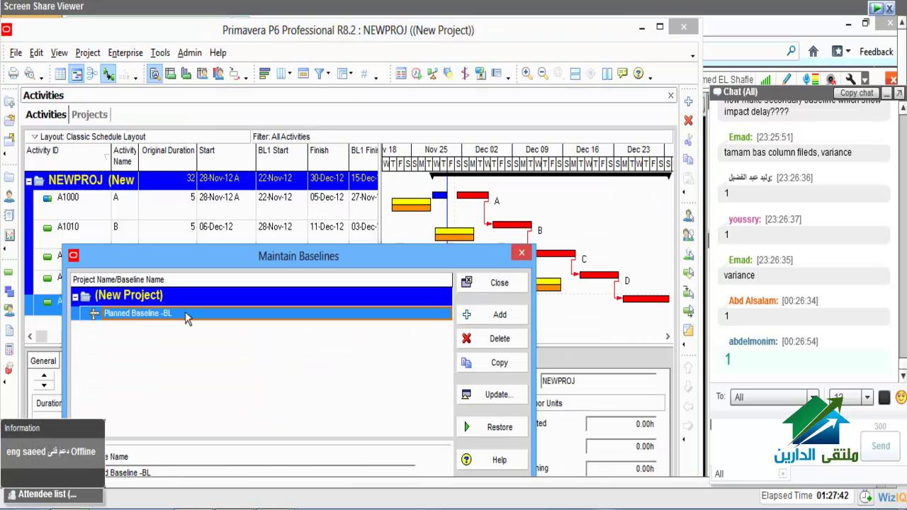
- Review the update settings available for Planned Baseline -BL and close them
click(496, 401)
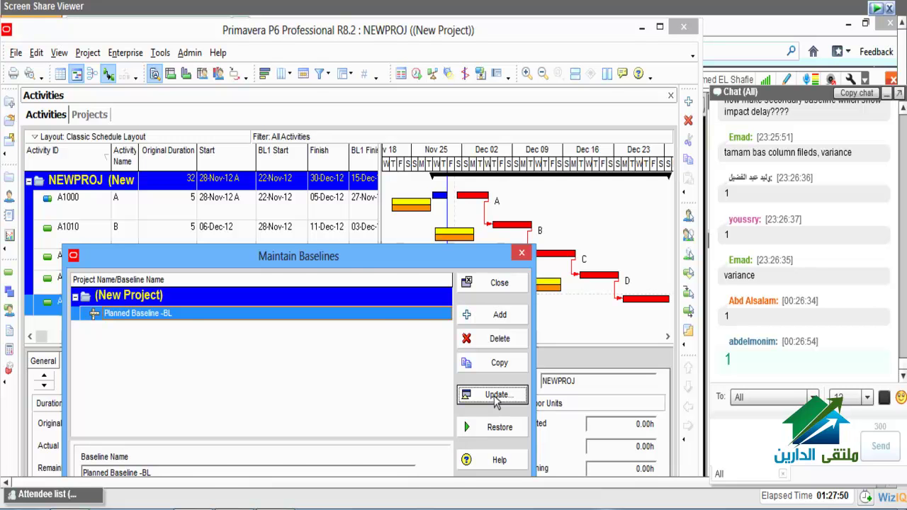
drag(444, 107, 401, 181)
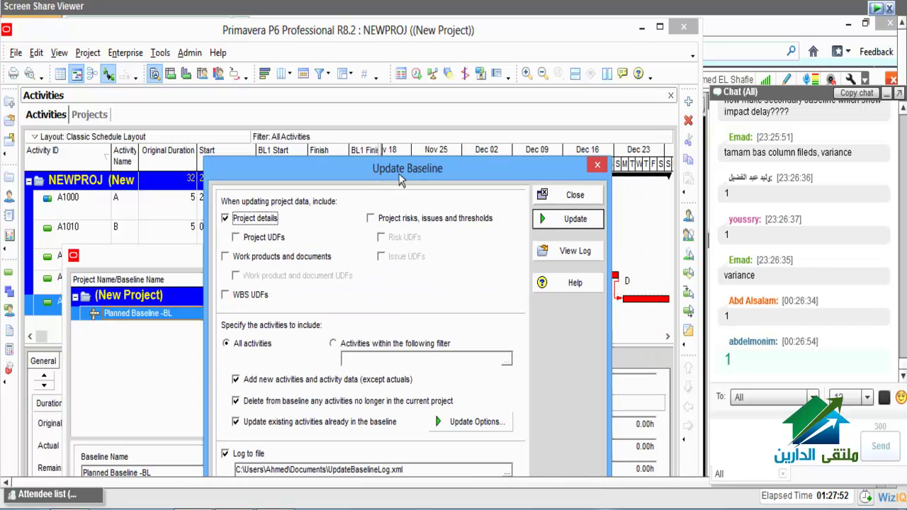
click(597, 167)
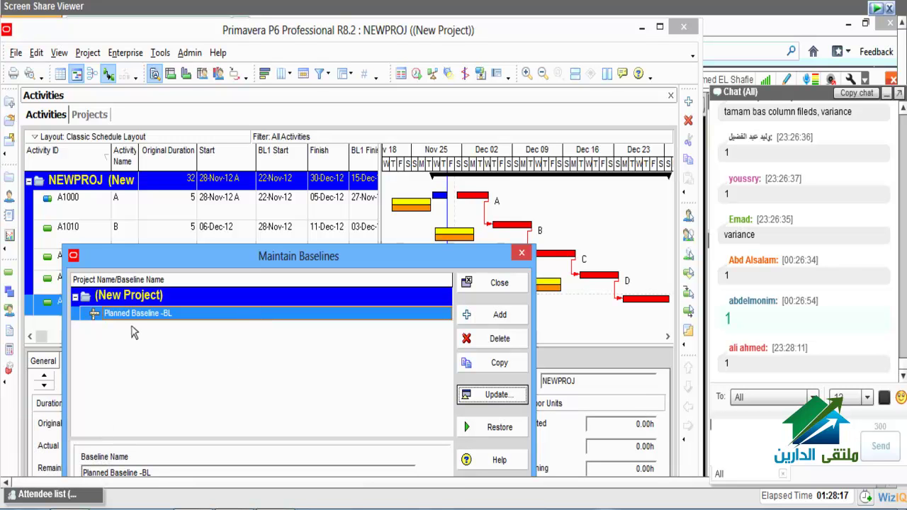
- Update Planned Baseline -BL for all activities, adding new activities and including relationships in the updated activity data
click(496, 395)
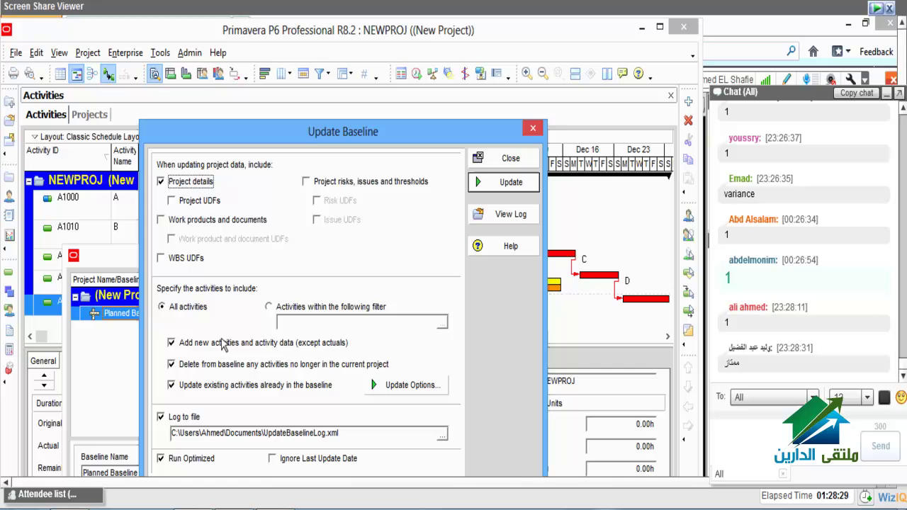
click(171, 342)
click(172, 343)
click(432, 394)
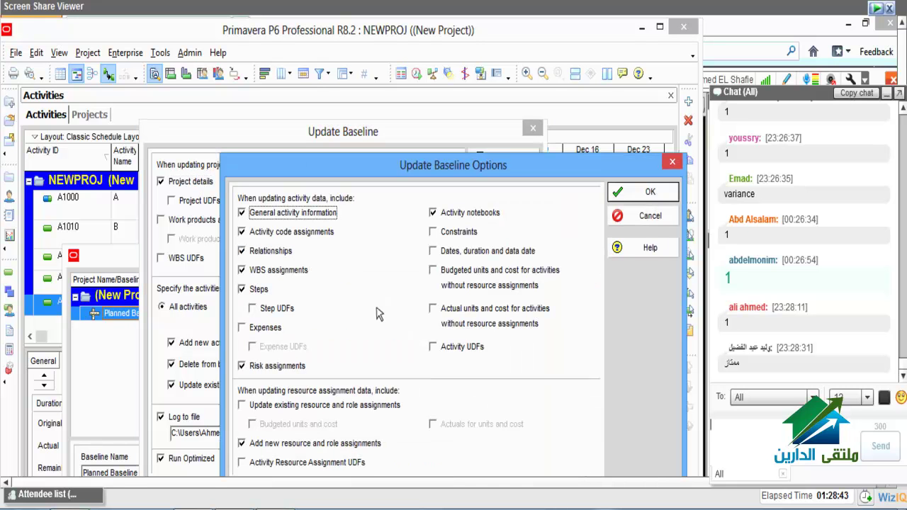
drag(373, 176, 259, 97)
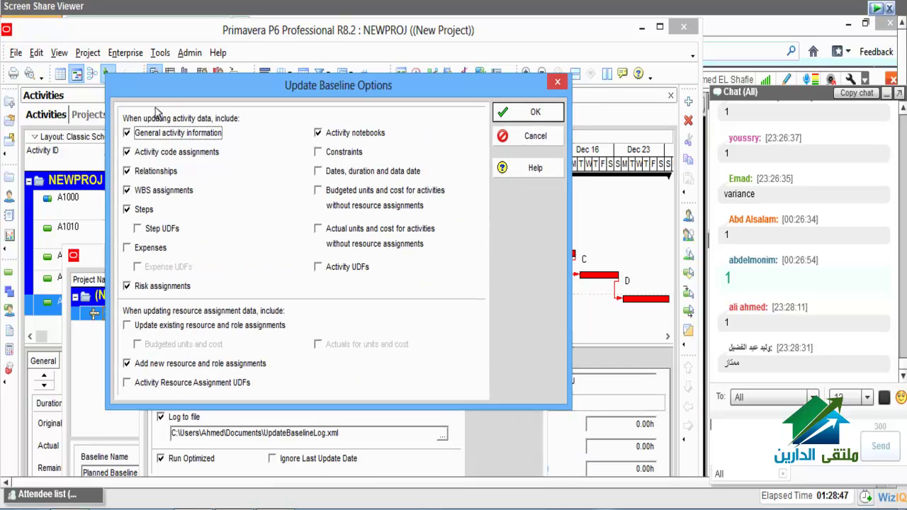
click(129, 175)
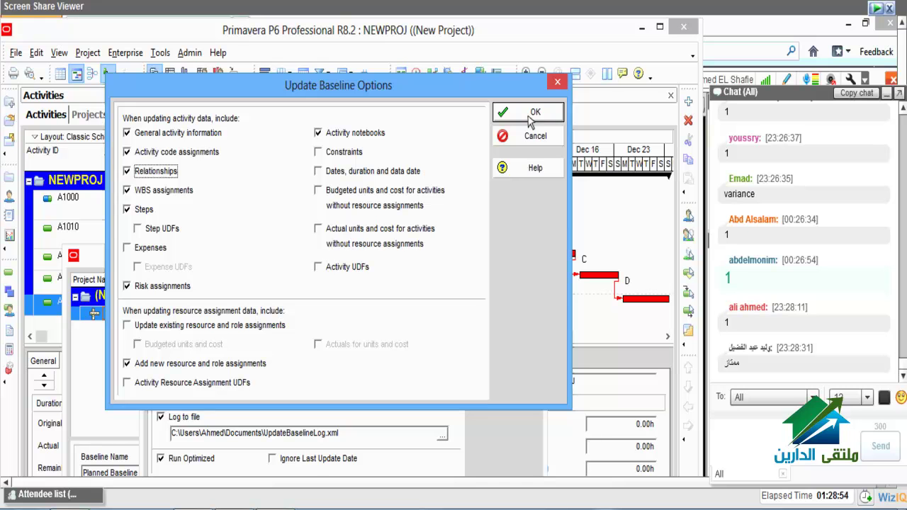
click(531, 115)
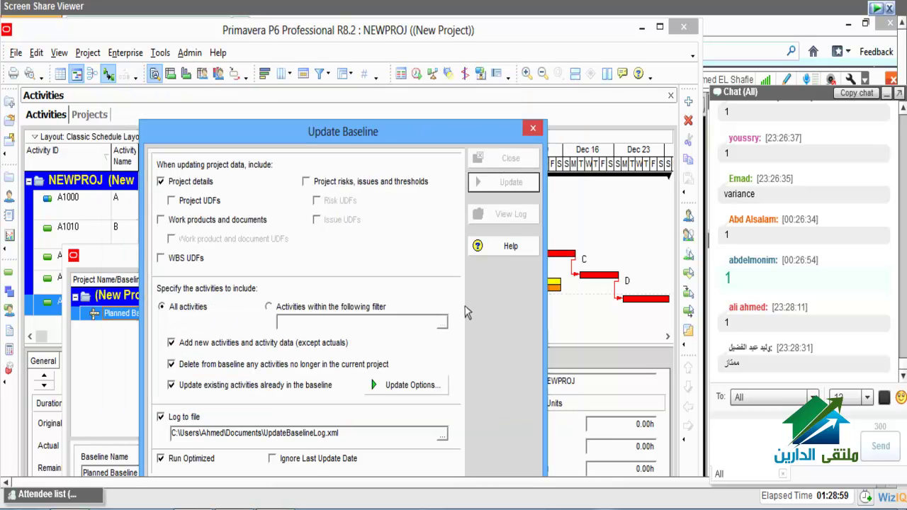
- Run the update of Planned Baseline -BL and close Maintain Baselines to return to the Gantt chart
key(Return)
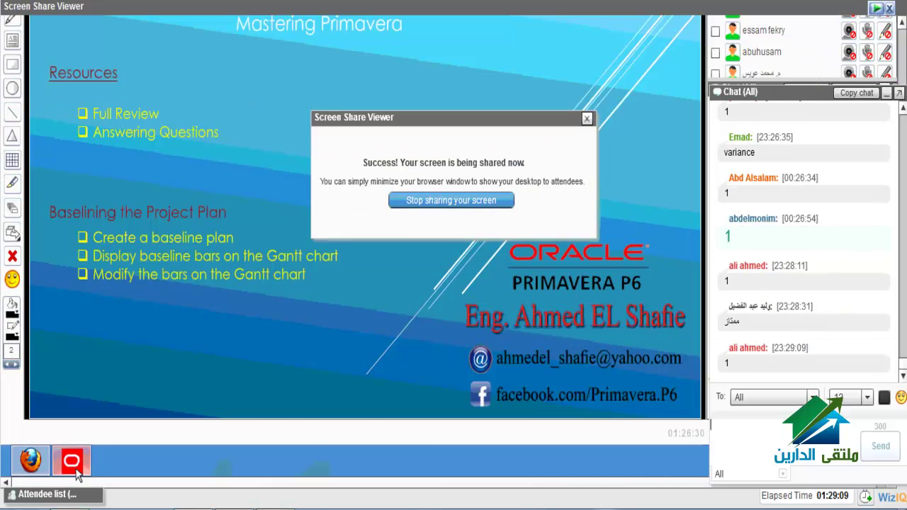
click(71, 462)
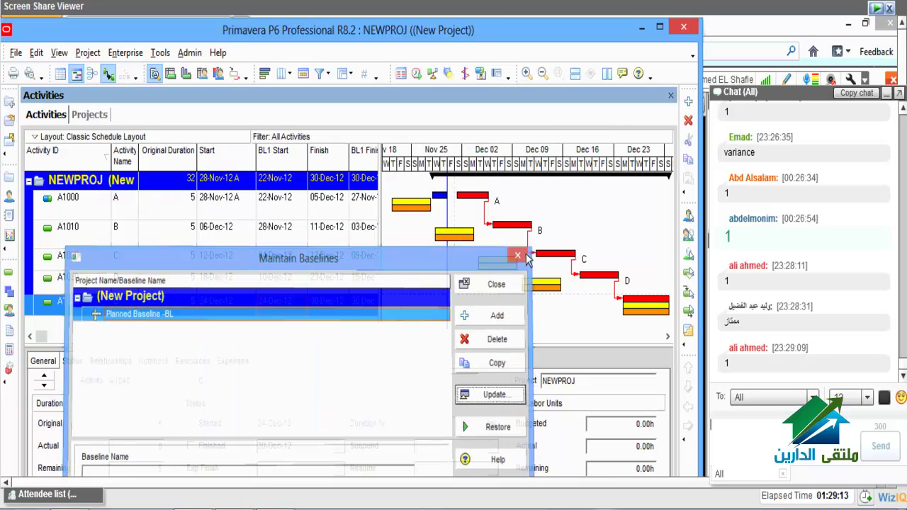
click(522, 254)
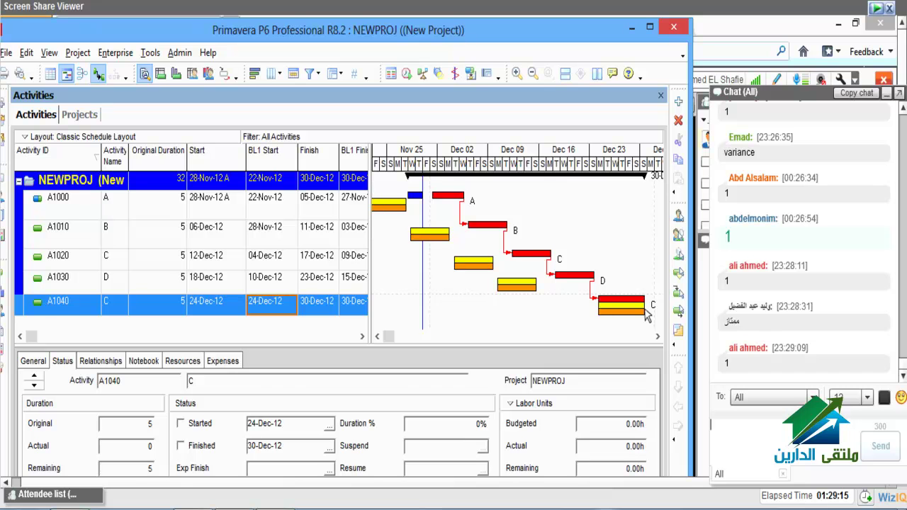
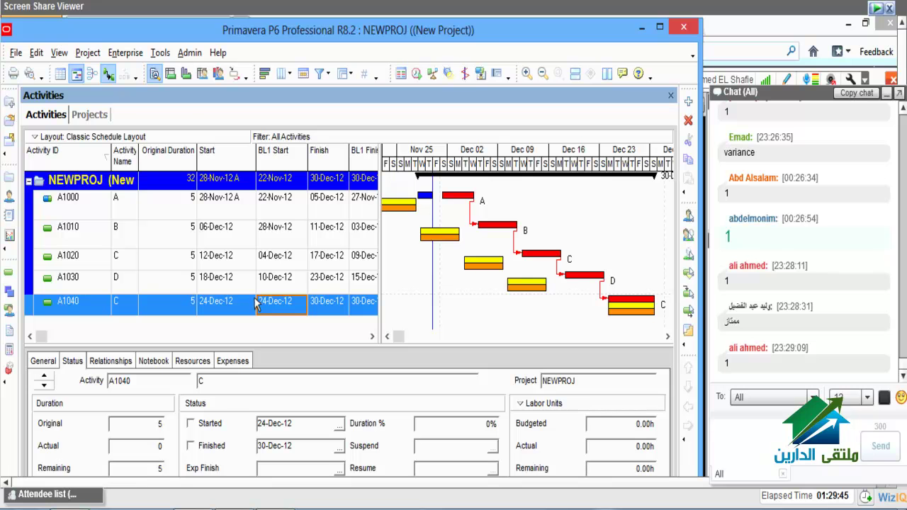
- Check the baselines listed for the project in Maintain Baselines alongside the Gantt chart and close it
click(89, 53)
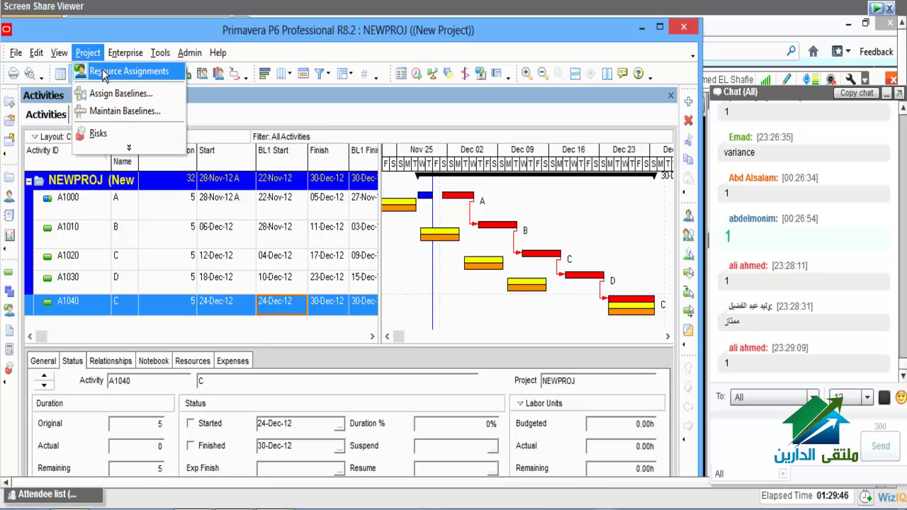
click(117, 113)
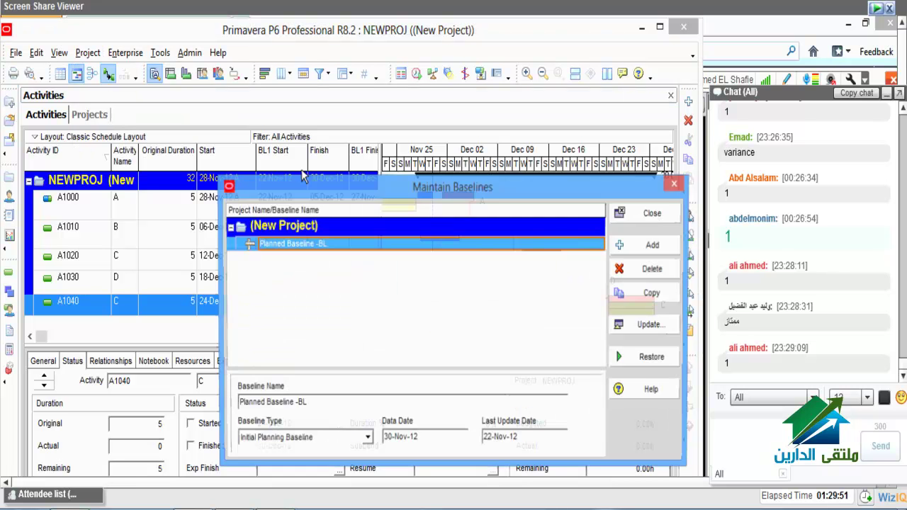
drag(406, 195, 320, 290)
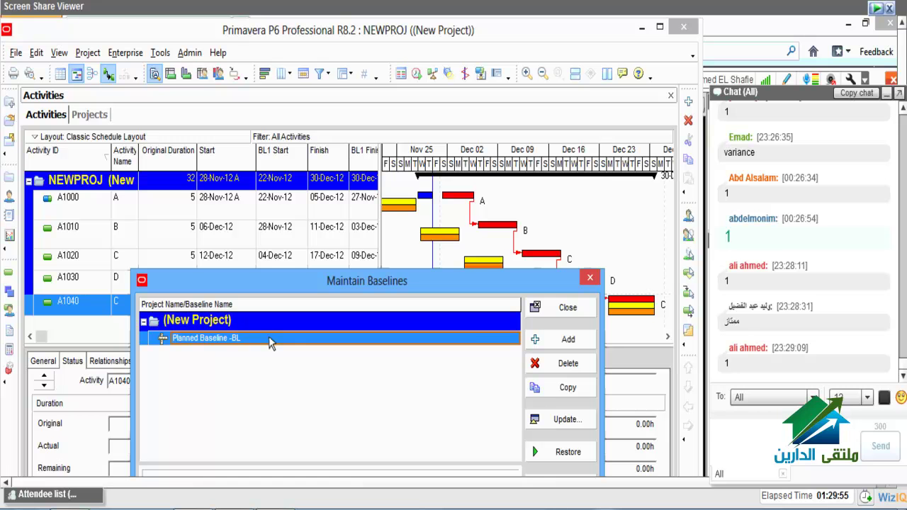
click(590, 279)
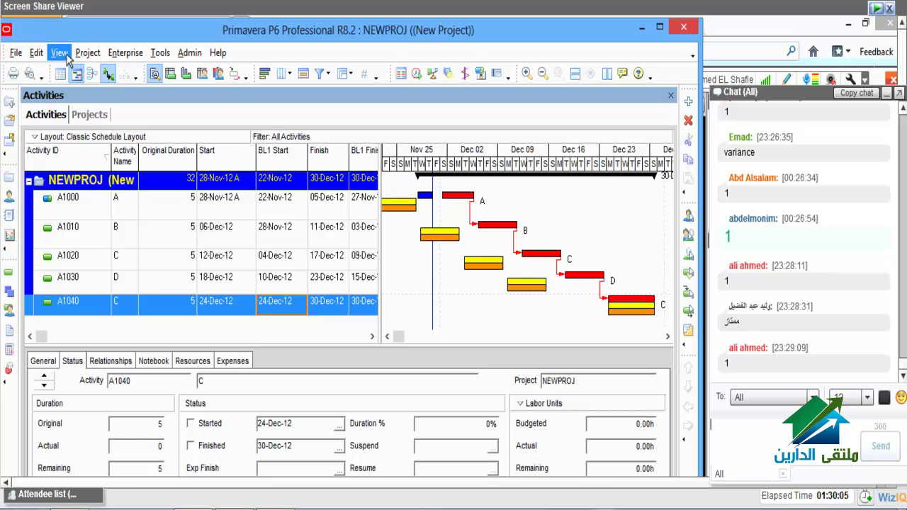
- Try to clear the Started status of activity A1000
click(339, 207)
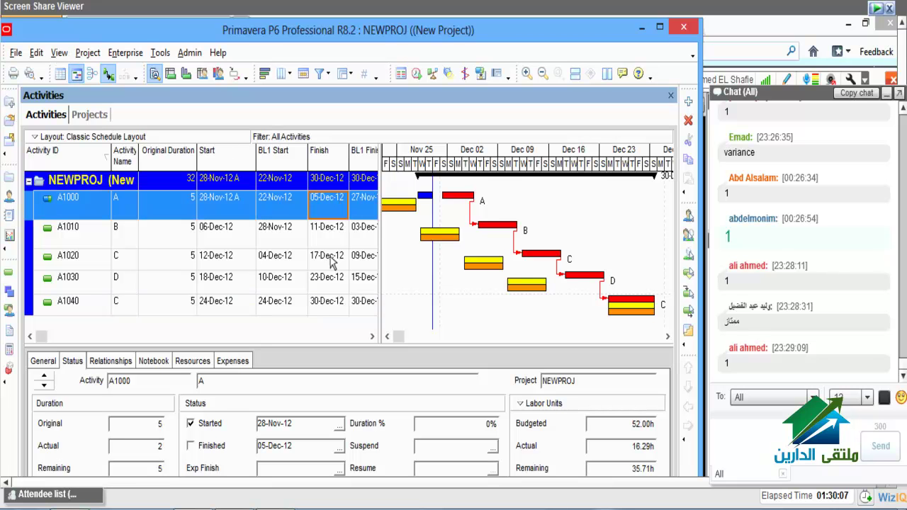
click(206, 423)
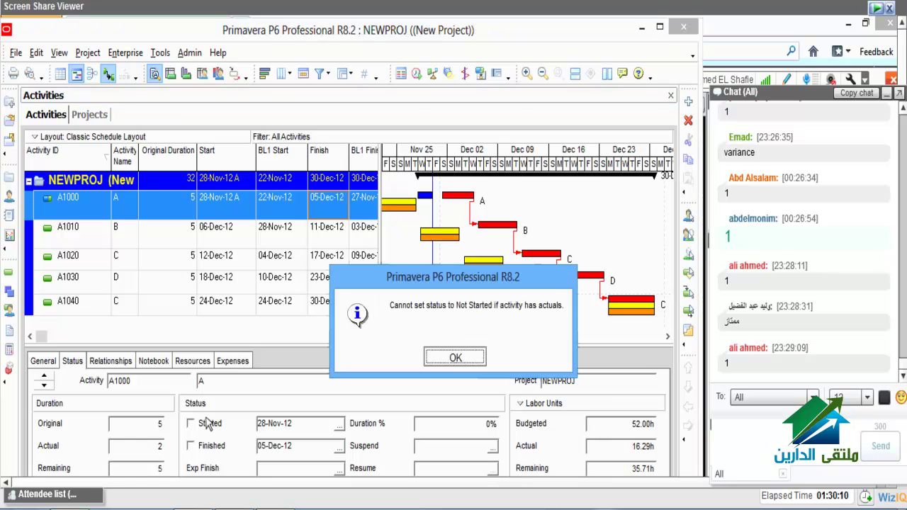
click(455, 360)
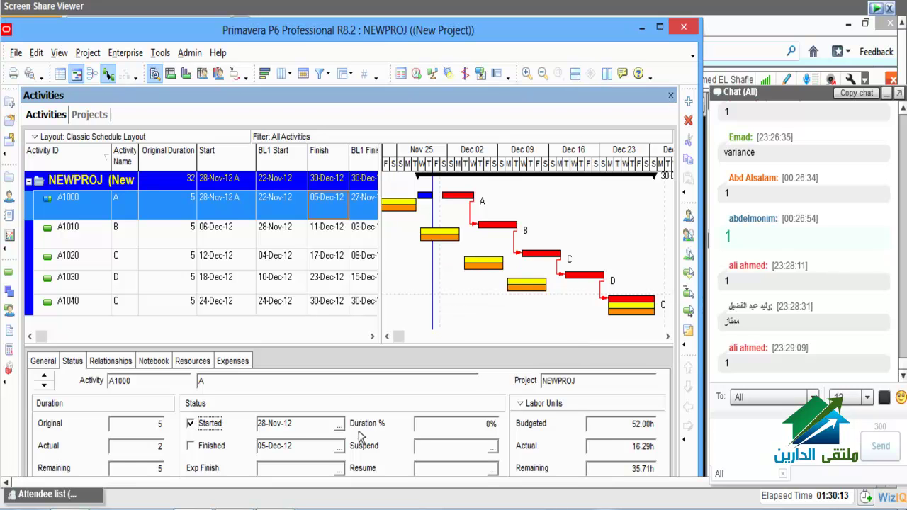
key(space)
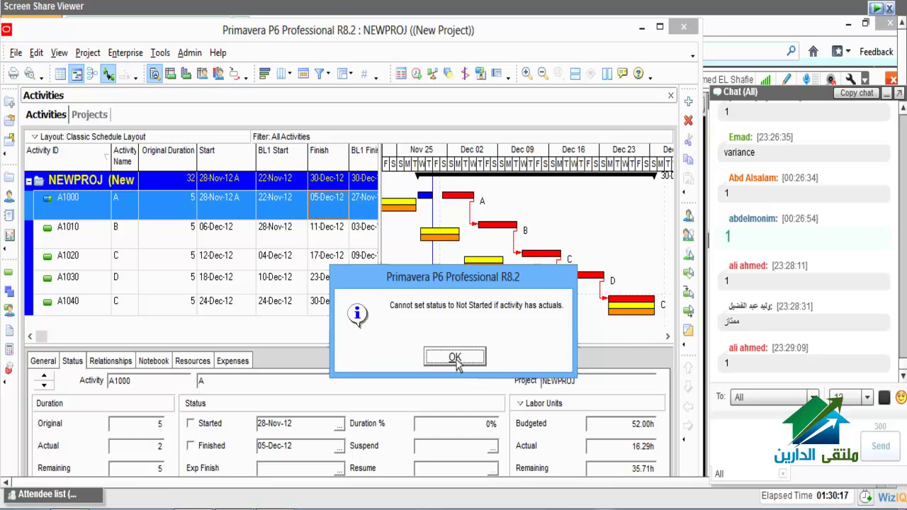
click(455, 358)
- Delete activity A1000 from the project
click(153, 360)
right_click(162, 205)
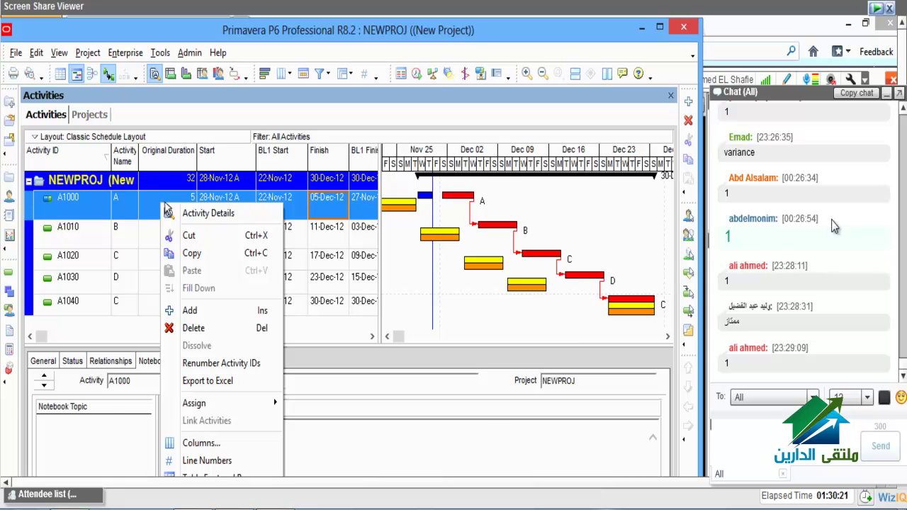
click(194, 329)
key(y)
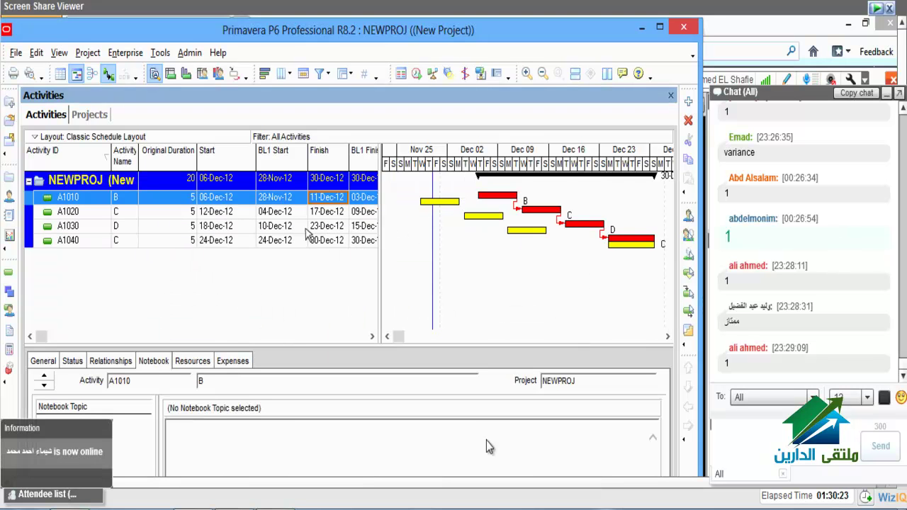
- Assign <Current Project> as both the project baseline and the primary user baseline of NEWPROJ
click(59, 53)
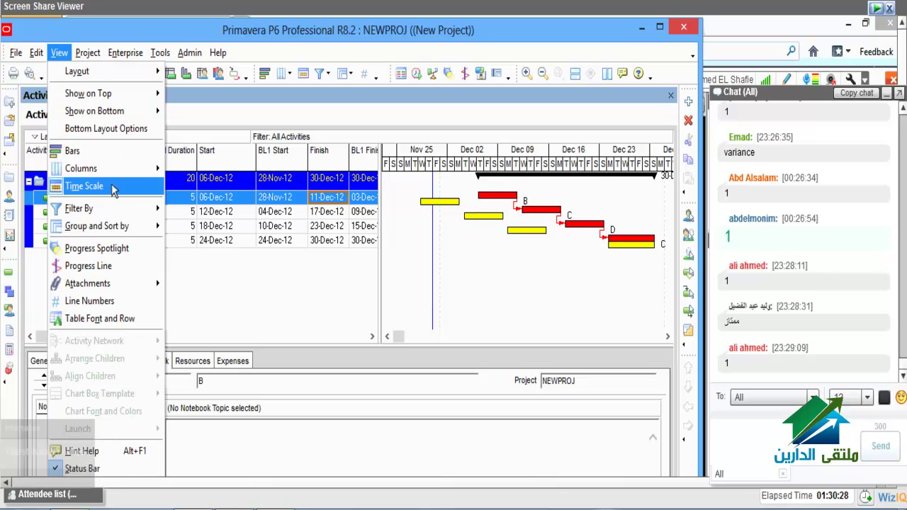
key(Right)
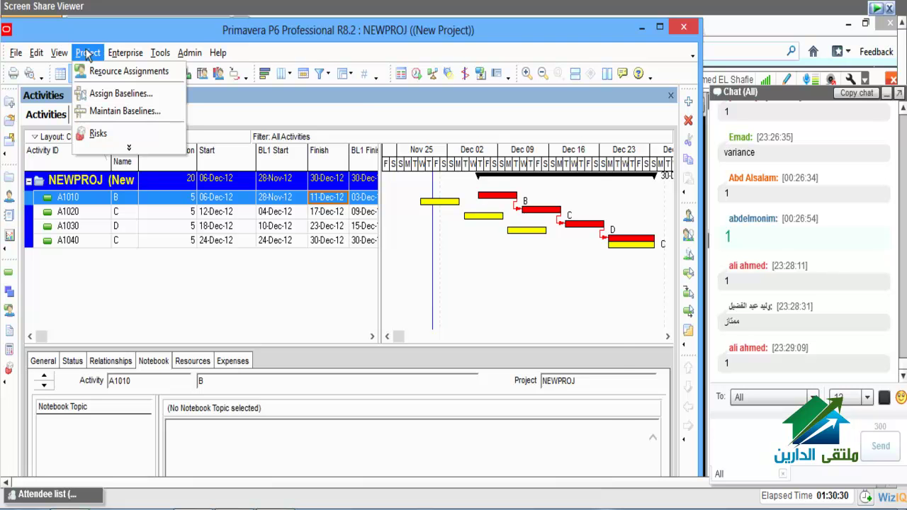
click(120, 93)
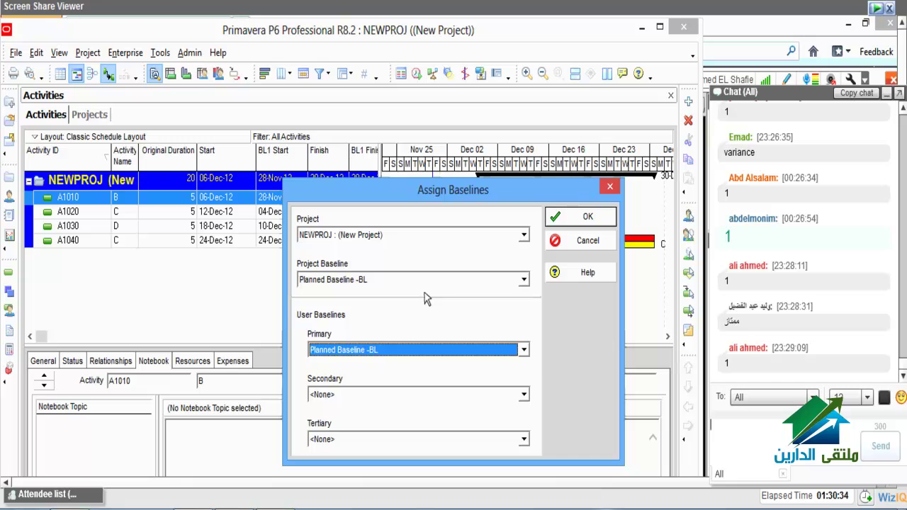
key(Up)
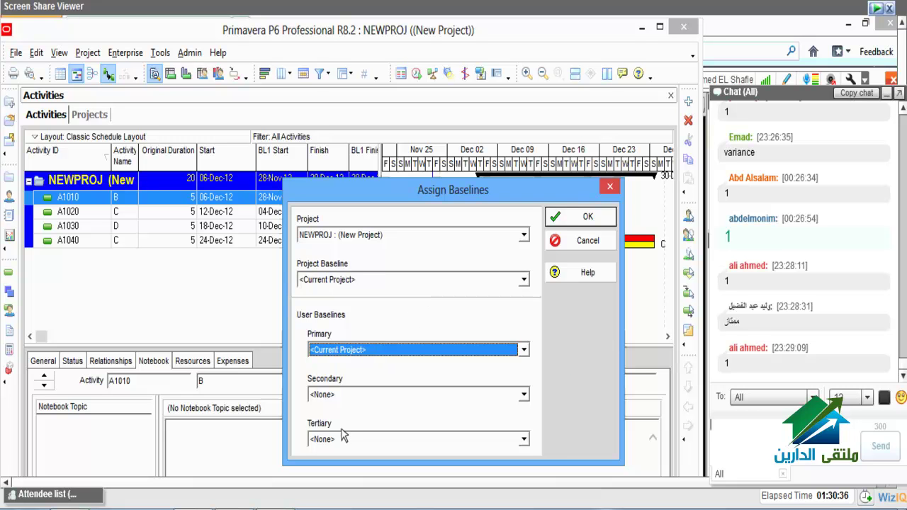
click(582, 217)
- Delete Planned Baseline -BL from the project's baselines and close Maintain Baselines
click(87, 53)
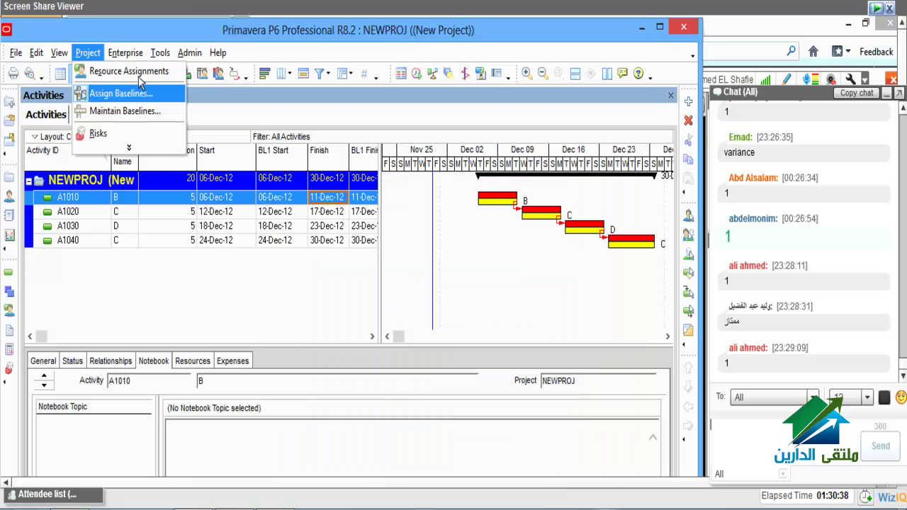
click(102, 120)
click(649, 269)
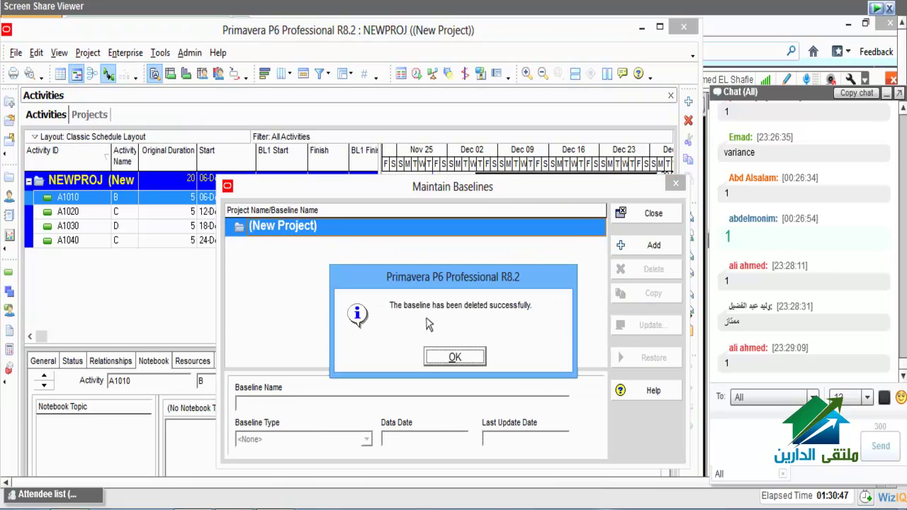
key(Return)
drag(567, 186, 489, 228)
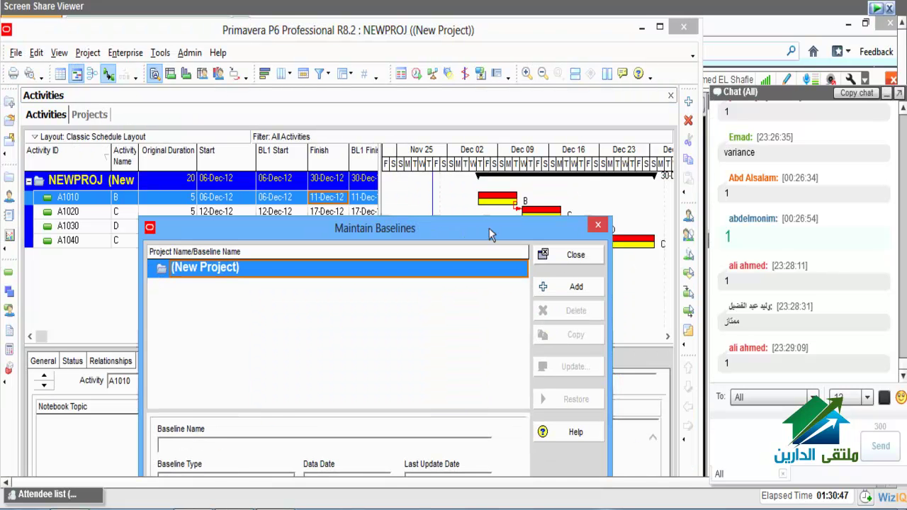
click(566, 256)
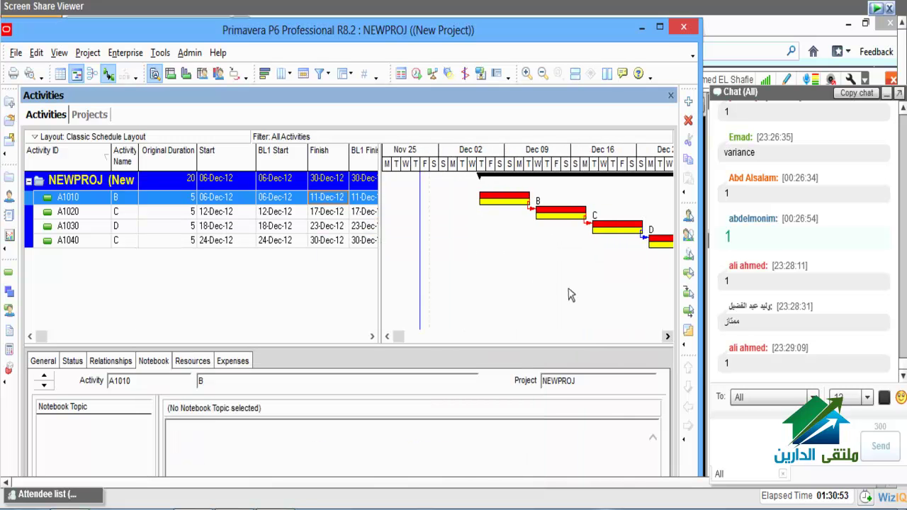
- Reschedule the project with a current data date of 06-Dec-12
click(658, 338)
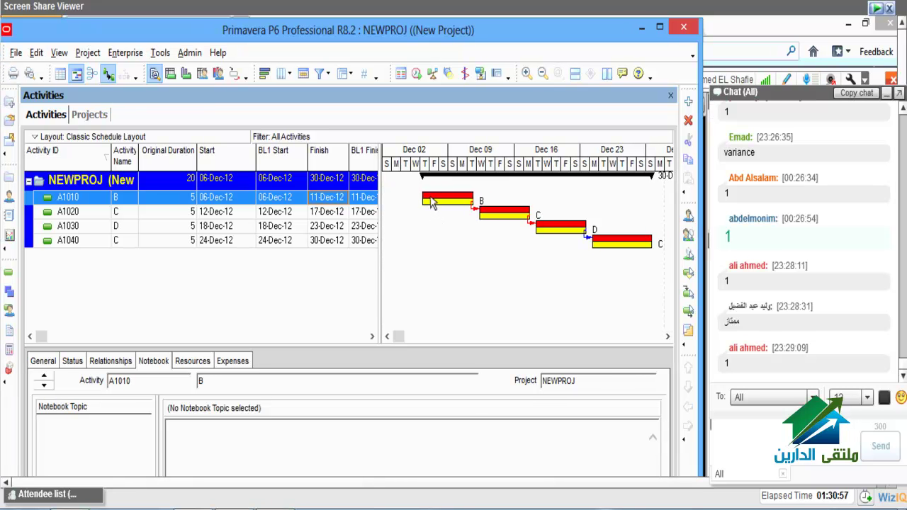
click(43, 361)
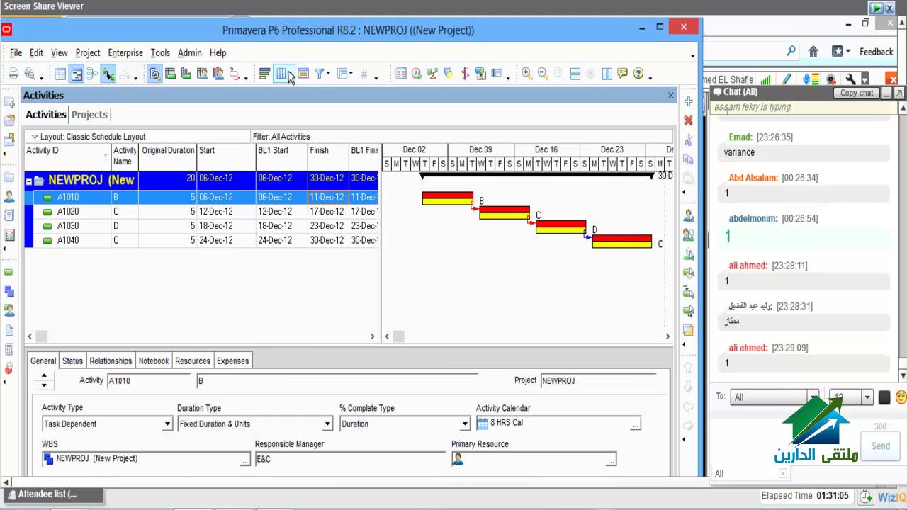
click(417, 73)
click(619, 318)
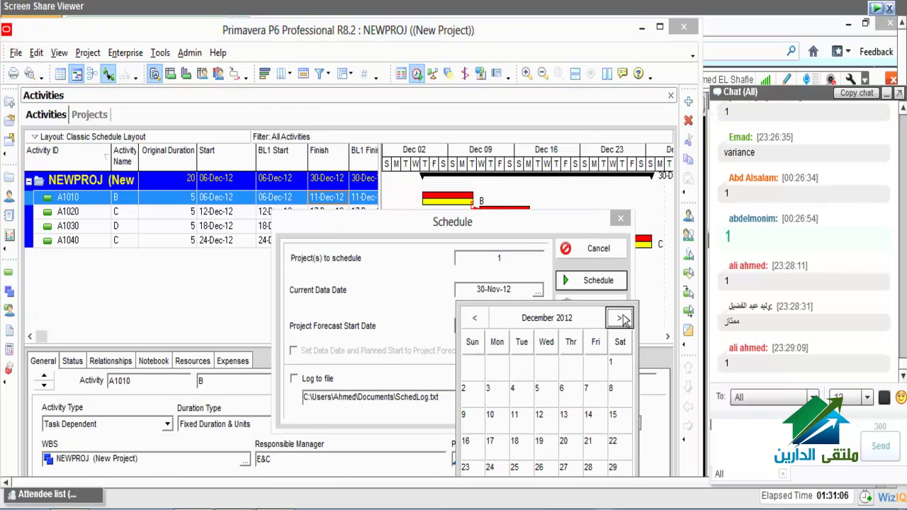
click(569, 394)
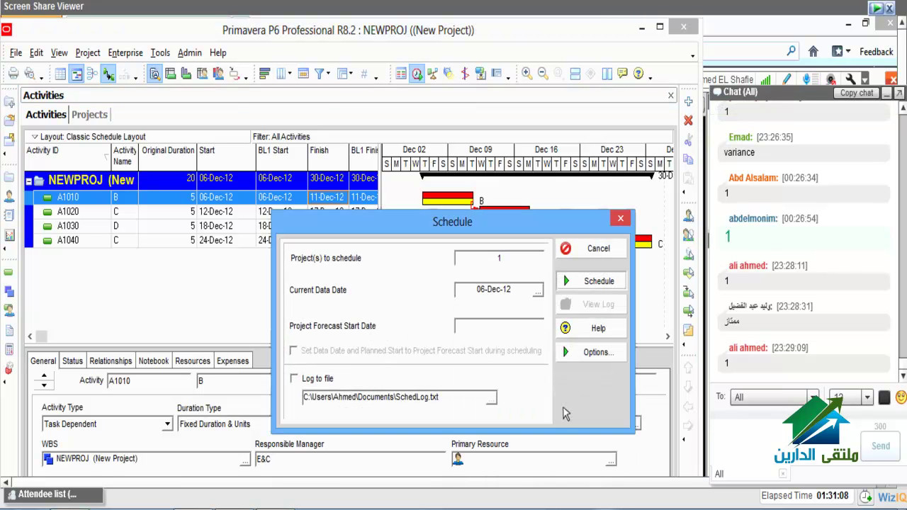
click(599, 281)
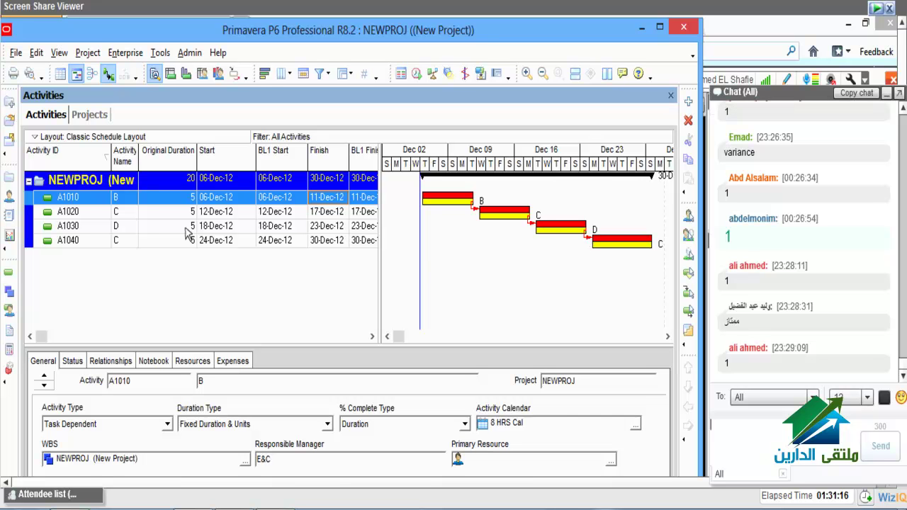
click(83, 55)
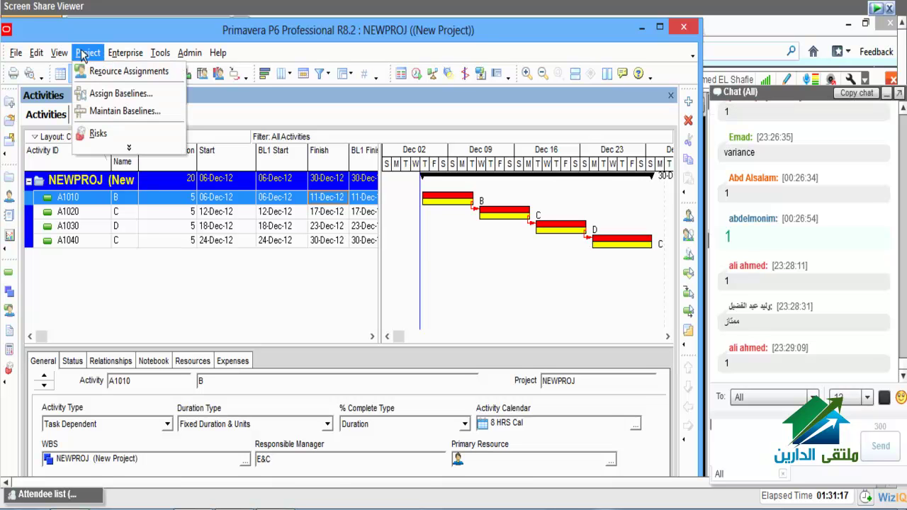
click(94, 99)
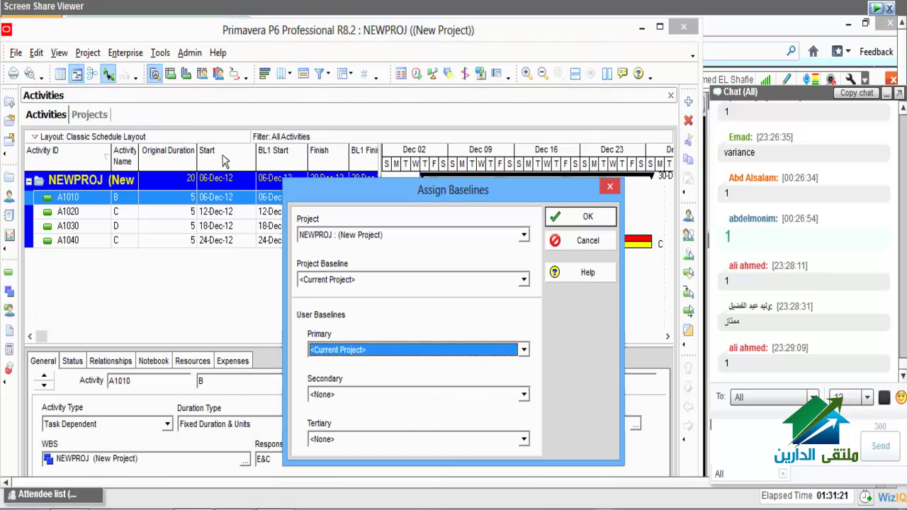
click(350, 257)
click(358, 236)
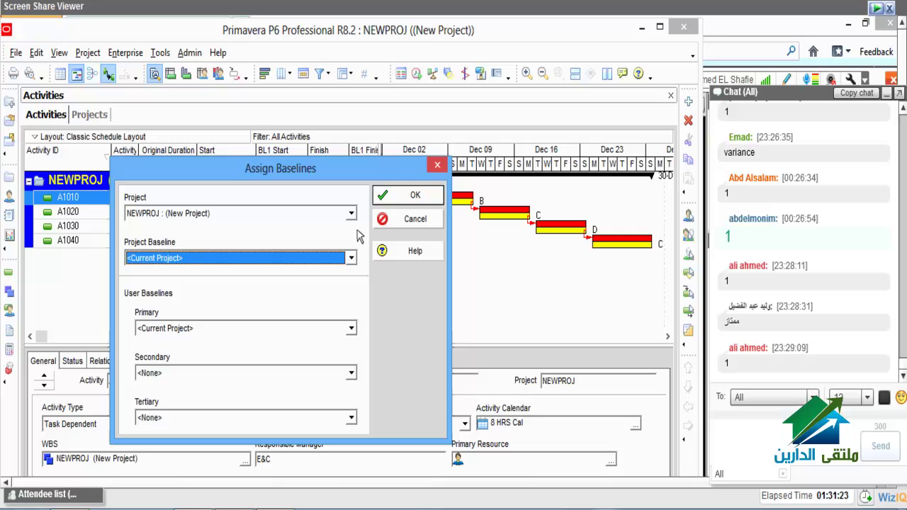
click(411, 219)
- Save a copy of the current project as a new baseline in Maintain Baselines
click(88, 53)
click(106, 109)
click(642, 245)
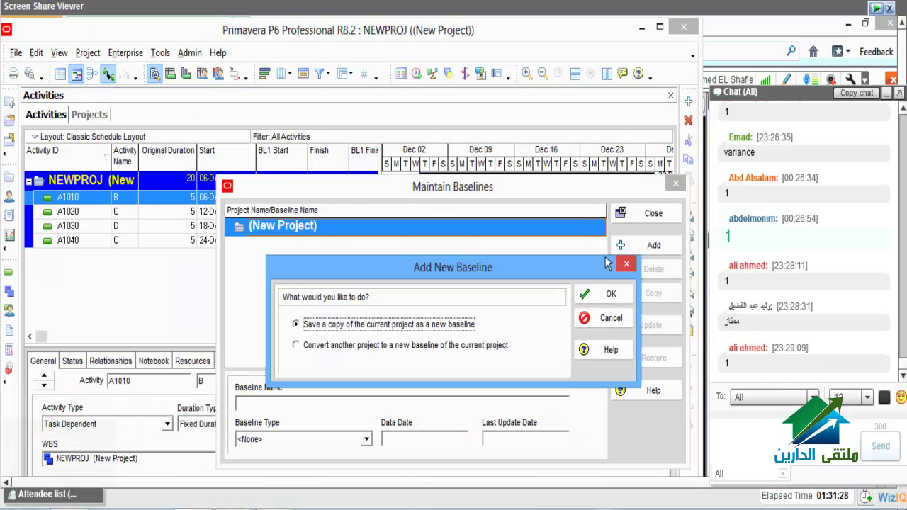
click(601, 294)
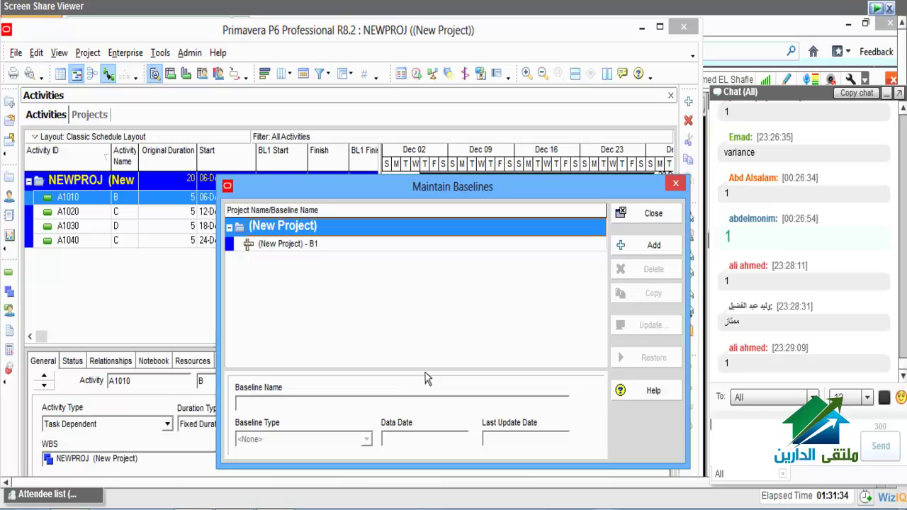
- Rename the new baseline as Planned Baseline - BL
click(305, 244)
text(Planned Ba)
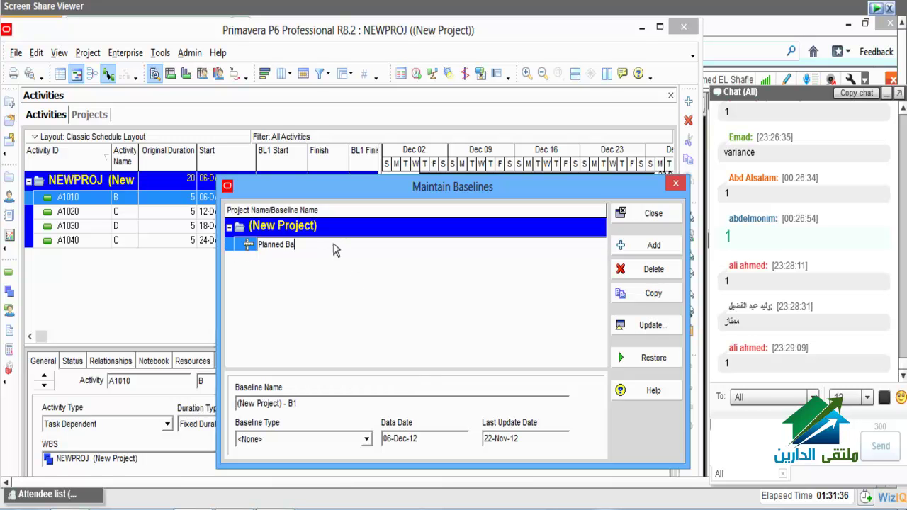
text(seline)
key(Return)
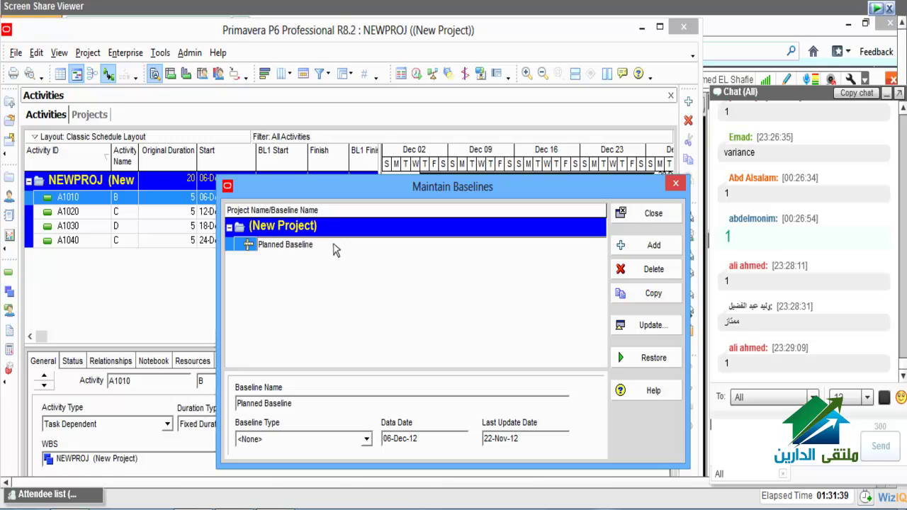
text(- BL)
key(Return)
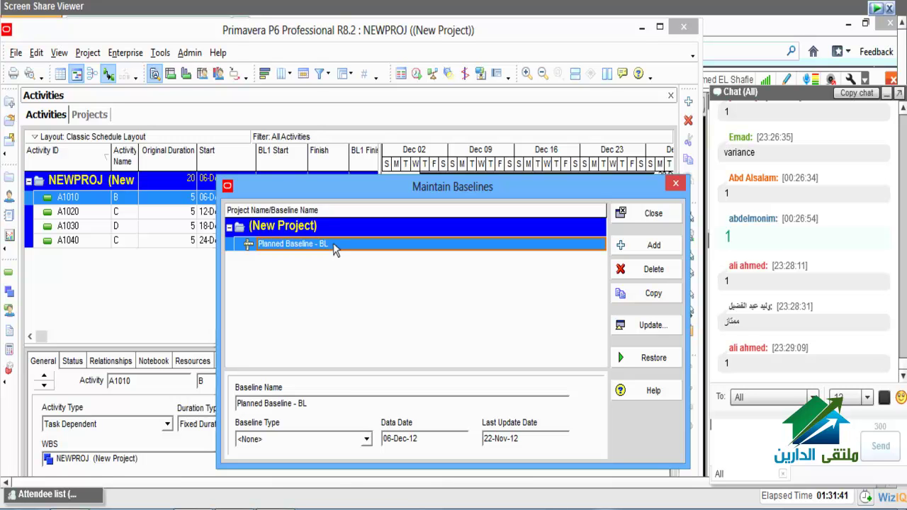
- Set the baseline type of Planned Baseline - BL to Initial Planning Baseline and close Maintain Baselines
click(314, 439)
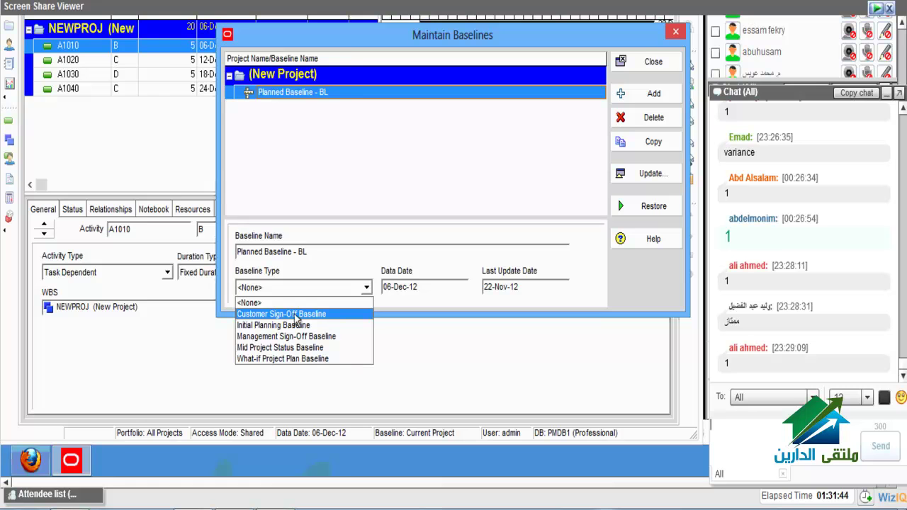
click(298, 471)
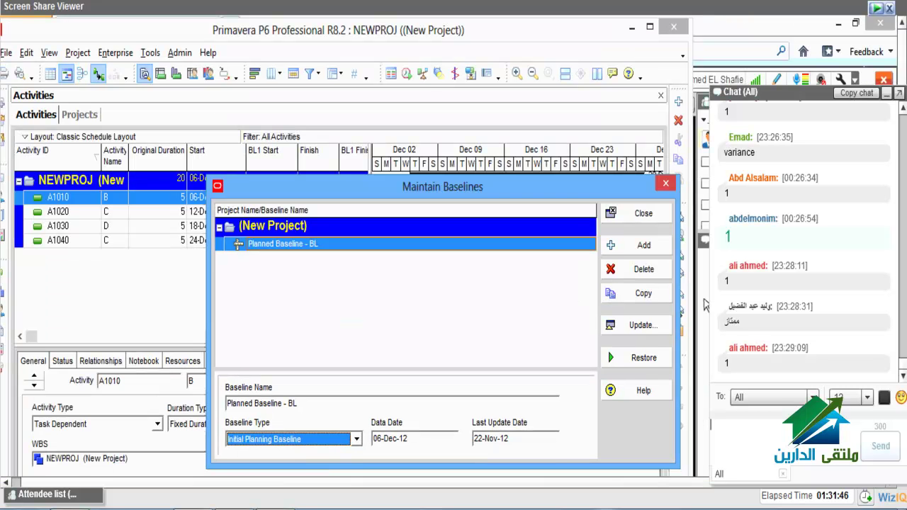
click(636, 213)
- Assign Planned Baseline - BL as both the project baseline and the primary user baseline, and enlarge the activity row heights
click(80, 54)
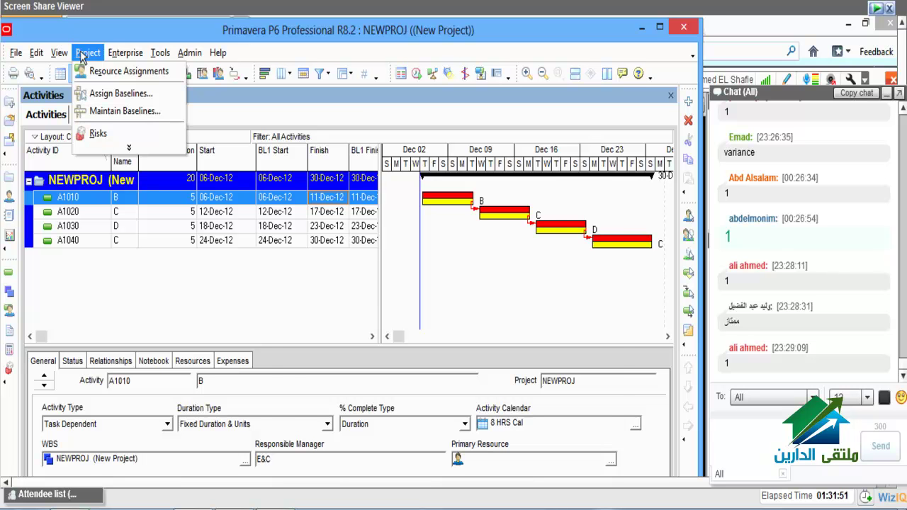
click(121, 92)
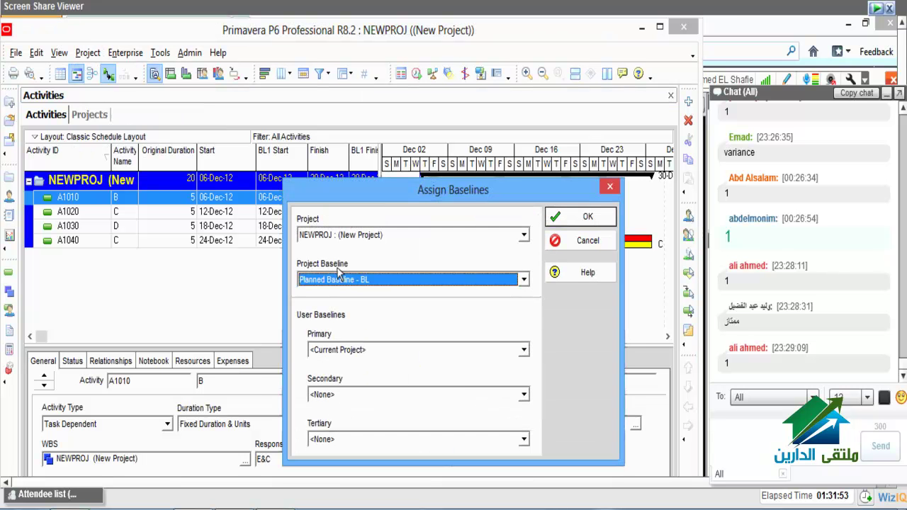
click(362, 351)
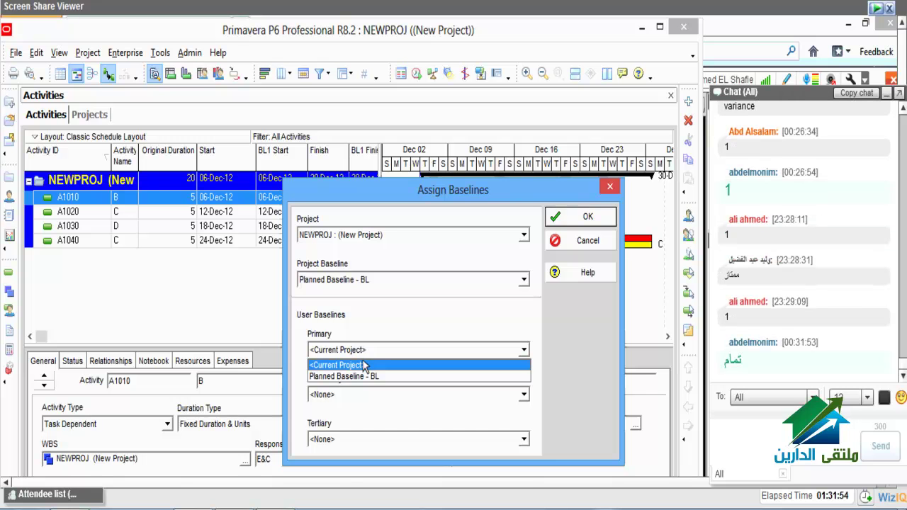
click(363, 373)
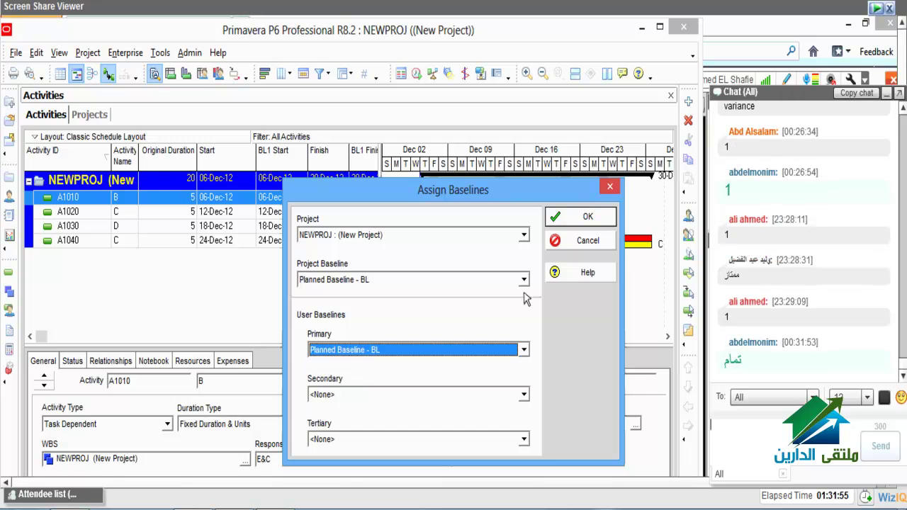
click(588, 223)
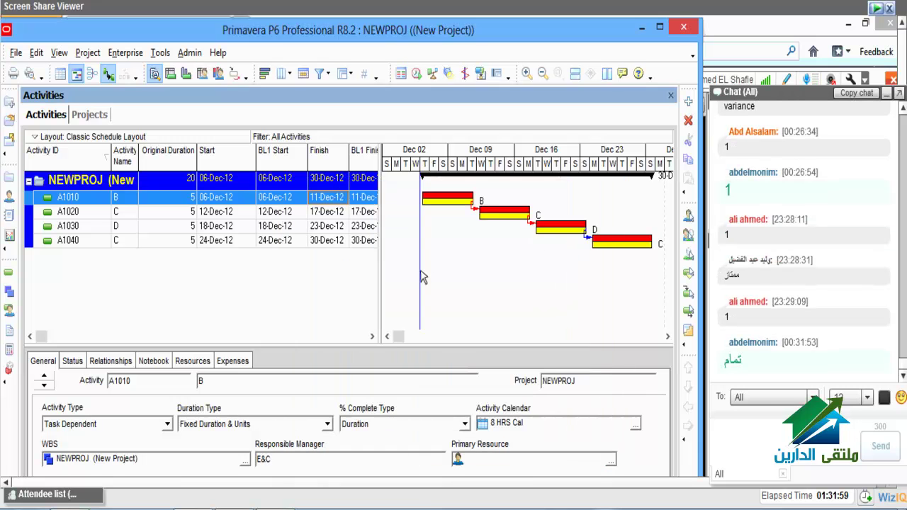
drag(35, 213, 43, 268)
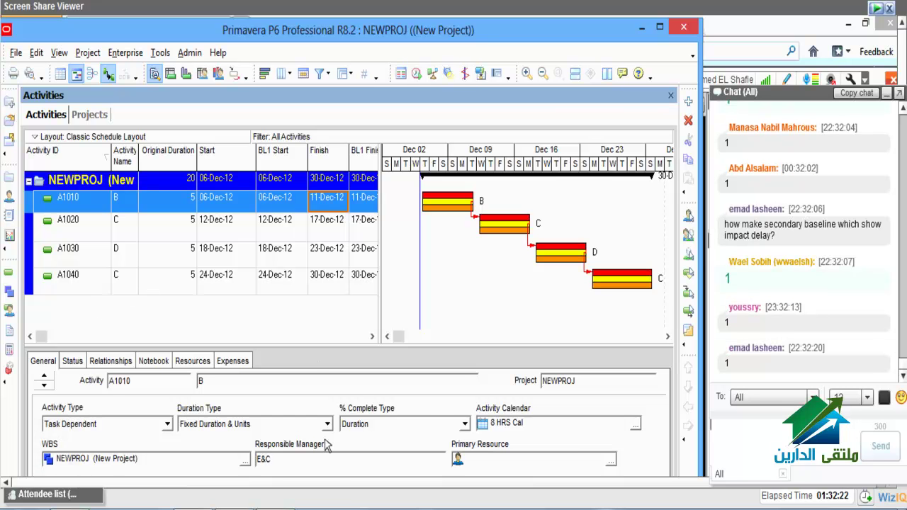
- Mark activity A1010 as started with an actual start date of 12-Dec-12
click(111, 361)
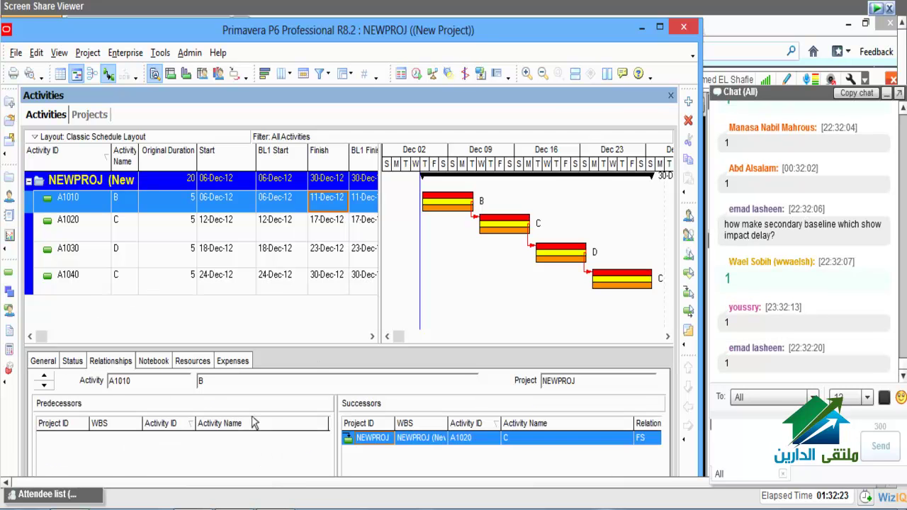
click(72, 361)
click(210, 424)
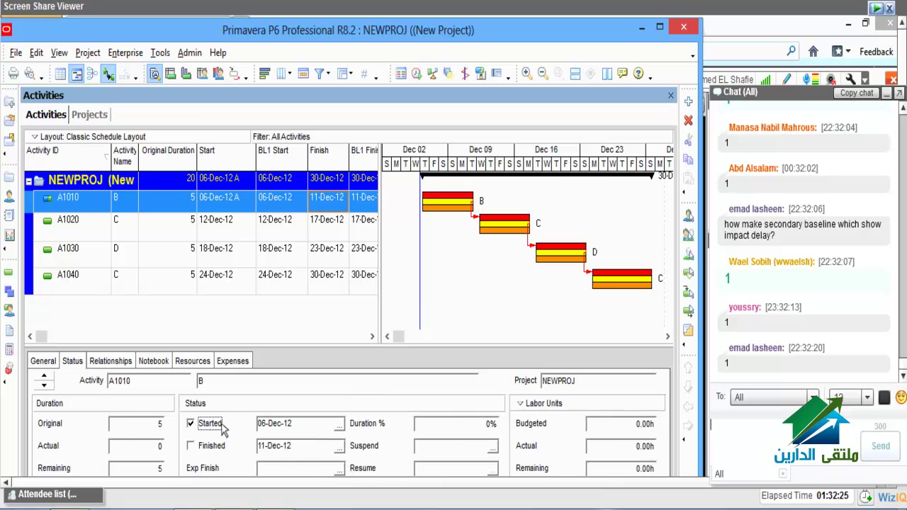
click(338, 445)
click(341, 259)
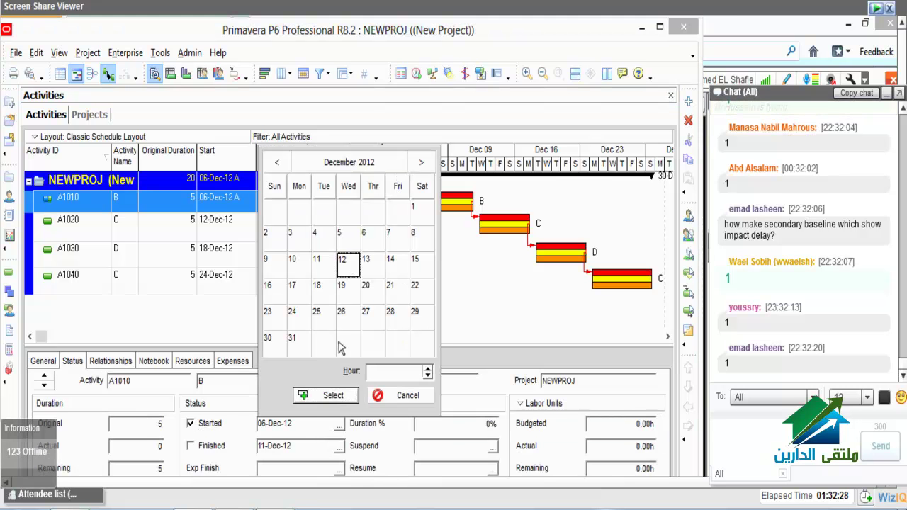
click(331, 397)
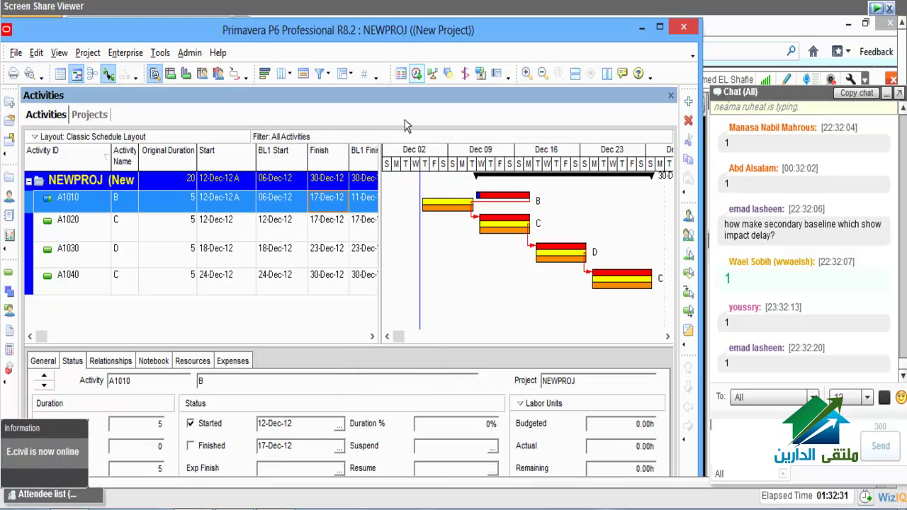
- Move the current data date past A1010's actual start, reschedule the project, and widen the Gantt chart area
click(417, 75)
click(537, 290)
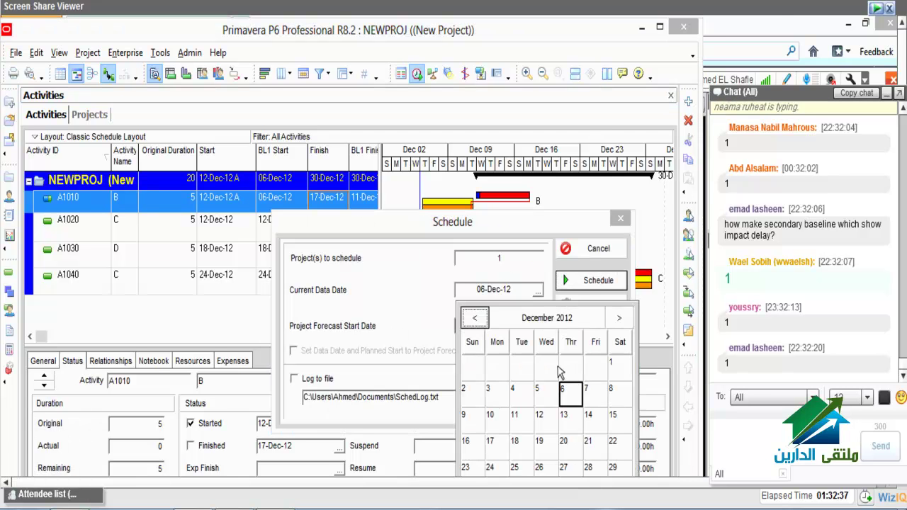
click(562, 389)
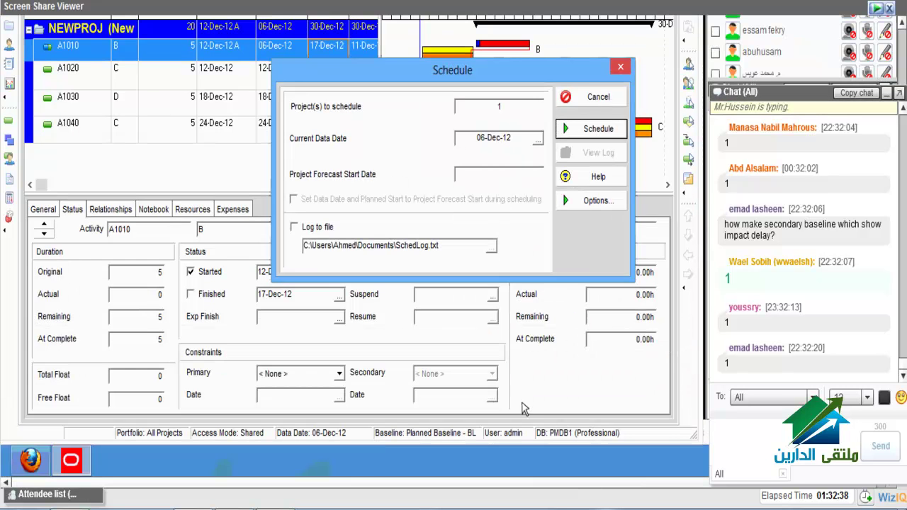
key(Return)
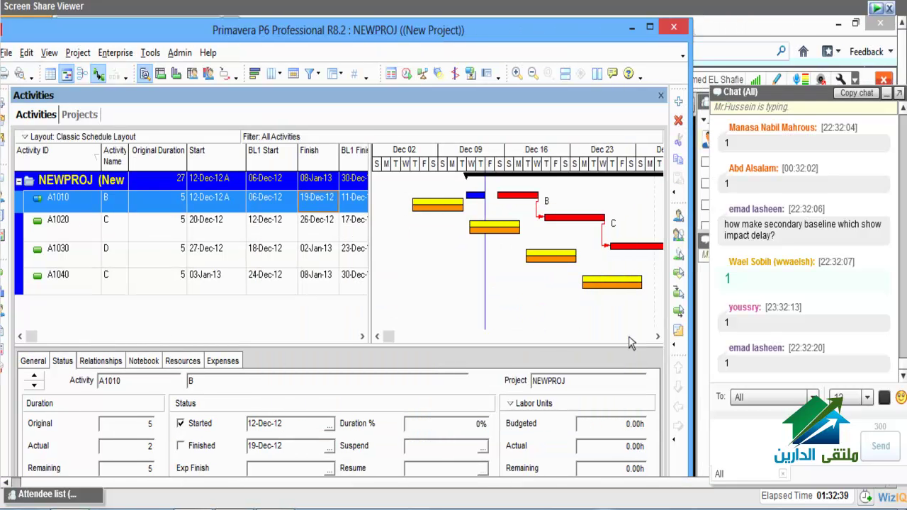
click(521, 336)
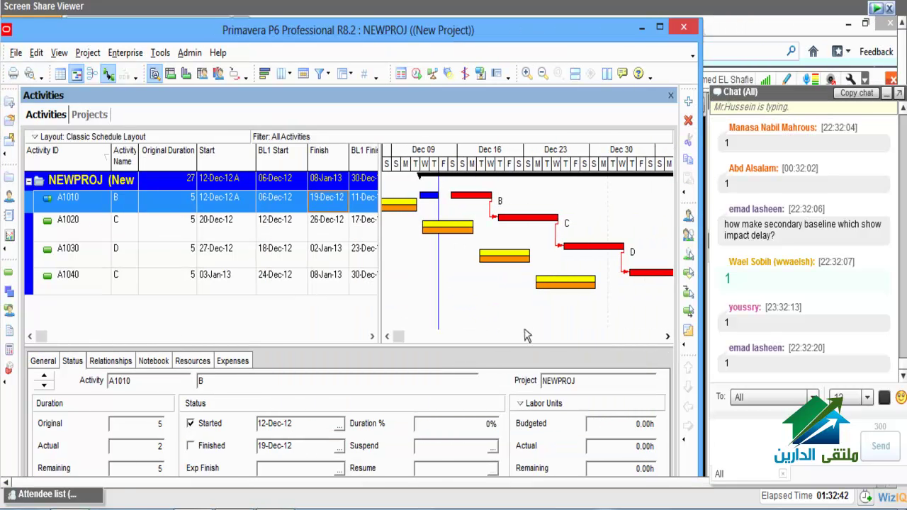
drag(381, 312, 323, 312)
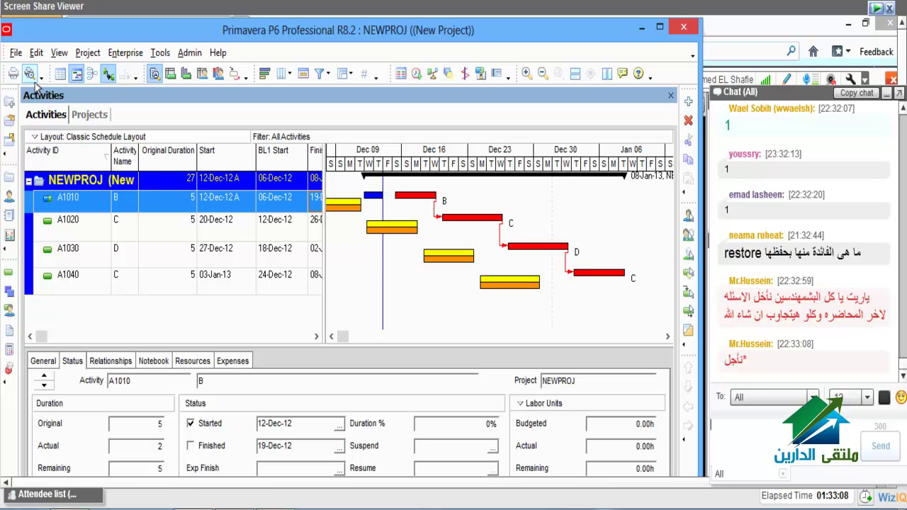
- Set both the project baseline and the primary user baseline to <Current Project>
click(88, 54)
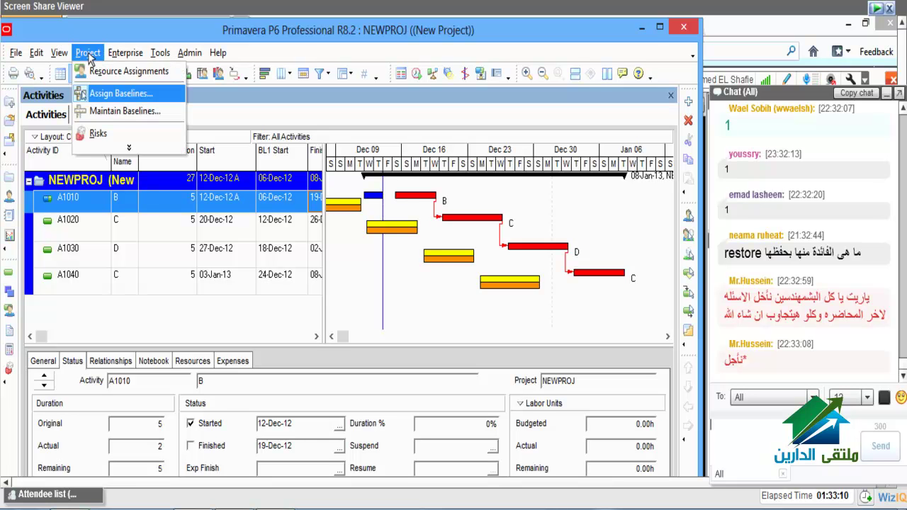
click(103, 99)
click(403, 343)
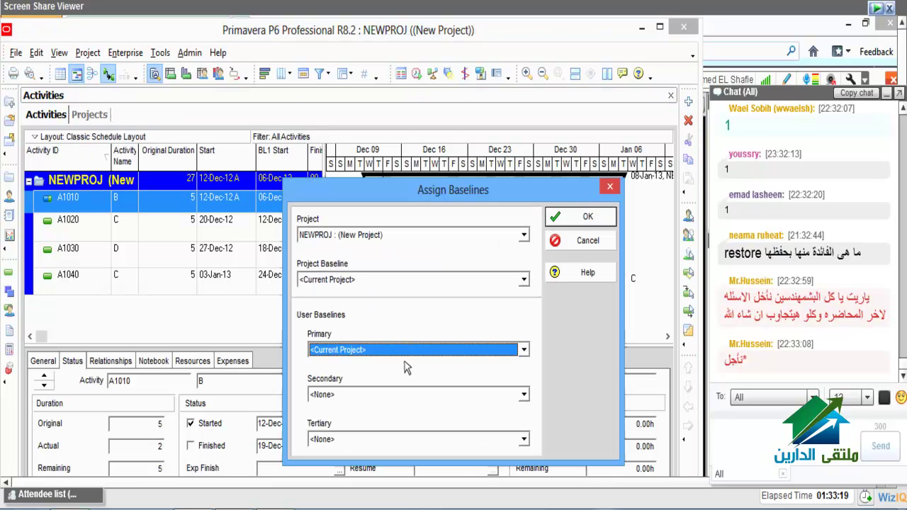
click(567, 234)
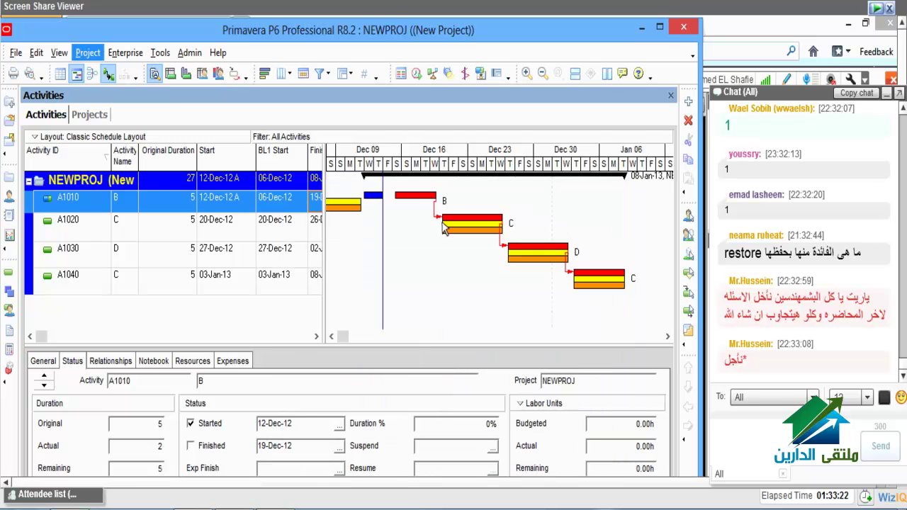
- Restore Planned Baseline - BL as a separate project unlinked from the current project, and close Maintain Baselines
click(93, 57)
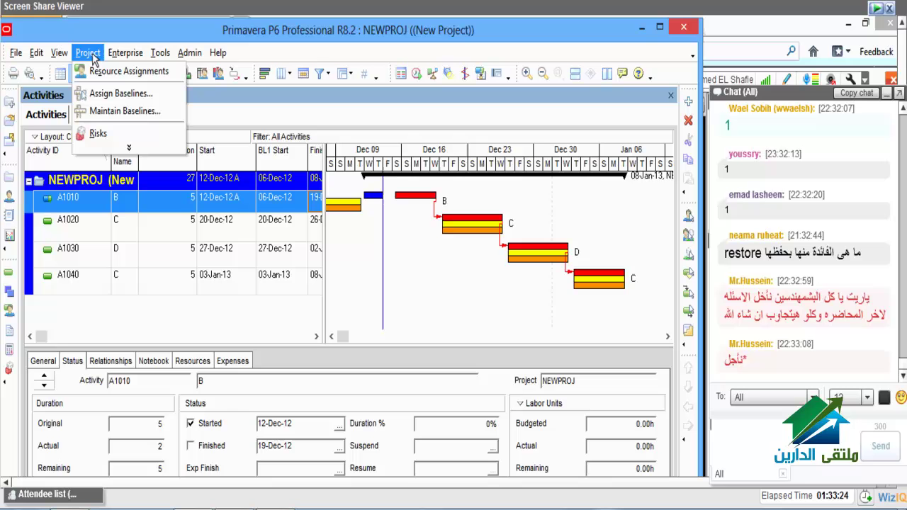
click(88, 115)
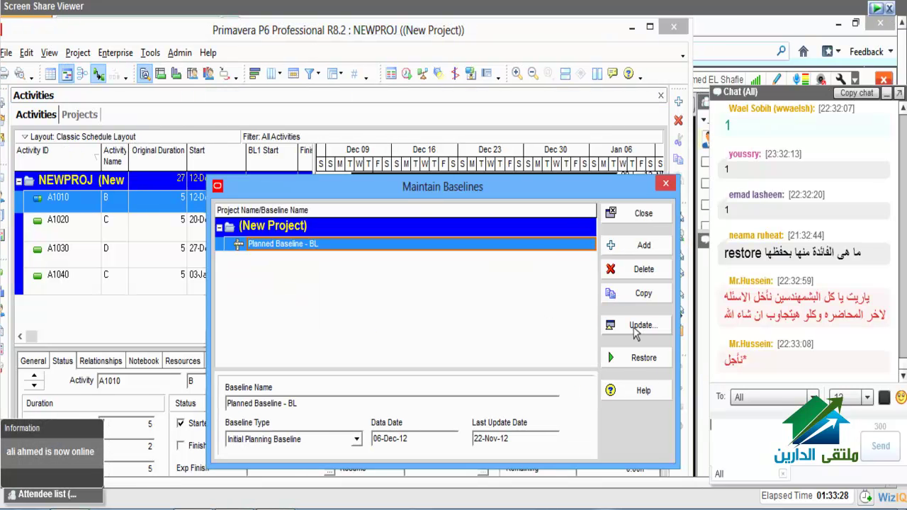
click(646, 360)
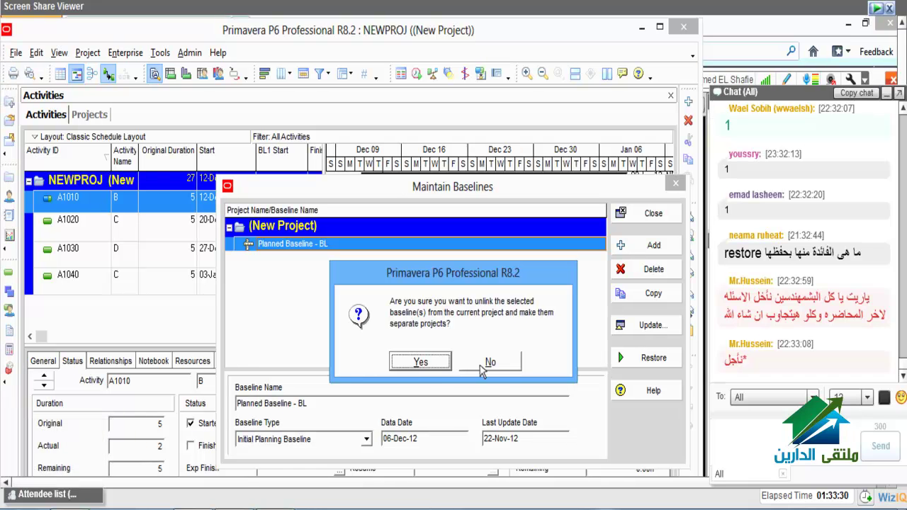
click(436, 363)
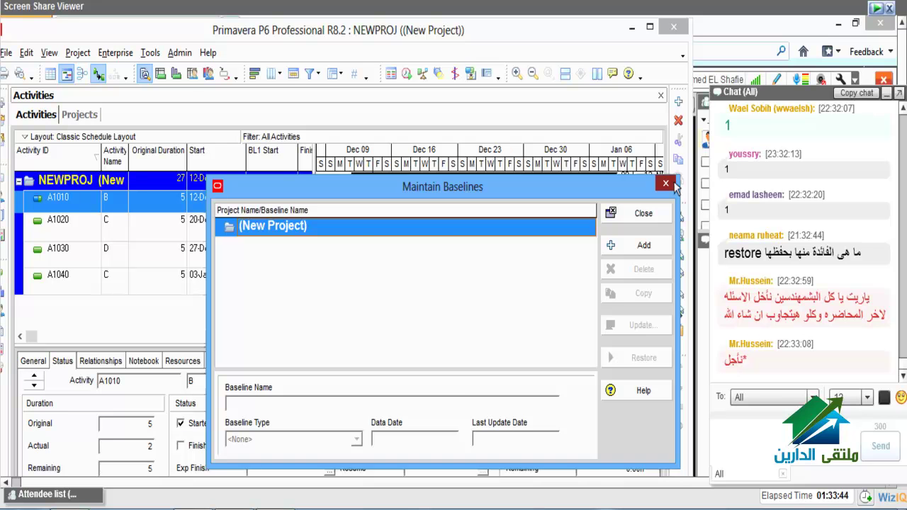
click(673, 185)
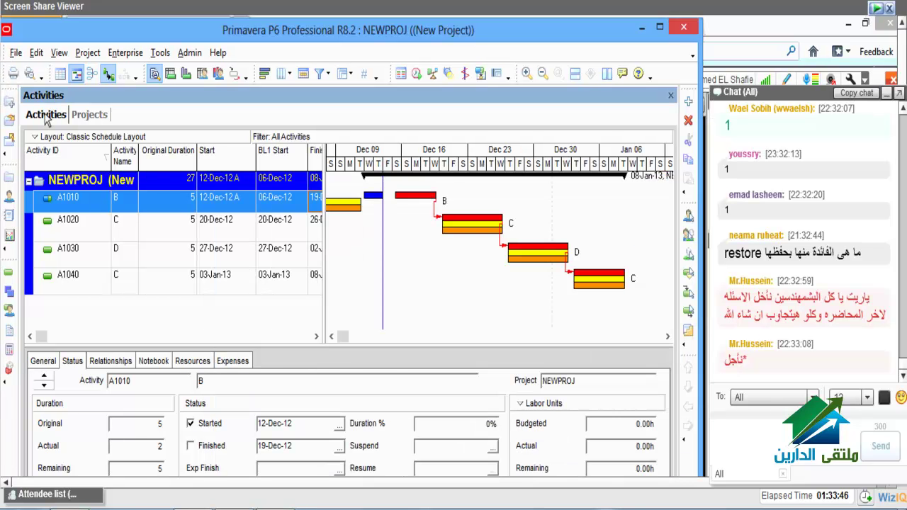
- Find the restored project NEWPROJ - B1 under Engineering & Construction in the projects list and open it
click(86, 115)
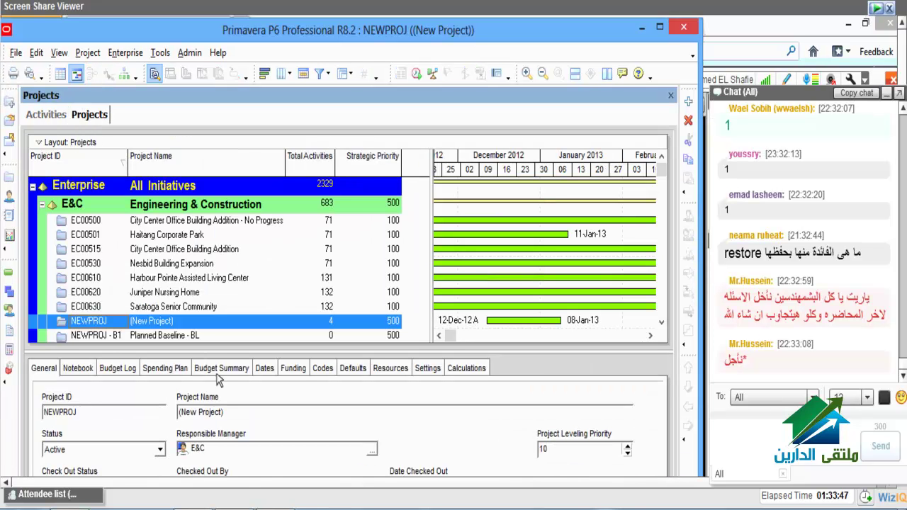
click(89, 335)
scroll(90, 276, down, 3)
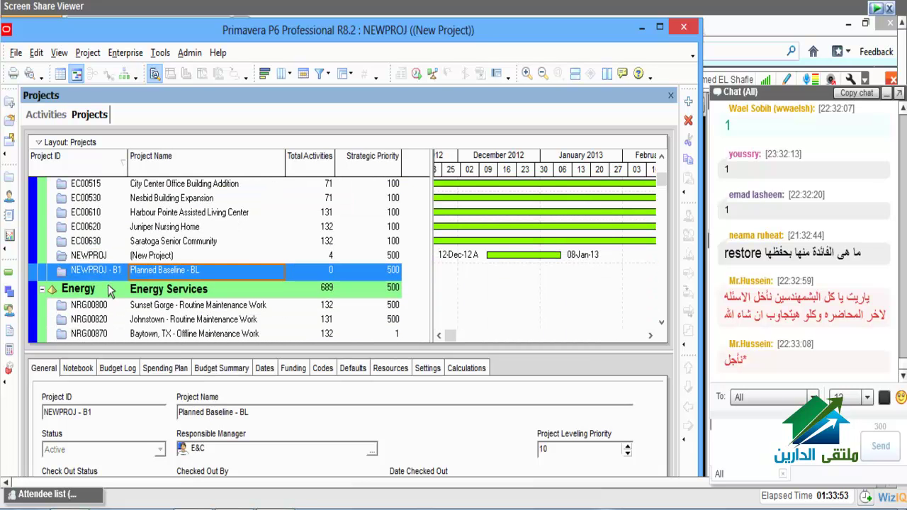
right_click(206, 271)
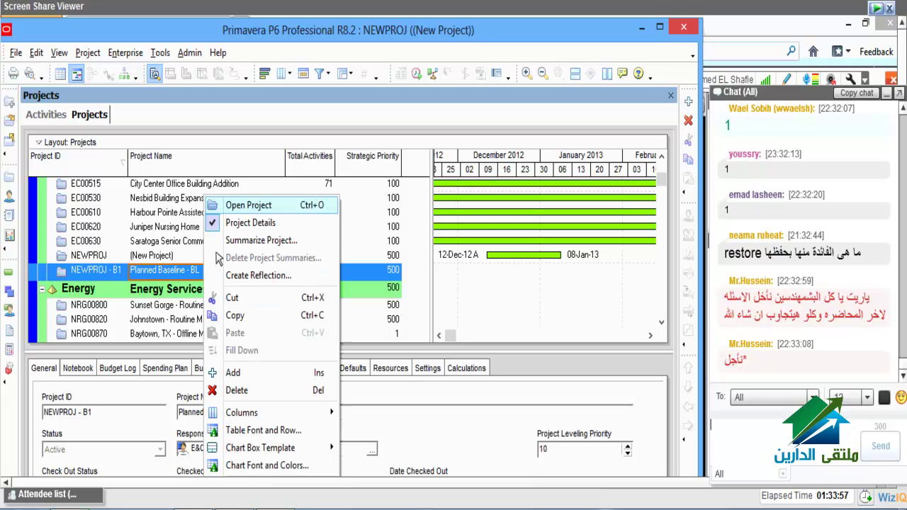
click(250, 205)
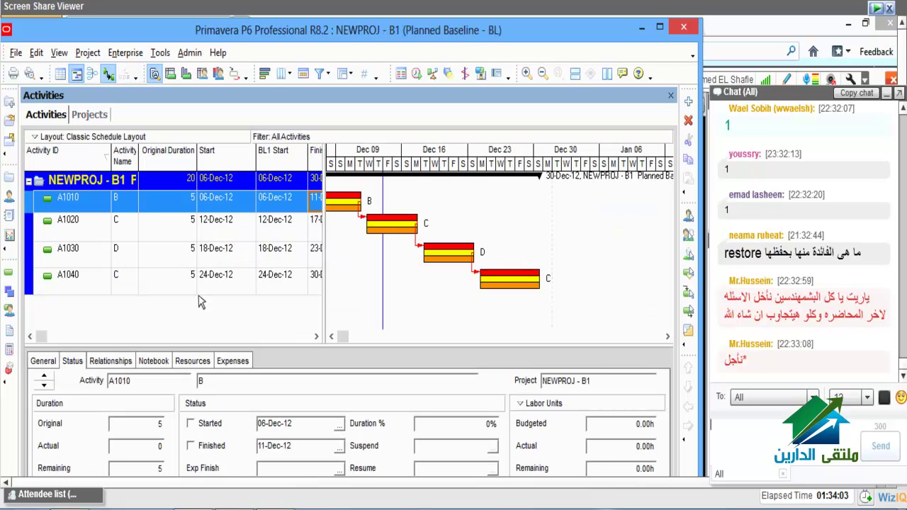
- Widen the activity table and turn off the display of the Primary Baseline and Project Baseline bars
drag(324, 311, 407, 324)
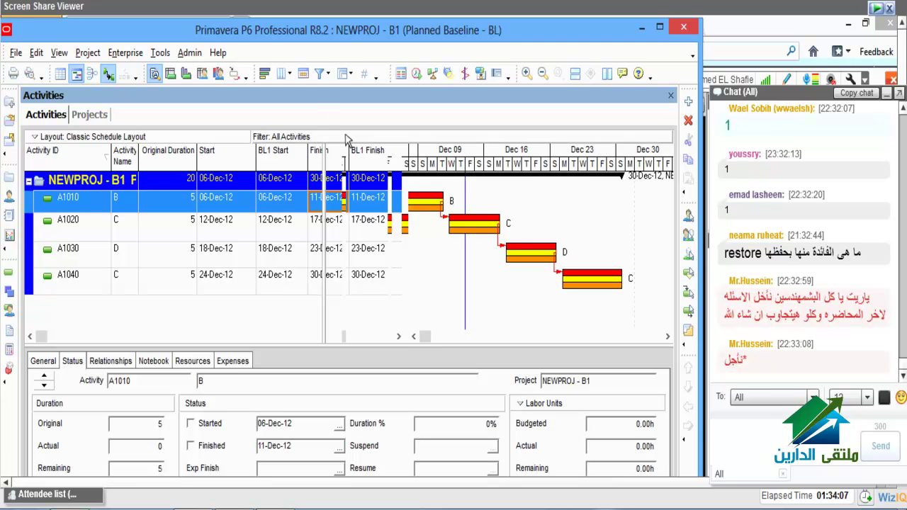
click(265, 75)
click(223, 243)
click(218, 258)
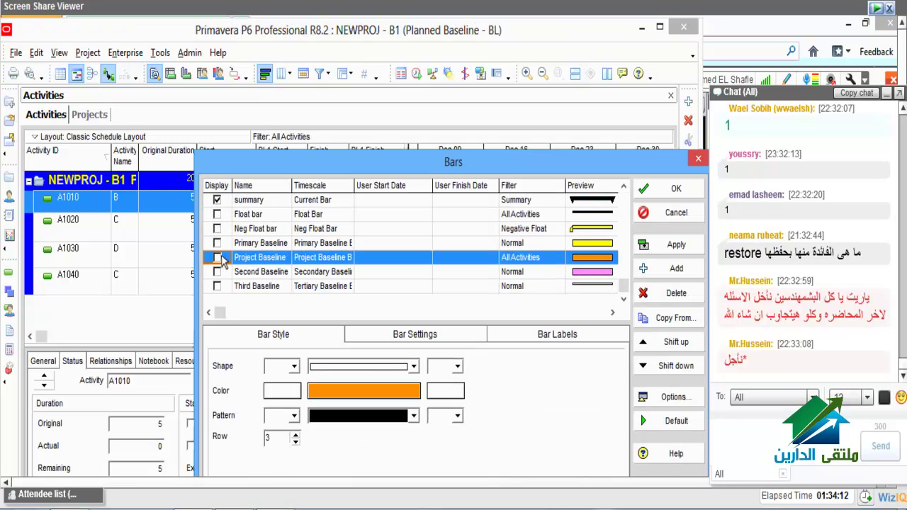
click(659, 212)
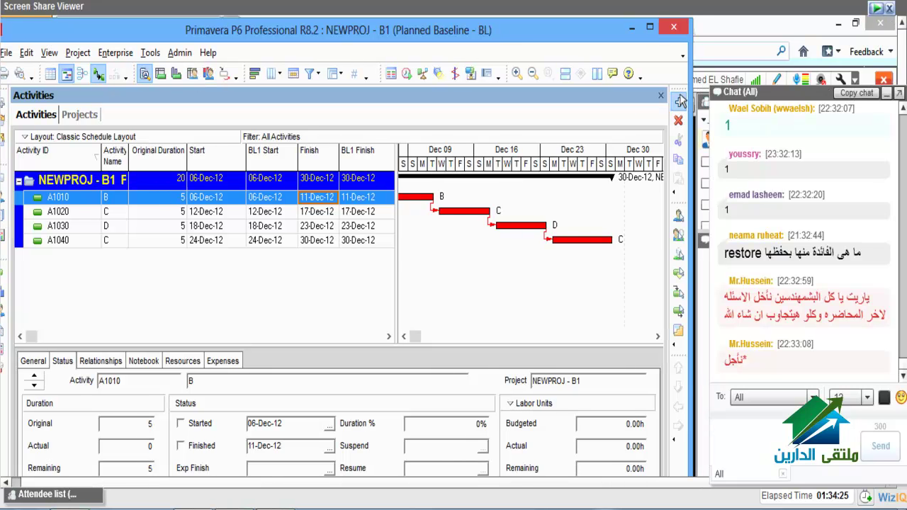
- Add a new activity named F and link it as a successor of activity A1040
click(680, 102)
text(F)
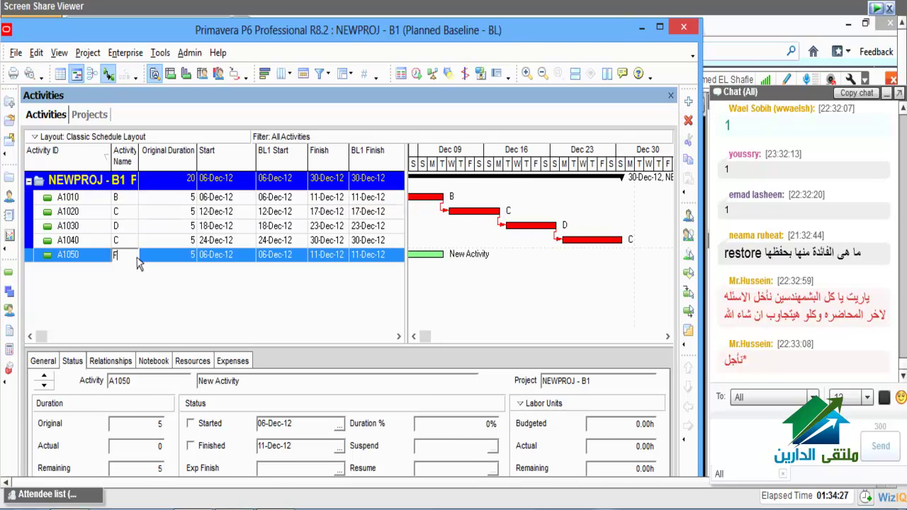
key(Return)
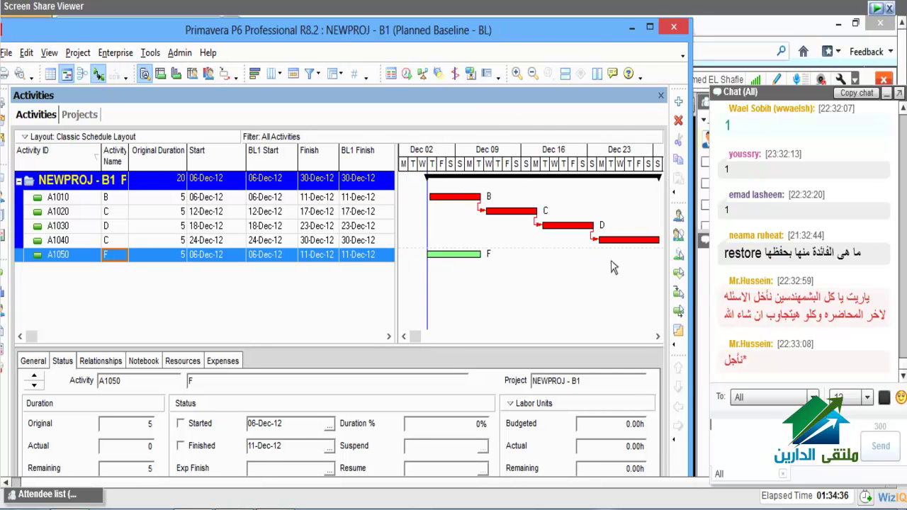
drag(666, 241, 443, 258)
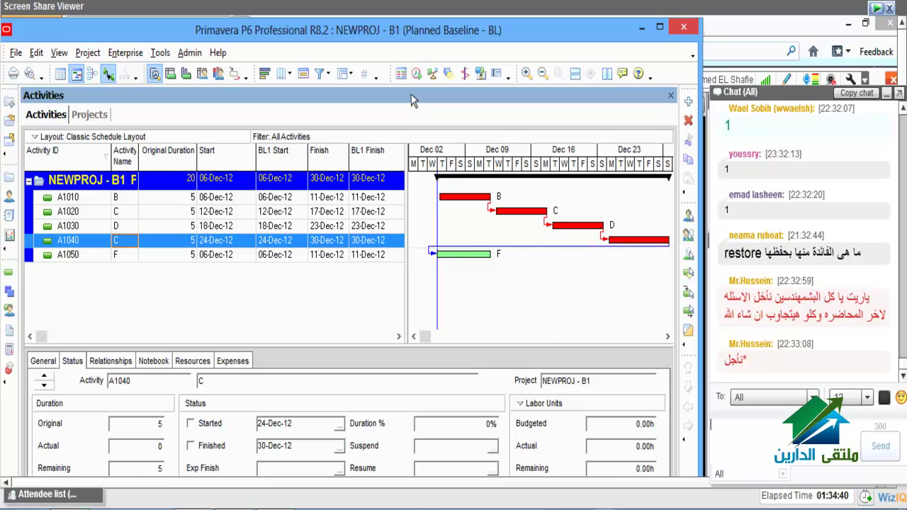
- Schedule NEWPROJ - B1 so that activity F is recalculated after activity A1040
key(F9)
click(569, 283)
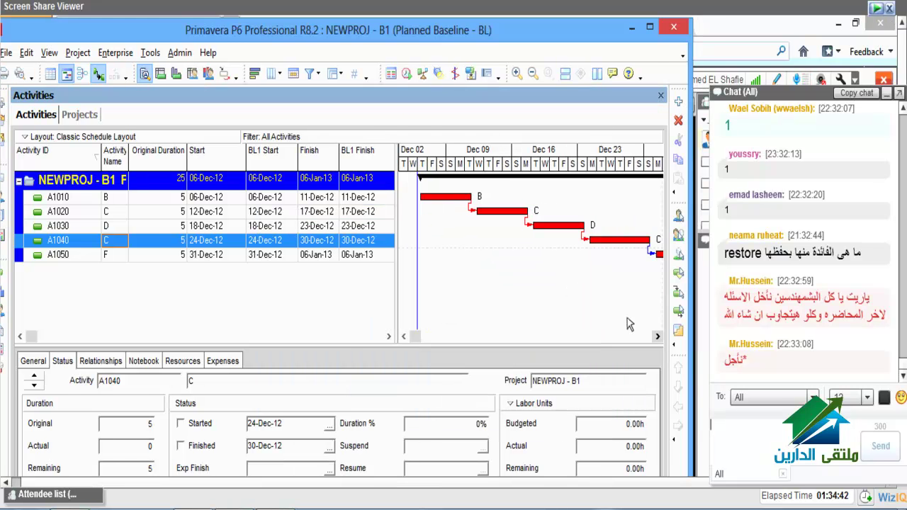
click(658, 339)
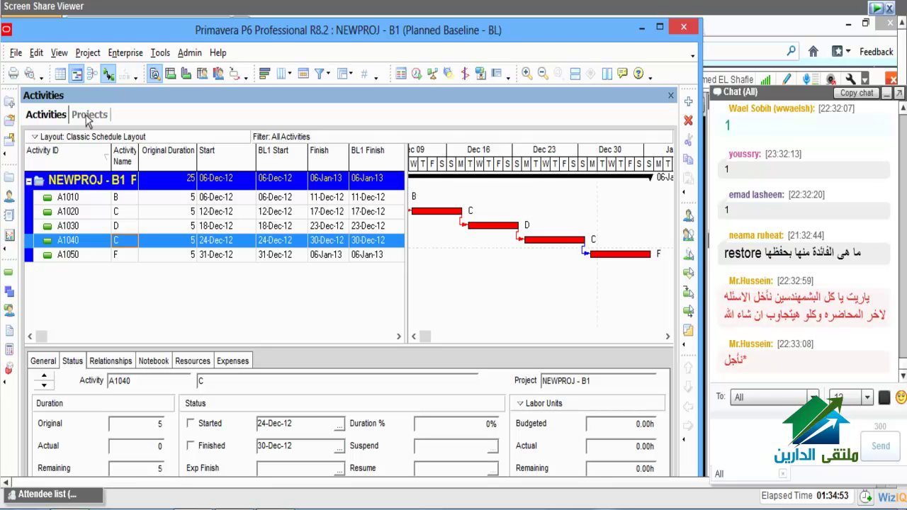
- Close NEWPROJ - B1 and open the original project NEWPROJ from the projects list
click(16, 53)
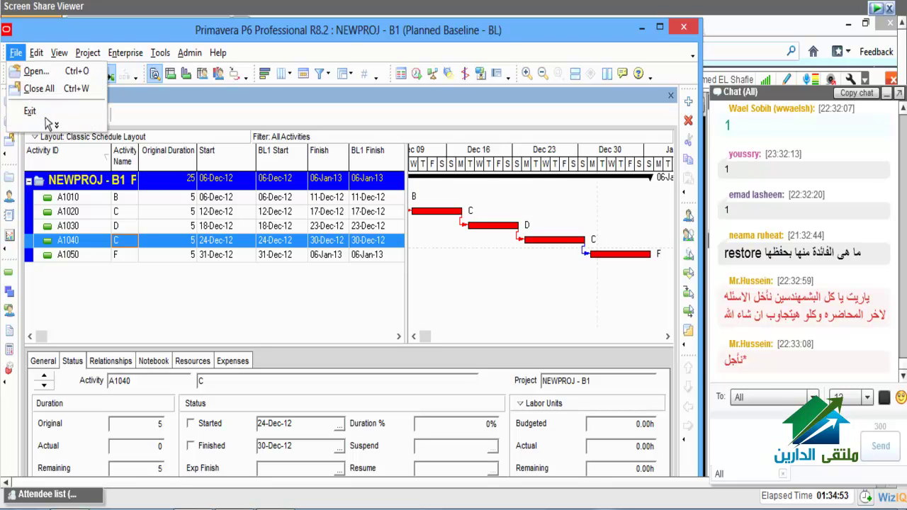
click(16, 52)
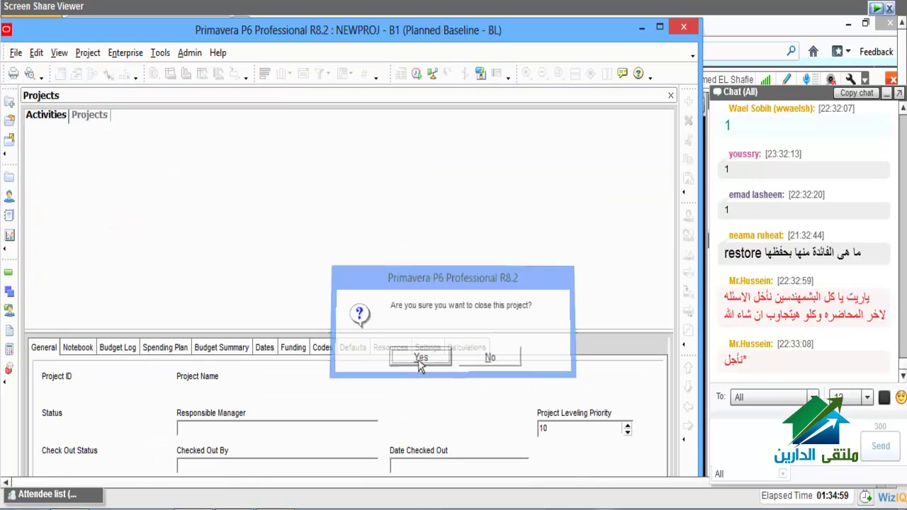
click(420, 360)
right_click(132, 236)
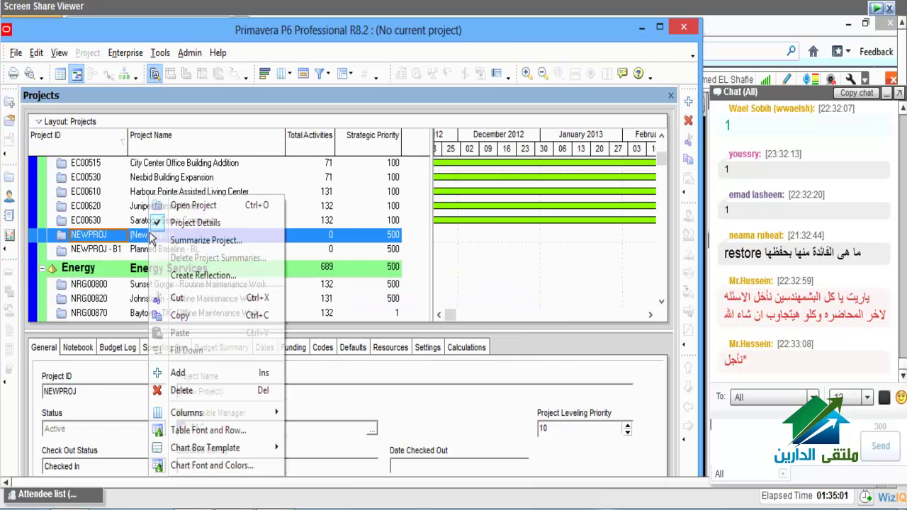
click(183, 205)
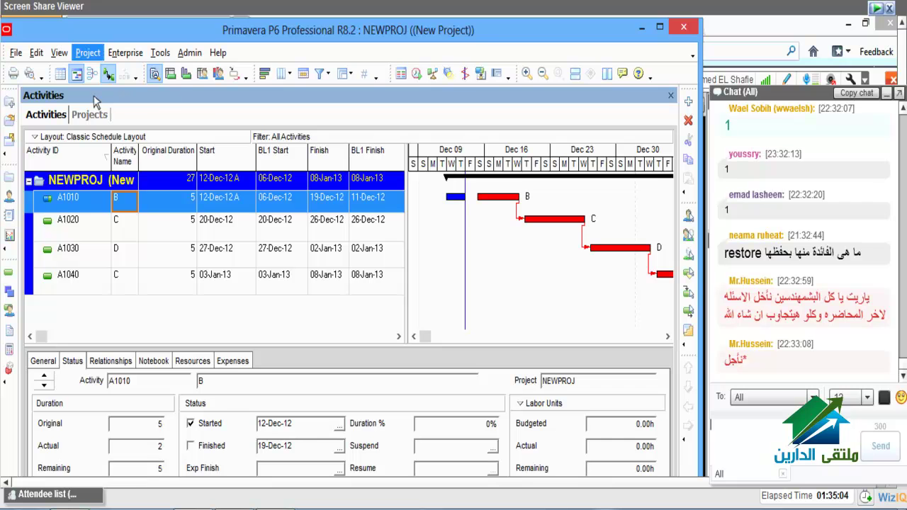
- In Maintain Baselines, start adding a baseline by converting another project to a new baseline of the current project
click(61, 54)
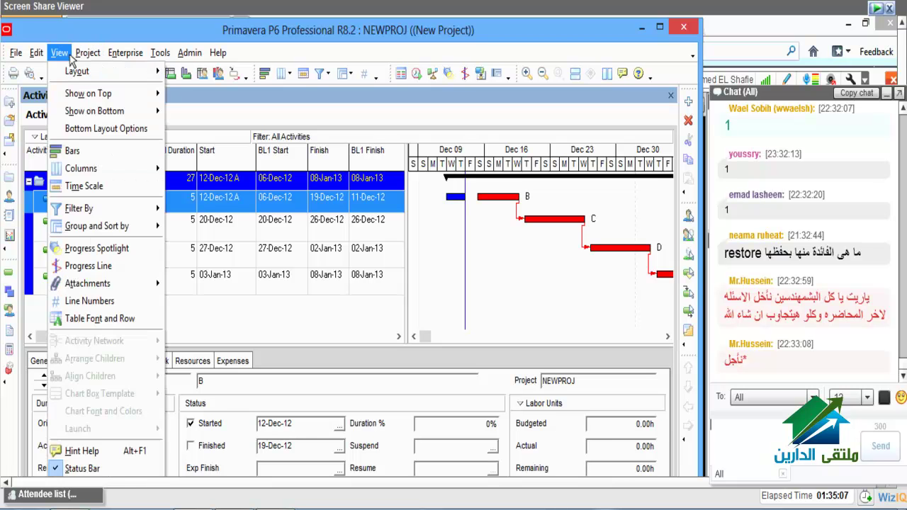
click(85, 54)
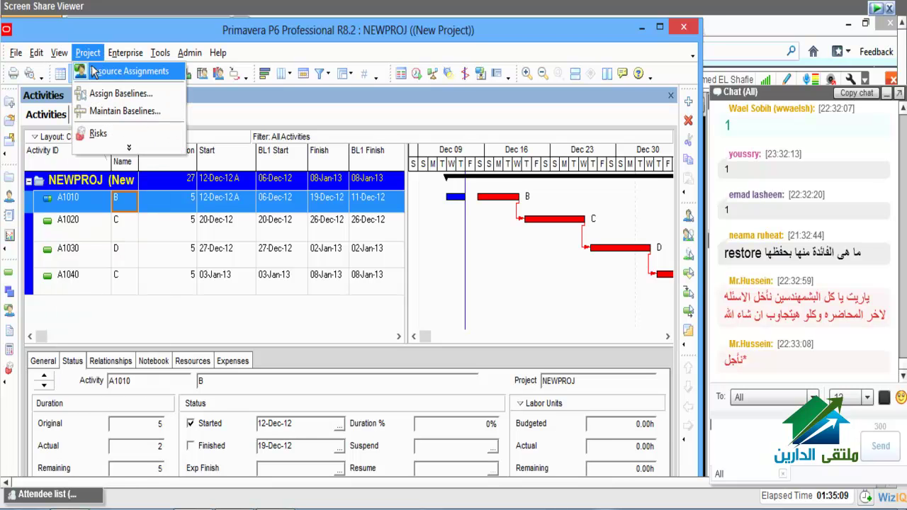
click(124, 111)
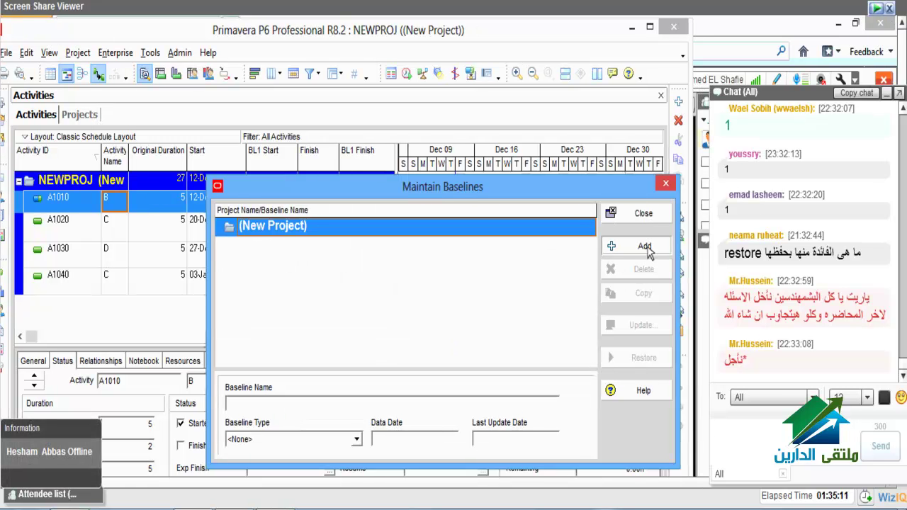
click(646, 248)
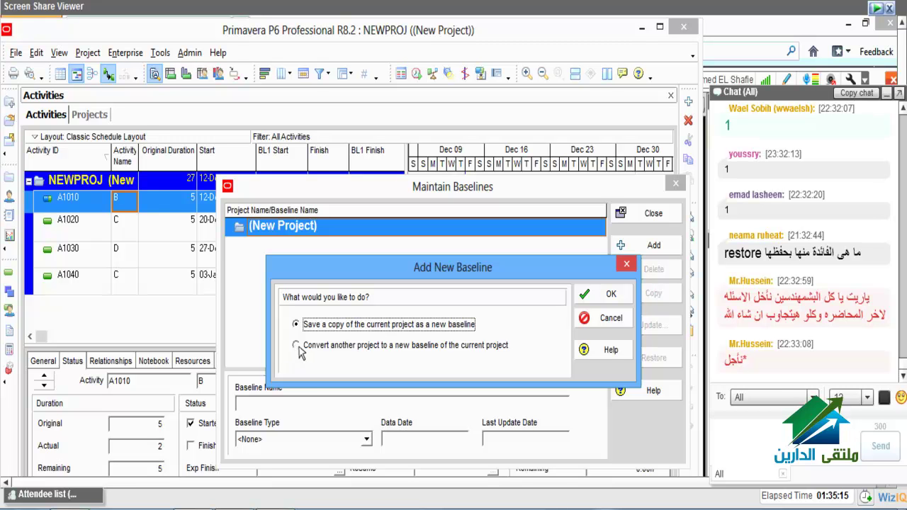
click(298, 349)
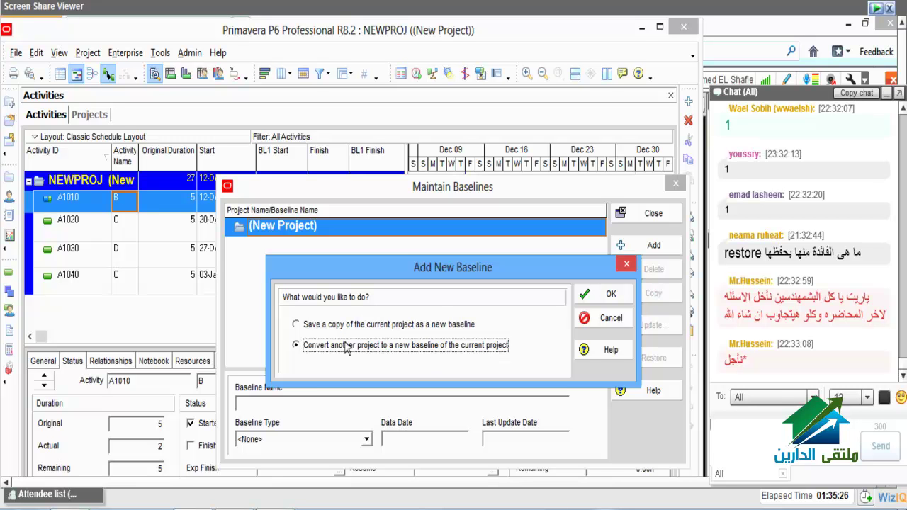
click(615, 303)
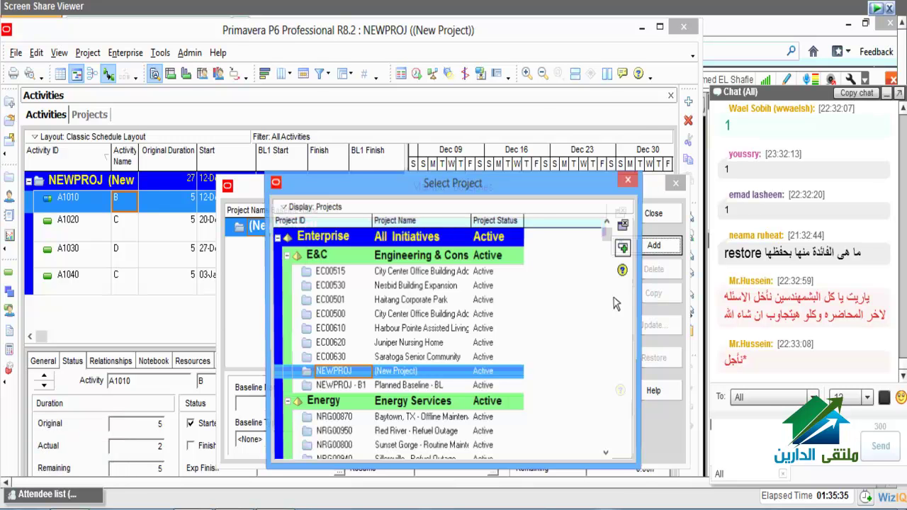
- Choose NEWPROJ - B1 (Planned Baseline - BL) as the project to convert, enlarging and repositioning the Select Project window
drag(496, 183, 242, 36)
drag(386, 322, 526, 464)
drag(263, 35, 383, 62)
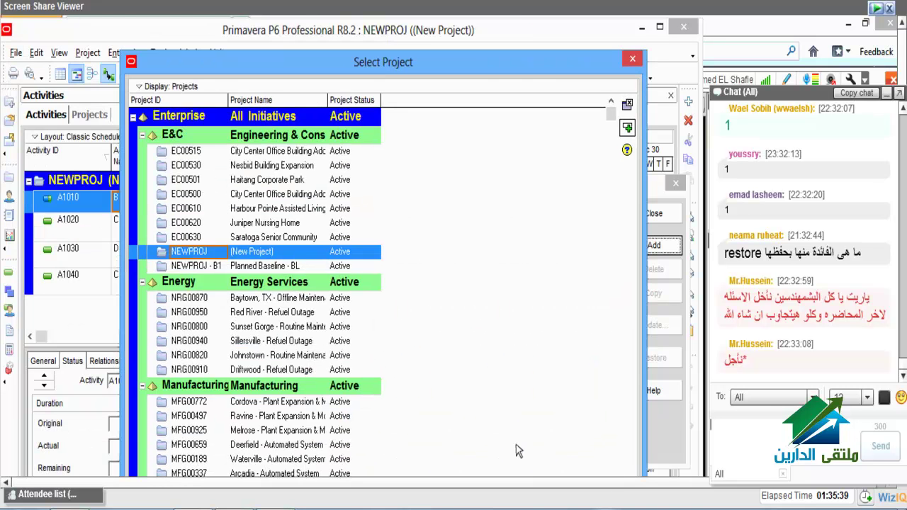
click(232, 267)
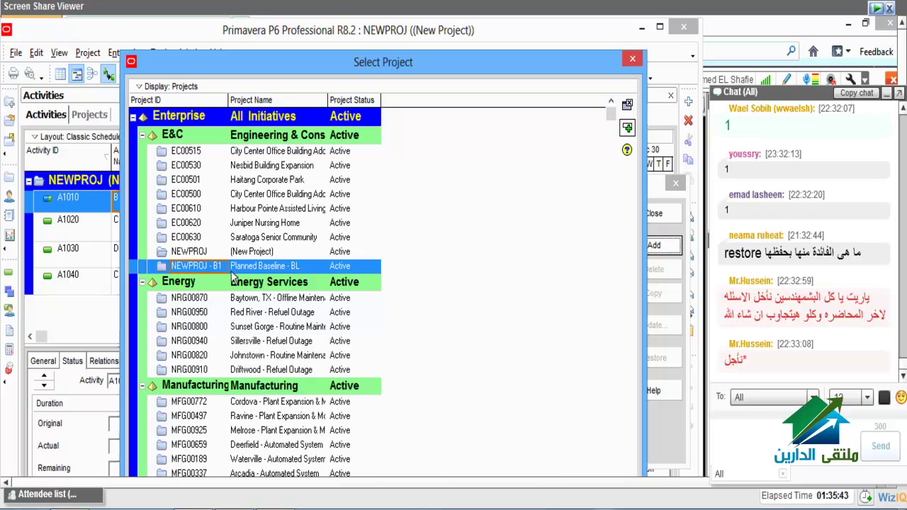
click(272, 269)
click(628, 129)
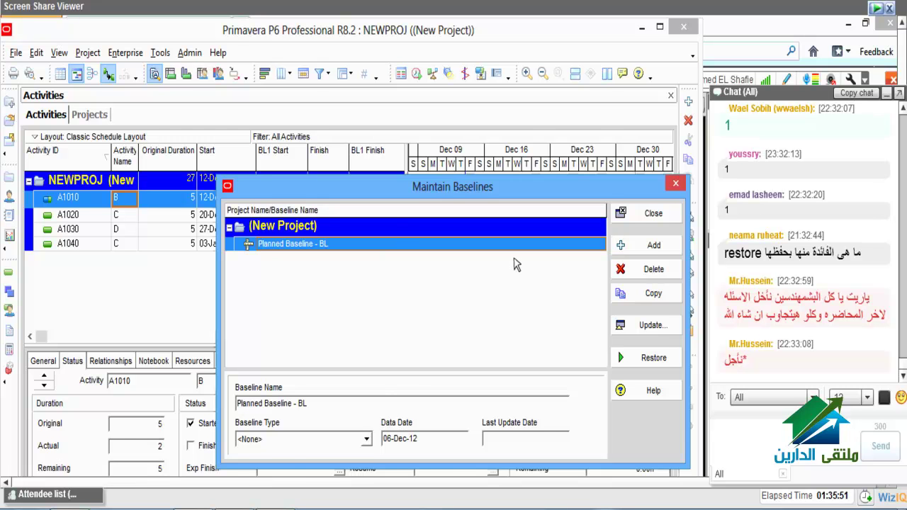
- Set the baseline type of Planned Baseline - BL to Initial Planning Baseline and close Maintain Baselines
click(366, 438)
click(305, 466)
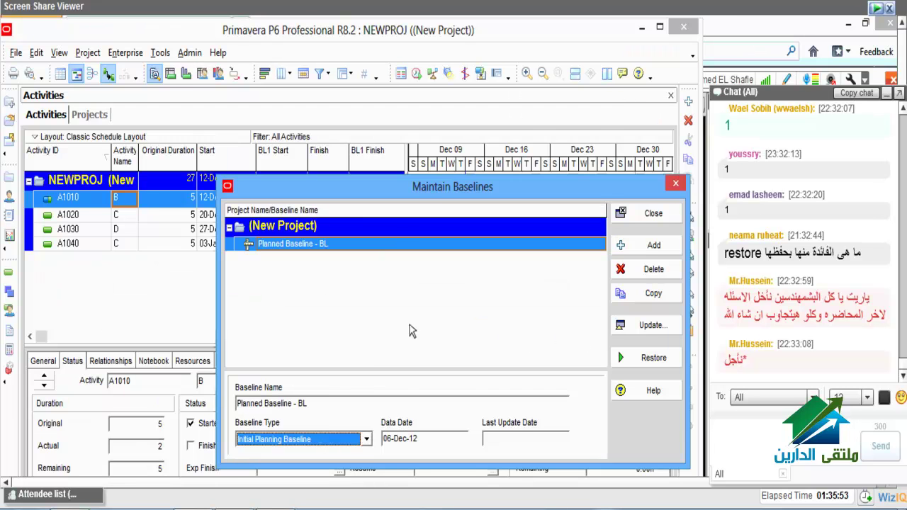
click(645, 216)
- Assign Planned Baseline - BL as the primary user baseline of NEWPROJ
click(78, 52)
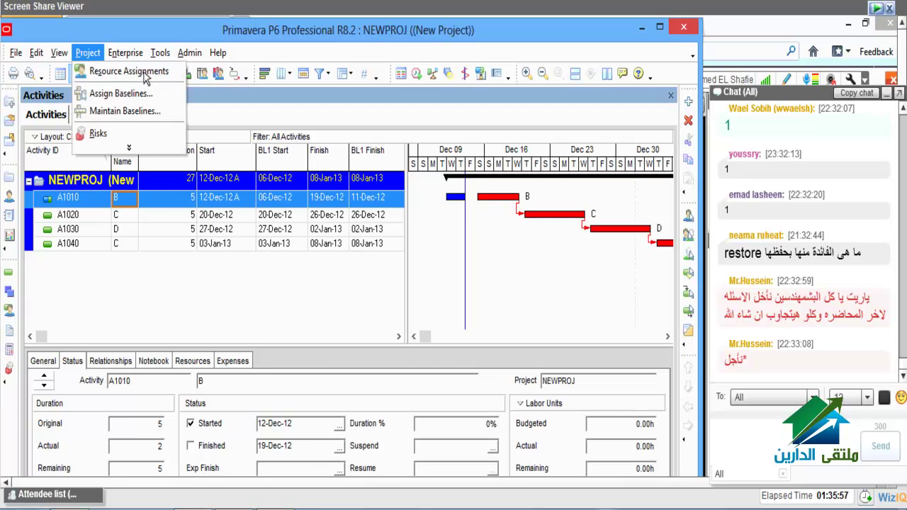
click(104, 96)
click(340, 350)
click(370, 350)
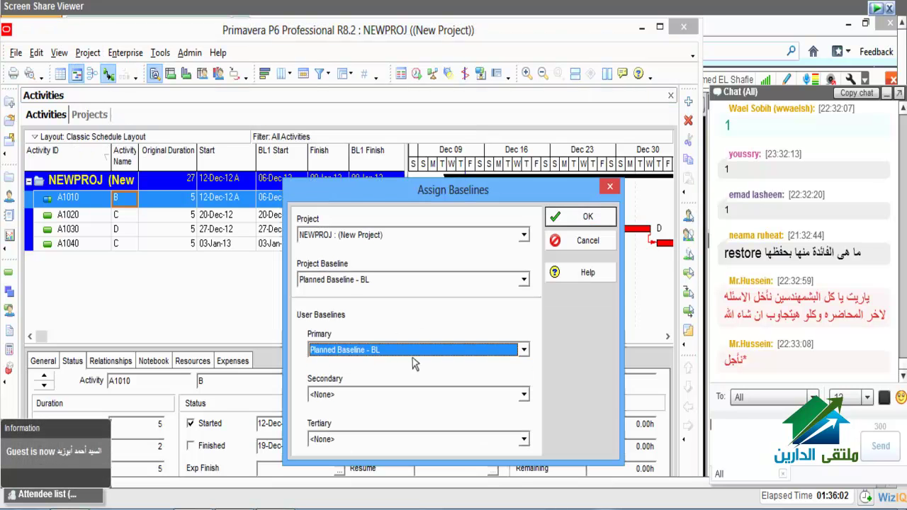
click(587, 226)
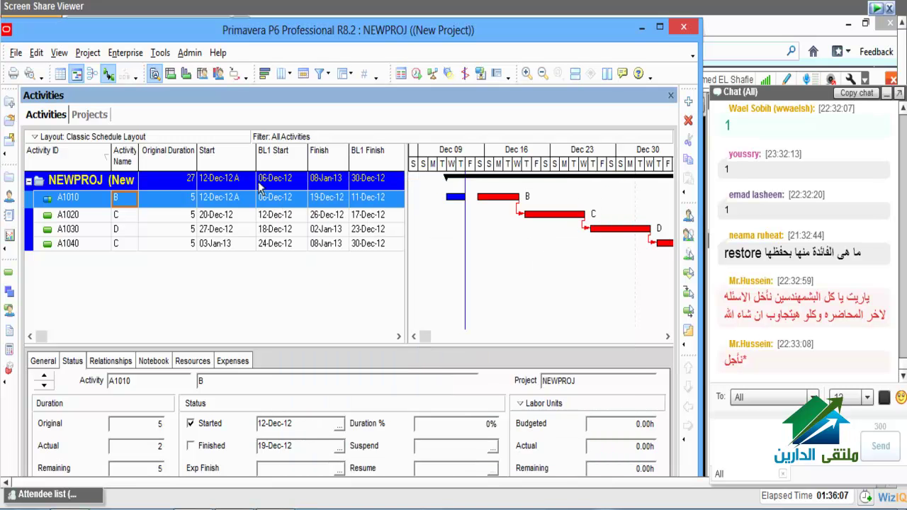
- Check which projects are listed under Engineering & Construction and return to the activities of NEWPROJ
click(89, 116)
click(145, 306)
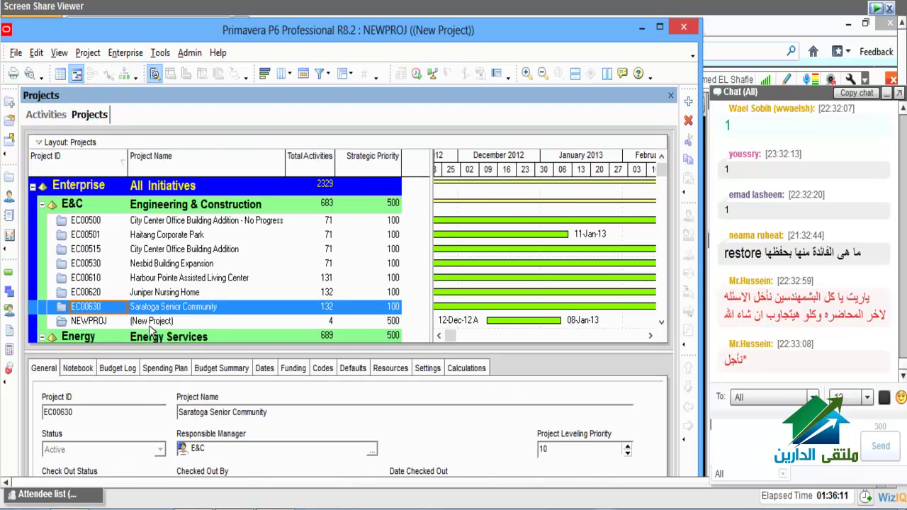
click(147, 321)
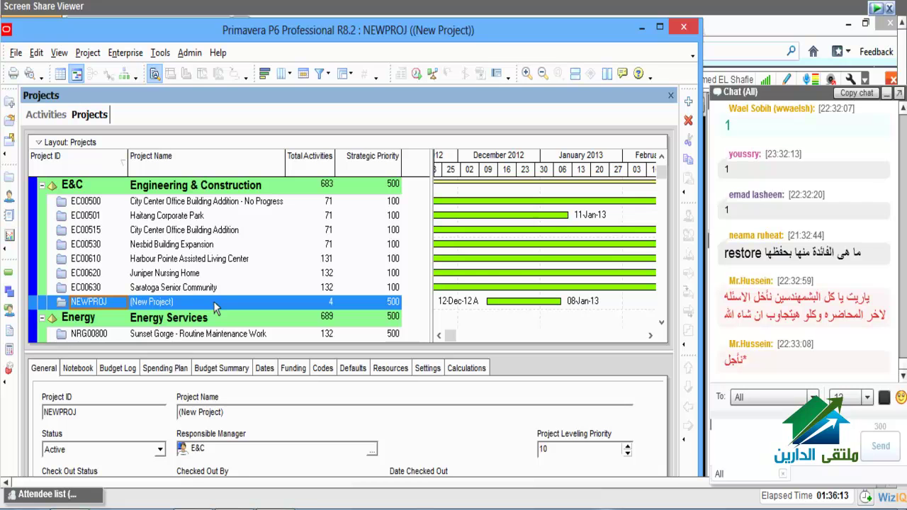
click(44, 115)
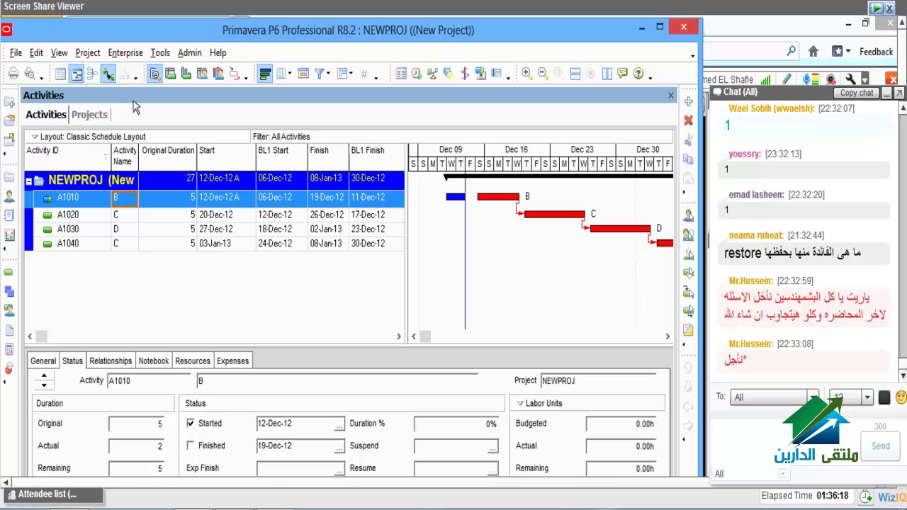
- Turn on the display of the Primary Baseline bar in the Gantt chart and leave the Project Baseline bar off
click(264, 74)
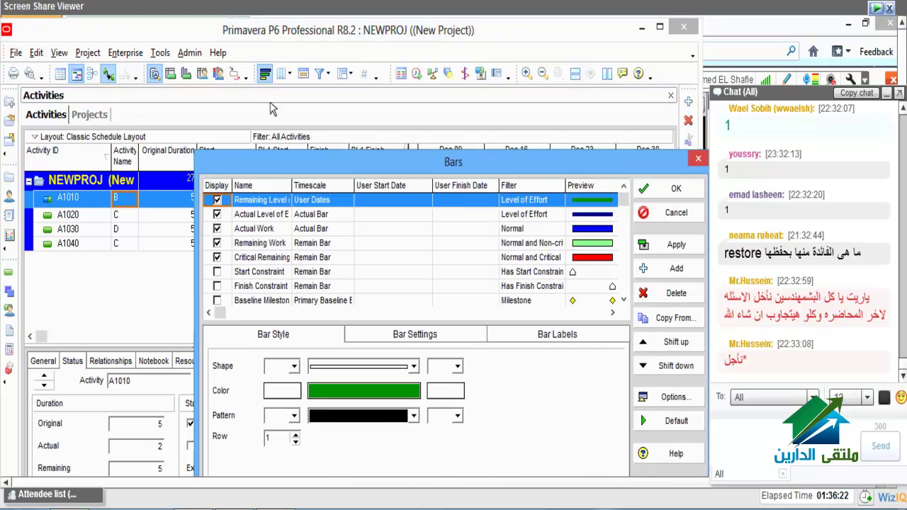
scroll(319, 227, down, 5)
click(149, 220)
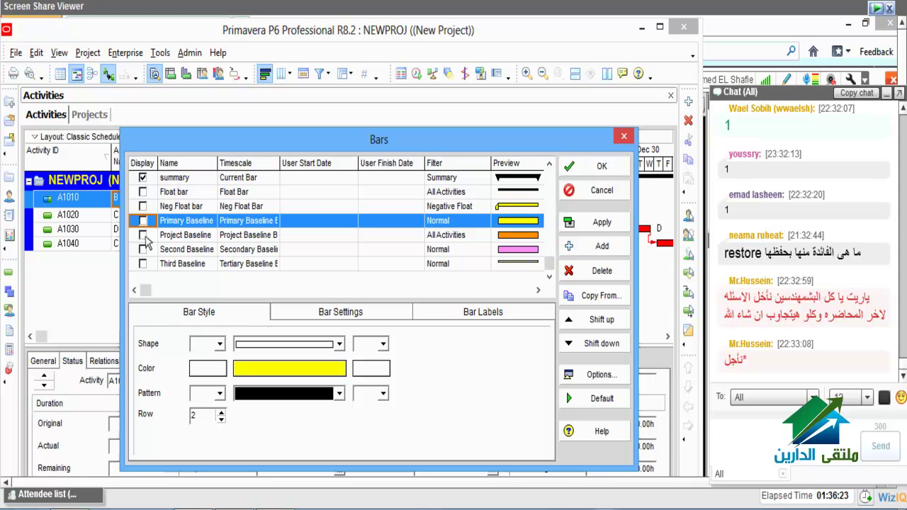
click(143, 234)
click(144, 235)
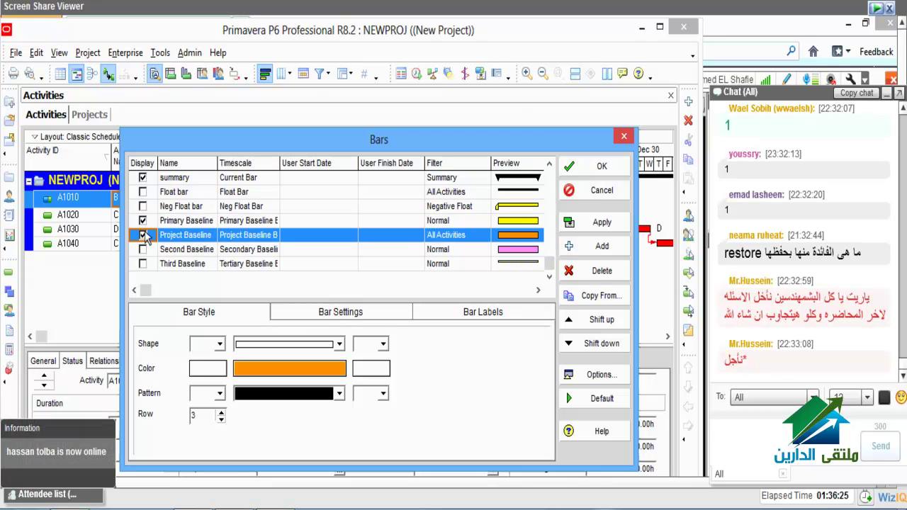
click(143, 234)
click(600, 224)
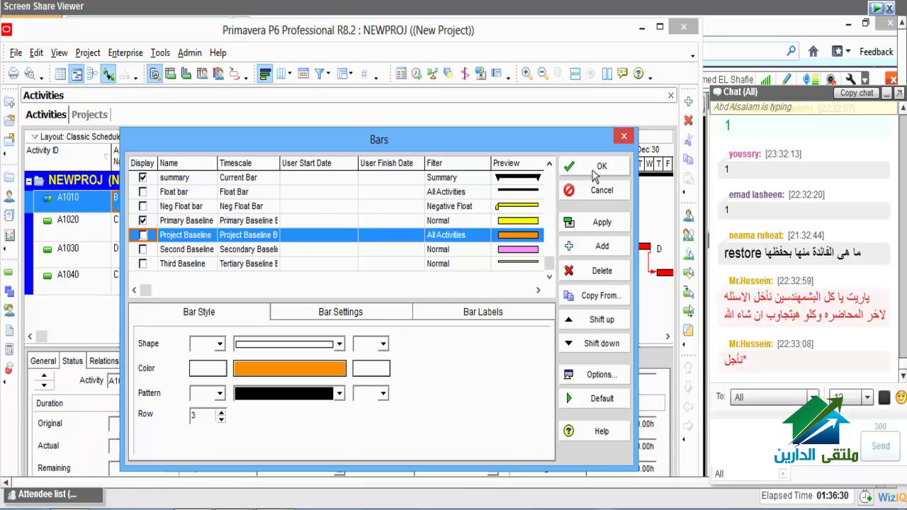
click(595, 170)
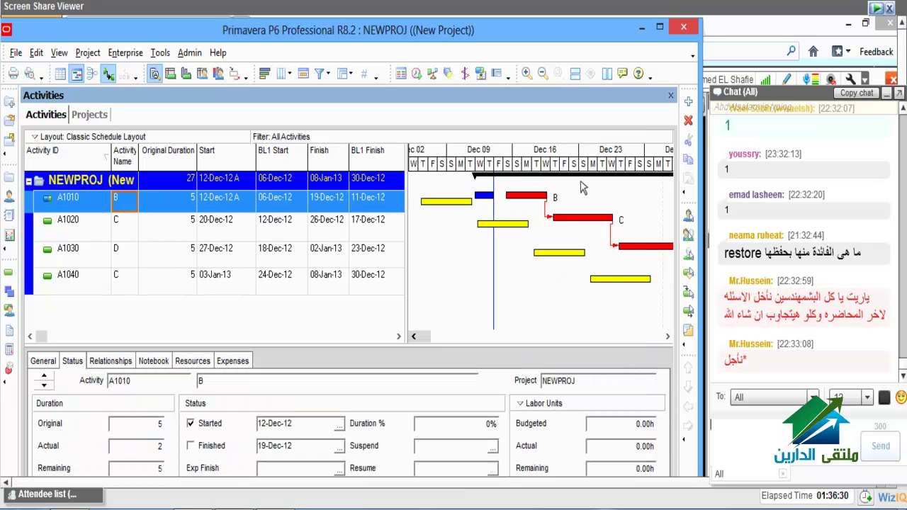
click(415, 337)
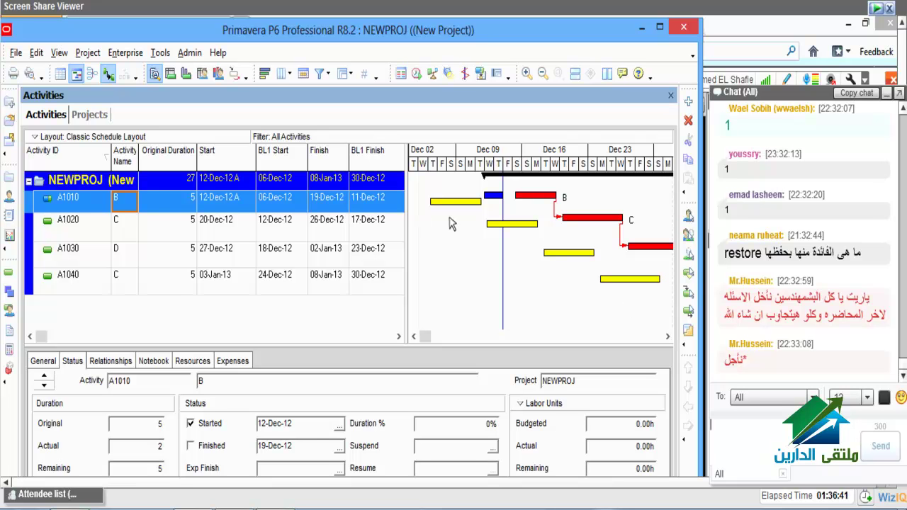
click(176, 291)
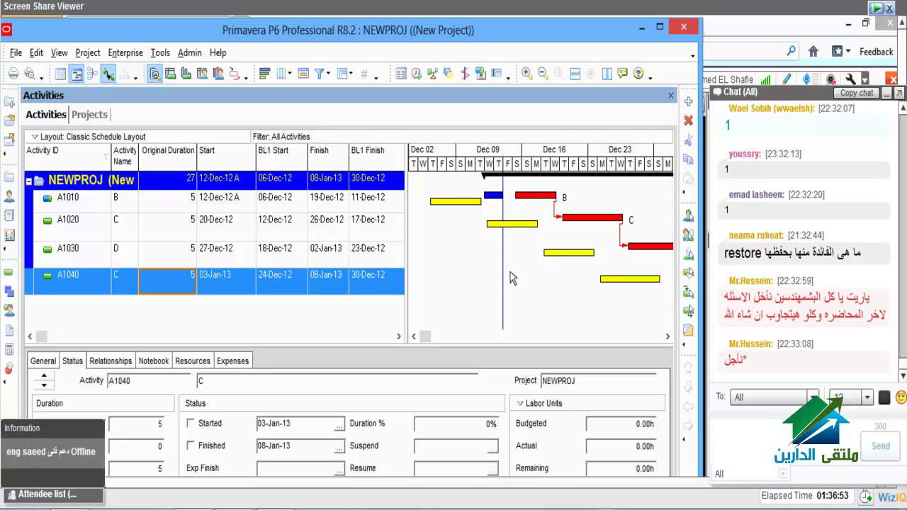
click(188, 257)
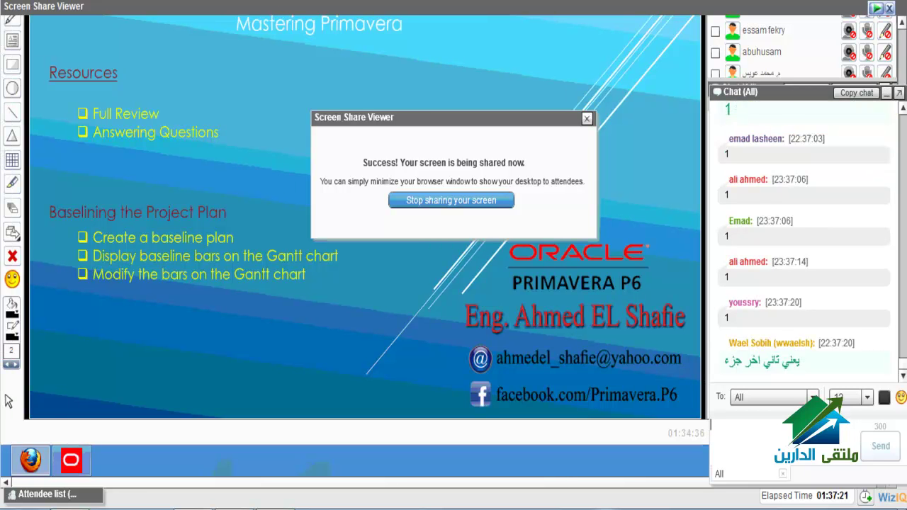
- Switch to Primavera P6 and assign <Current Project> as both the project baseline and the primary user baseline of NEWPROJ
mouse_move(75, 474)
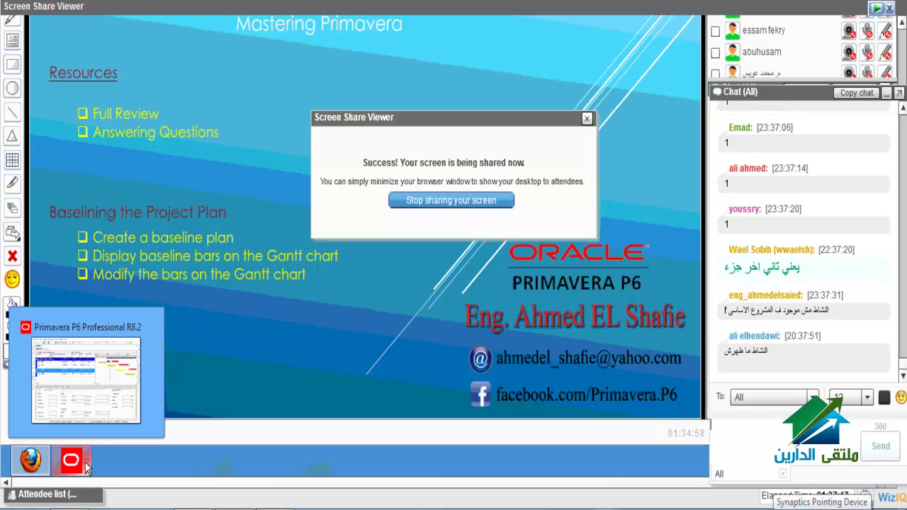
click(71, 461)
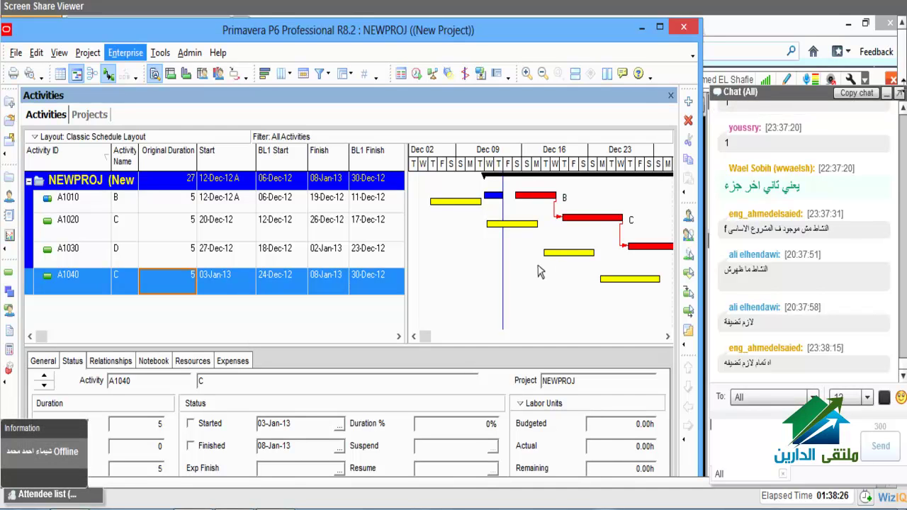
click(87, 52)
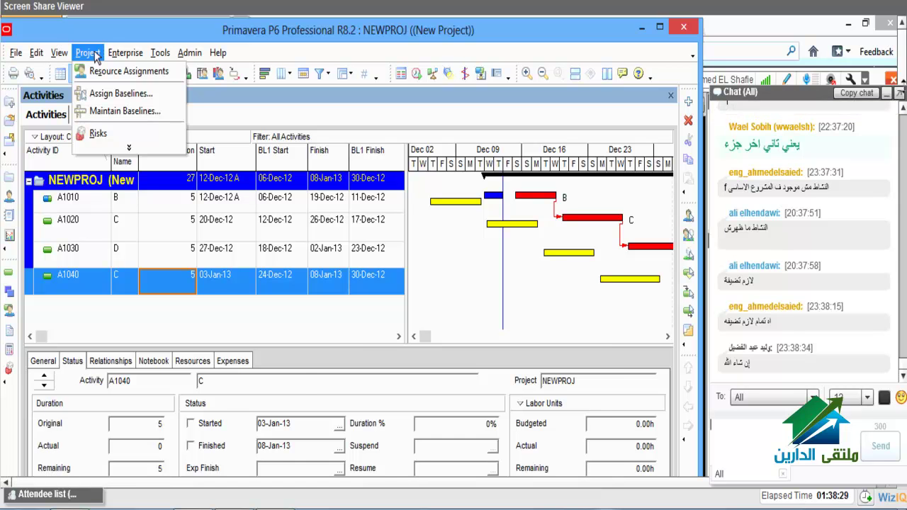
click(119, 93)
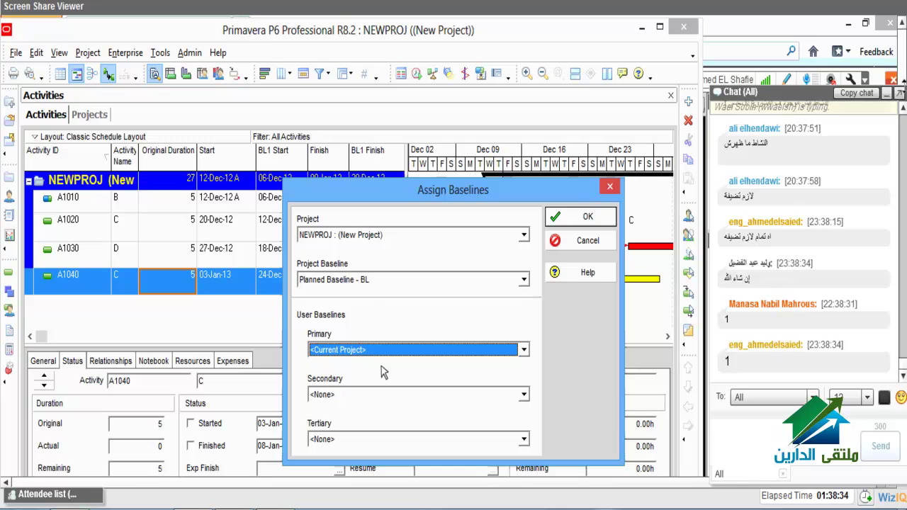
click(397, 279)
click(401, 285)
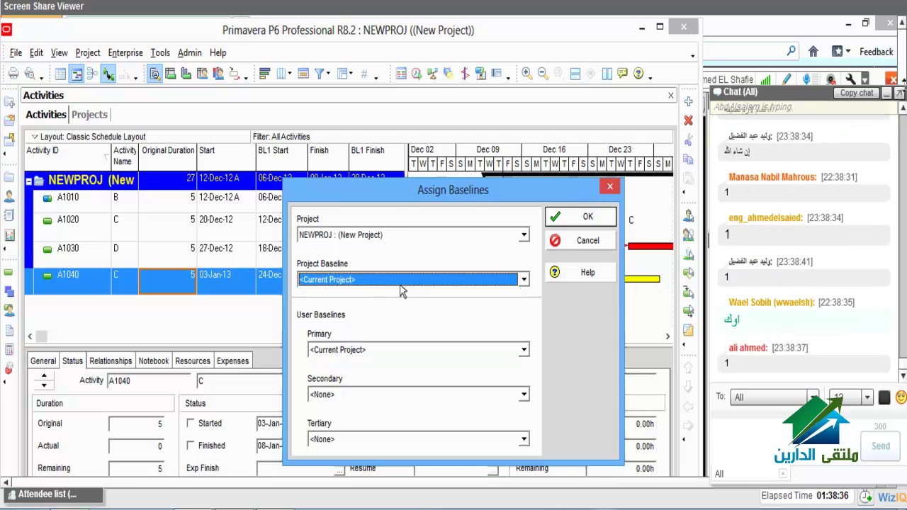
key(Return)
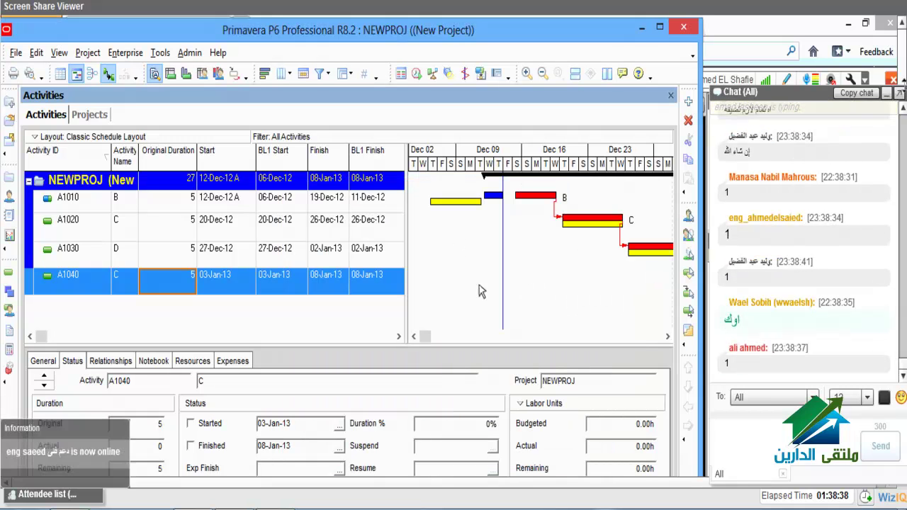
- Examine the two options for adding a new baseline in Maintain Baselines of NEWPROJ, cancel without adding one and minimize Primavera P6
click(224, 202)
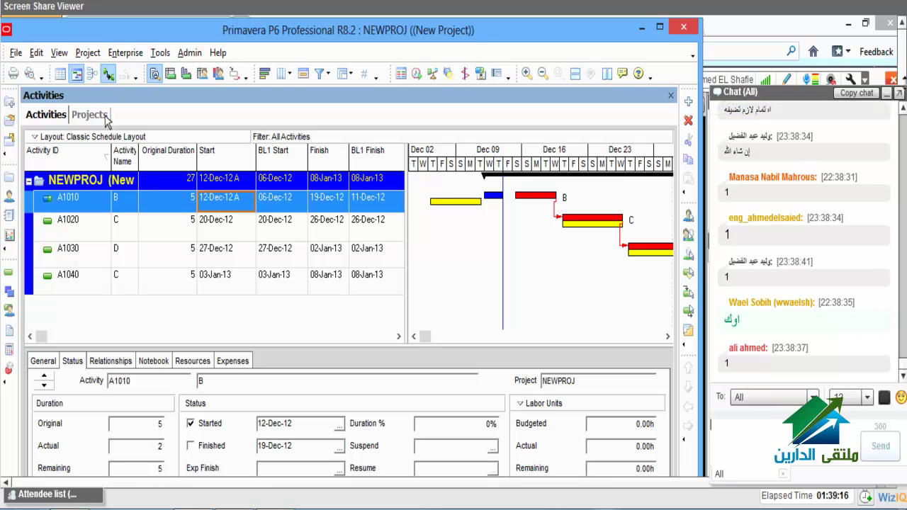
click(88, 54)
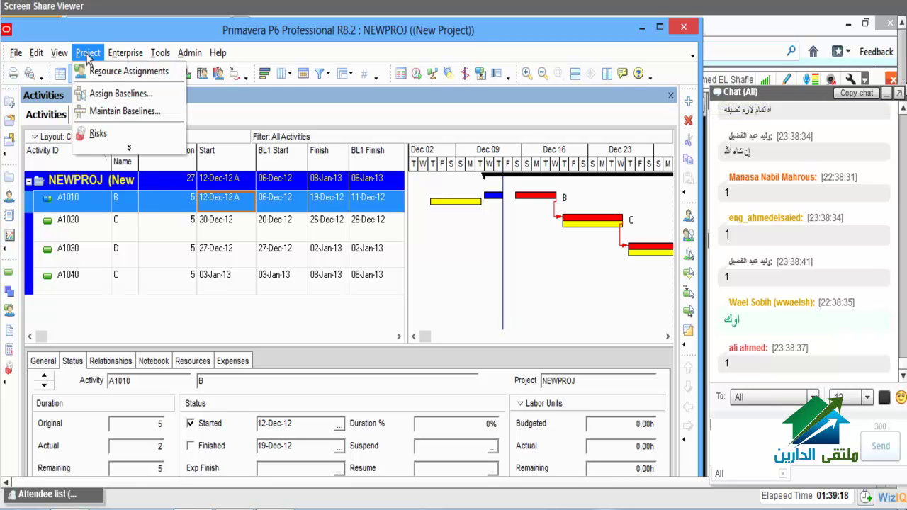
click(114, 111)
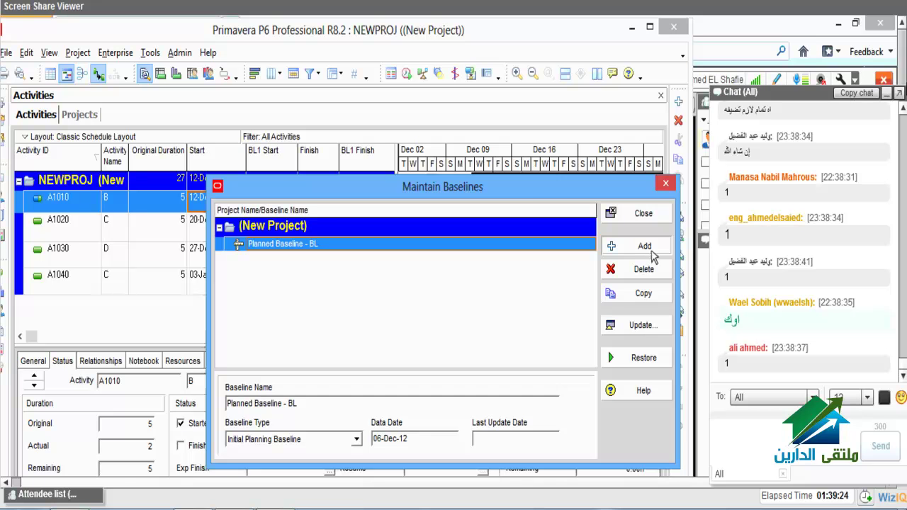
click(644, 248)
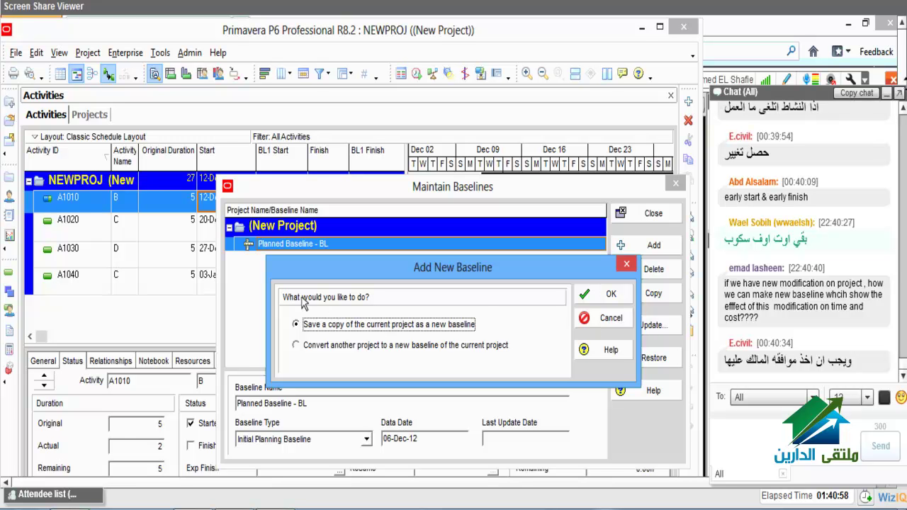
key(Escape)
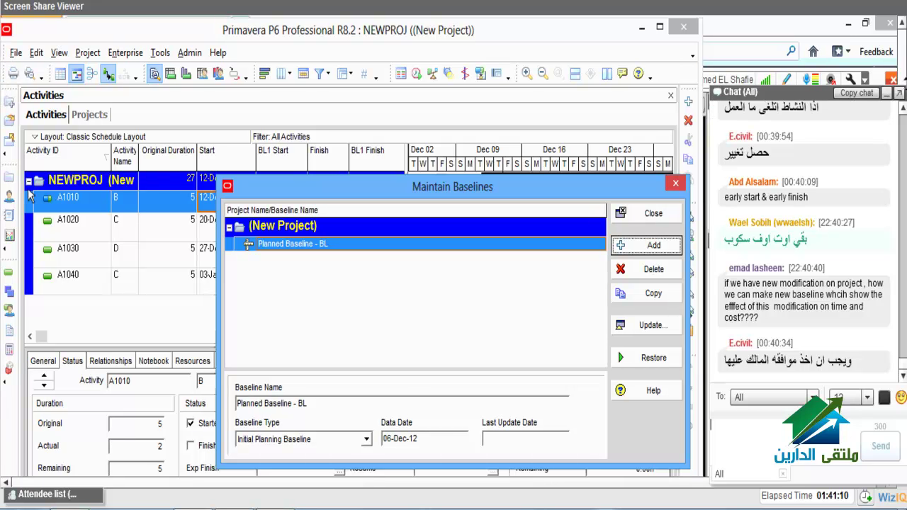
click(654, 245)
click(297, 345)
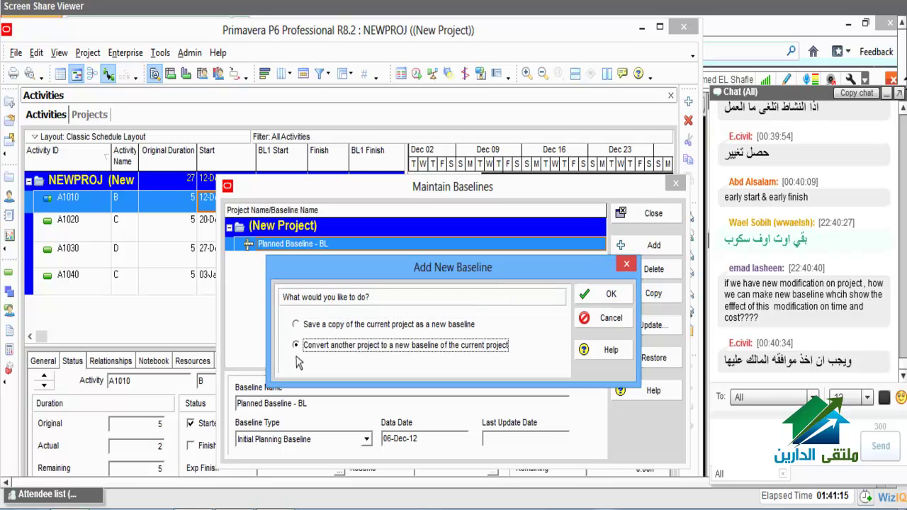
click(614, 320)
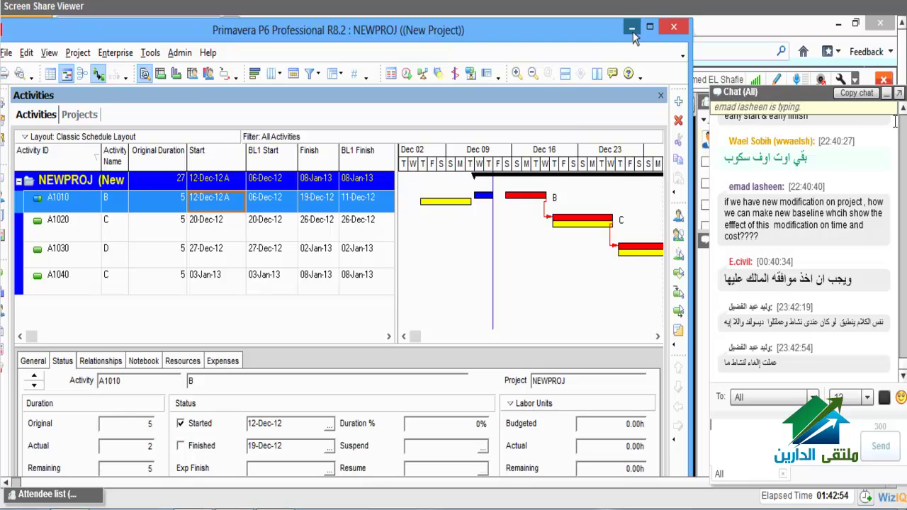
click(632, 29)
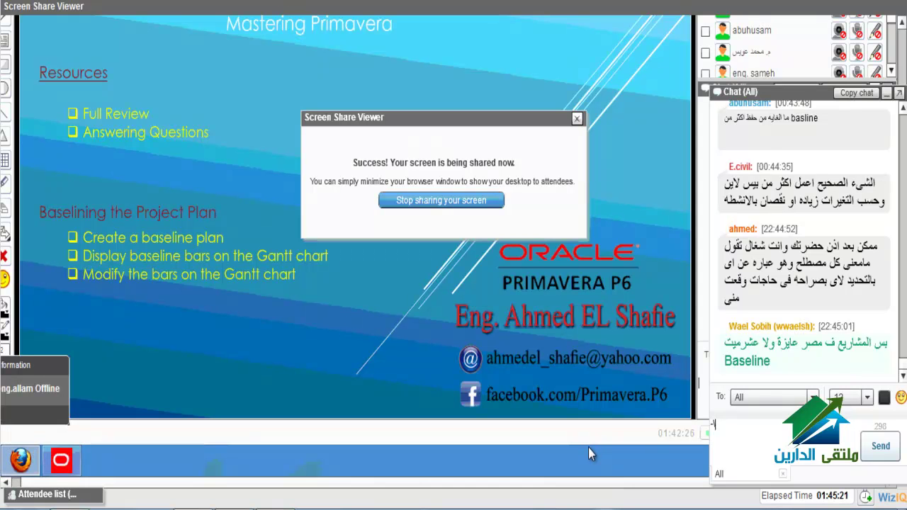
text(لا)
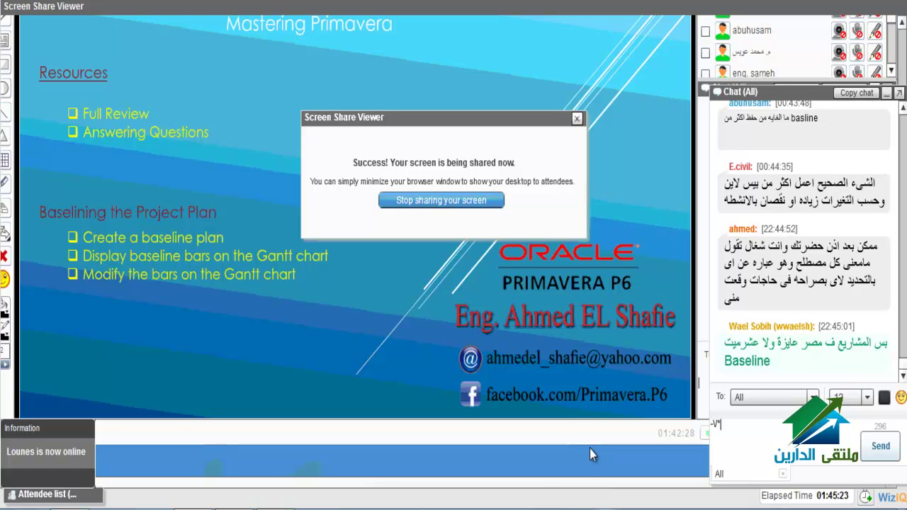
text(لا)
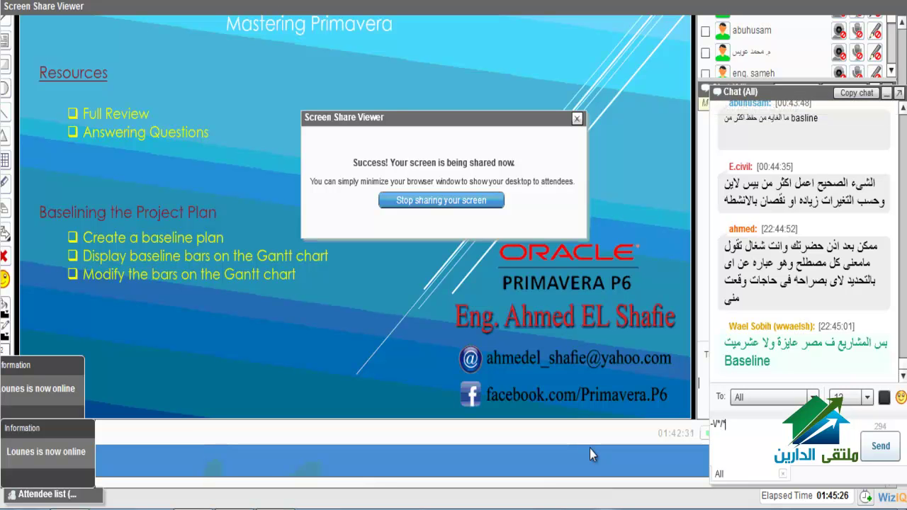
key(Return)
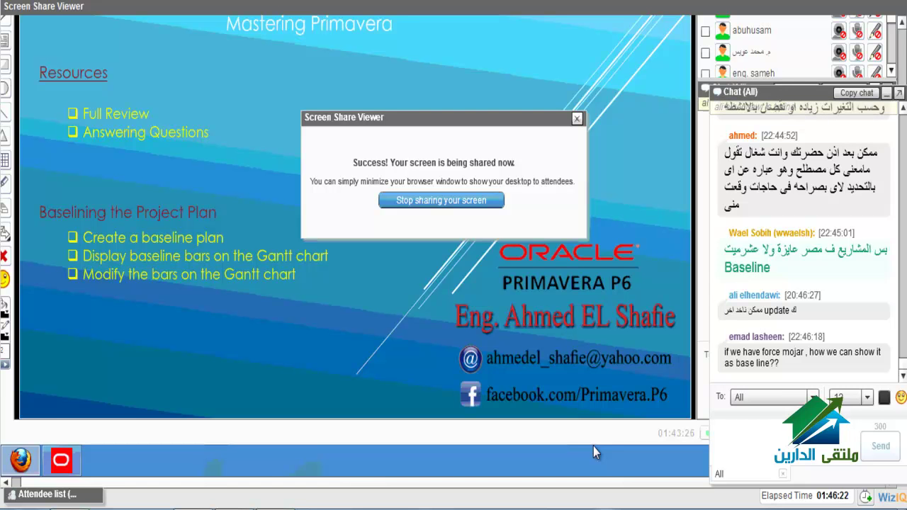
- Post the question "حضرتك عملت العلاقه بين الانشطه كلها بخطوه واحده ازاي؟" to All in the class chat
text(حضرت)
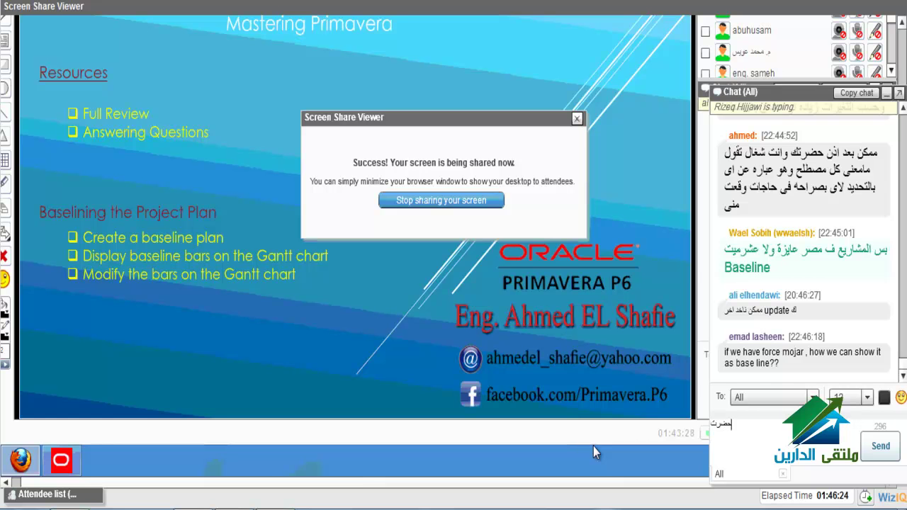
text(ك عمل)
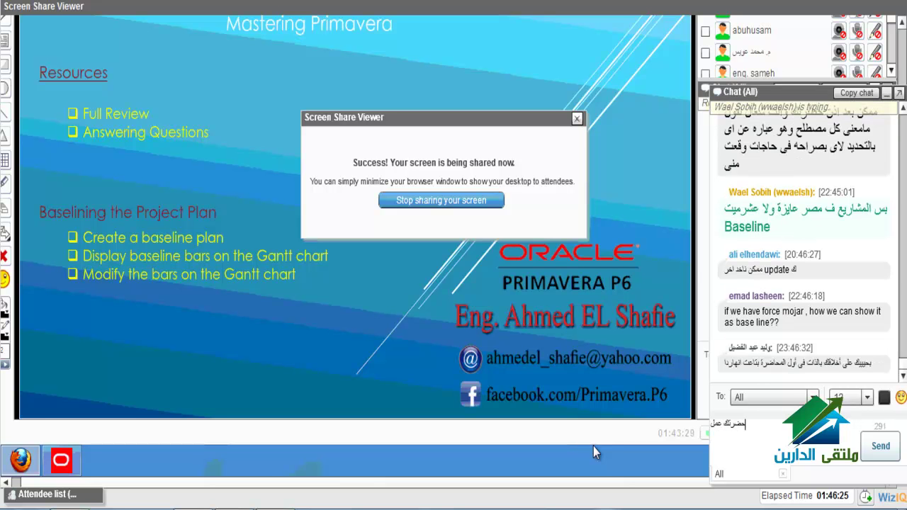
text(ت العلاق)
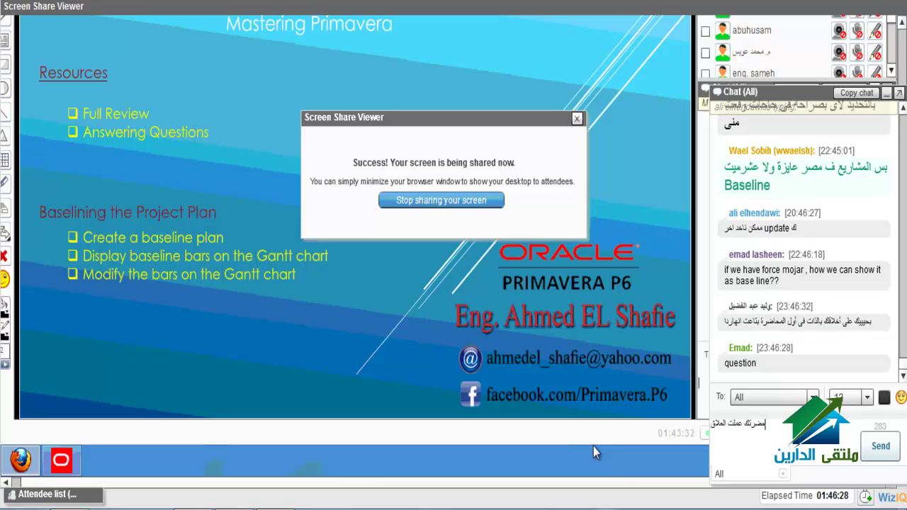
text(ه بين الانش)
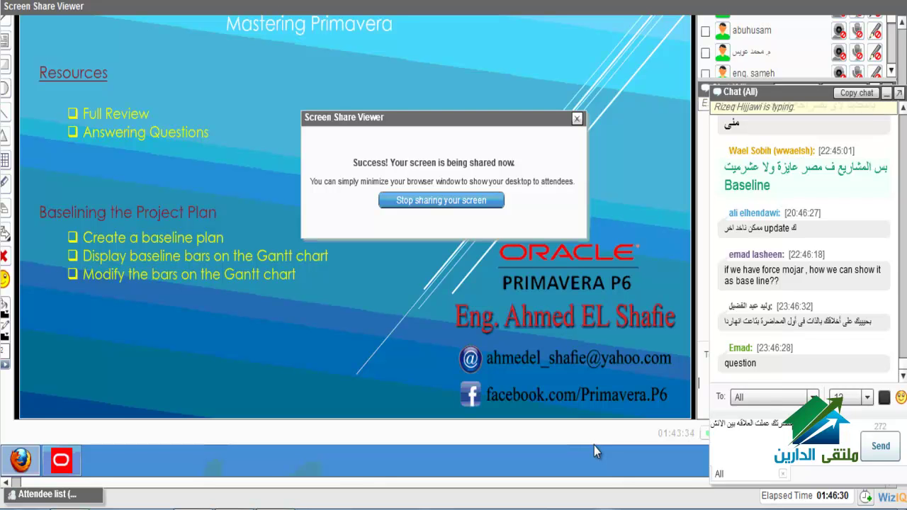
text(طه بع)
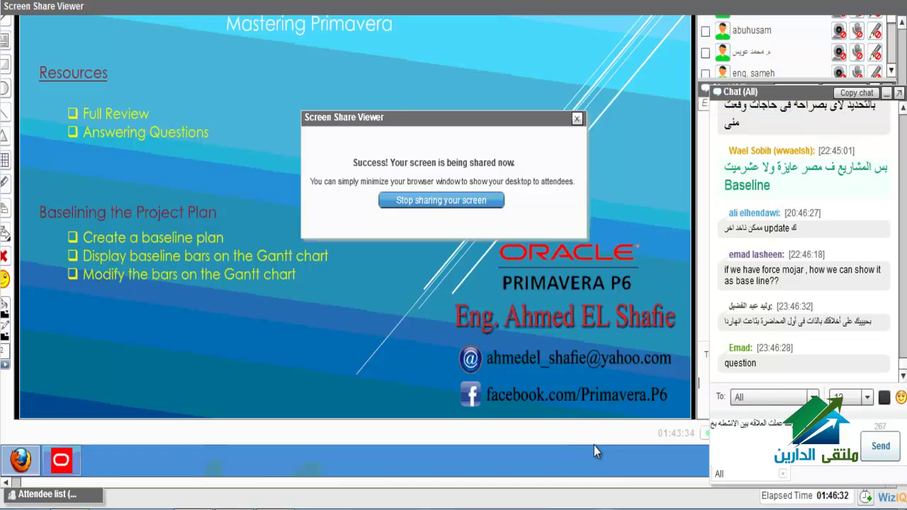
key(BackSpace)
text(خطوه)
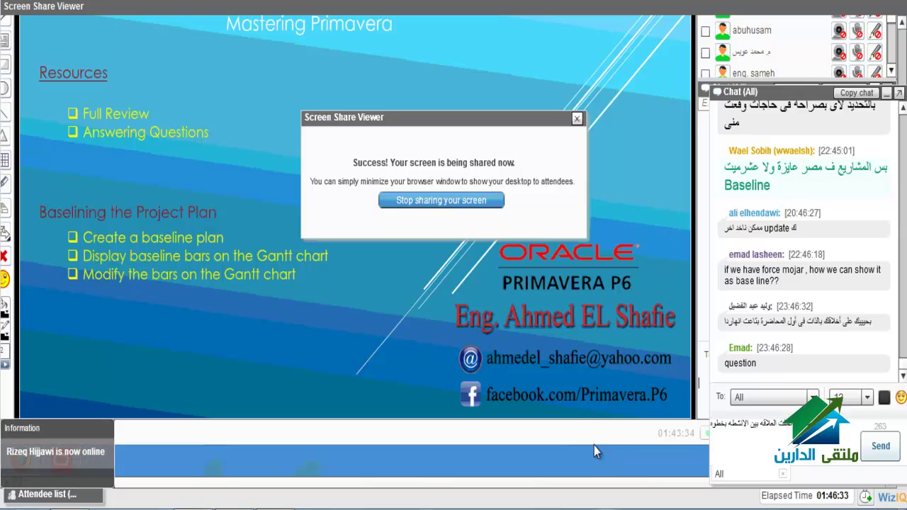
key(BackSpace)
key(BackSpace)
key(BackSpace)
key(BackSpace)
key(BackSpace)
key(BackSpace)
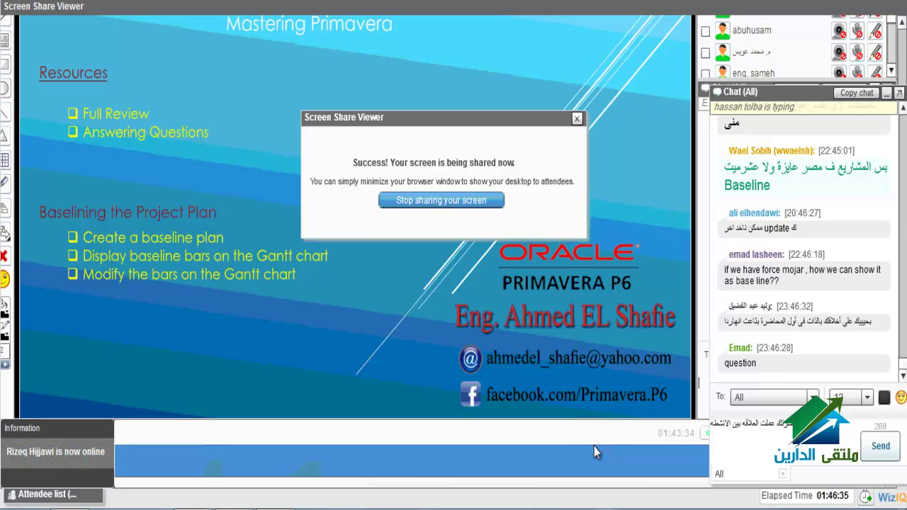
text(كل)
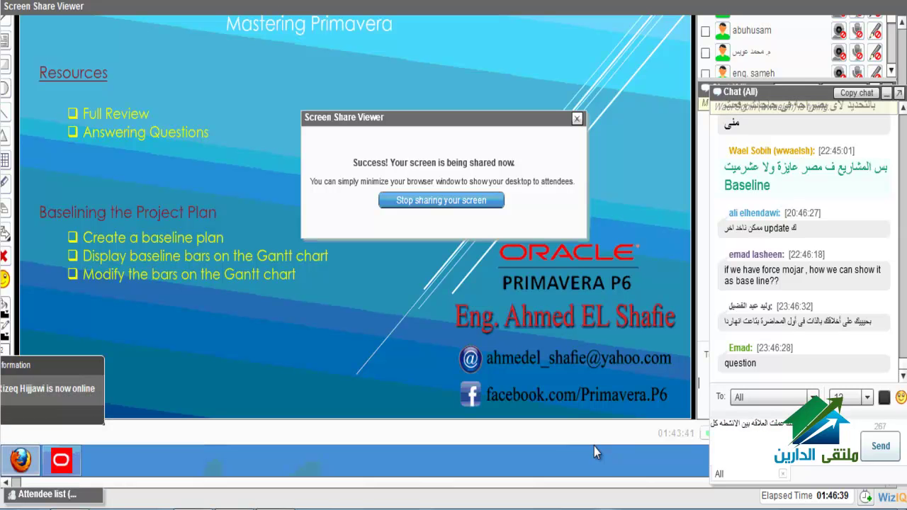
text(ها بخطو)
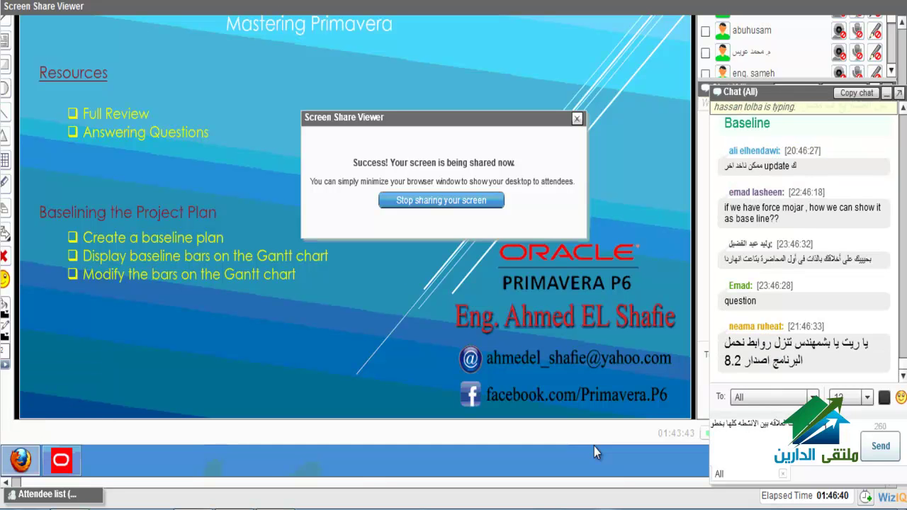
text(ه واحده)
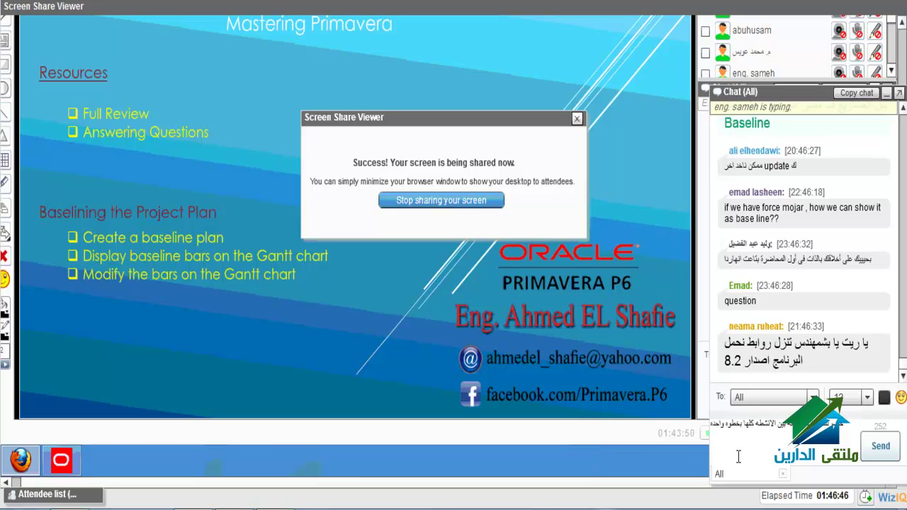
text(ك)
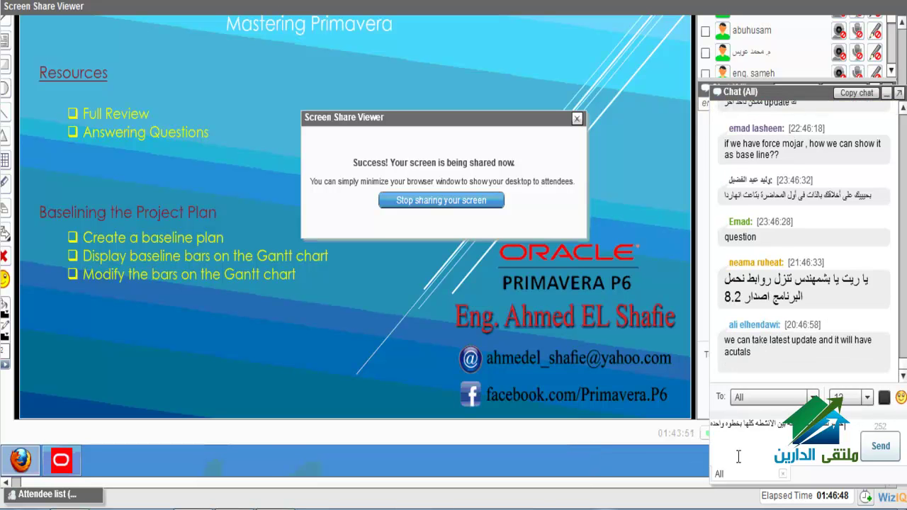
text(زاي)
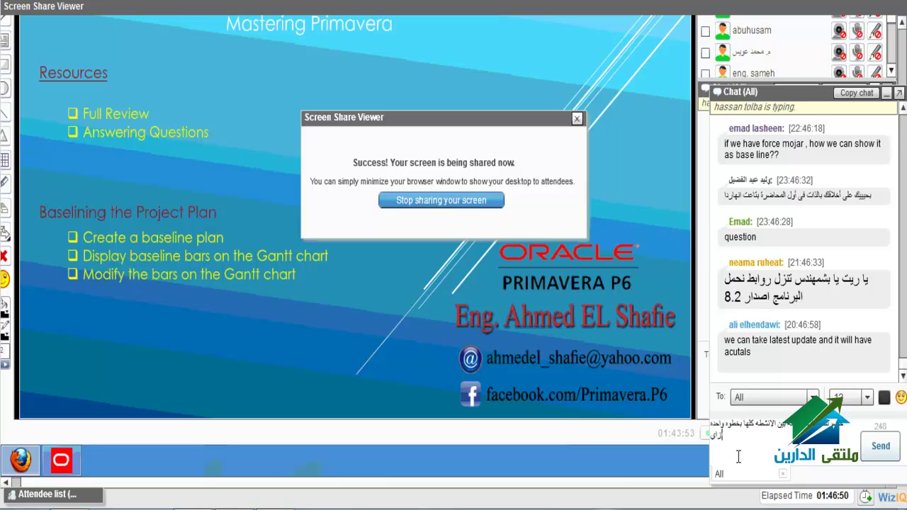
text(؟)
key(Return)
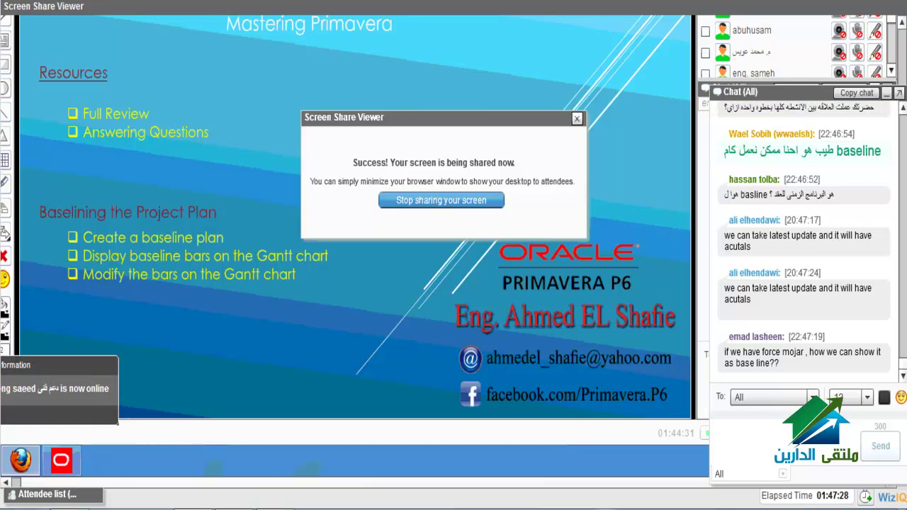
- Write the question "كيف حضرتك عملت علاقه بين الانشطه كلها بخطوه واحده؟" as a chat message to All
click(903, 108)
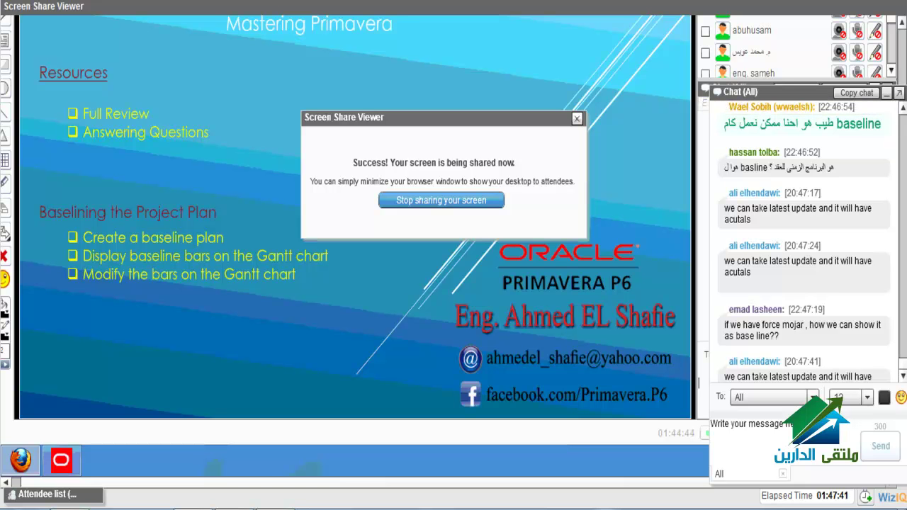
drag(904, 368, 904, 360)
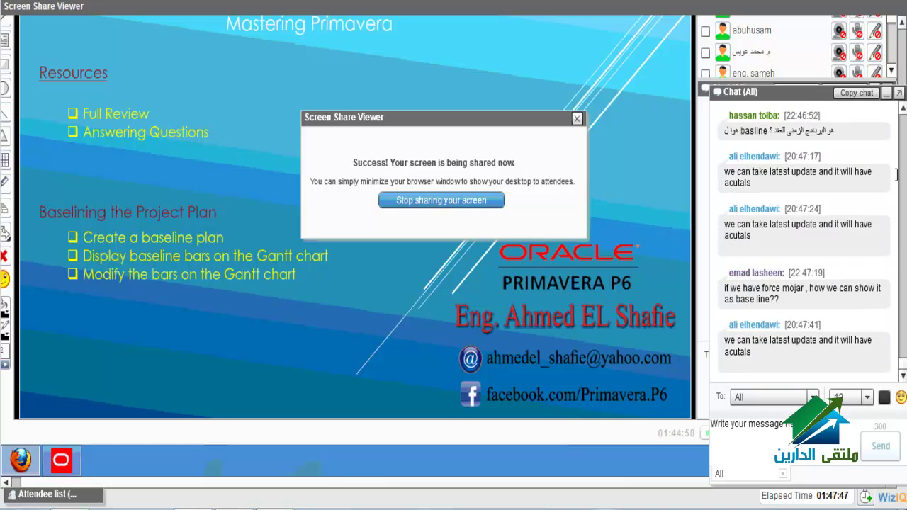
drag(904, 132, 904, 115)
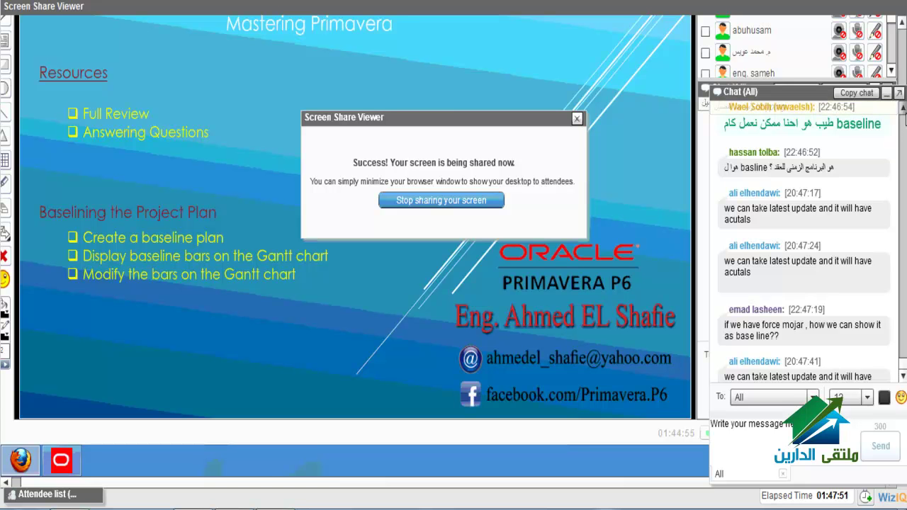
click(905, 370)
mouse_move(904, 369)
mouse_down()
mouse_move(904, 361)
mouse_move(905, 376)
mouse_up()
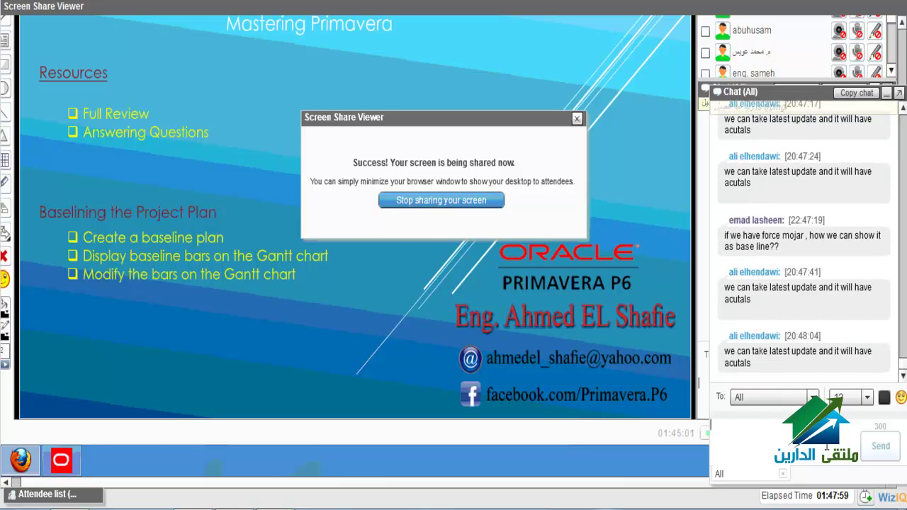
text(ك)
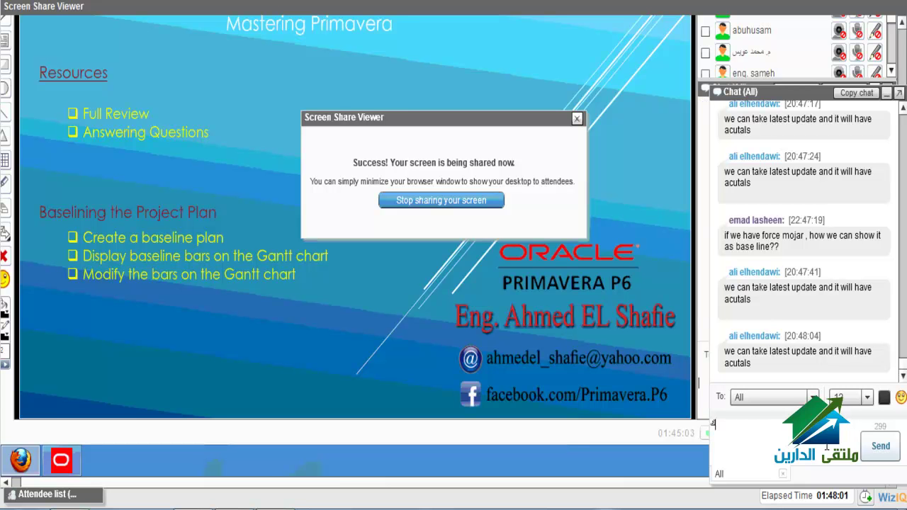
text(يف حضر)
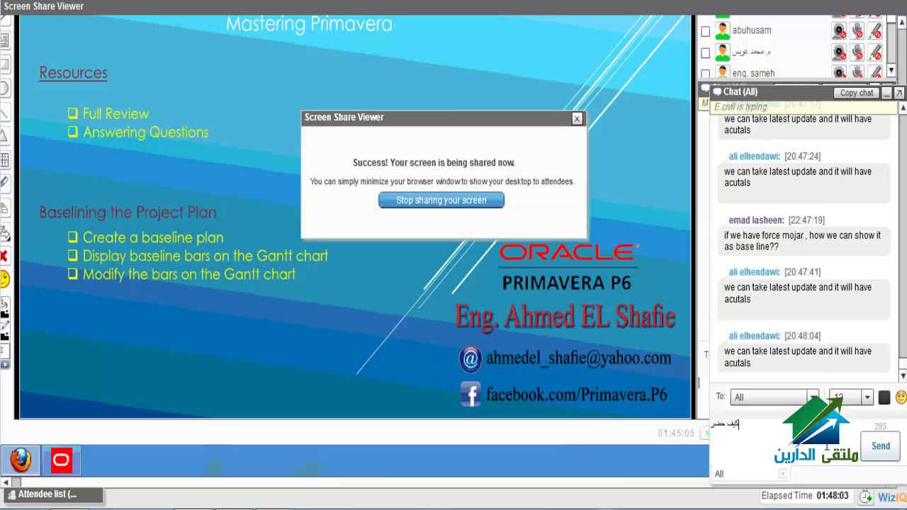
text(تك )
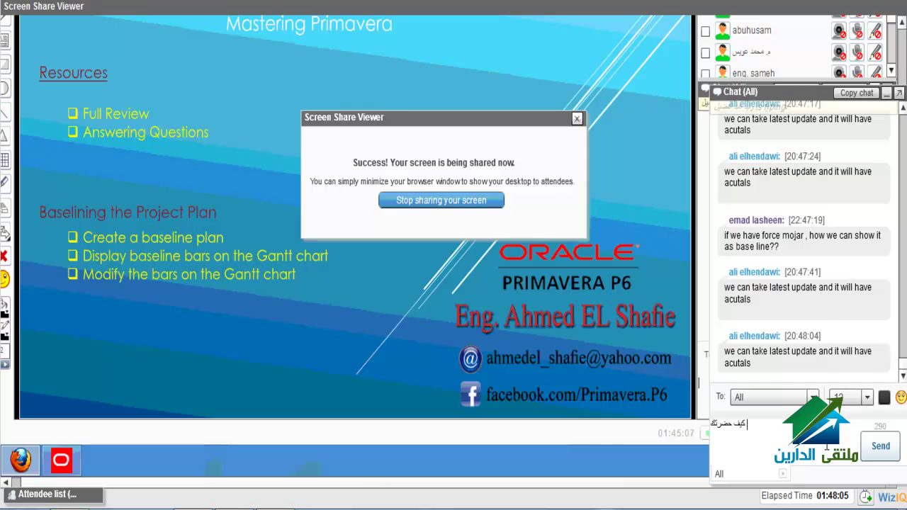
text(عملت عل)
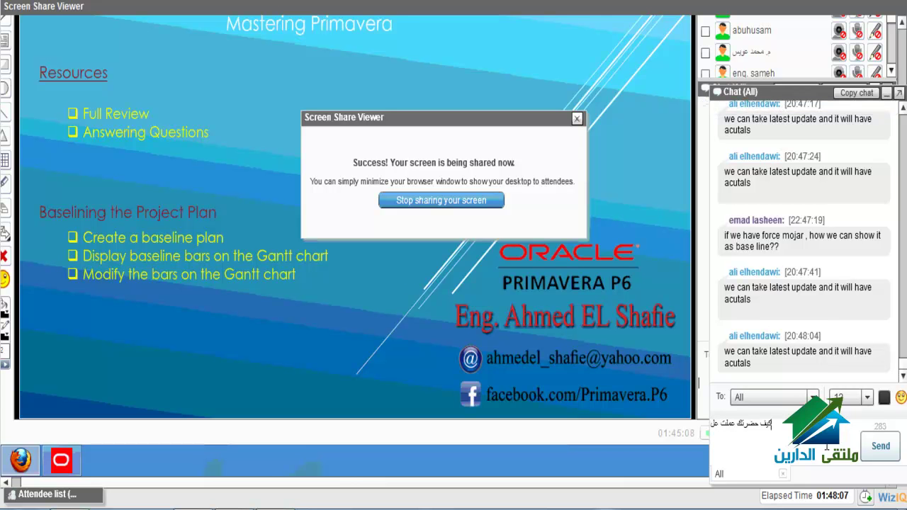
text(اقه بين ال)
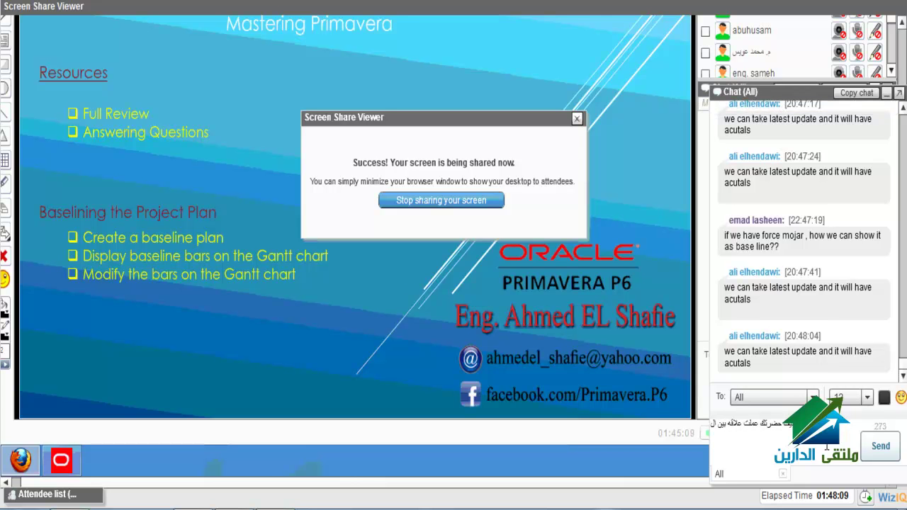
text(انشطه )
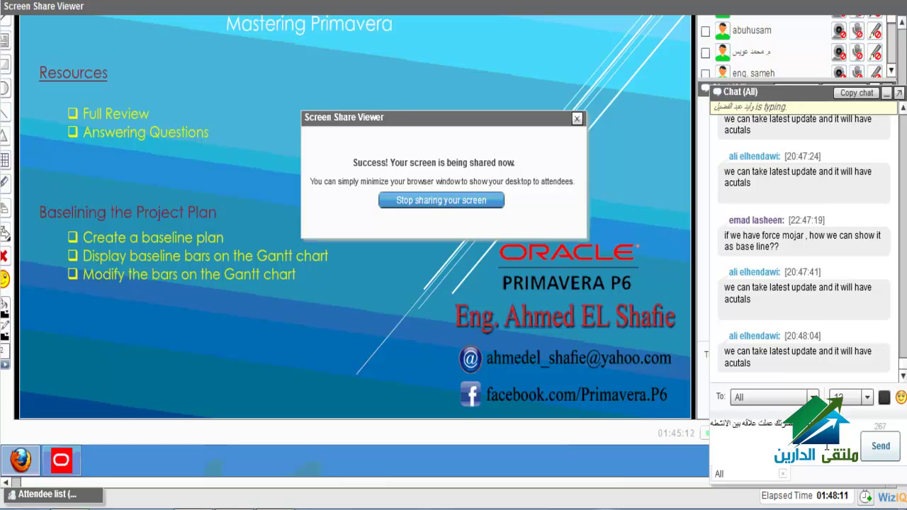
text(كلها بح)
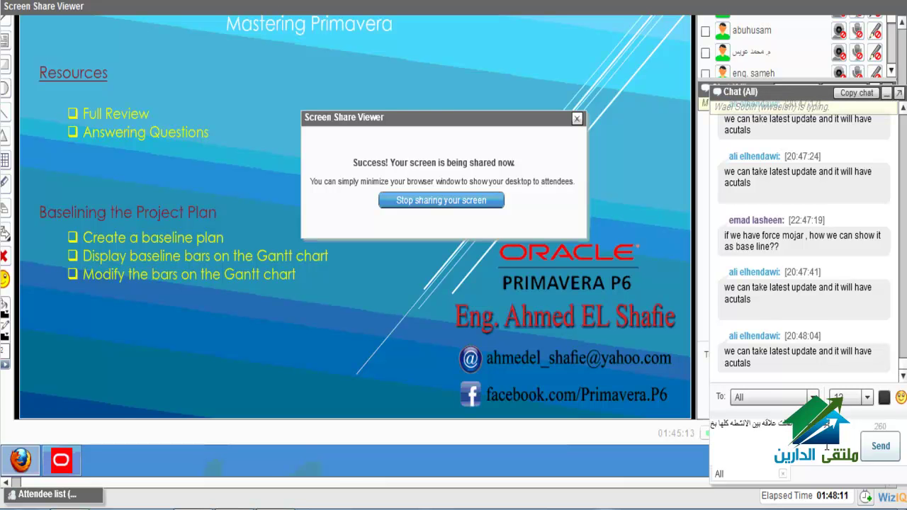
text(طوه واح)
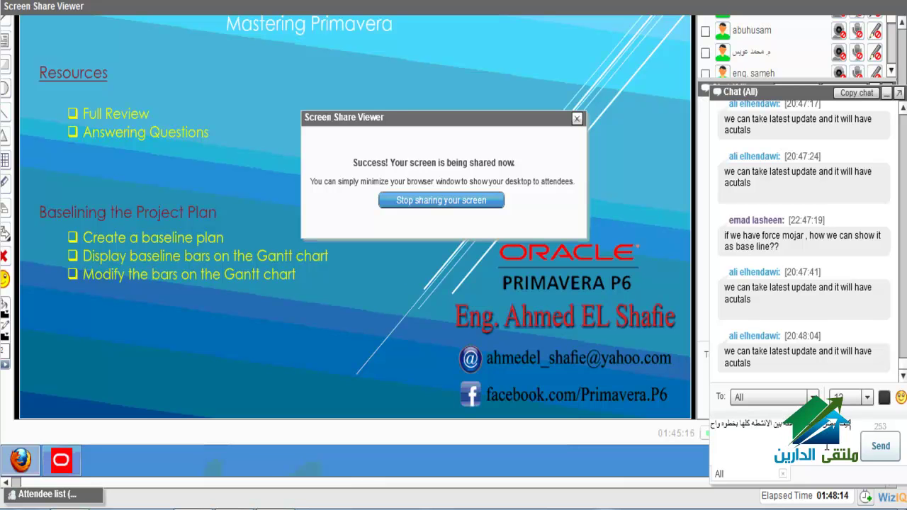
text(ده)
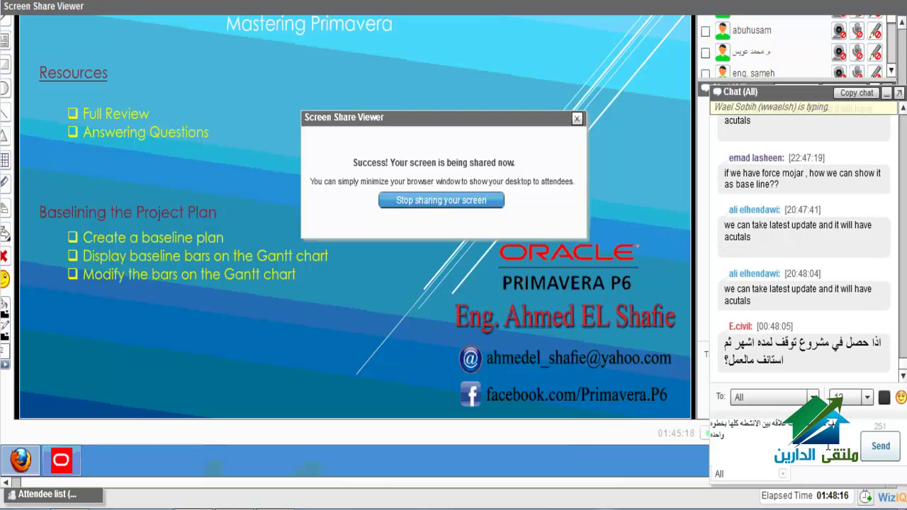
text(؟)
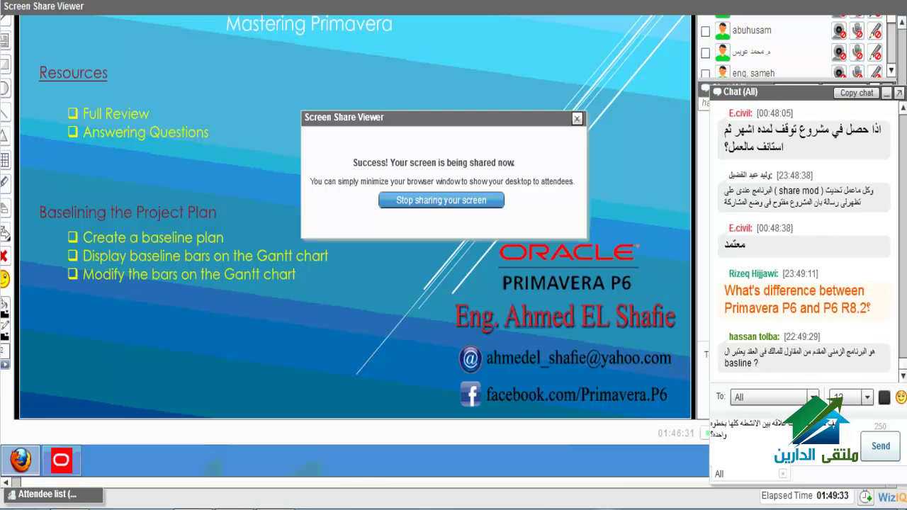
- Set the chat text size to 14 and send the drafted question to All
click(866, 397)
click(840, 325)
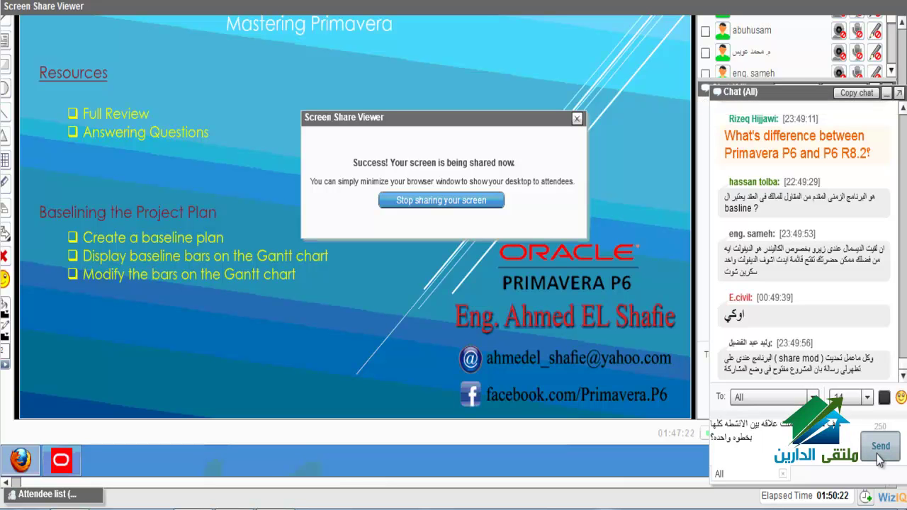
click(879, 459)
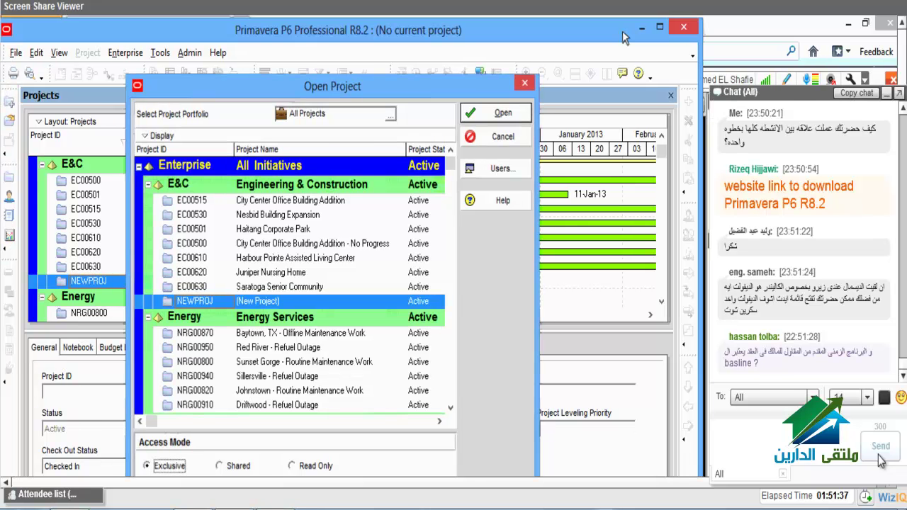
- Close the Open Project dialog without opening a project and minimize Primavera P6
key(Escape)
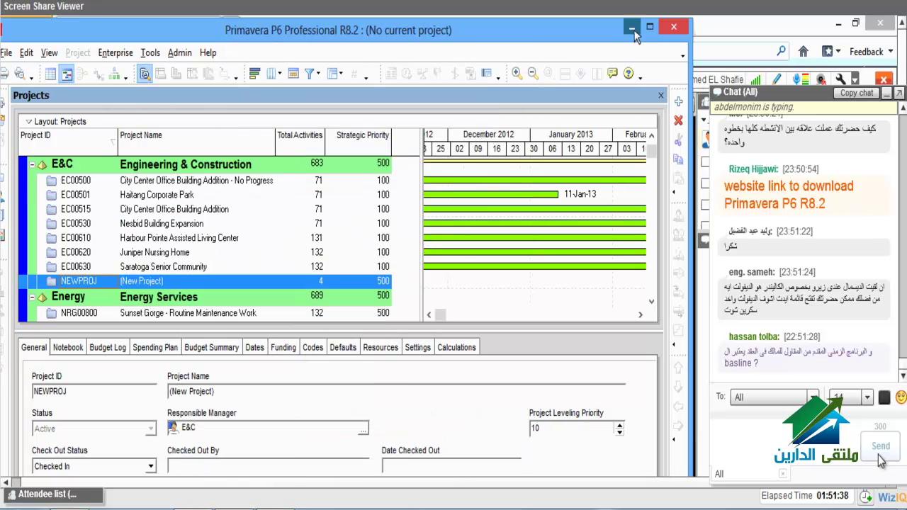
click(632, 30)
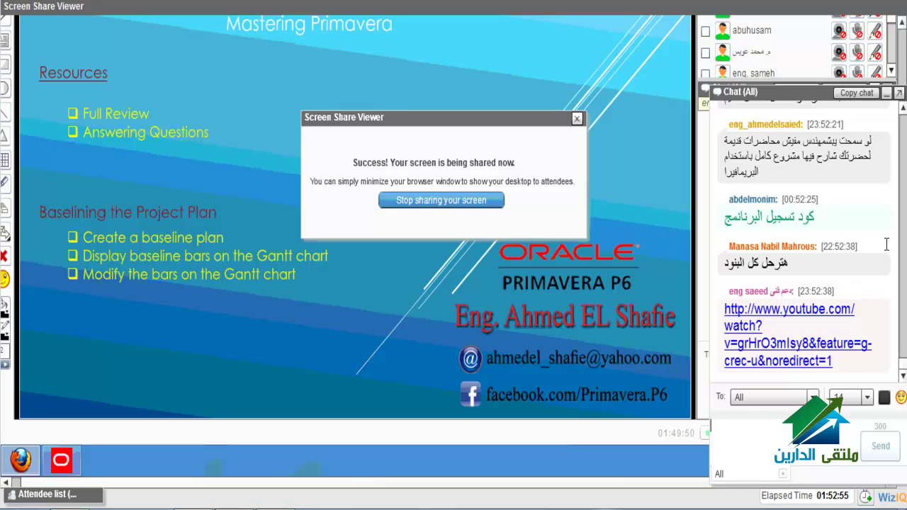
- Clear the whole unsent text from the chat message draft
mouse_move(837, 501)
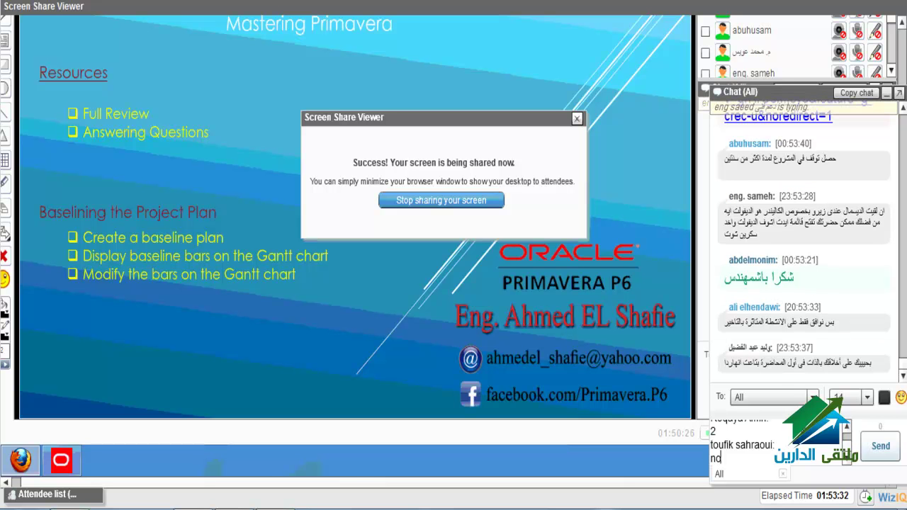
key(ctrl+a)
key(Delete)
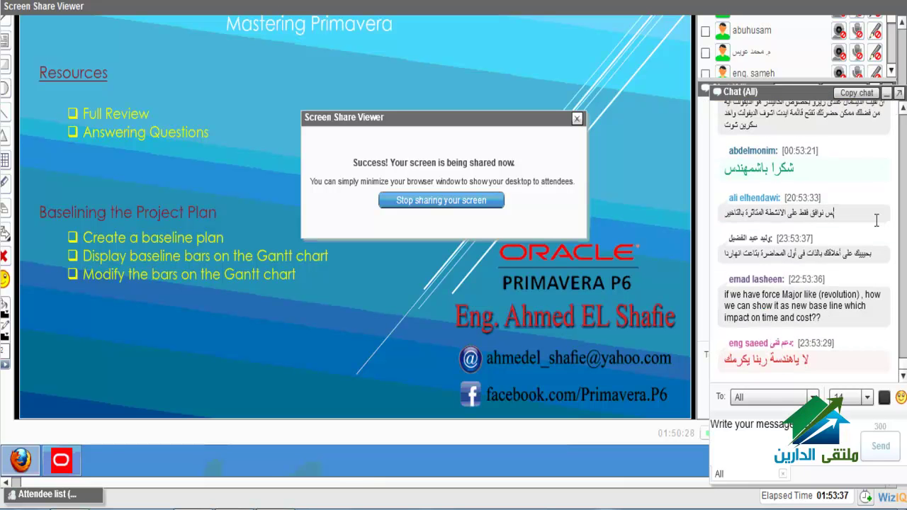
- Look back through the class chat history for the earlier question about linking all activities in one step
scroll(899, 120, up, 1)
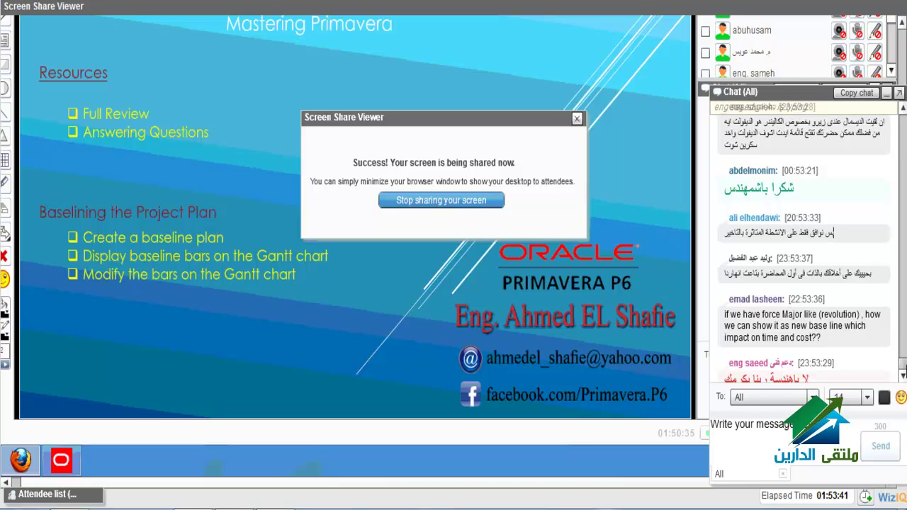
click(902, 363)
click(903, 358)
click(904, 358)
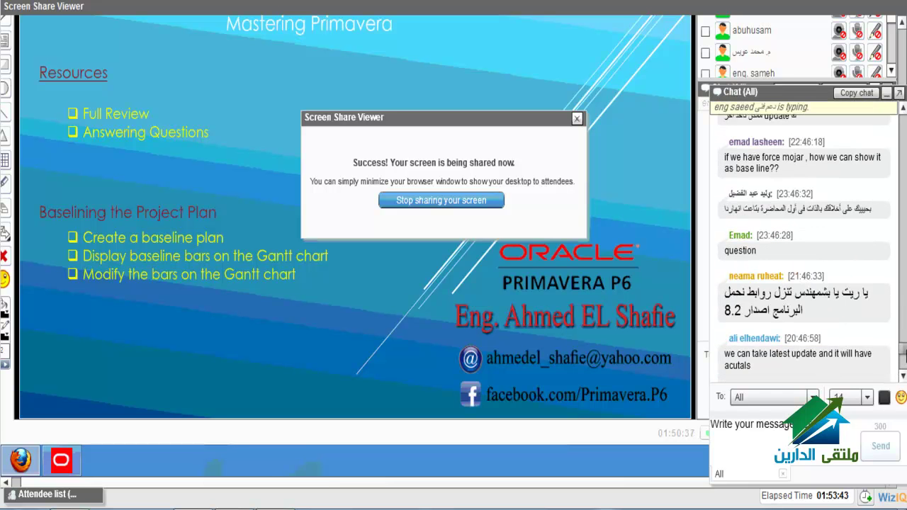
click(903, 354)
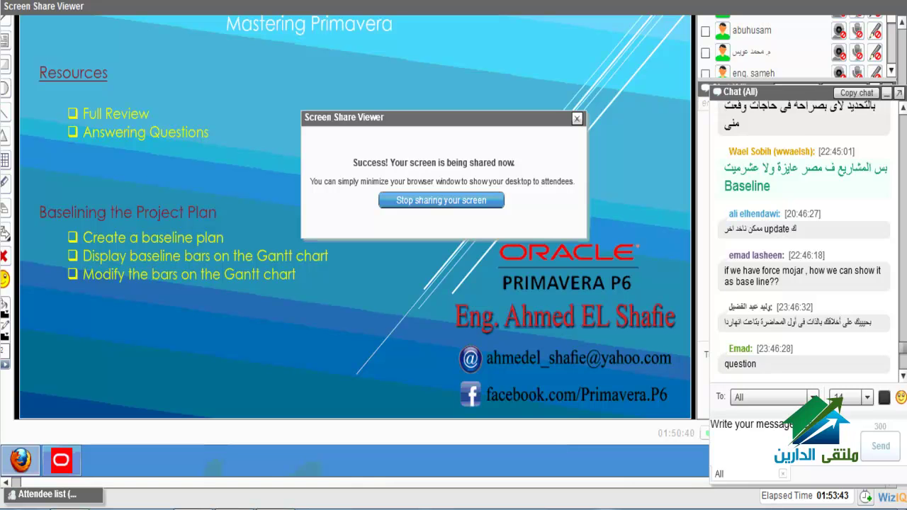
click(903, 352)
click(903, 348)
click(904, 344)
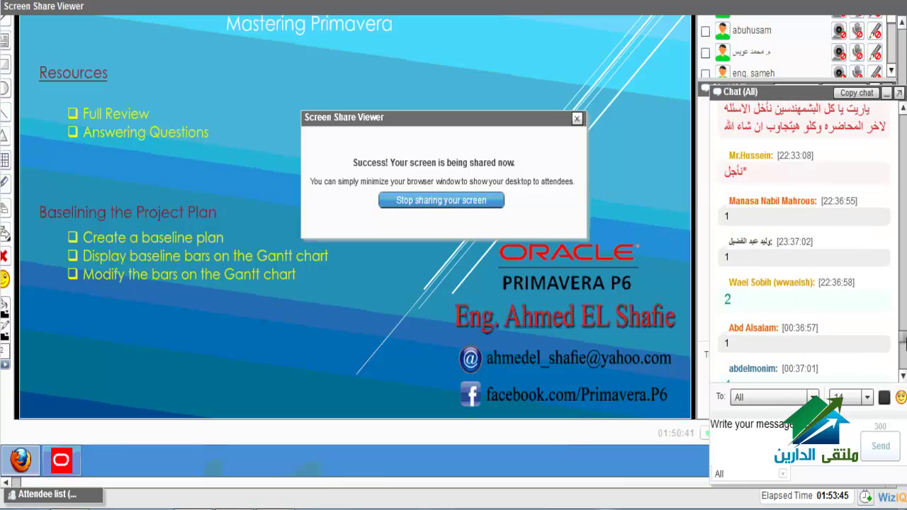
click(903, 343)
click(903, 343)
click(903, 343)
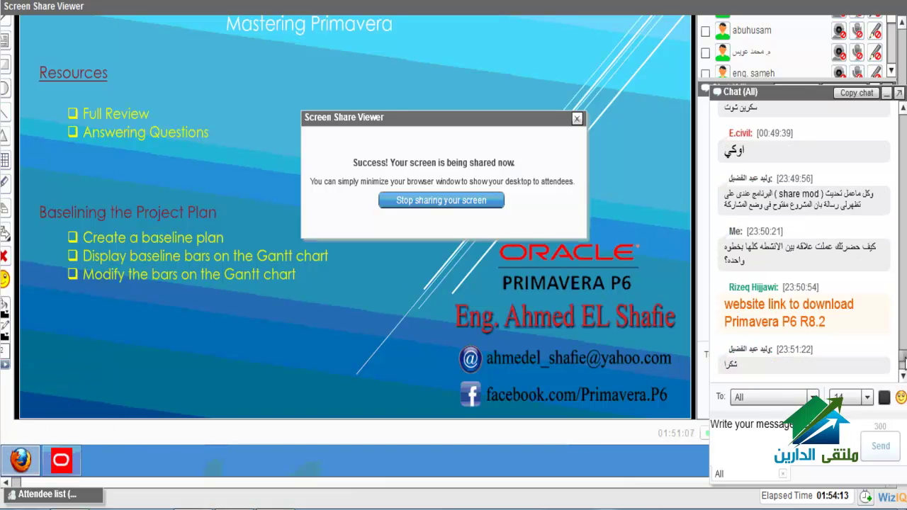
- Copy the earlier question "كيف حضرتك عملت علاقه بين الانشطه كلها بخطوه واحده؟" from the chat history and post it again to All
drag(876, 246, 730, 259)
right_click(730, 259)
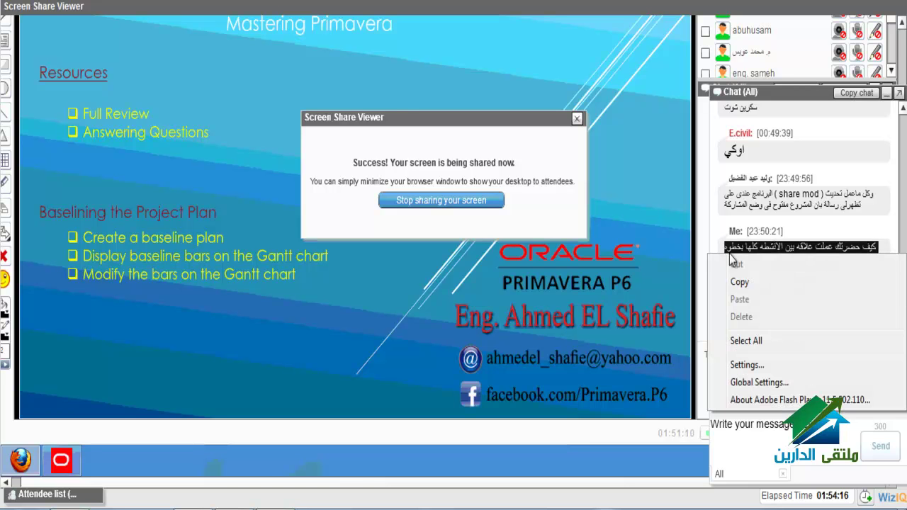
click(740, 282)
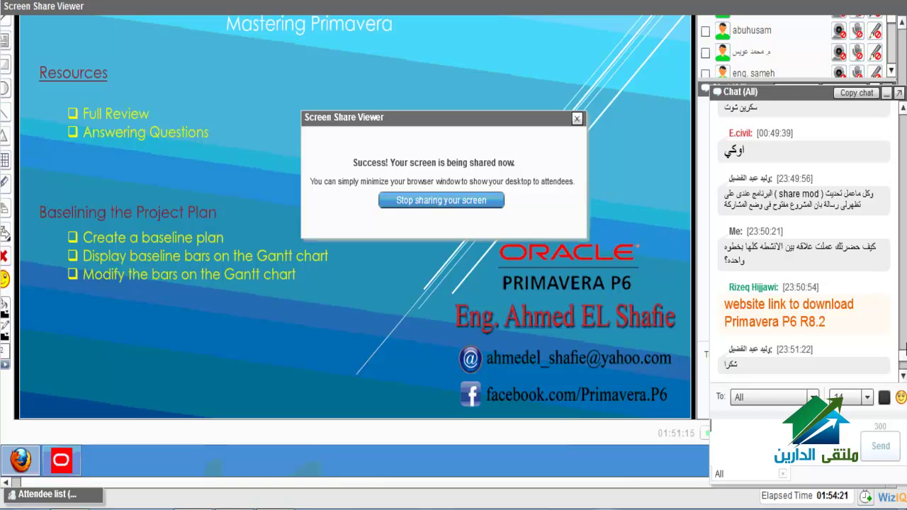
click(904, 378)
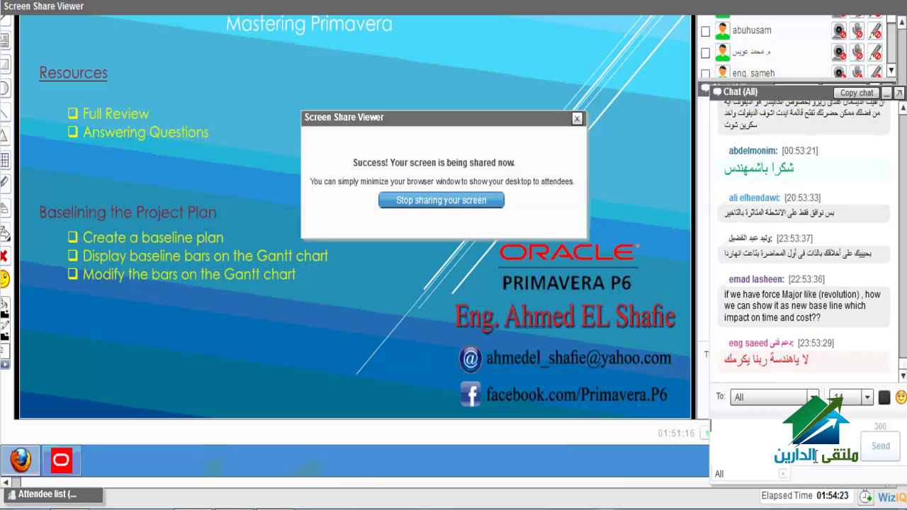
key(ctrl+v)
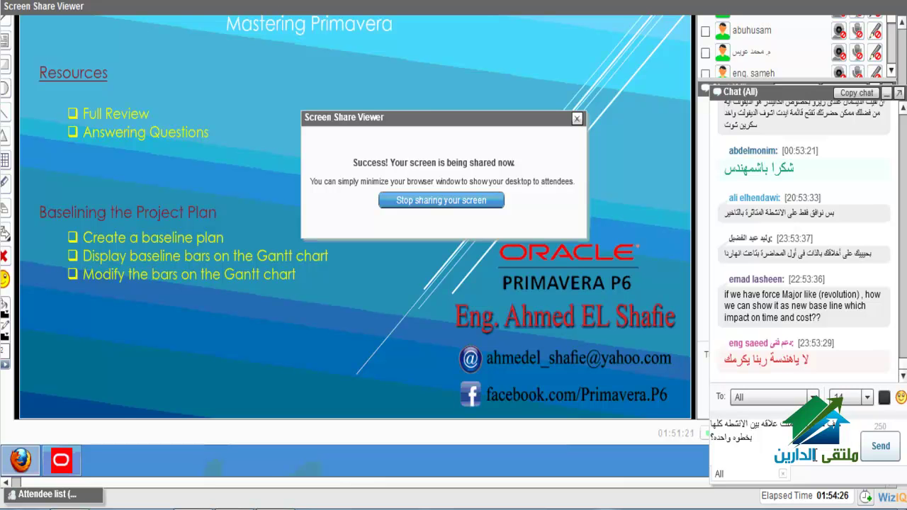
key(Return)
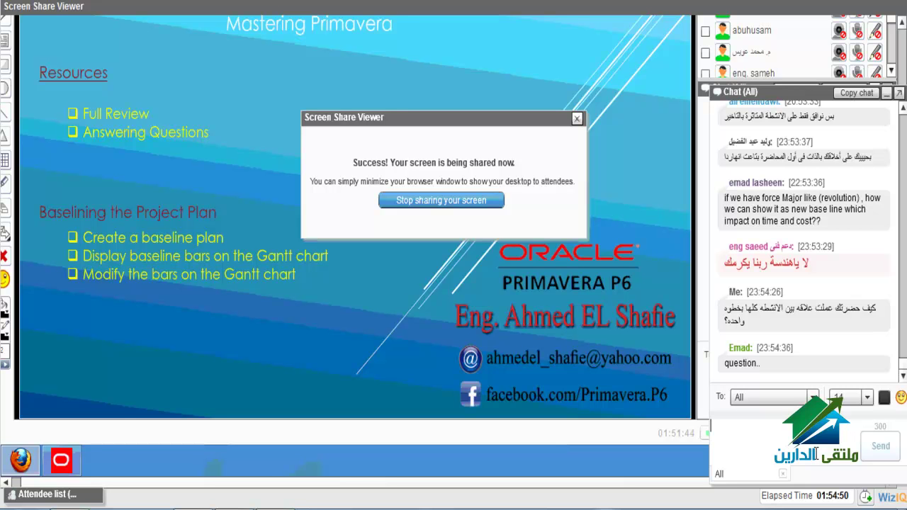
- Post the messages "طب ممكن تشرحها علي البرنامج" and "شكرا" to All in the class chat
text(بل)
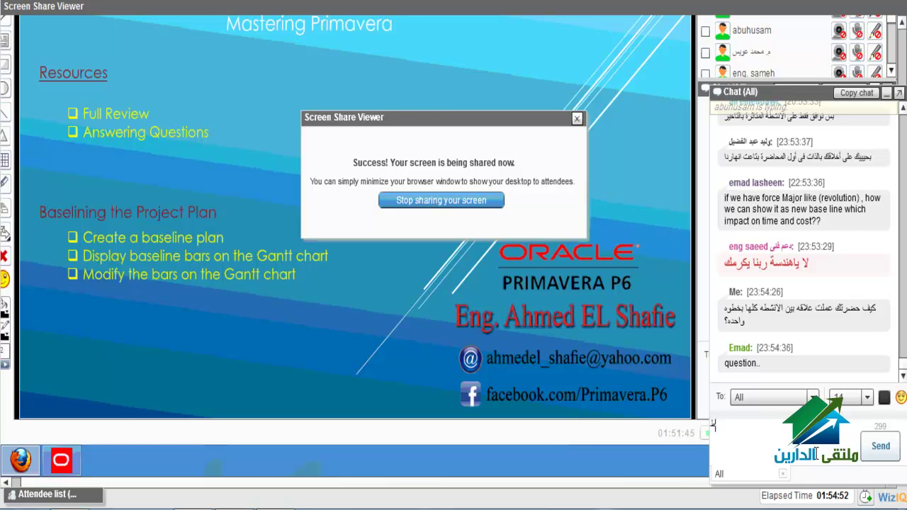
text( ممكن)
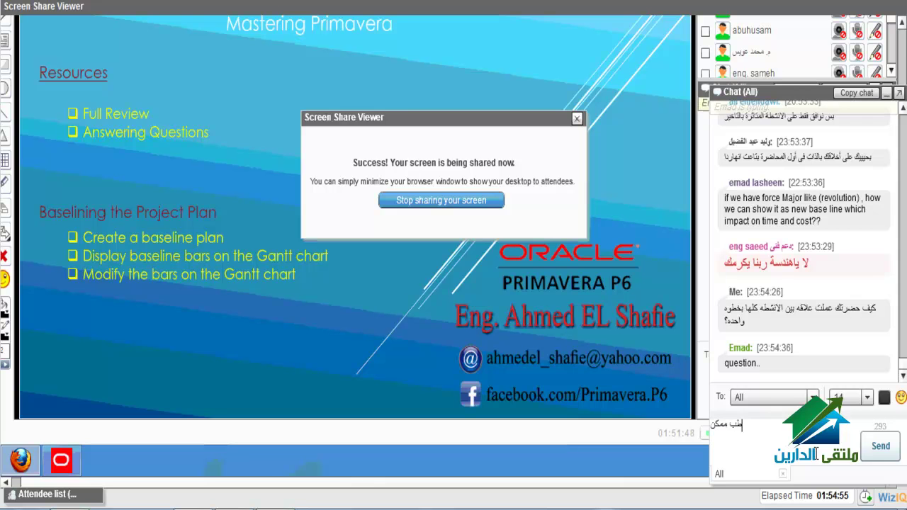
text( تشرحها علي البرن)
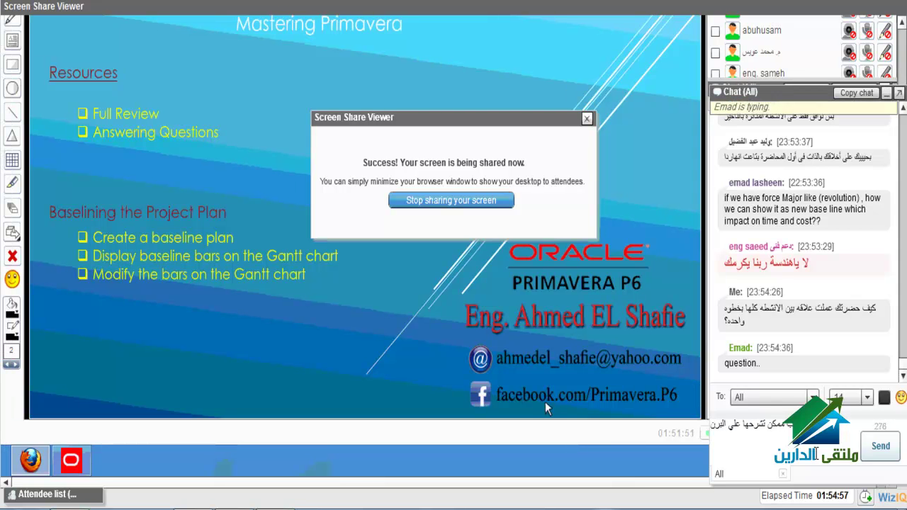
key(Return)
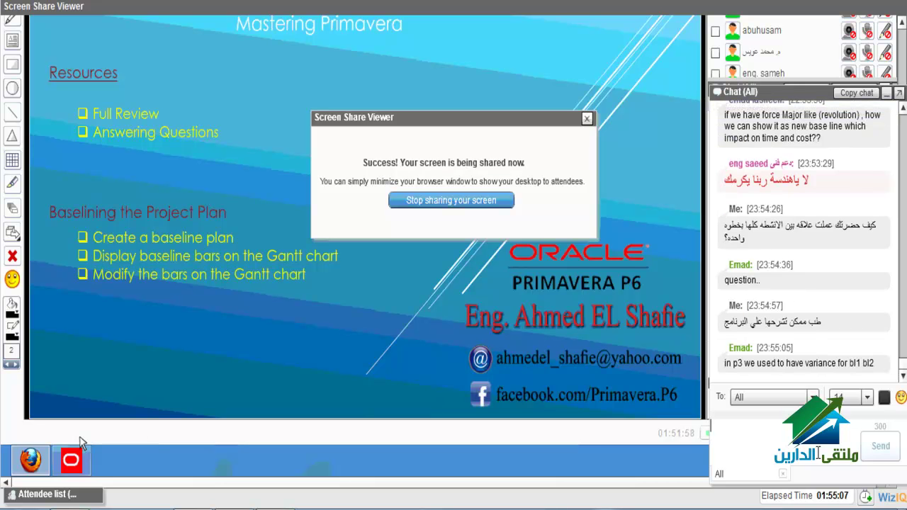
text(أكرا)
key(Return)
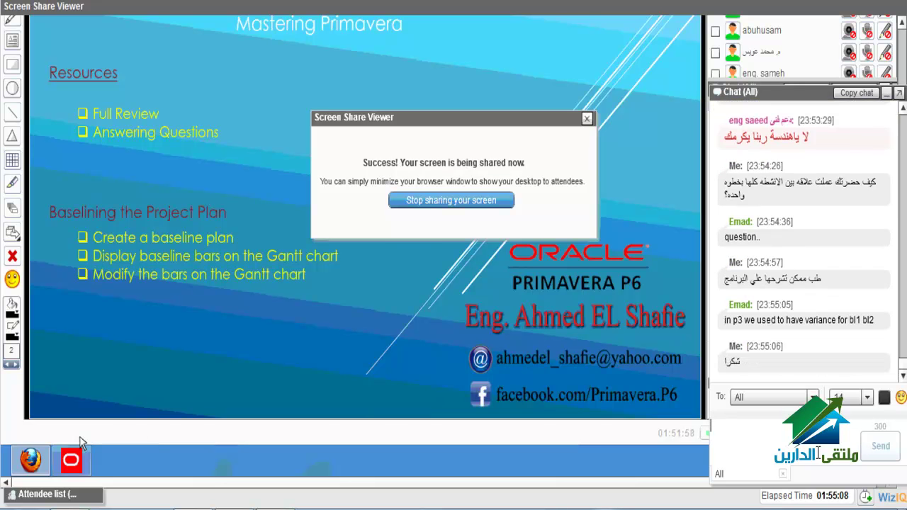
- Switch to Primavera P6 and create a new project under Engineering & Construction with the default settings
click(71, 461)
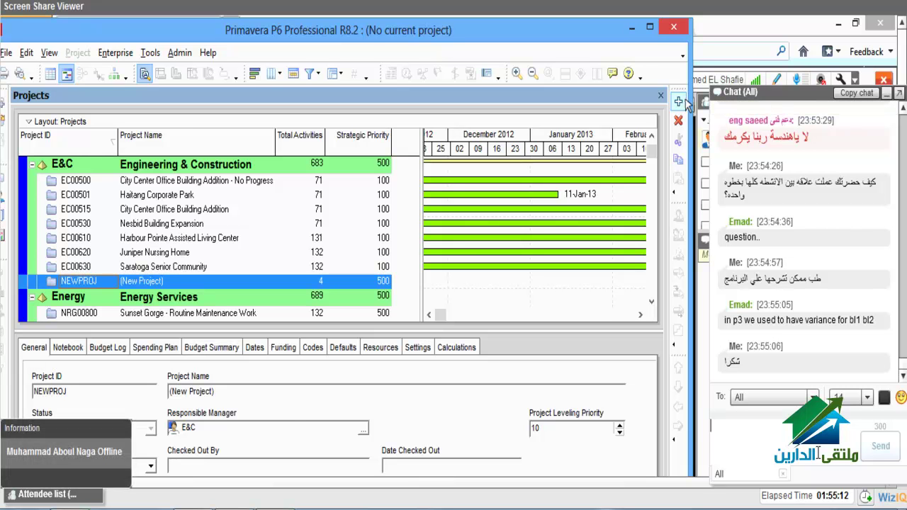
click(678, 102)
click(586, 503)
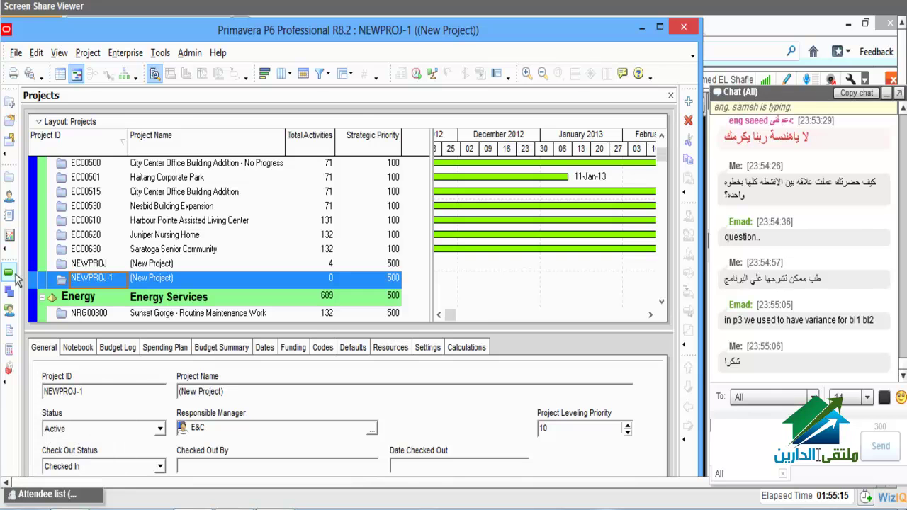
- Open the new project's activities and add five new activities with their default durations
click(10, 274)
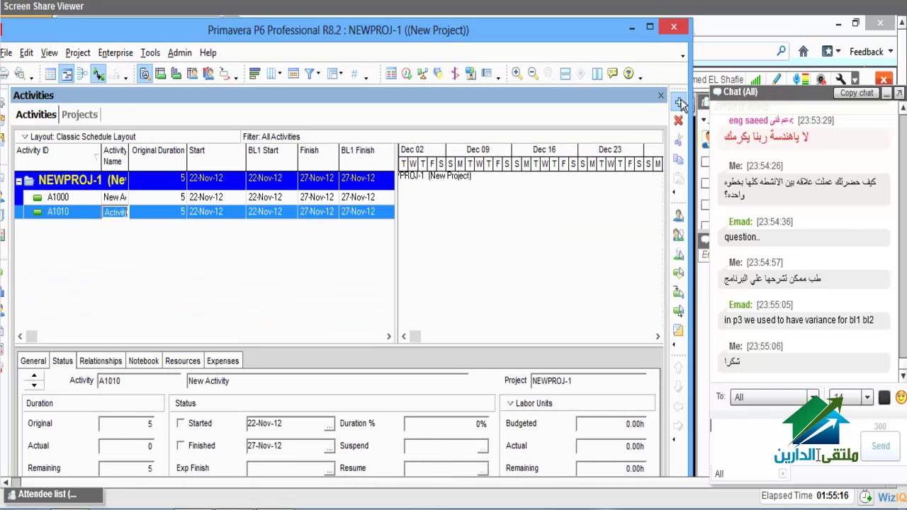
click(681, 104)
click(681, 104)
click(681, 104)
click(286, 204)
- Select all activities from A1000 to A1040 and link them in sequence with a single Link Activities command
click(150, 202)
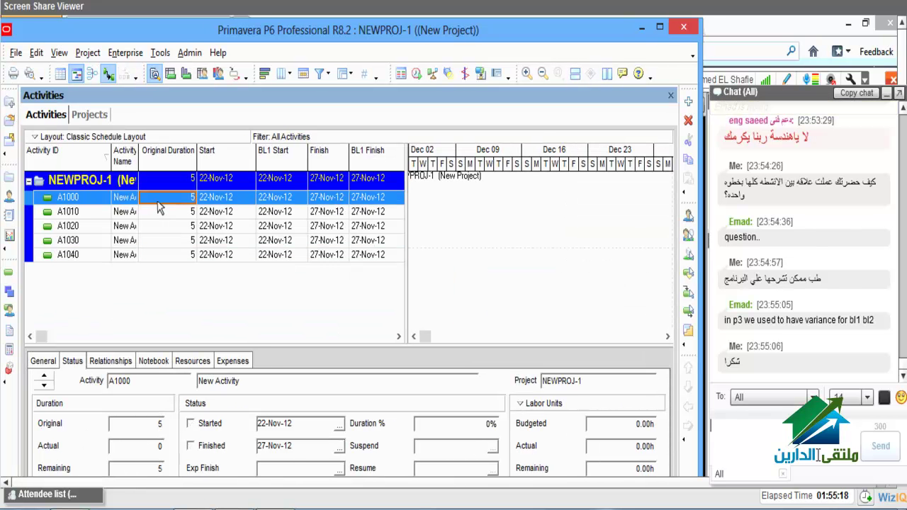
shift+click(167, 258)
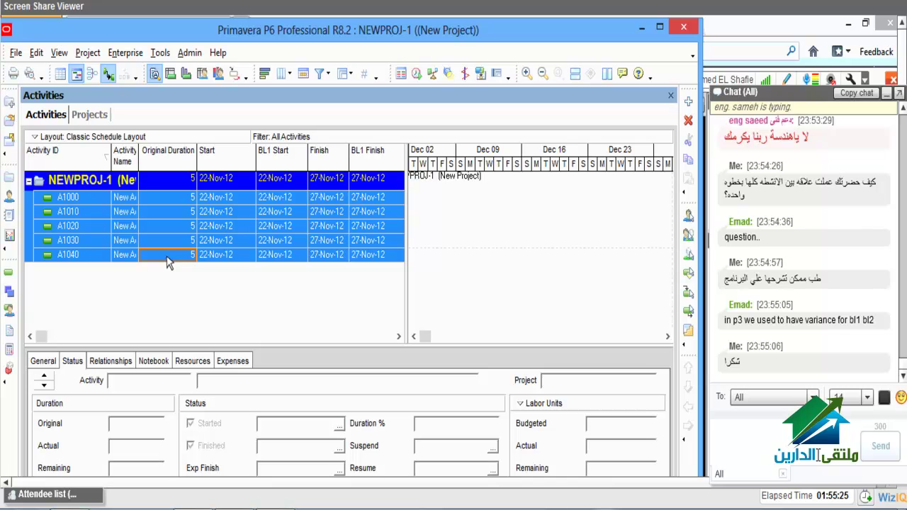
click(36, 53)
key(Down)
key(Down)
key(Down)
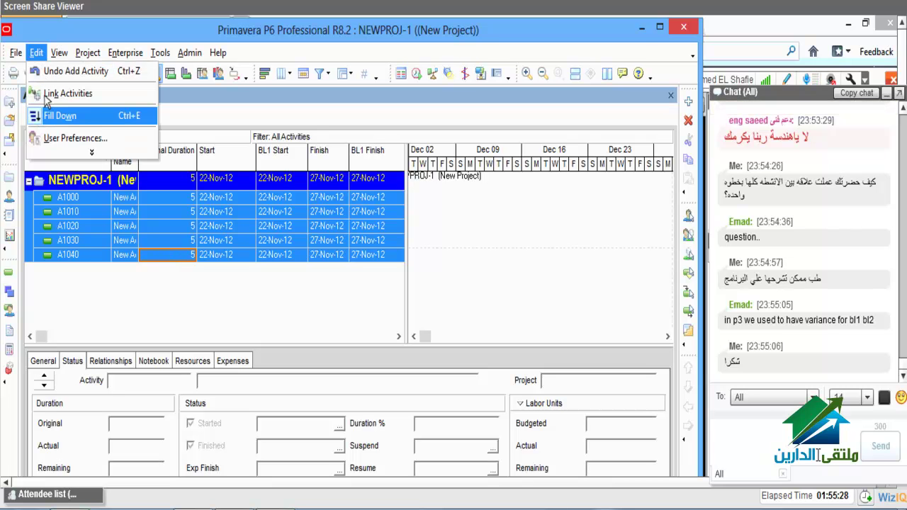
click(71, 95)
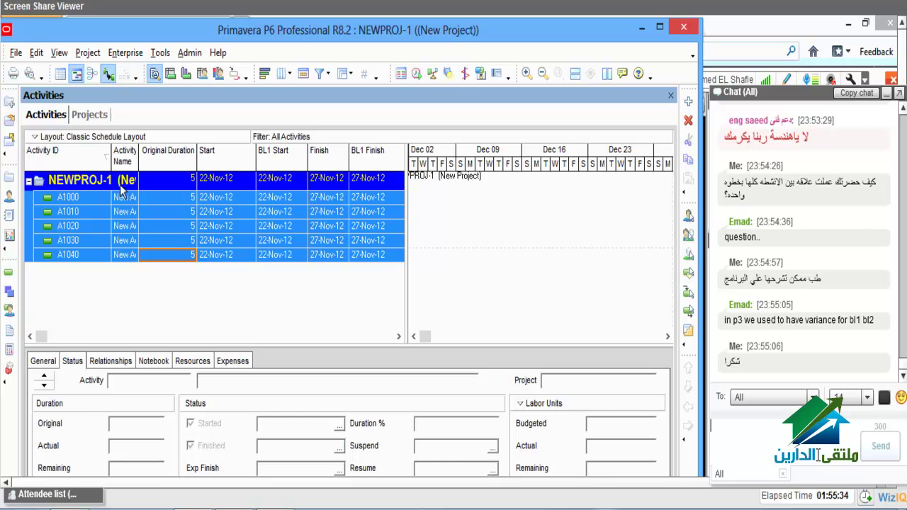
- Check the predecessor and successor of activity A1010, widening the predecessor list to include the relationship type
click(120, 211)
click(111, 361)
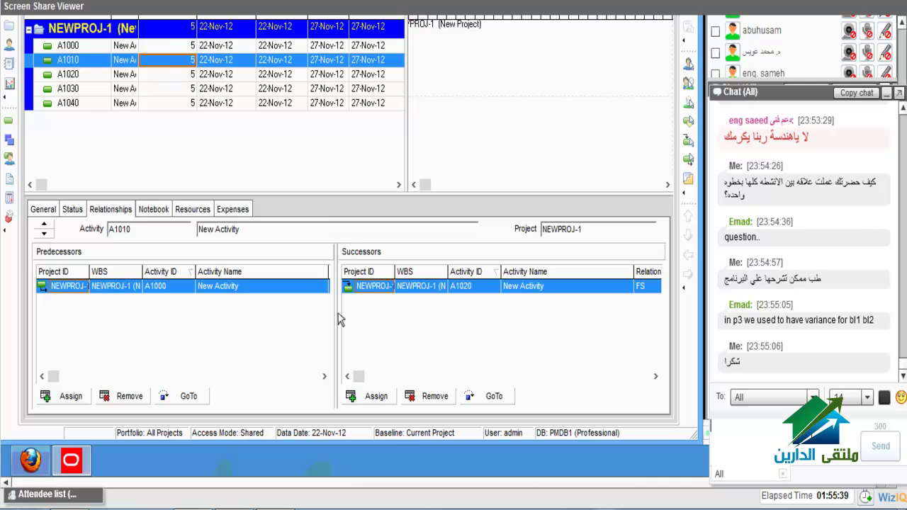
drag(336, 464, 370, 464)
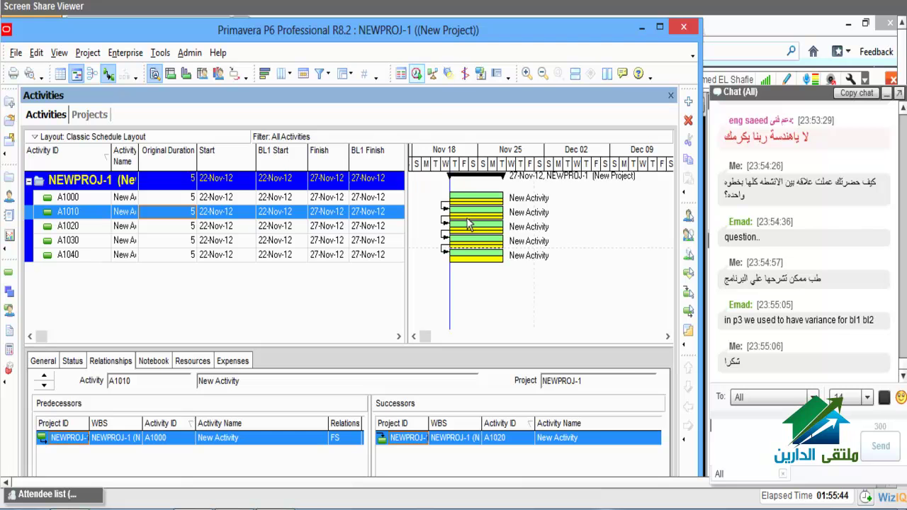
- Schedule the project with the existing data date and compress the Gantt timescale to fit all activity bars
click(416, 75)
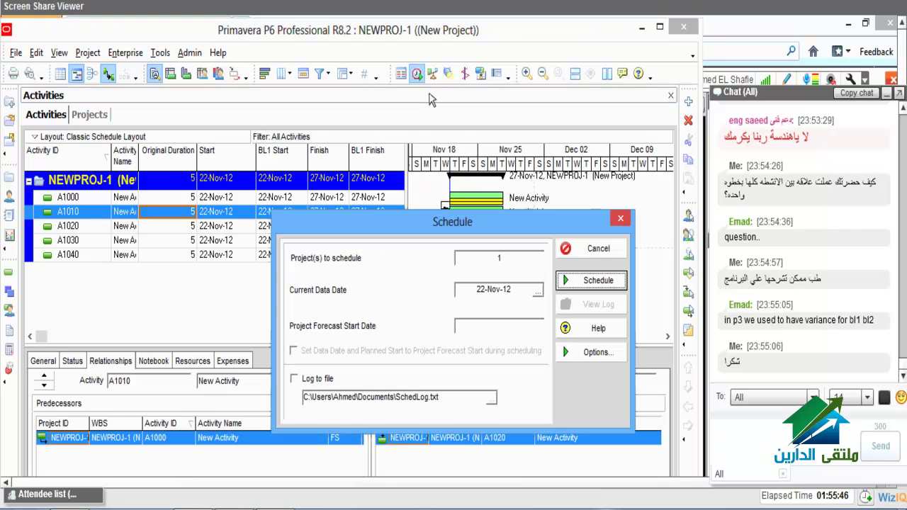
click(592, 282)
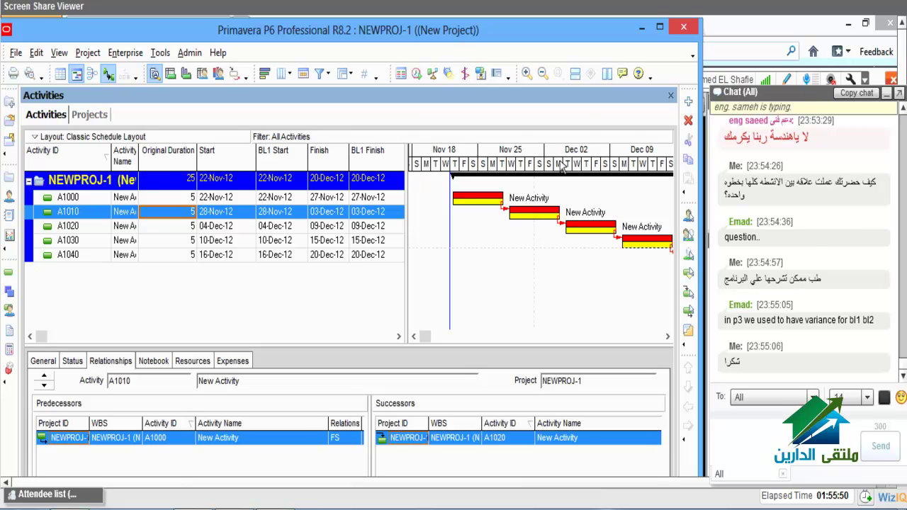
drag(565, 169, 526, 174)
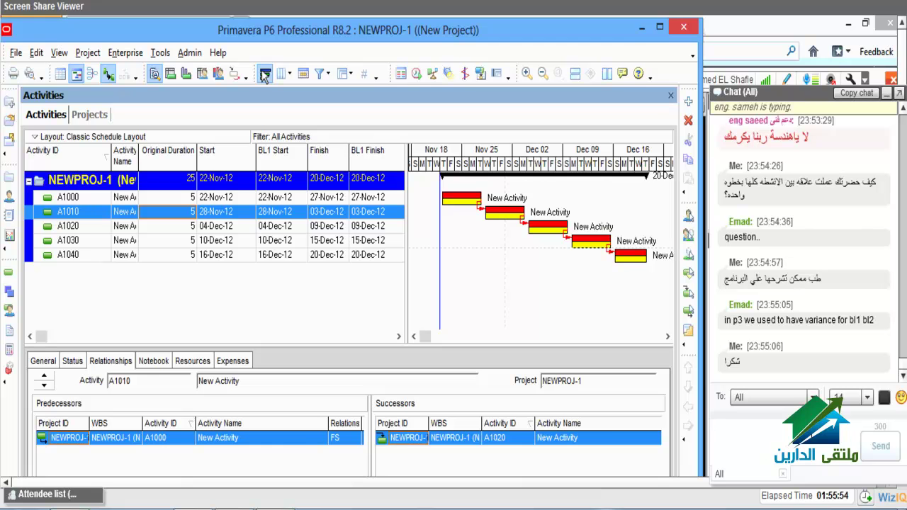
- Hide the Primary Baseline bar on the Gantt chart and post "تمام شكرا" to All in the class chat
text(لا)
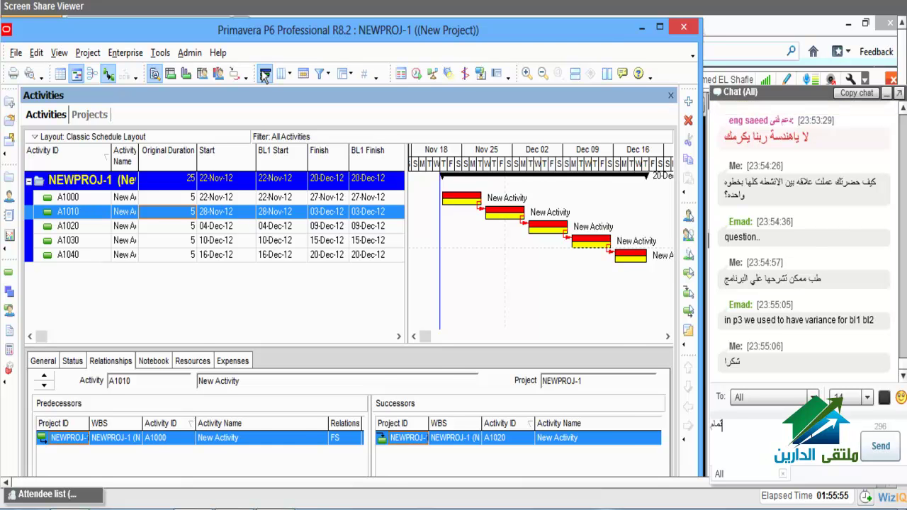
click(264, 76)
text(شكرا)
scroll(568, 263, down, 3)
click(567, 243)
key(Return)
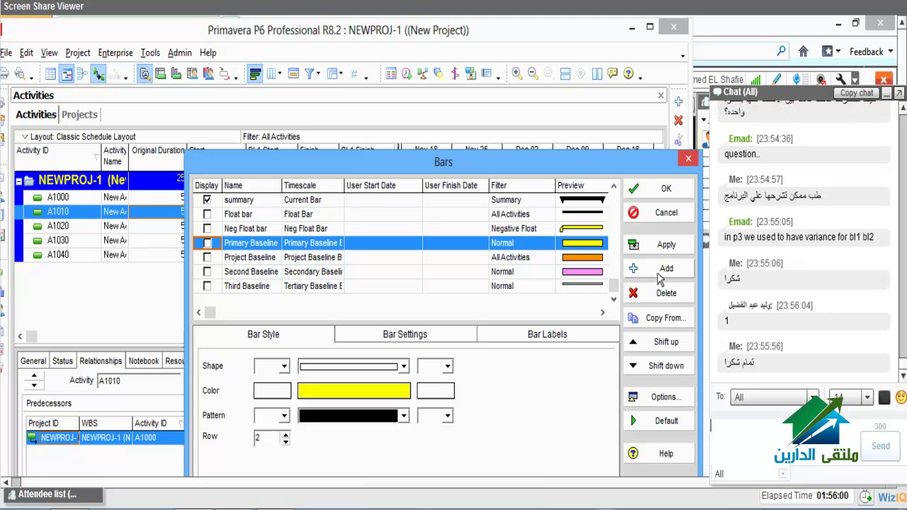
click(657, 244)
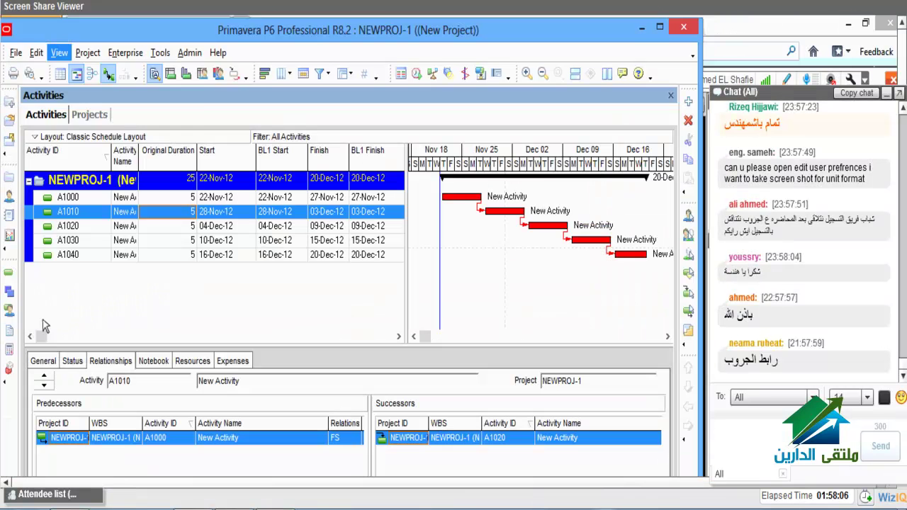
- Show the time unit, duration and units/time format settings in the user preferences, leaving them as they are
click(36, 52)
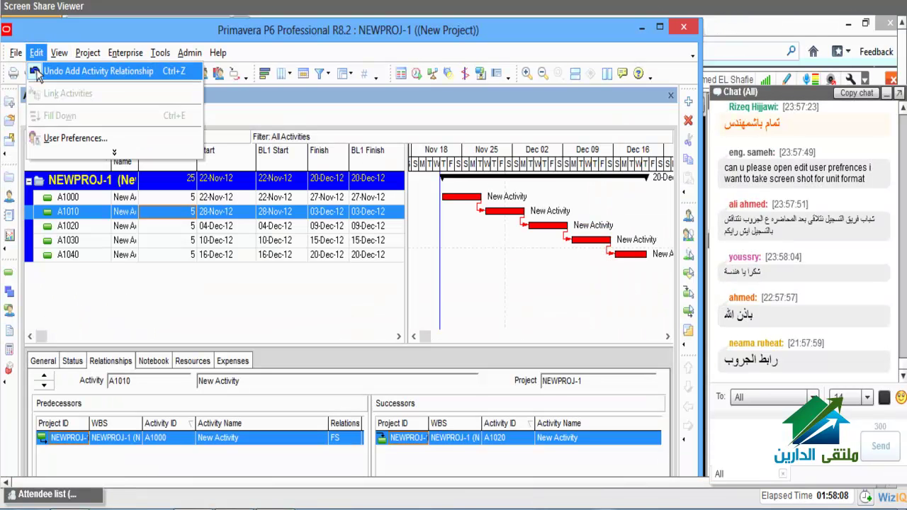
click(75, 139)
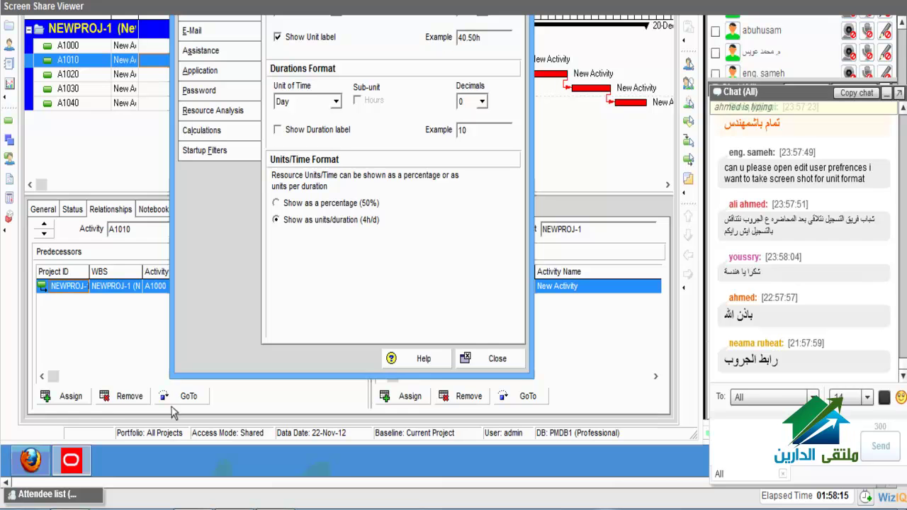
mouse_move(24, 463)
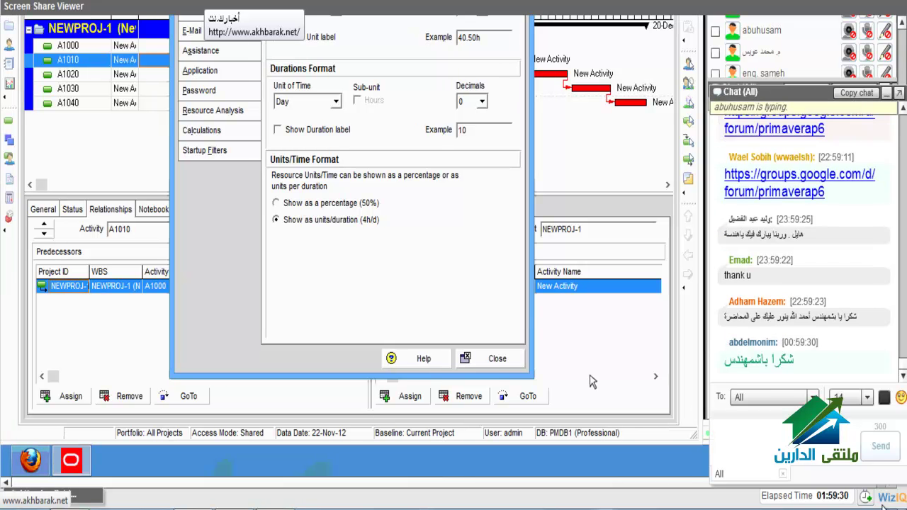
click(495, 362)
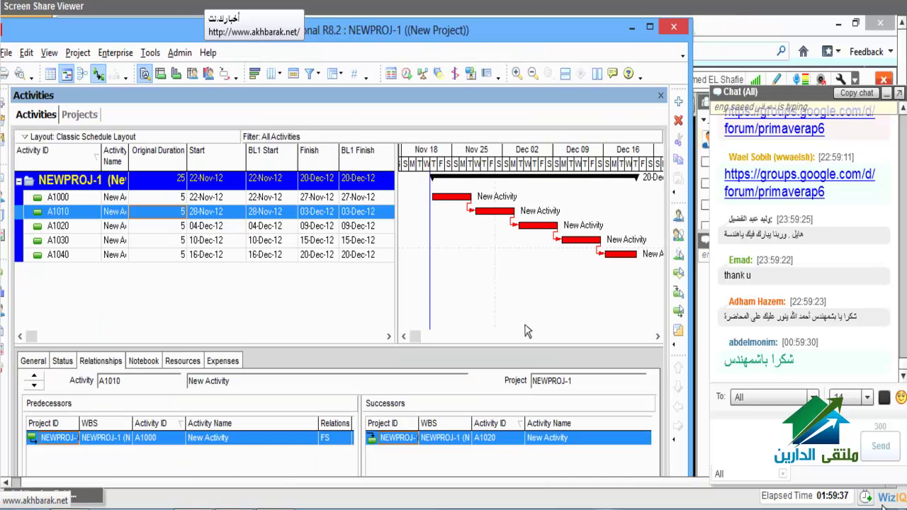
- Exit Primavera P6 and return to the shared lecture slides
click(674, 29)
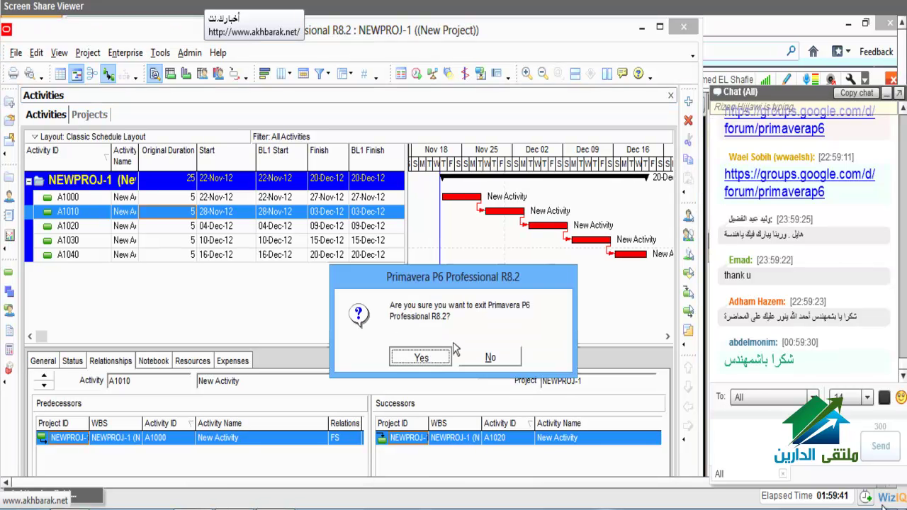
click(421, 358)
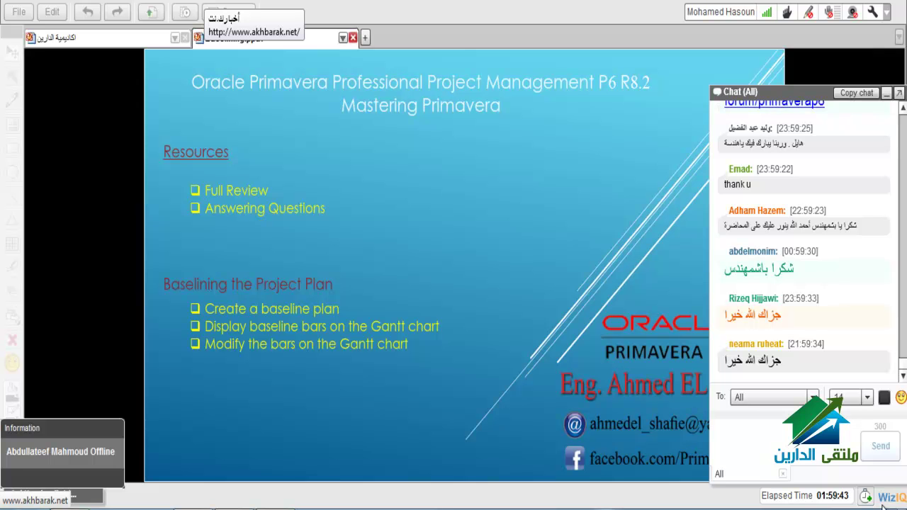